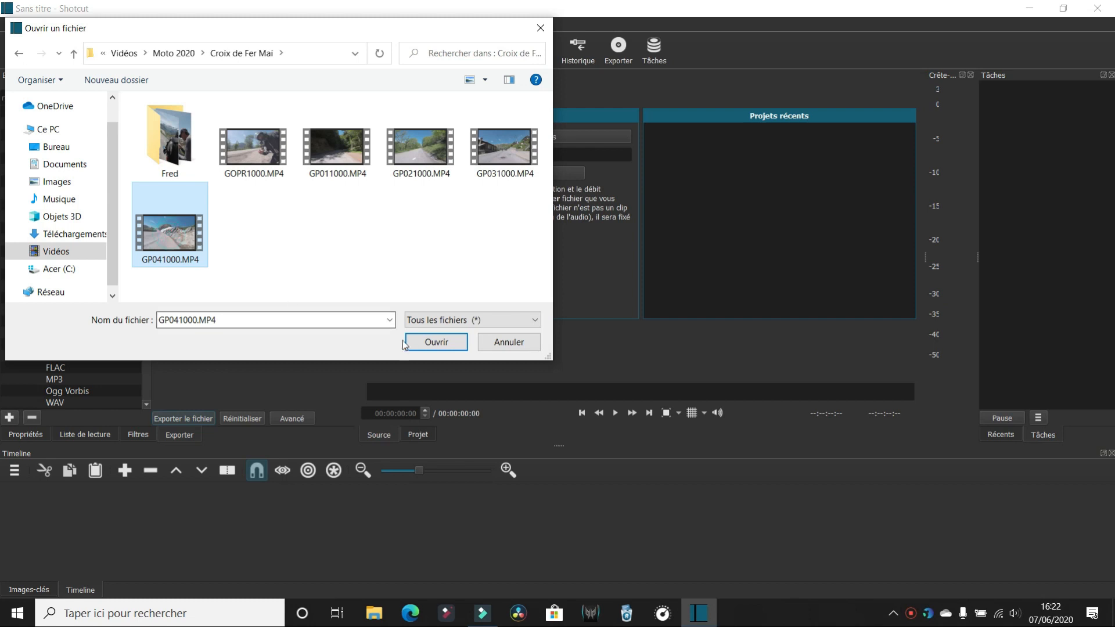
Step: Open the video file GP041000.MP4 and pause its playback
click(427, 343)
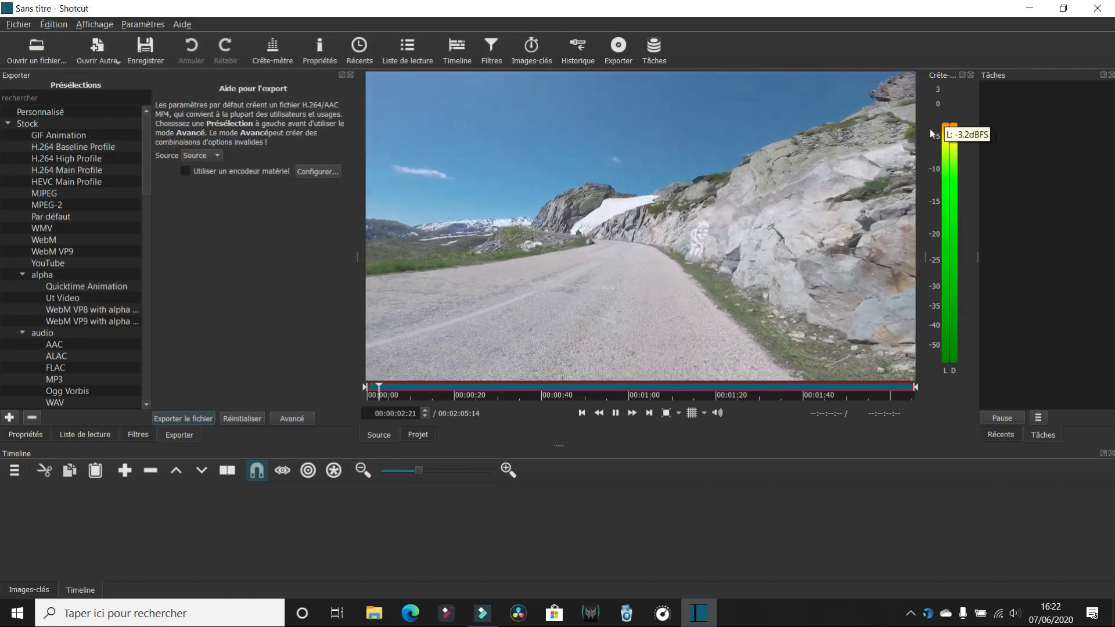
click(616, 413)
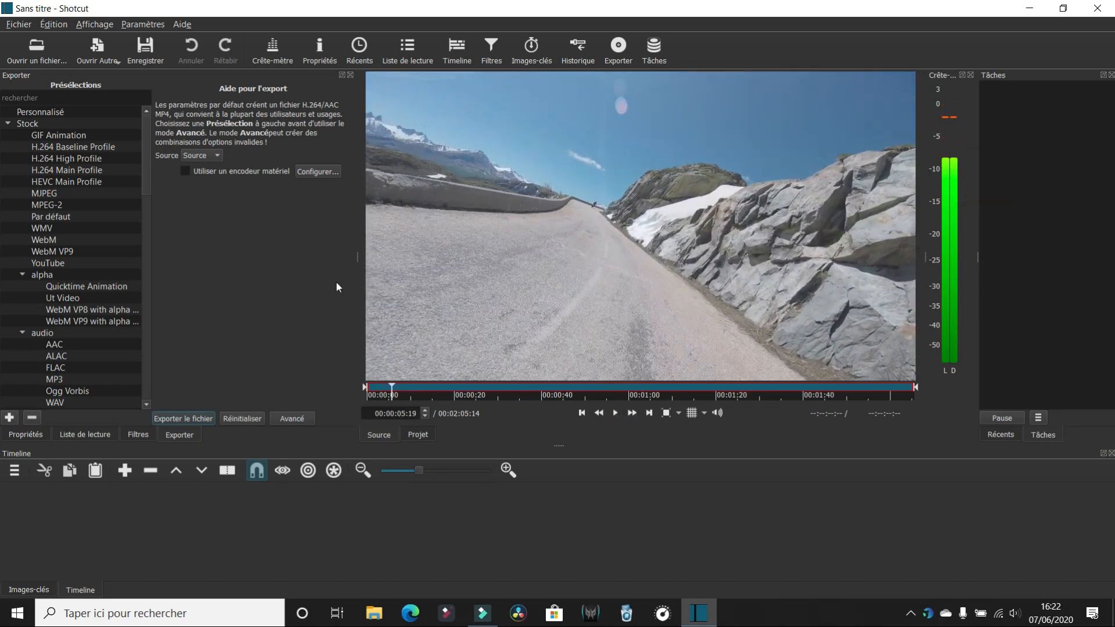
Step: Add a Gain / Volume filter to the clip, set its level to -13.0 dB, and briefly play the result
click(138, 434)
click(15, 187)
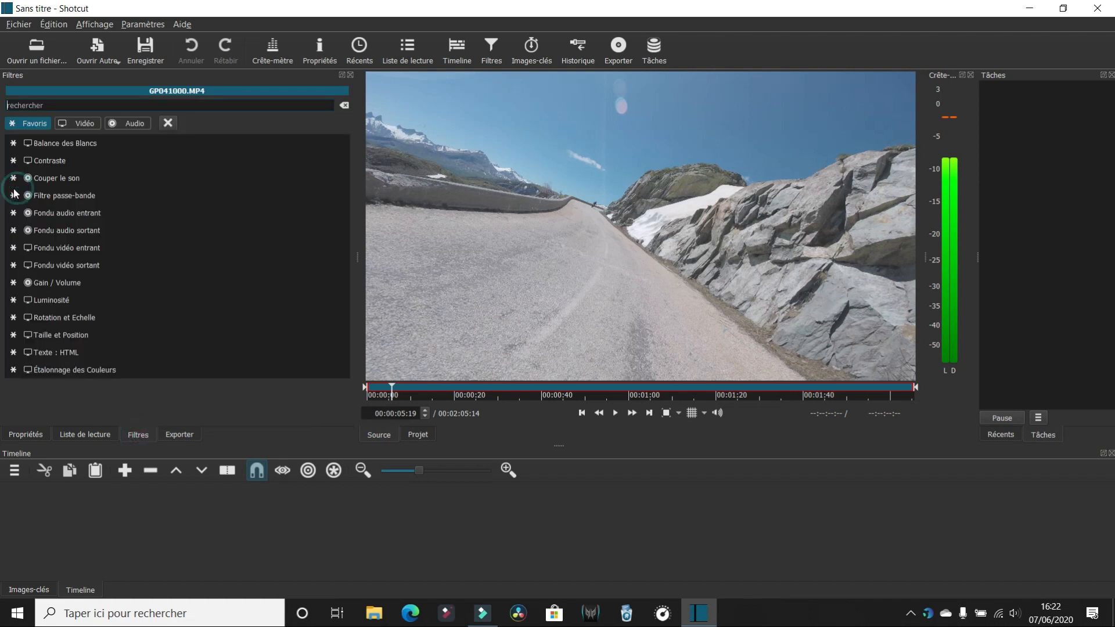
click(34, 282)
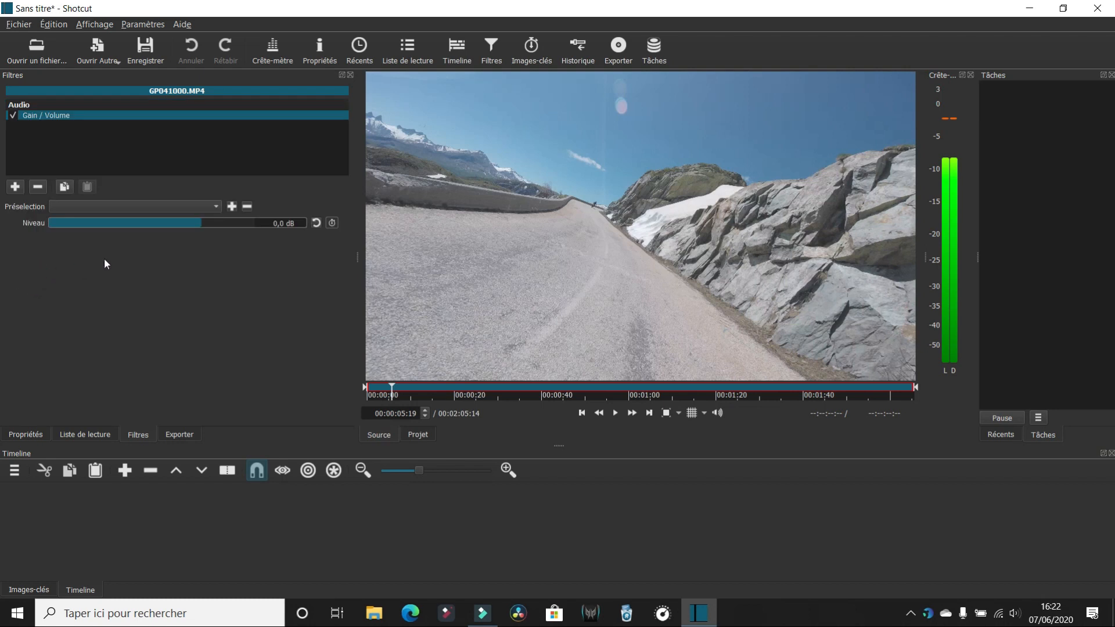
click(176, 225)
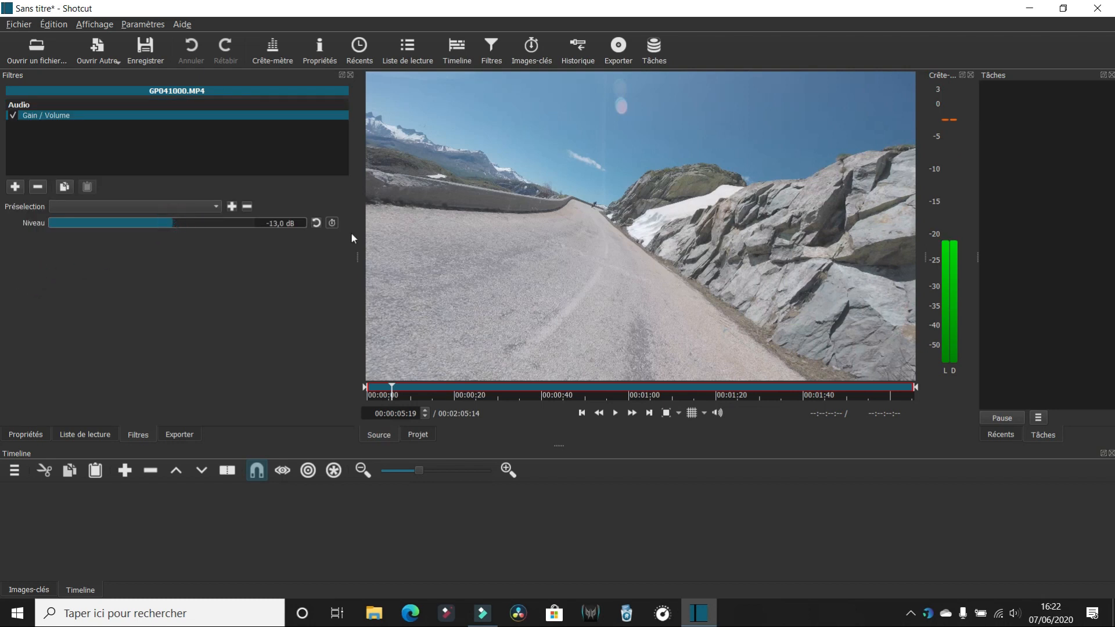
click(613, 415)
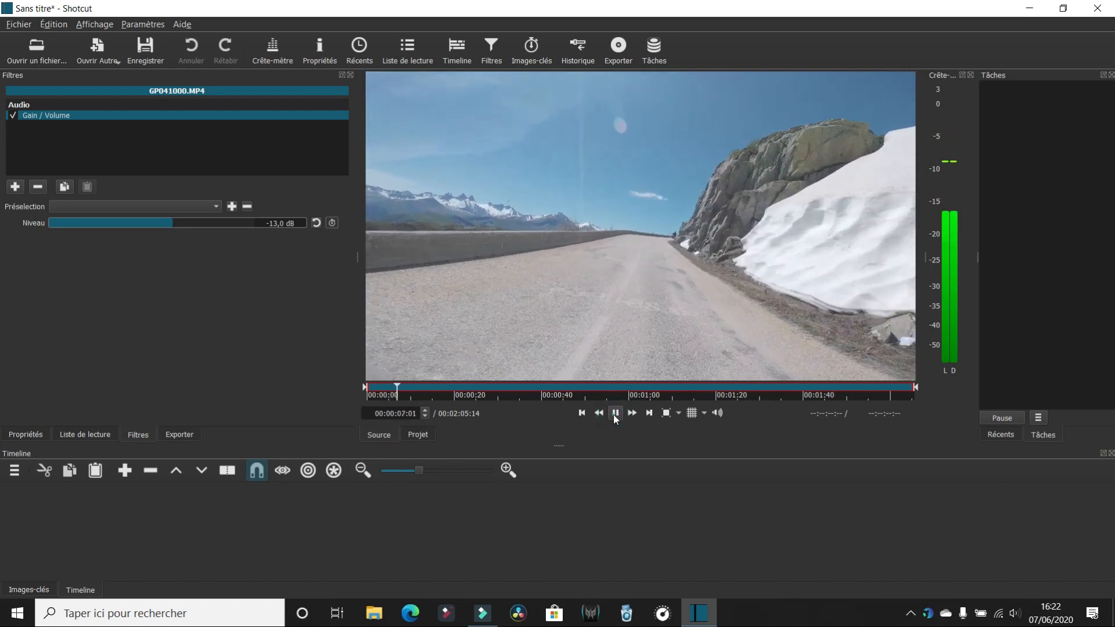
click(614, 414)
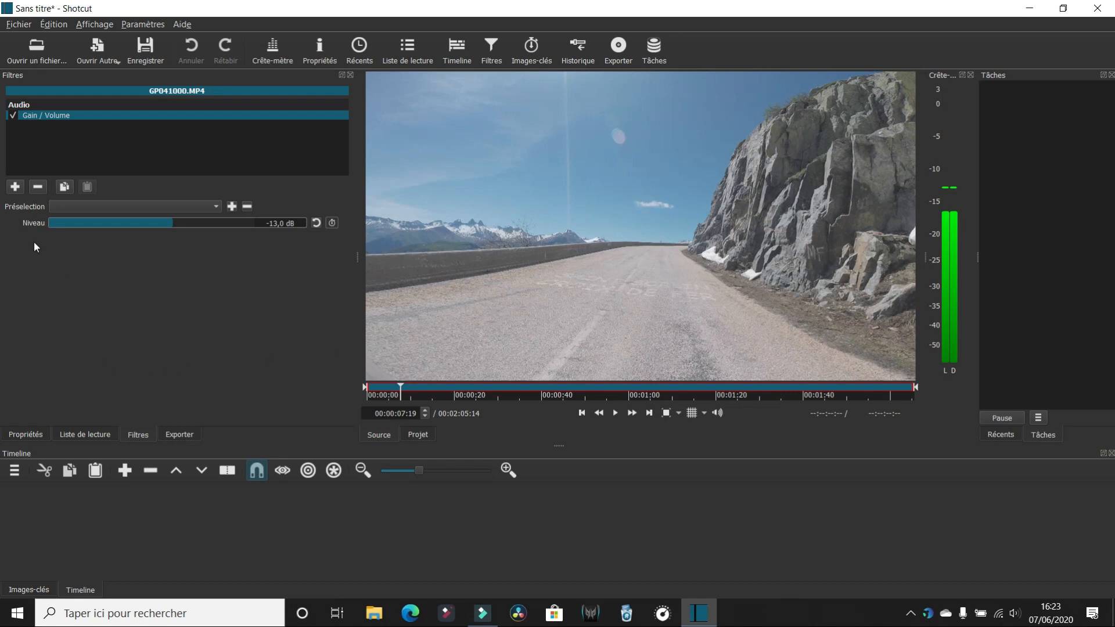
Step: Add a Contraste video filter to the clip and set its level to 62.0 %
click(15, 187)
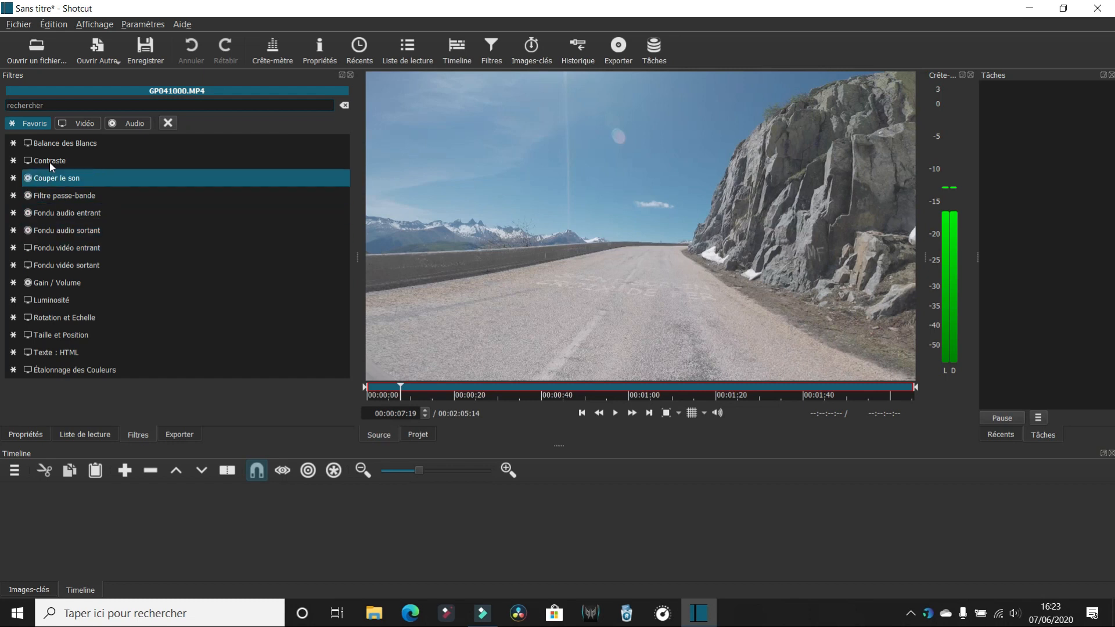
click(78, 123)
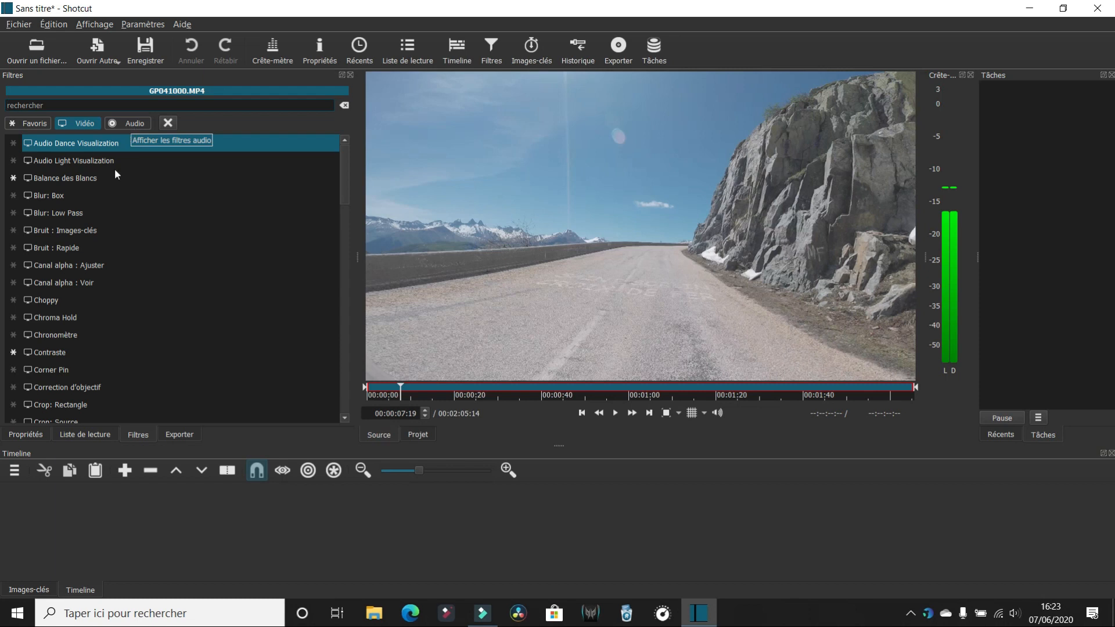
click(43, 351)
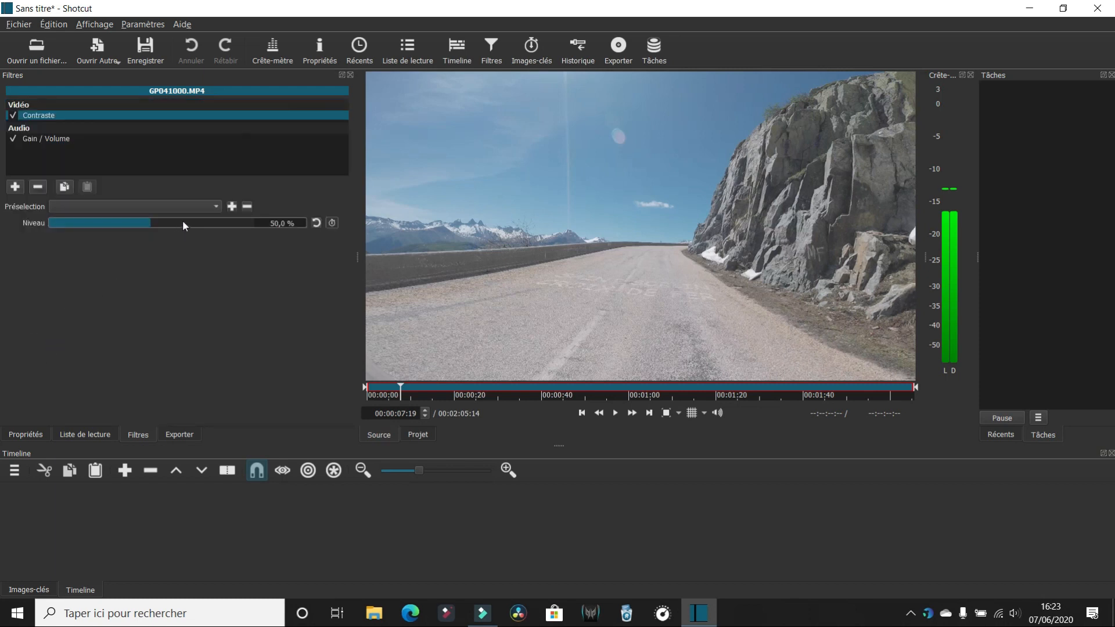
drag(221, 224, 227, 224)
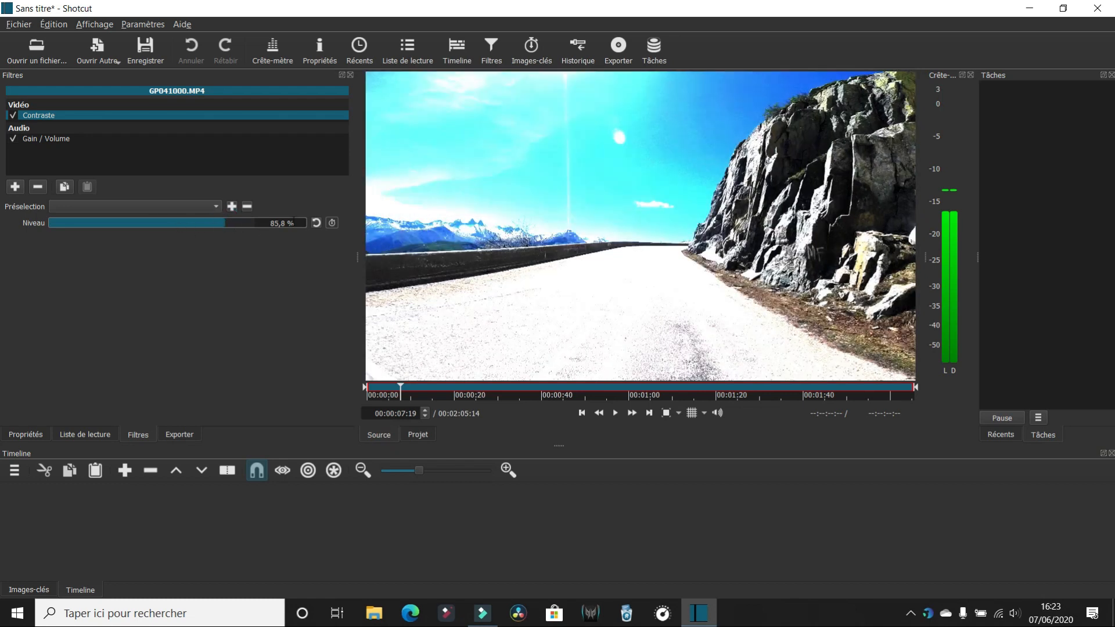
click(317, 223)
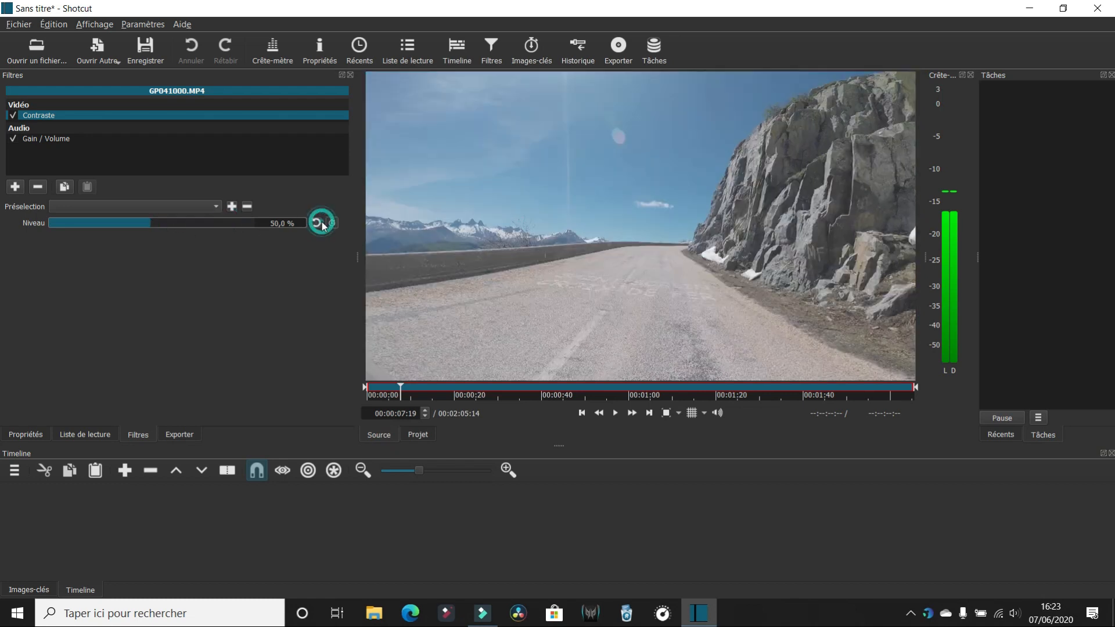
click(163, 224)
click(170, 224)
click(177, 224)
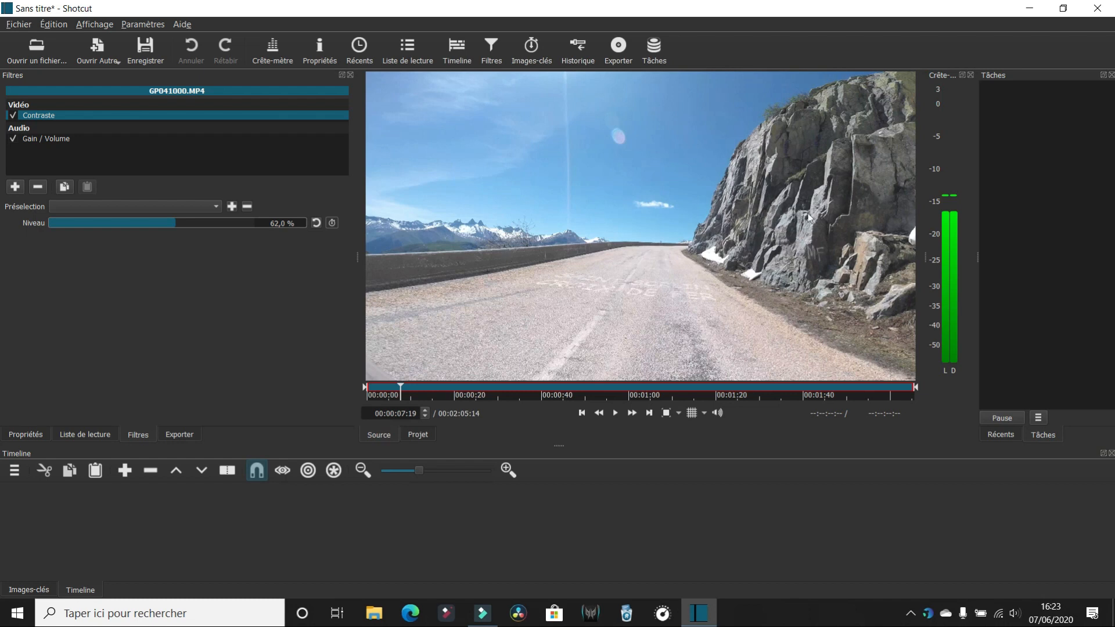
Step: Place the filtered clip at the start of timeline track V1 and split it at 00:00:04:06
drag(677, 164, 317, 525)
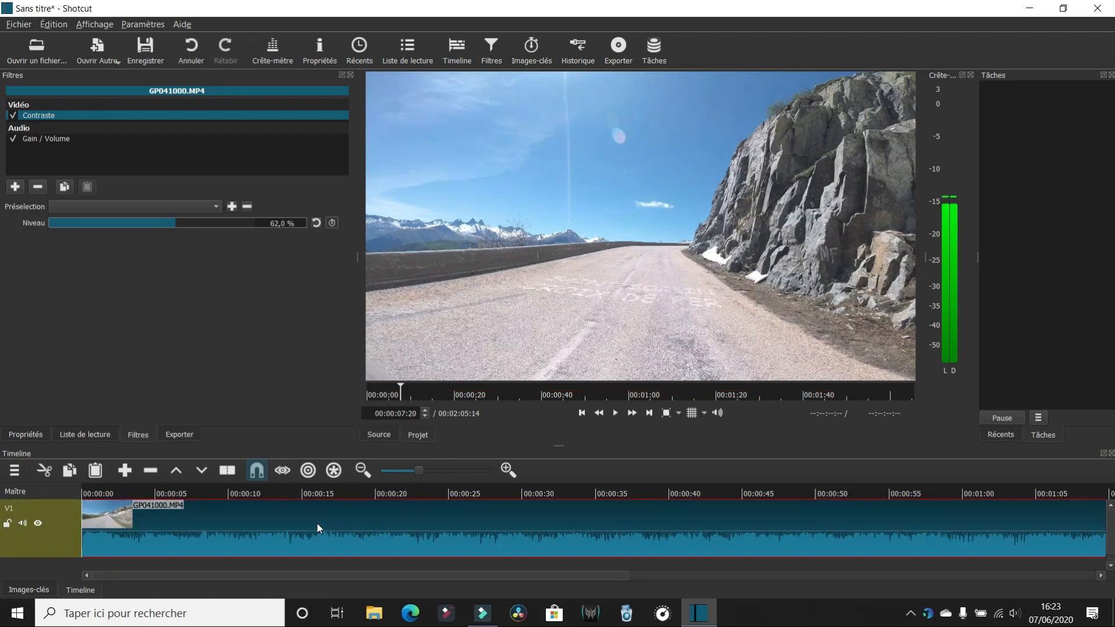
click(414, 469)
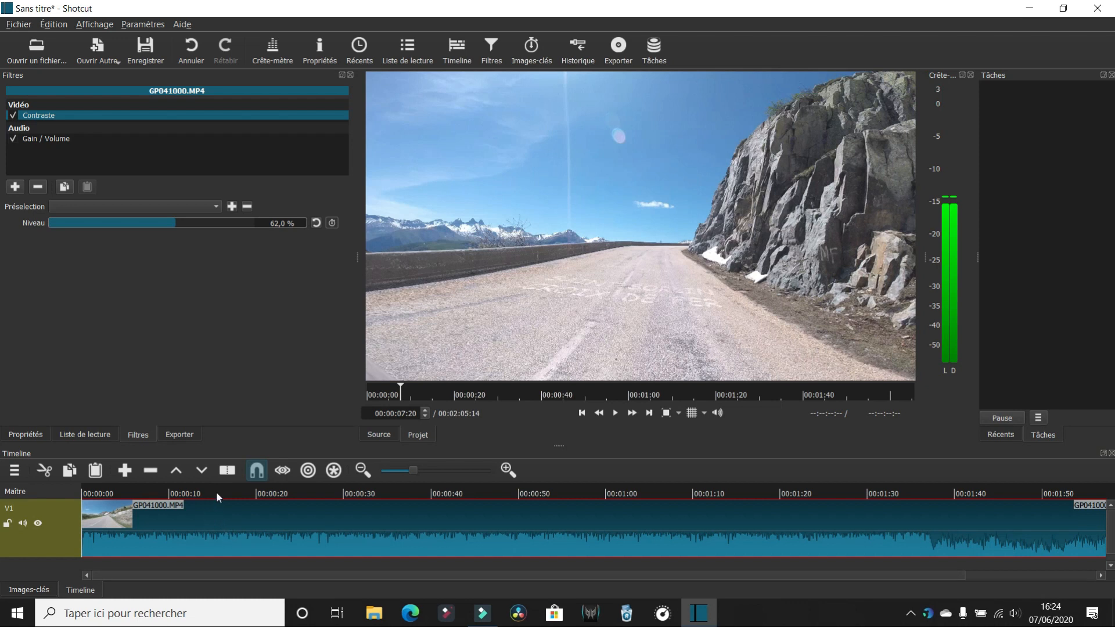
click(119, 493)
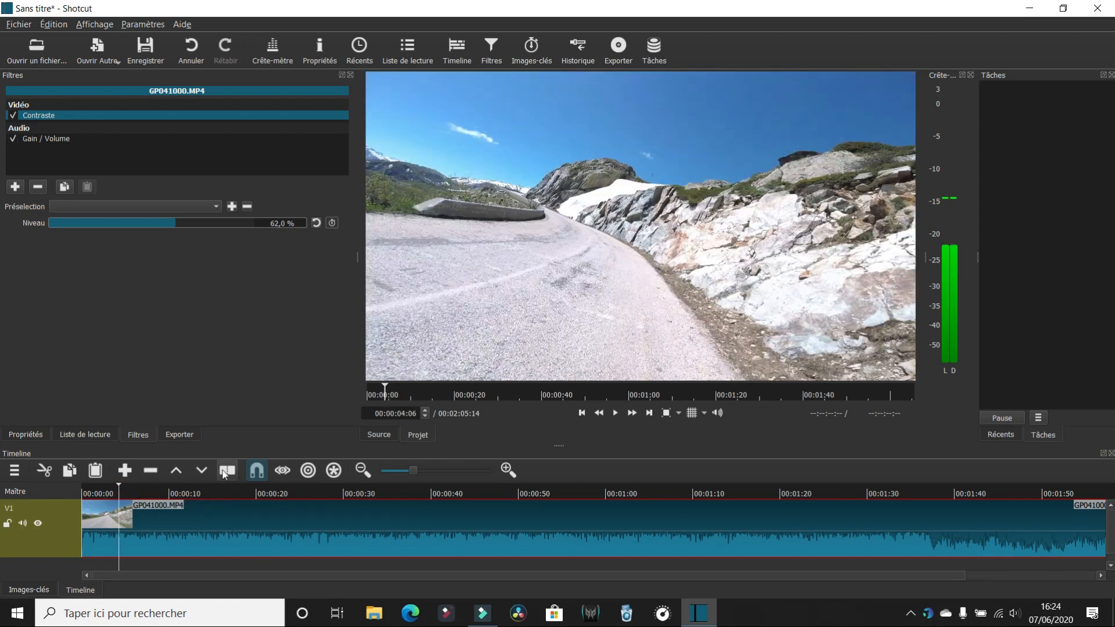
click(226, 471)
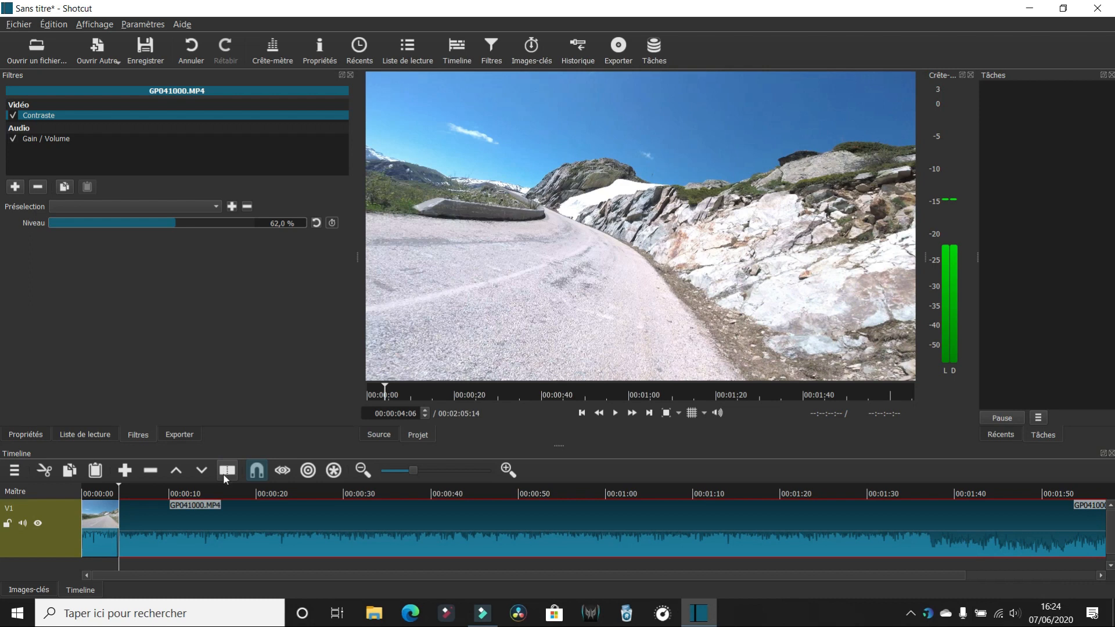
Step: Split the timeline clip at 00:00:29:12 and 00:00:33:15, around the view of the parked cars
click(360, 491)
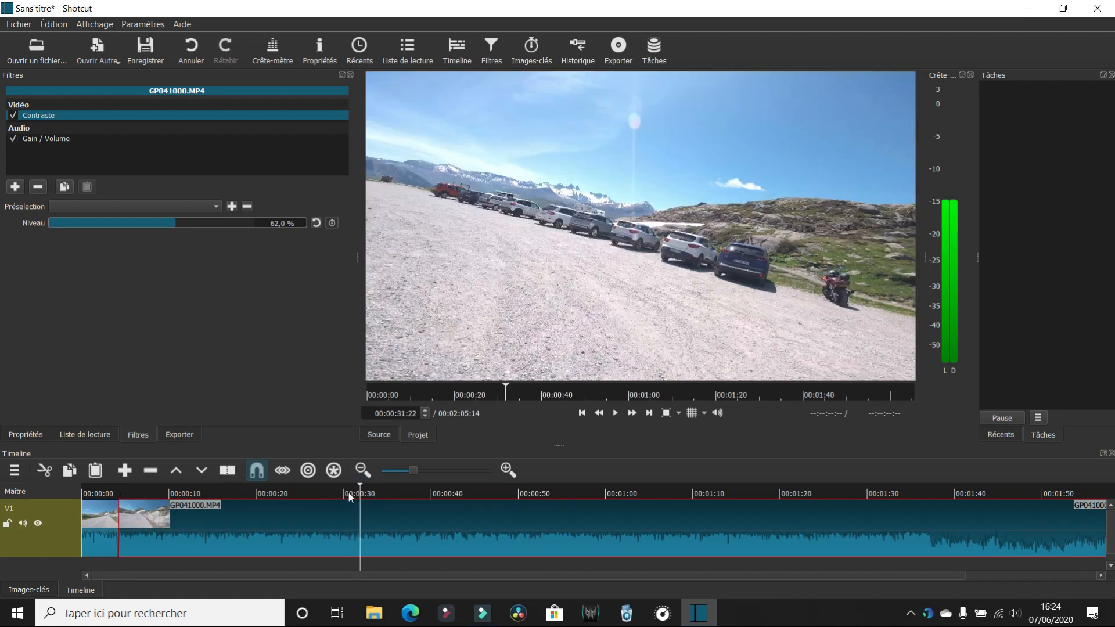
click(339, 493)
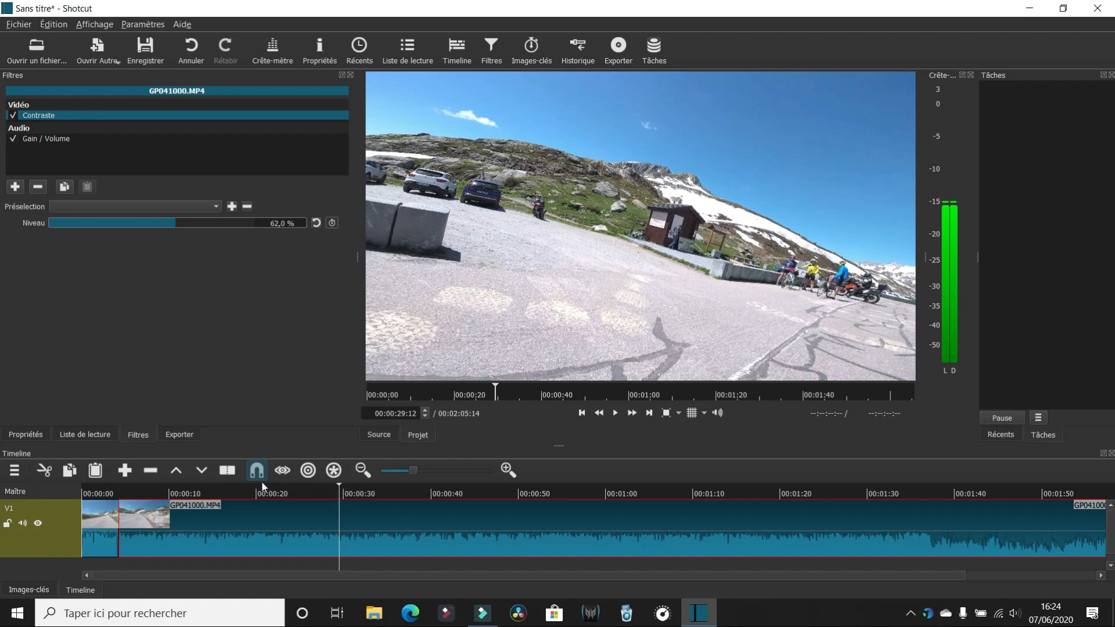
click(236, 473)
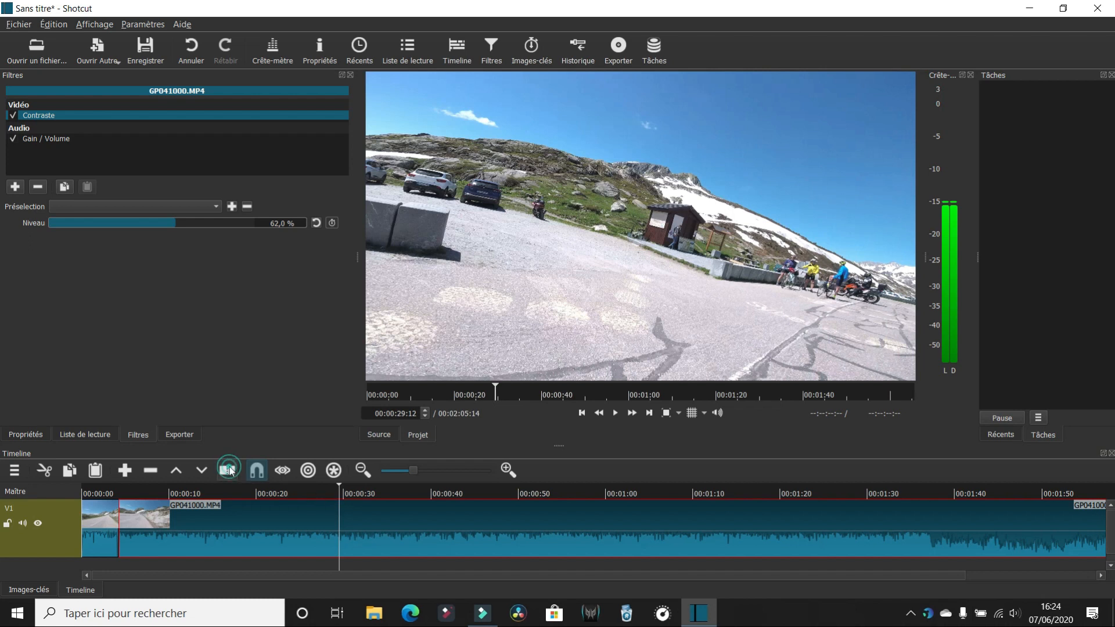
click(375, 489)
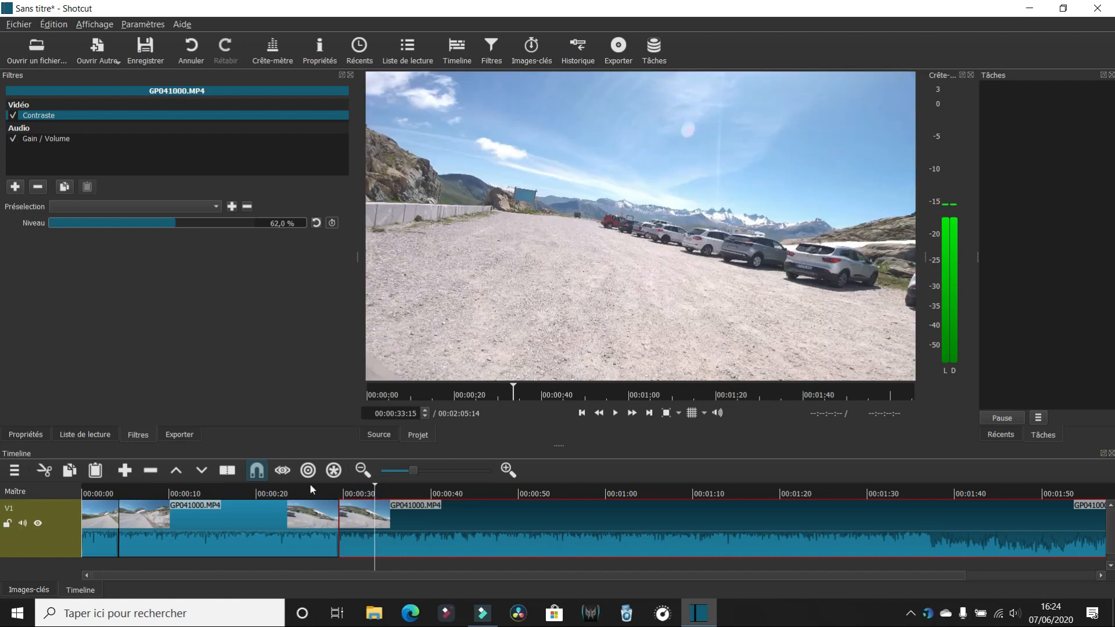
click(227, 470)
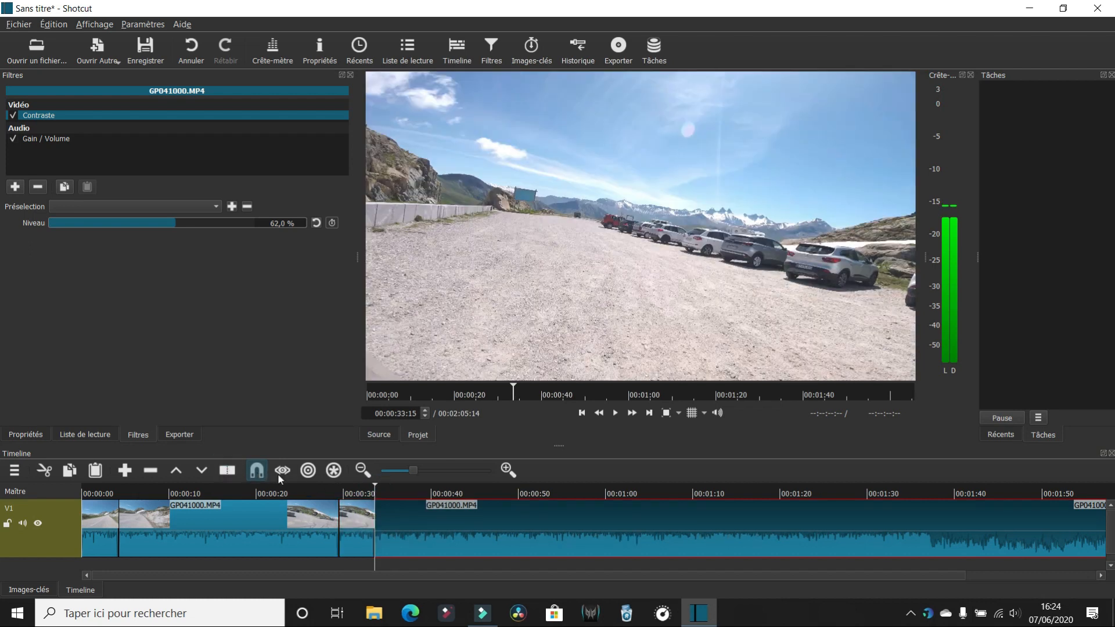
Step: Split the timeline clip at 00:00:57:23 and 00:01:05:21, around the approach to the blue sign
click(528, 493)
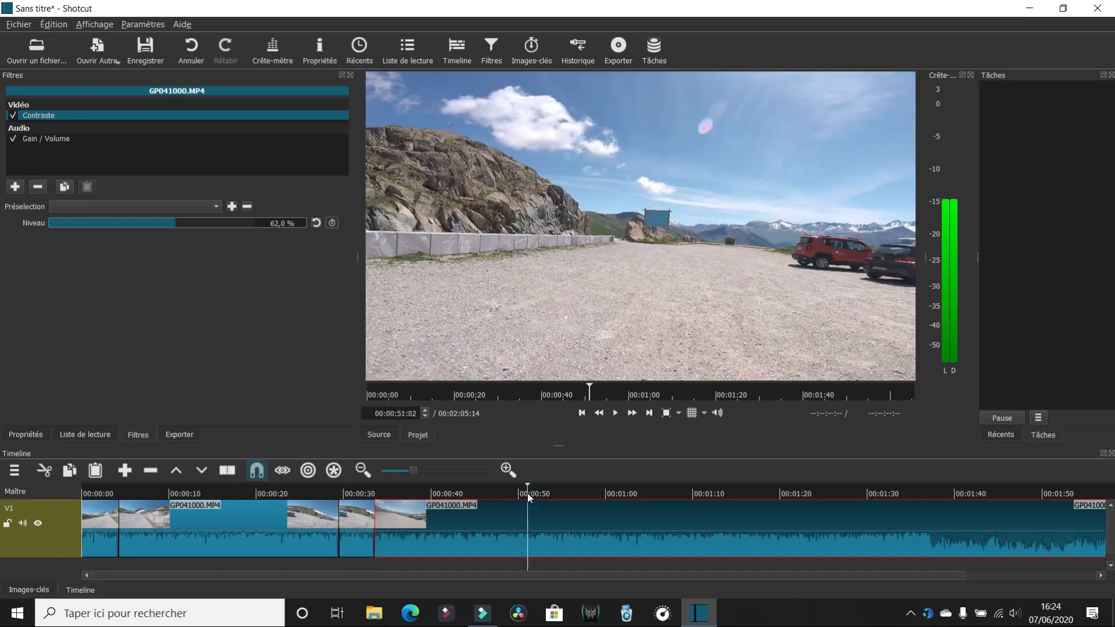
click(539, 492)
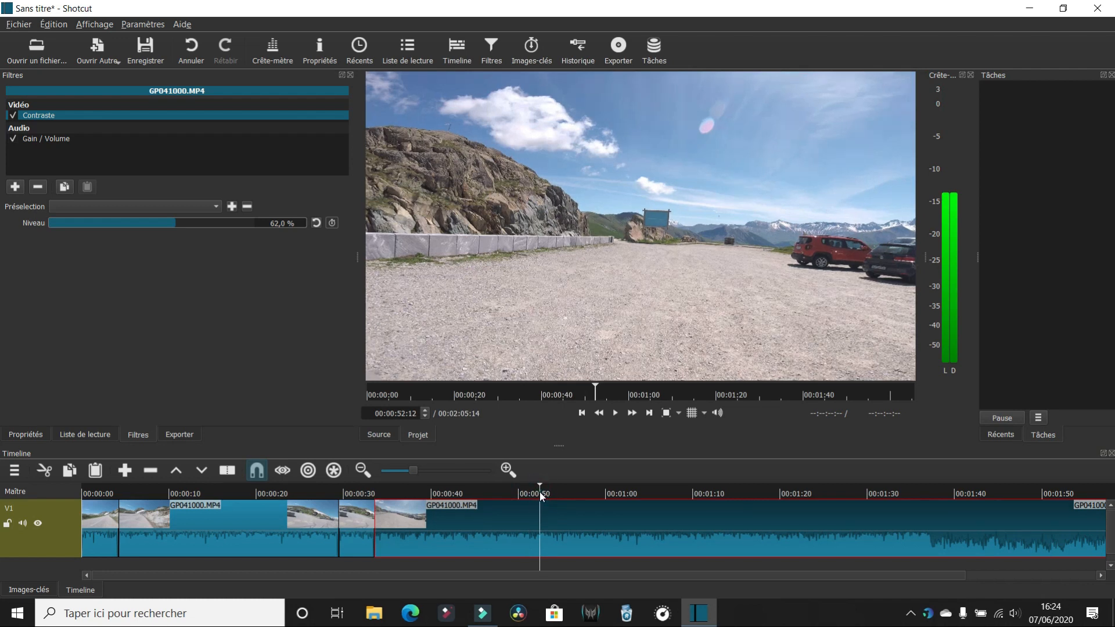
click(566, 490)
click(587, 491)
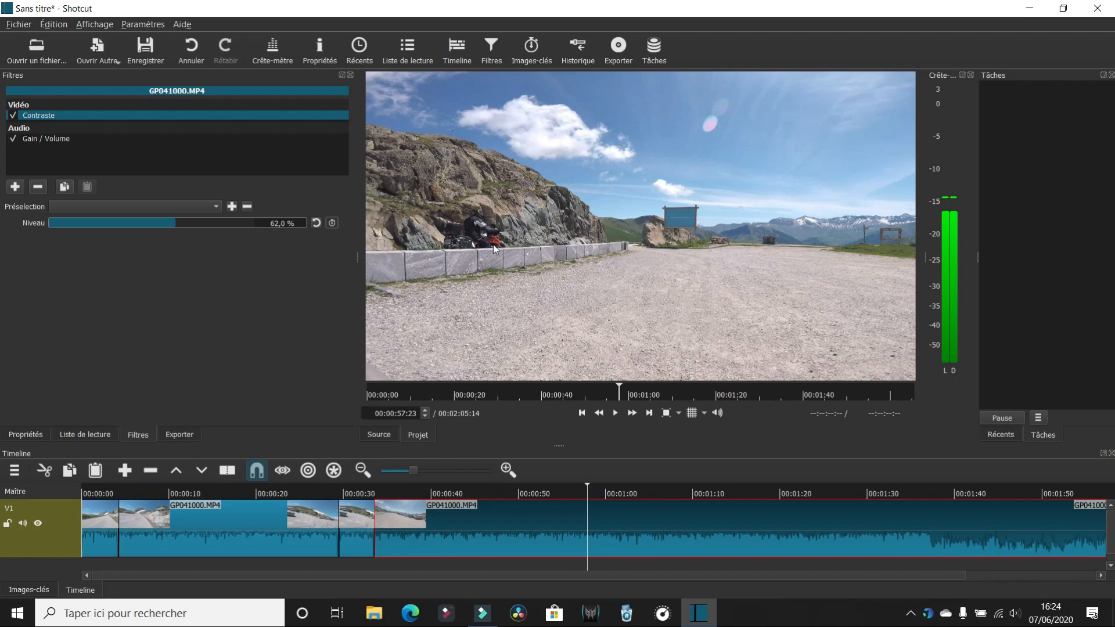
click(228, 471)
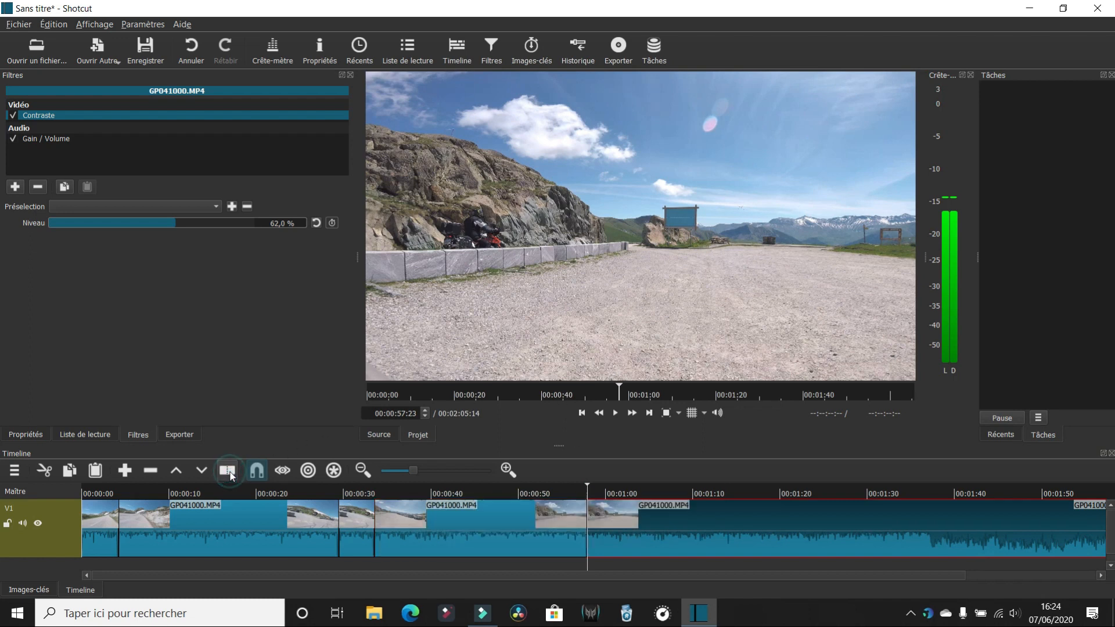
click(647, 492)
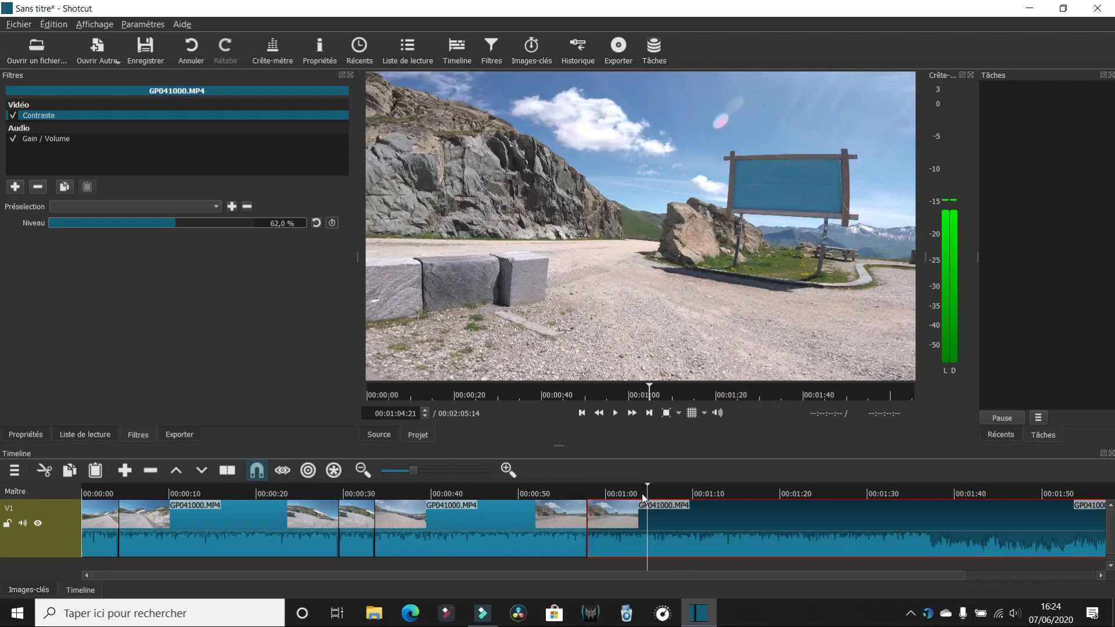
click(657, 494)
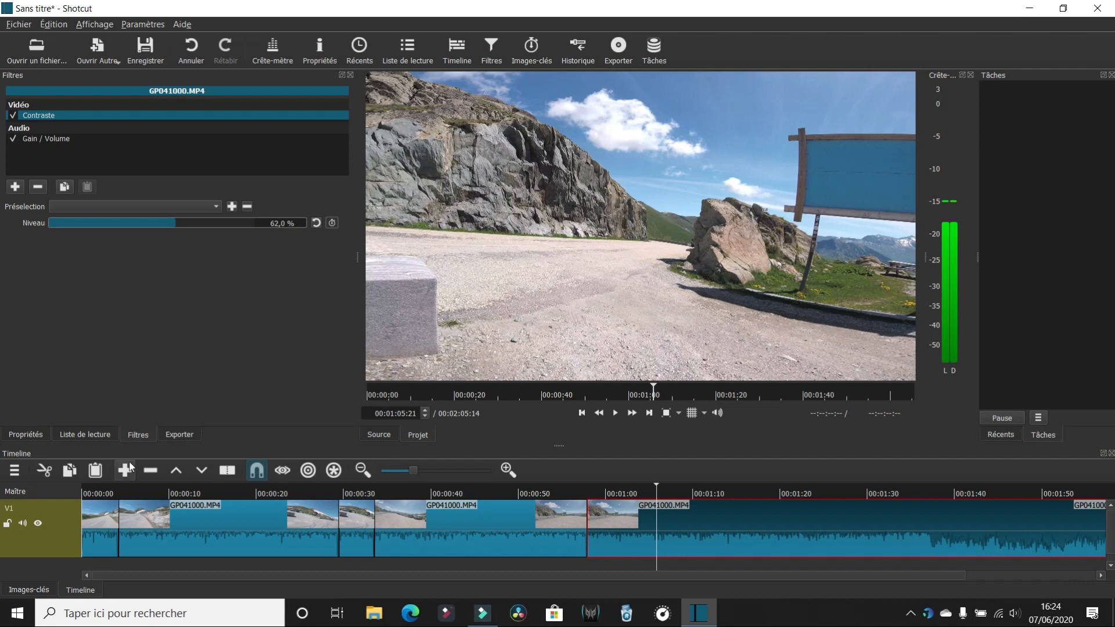
click(228, 471)
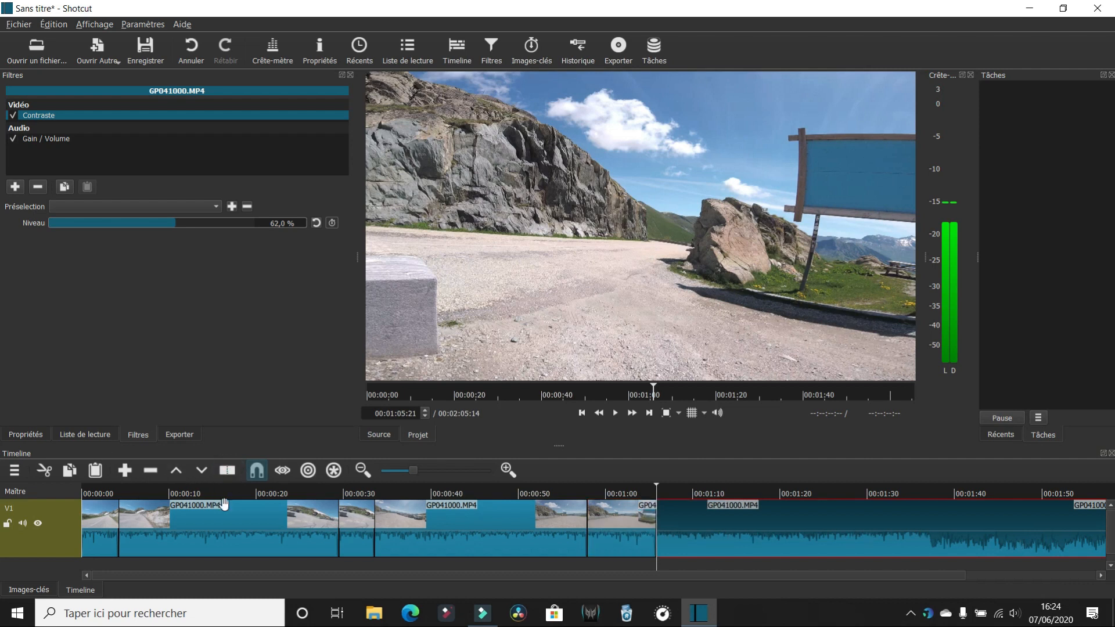
Step: Ripple-delete the footage from 00:00:04:06 to 00:00:29:12, from 00:00:33:15 to 00:00:57:23, and after 00:01:05:21, keeping three short segments
click(219, 525)
right_click(219, 525)
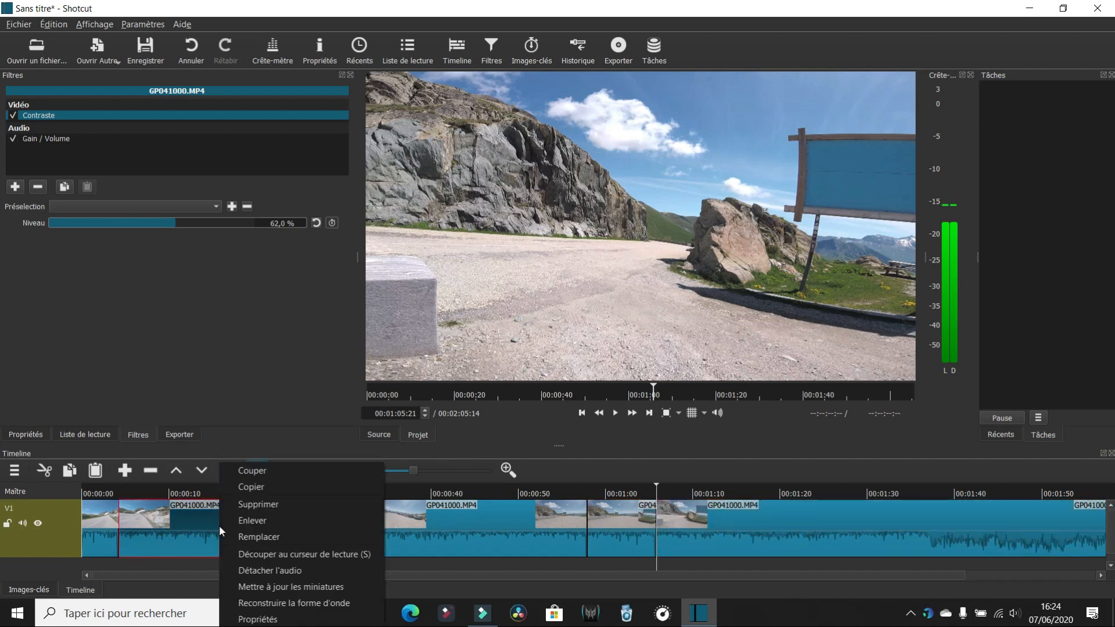
click(239, 501)
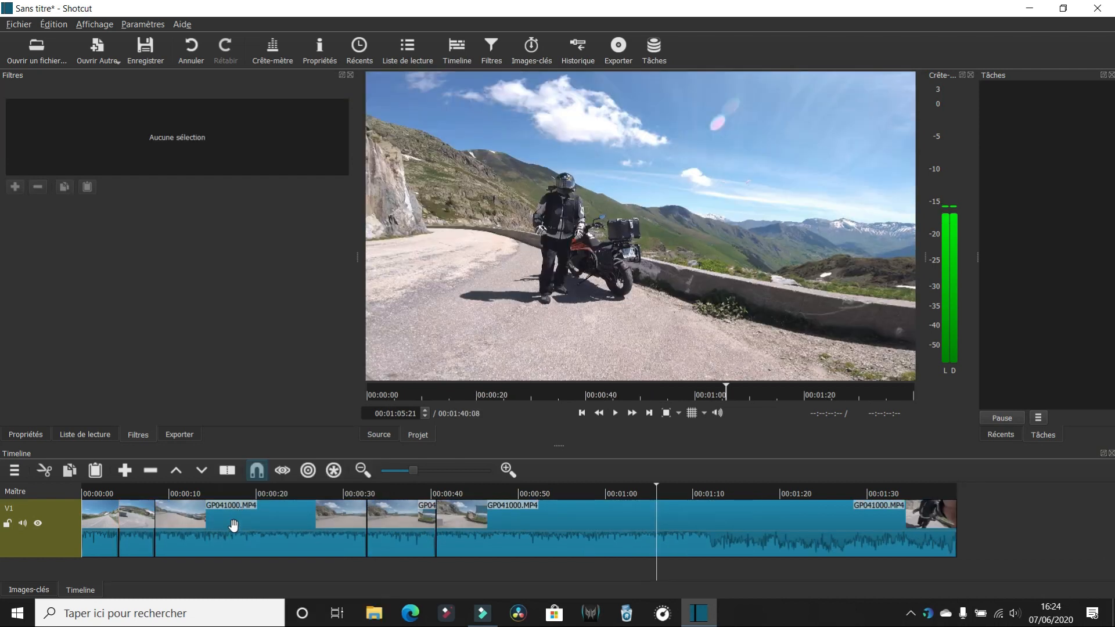
click(233, 525)
right_click(233, 525)
click(247, 501)
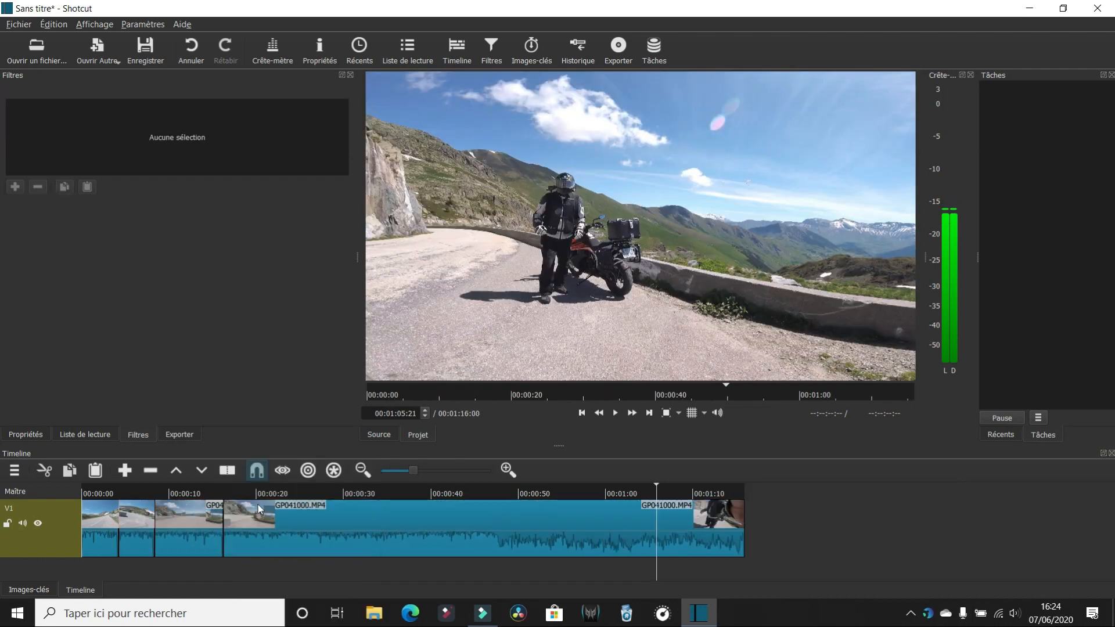
click(375, 520)
right_click(375, 520)
click(403, 503)
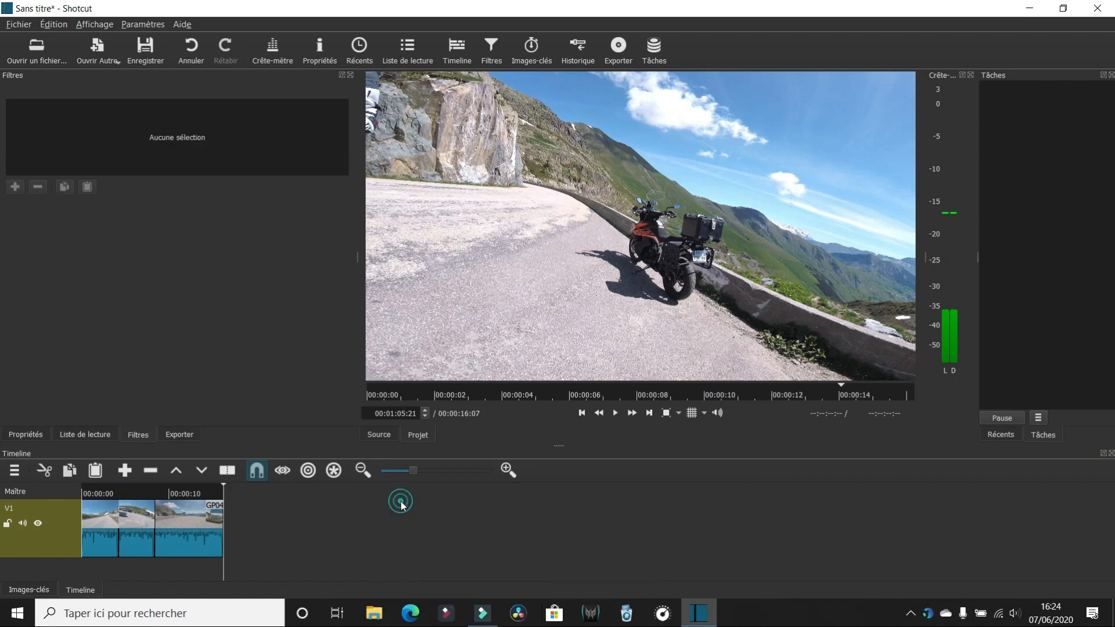
click(431, 469)
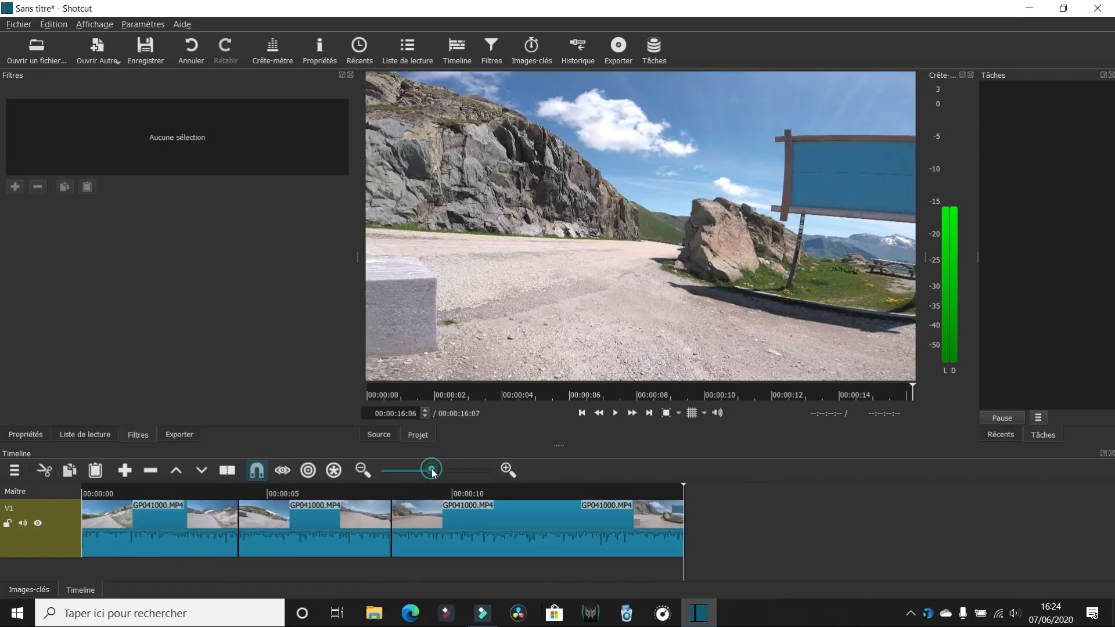
click(441, 470)
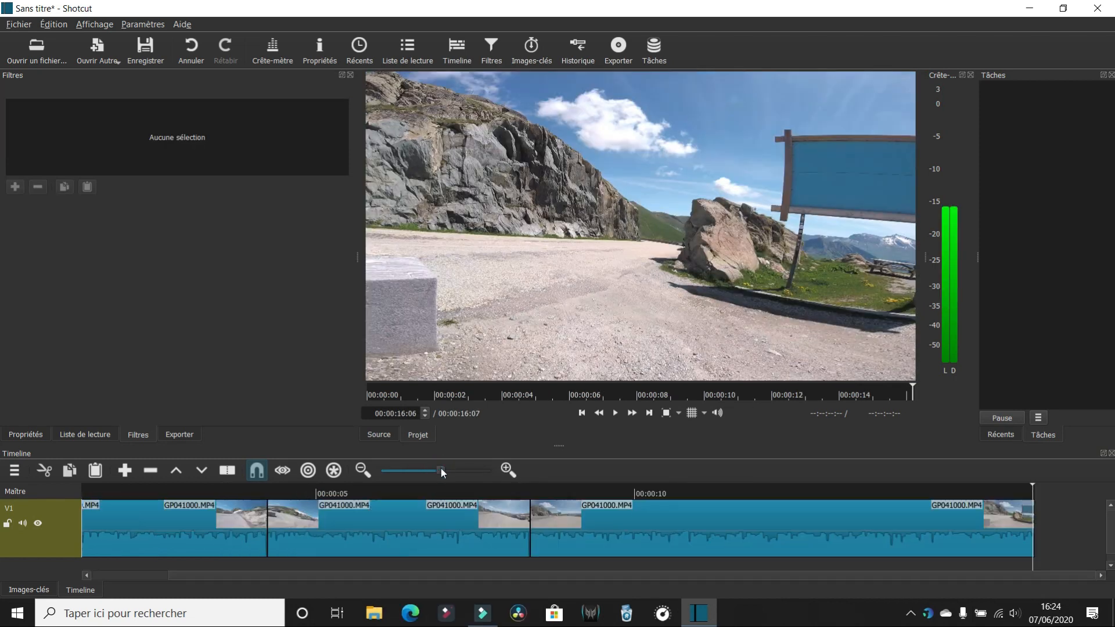
Step: Add a short fade-in at the start of the first segment and a short fade-out at the end of the last segment
drag(364, 577, 242, 591)
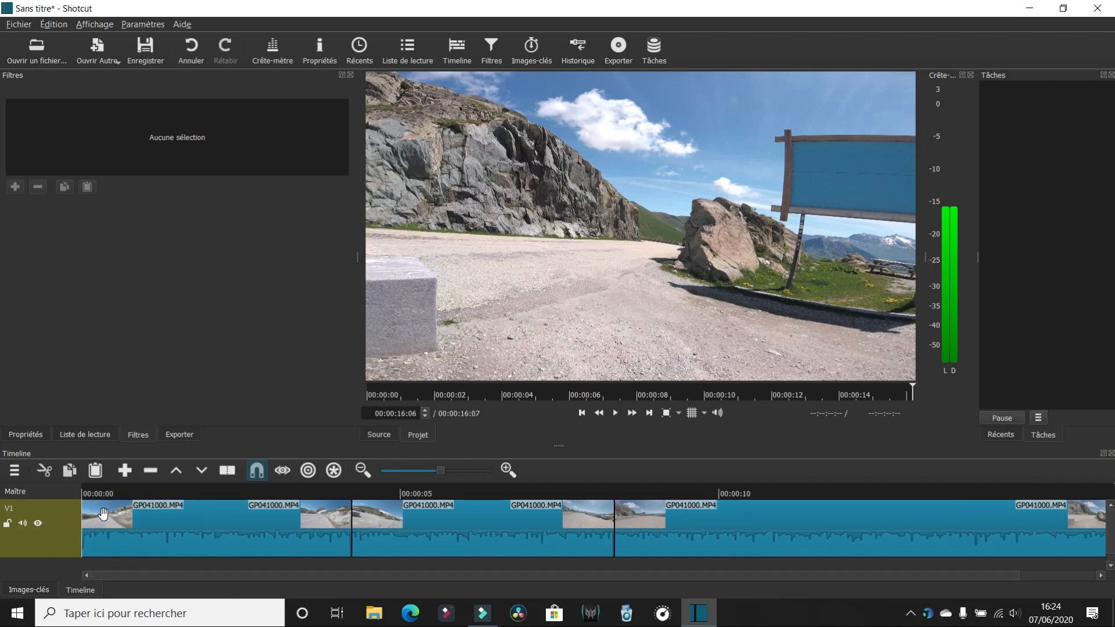
drag(85, 509, 165, 512)
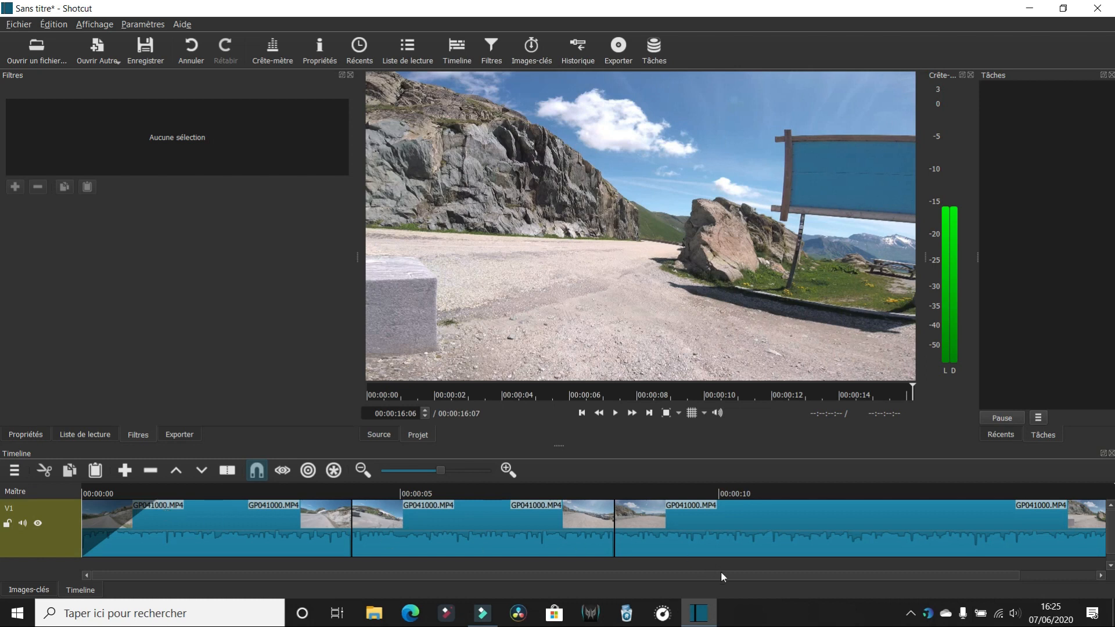
drag(731, 578, 809, 576)
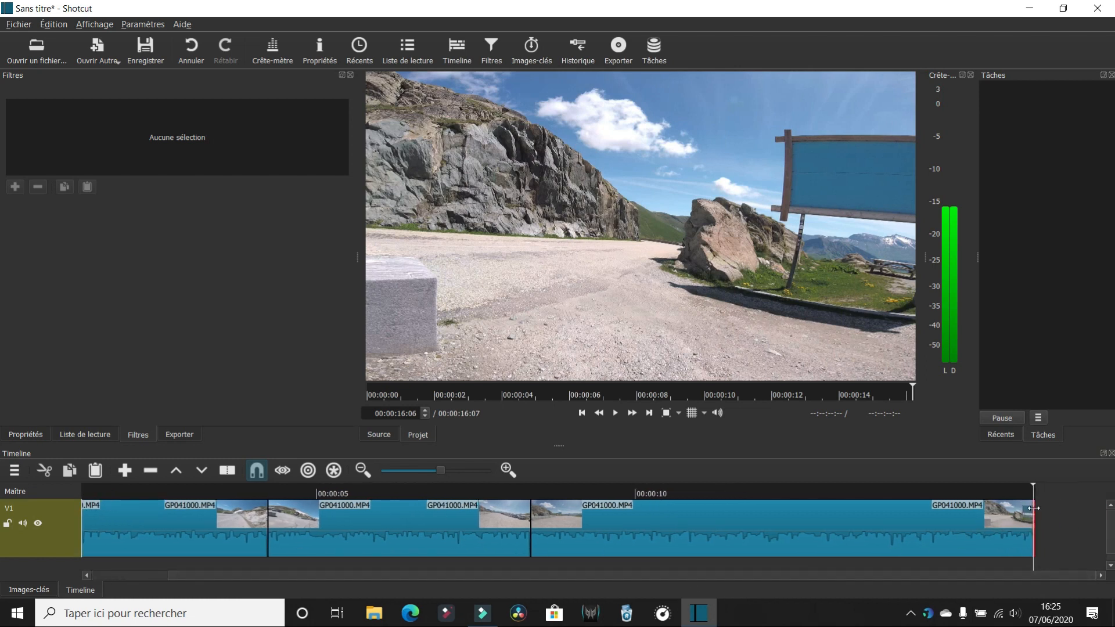
drag(1032, 503, 991, 509)
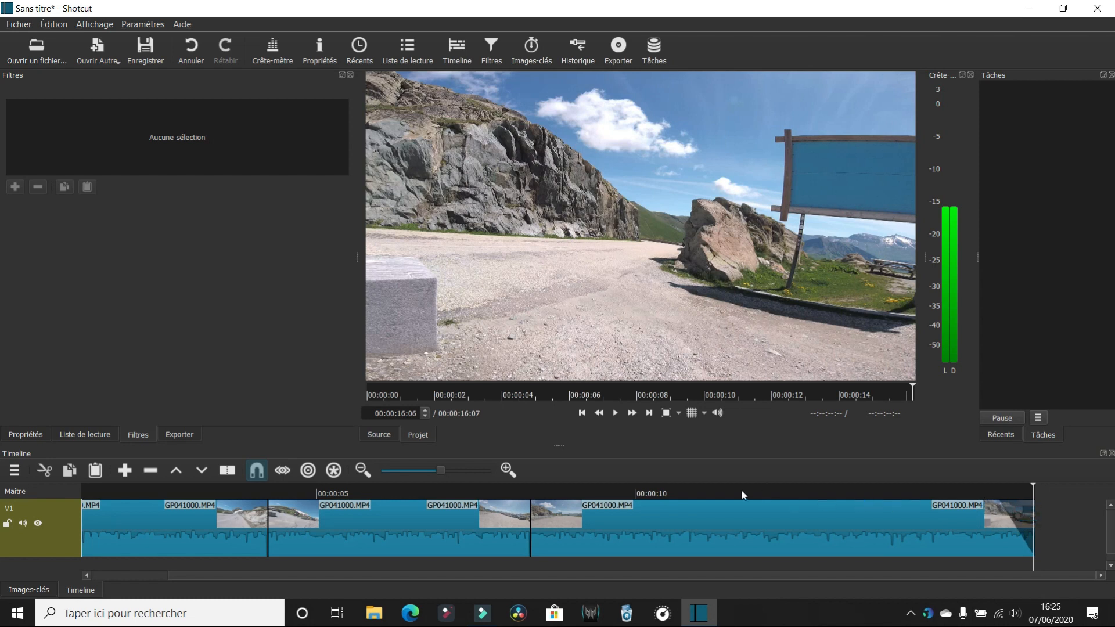
Step: Play back the cut between the second and third segments to check how abruptly the shot changes
click(246, 490)
click(418, 435)
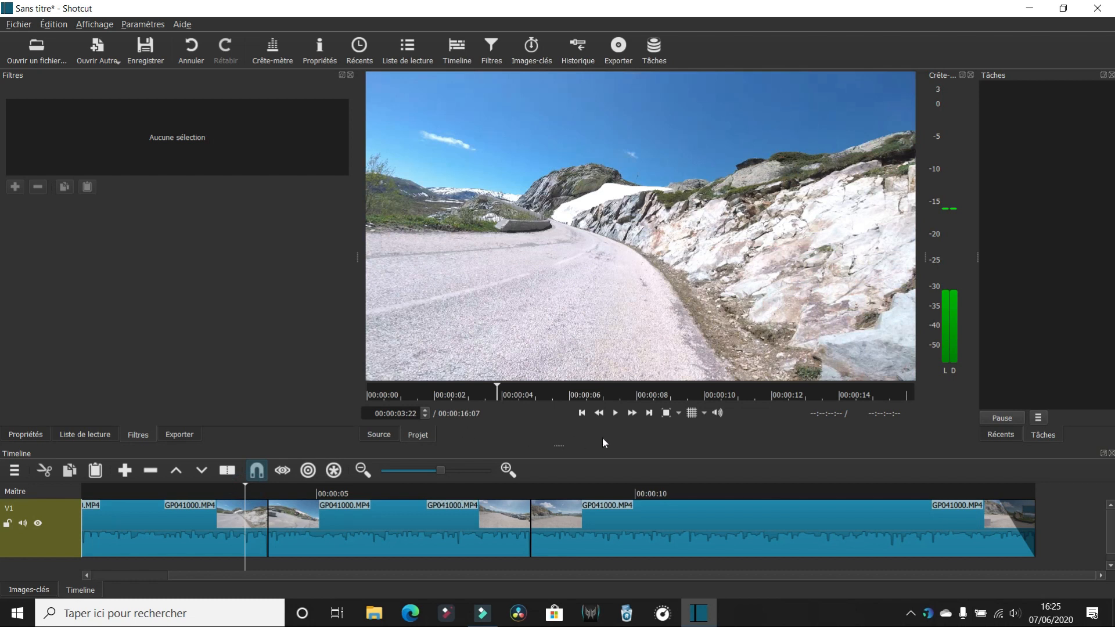
click(497, 496)
click(616, 413)
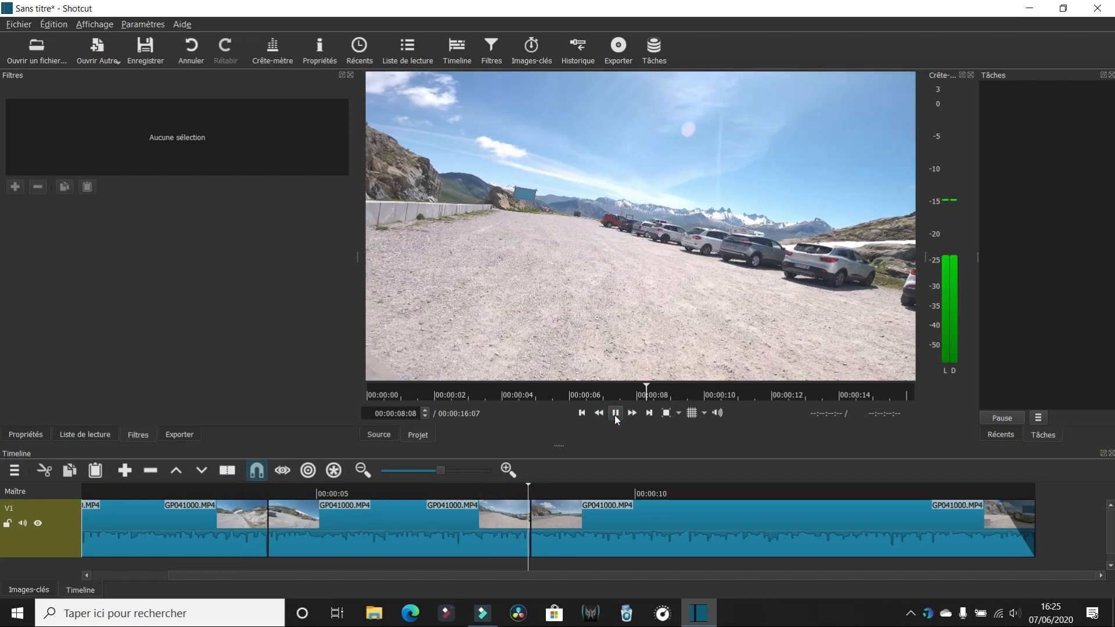
click(615, 413)
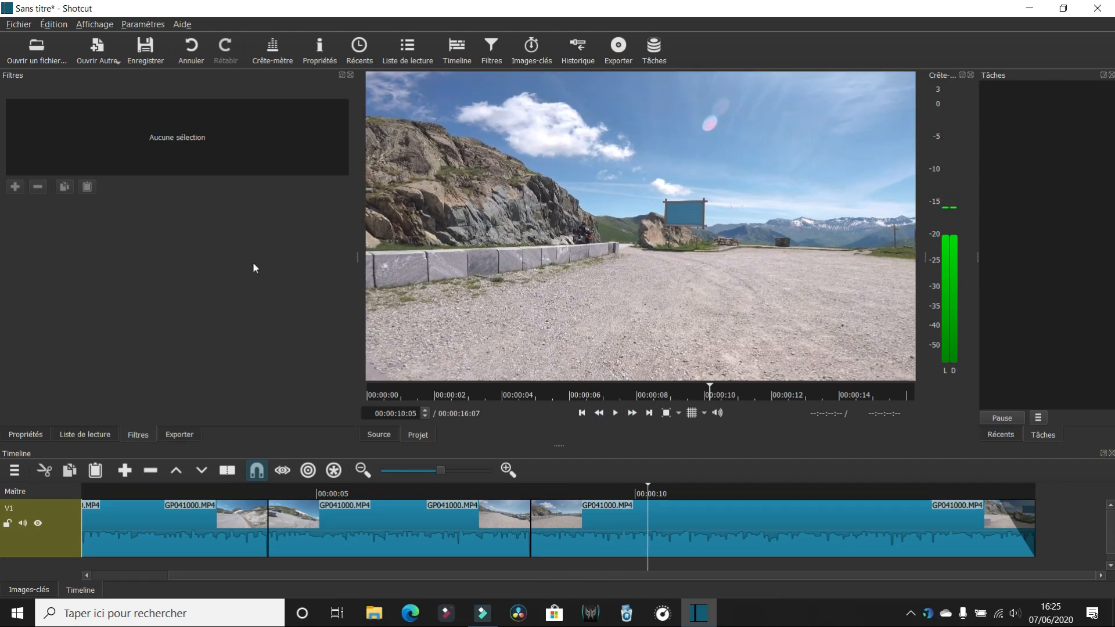
Step: Overlap the third segment onto the end of the second by about 0.8 s to create a transition, and play it back
click(623, 532)
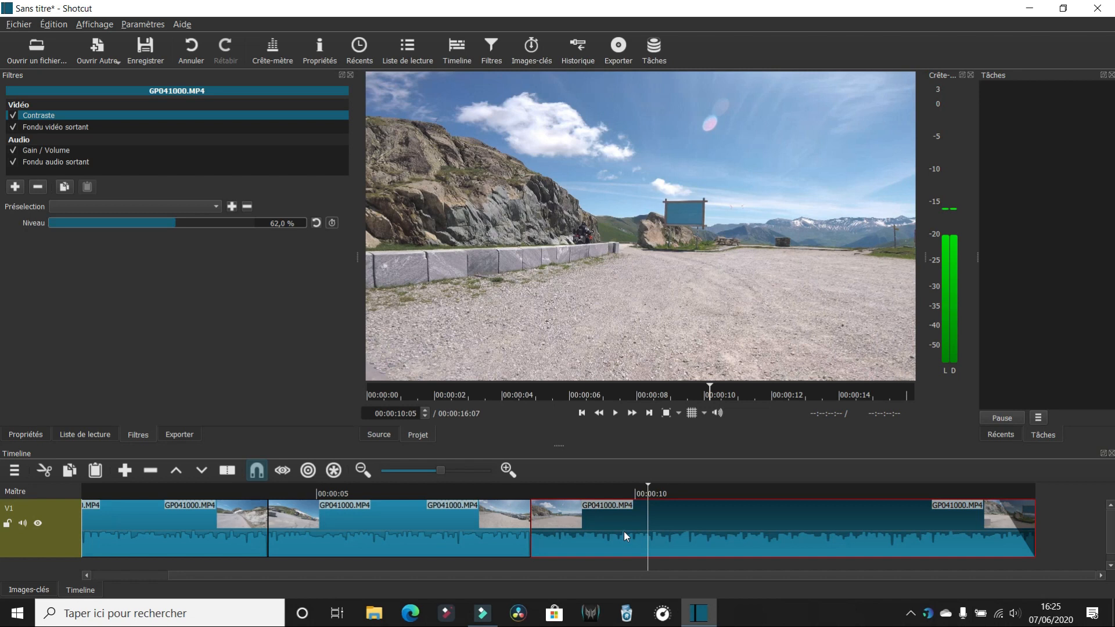
drag(625, 528, 569, 531)
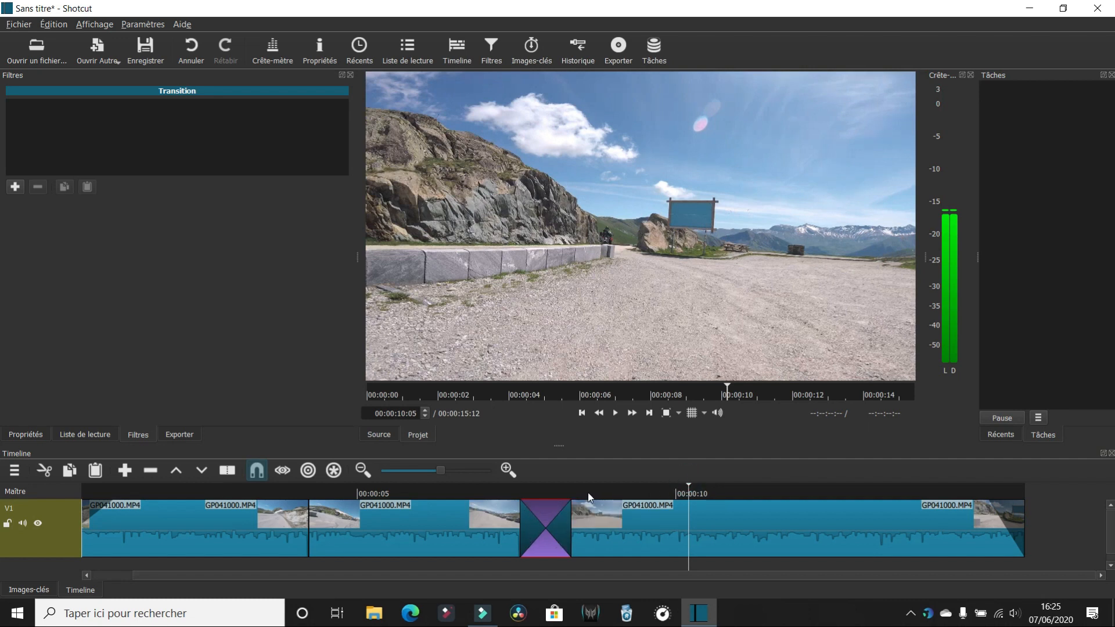
click(501, 492)
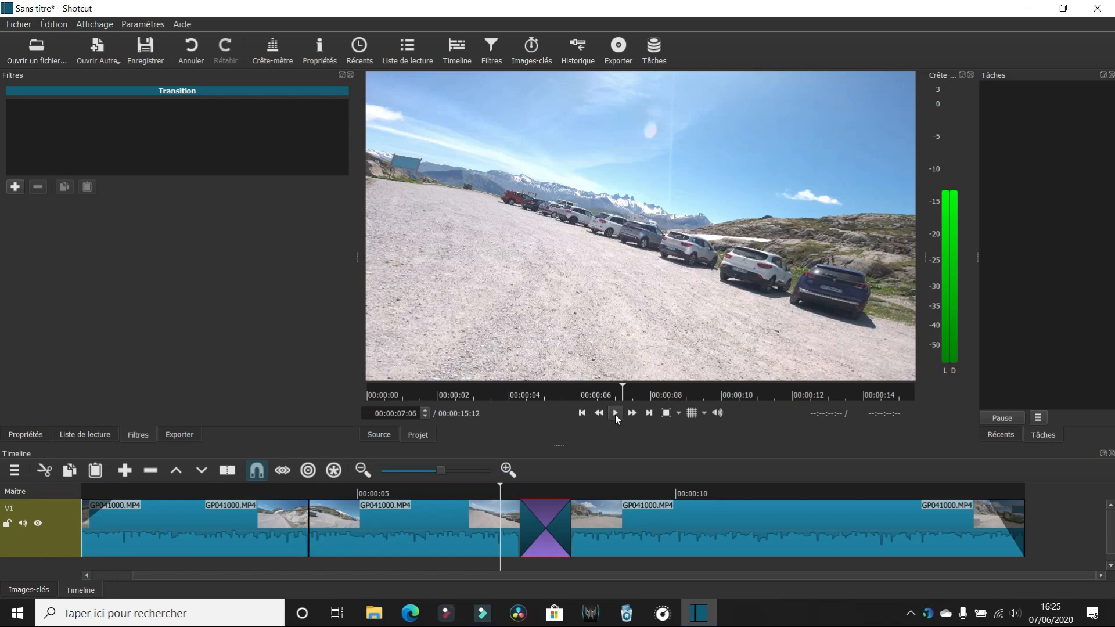
click(615, 414)
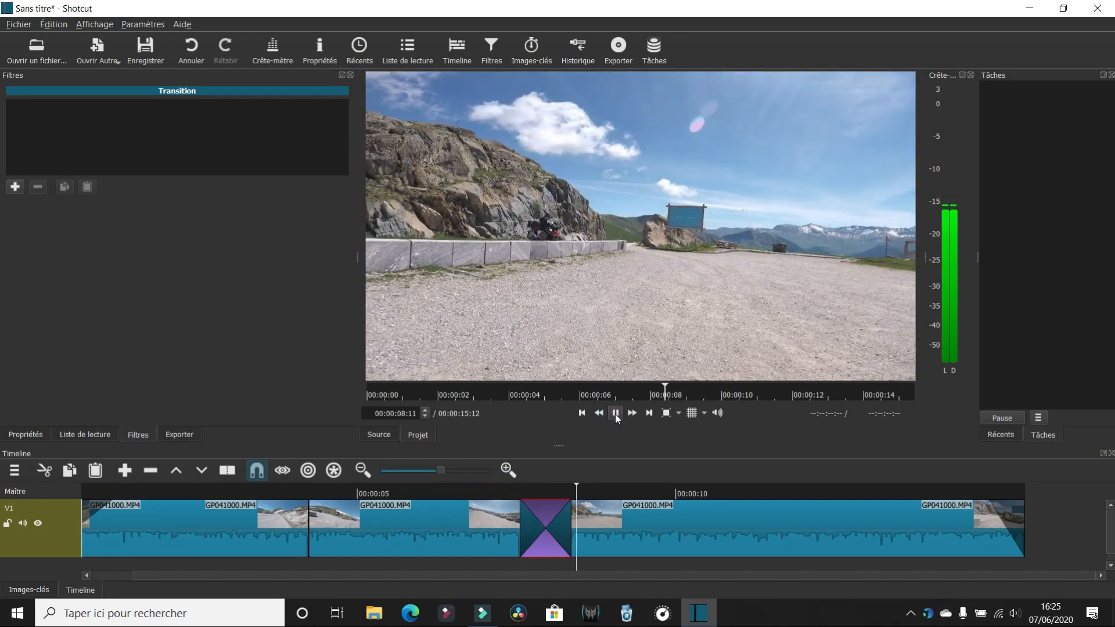
click(616, 414)
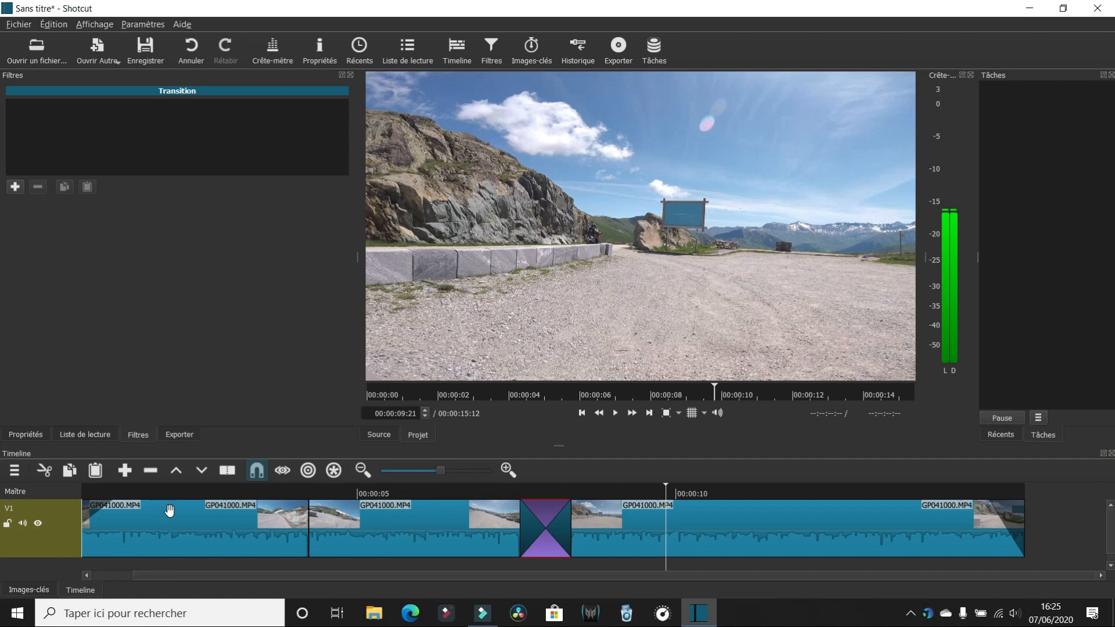
Step: Split the footage on track V1 at 00:00:09:21, 00:00:01:19 and 00:00:02:23, isolating a short piece of the first segment
click(174, 527)
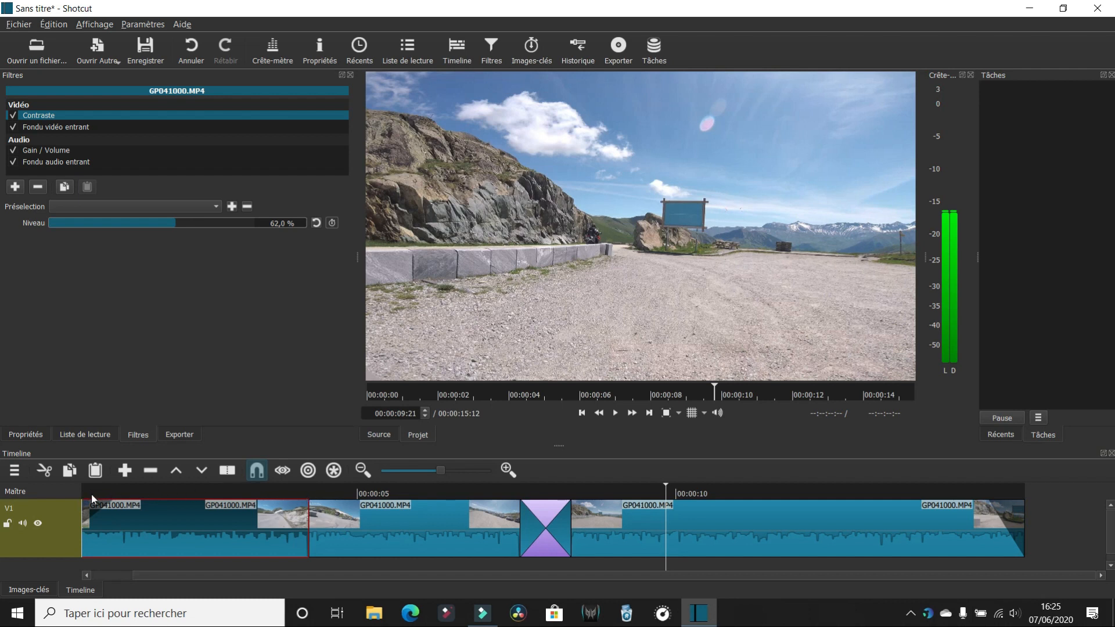
click(227, 473)
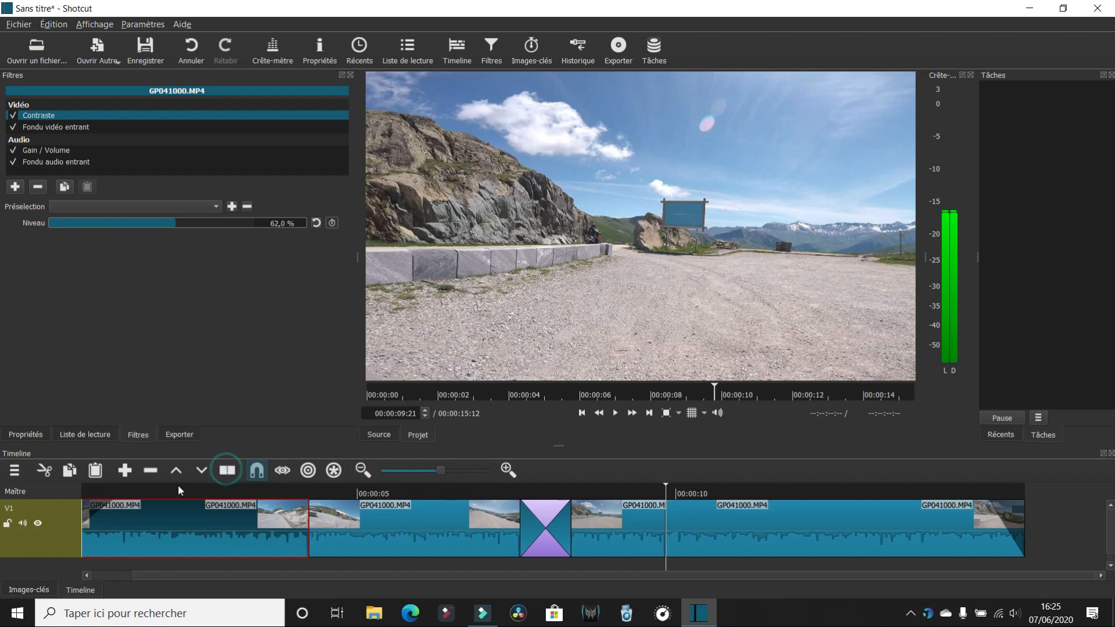
click(151, 493)
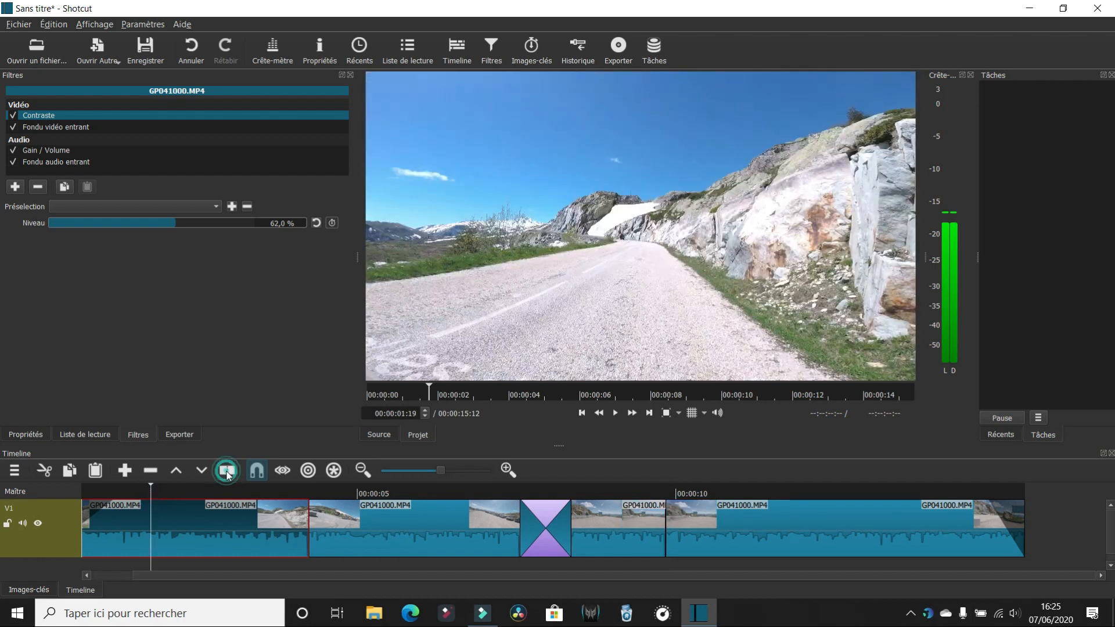
click(227, 473)
click(225, 492)
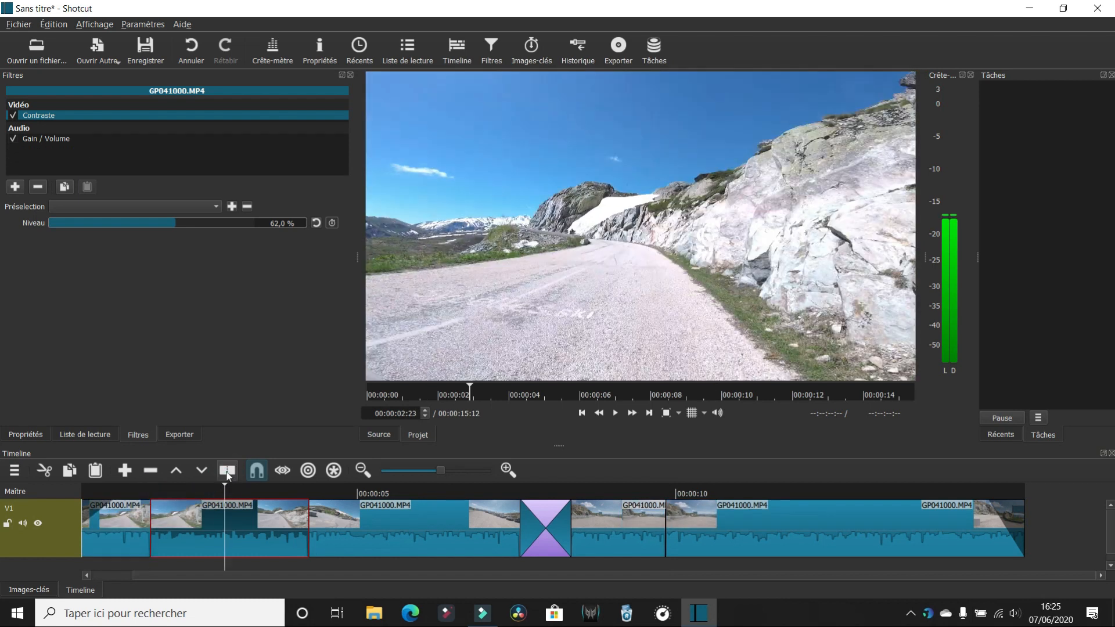
click(227, 471)
Step: Add the "Texte: Simple" filter to the short piece between 00:00:01:19 and 00:00:02:23
click(182, 527)
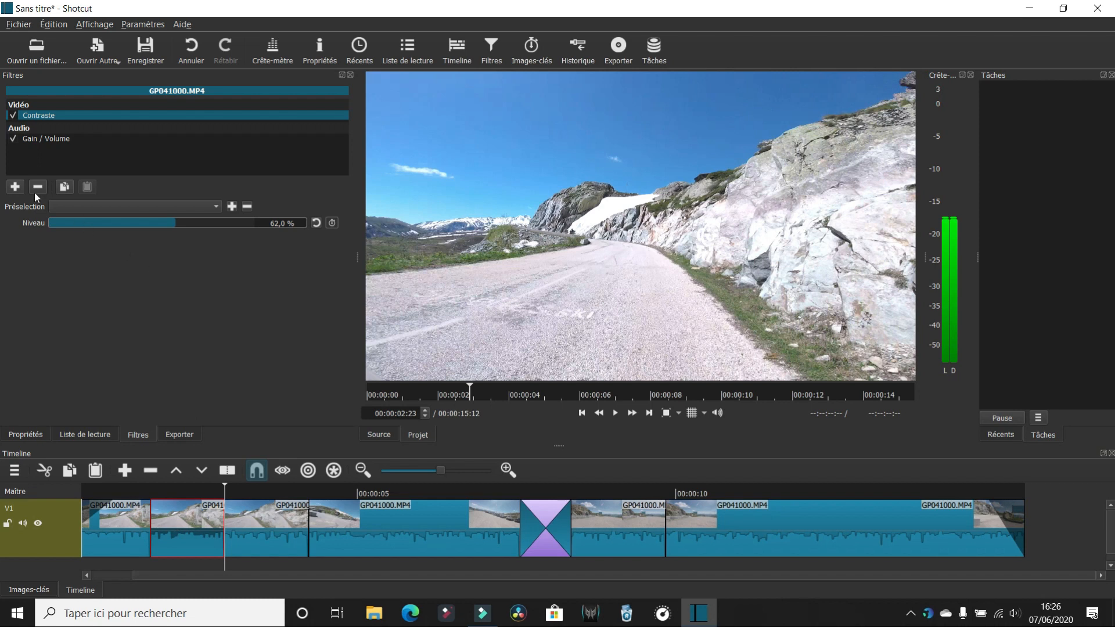
click(15, 187)
click(26, 104)
text(texte)
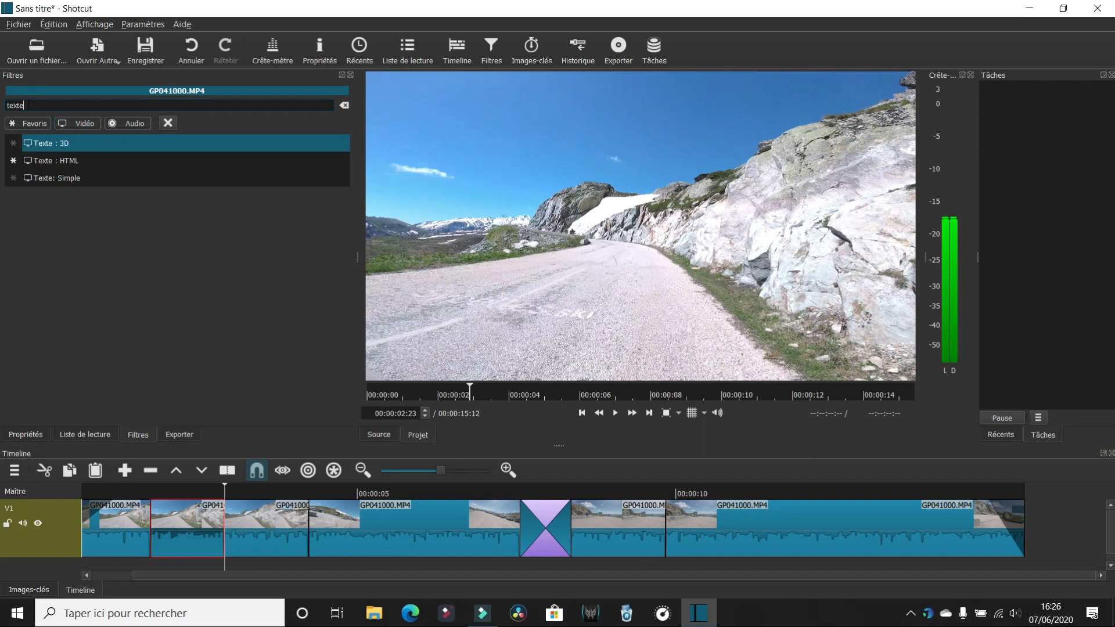
click(51, 177)
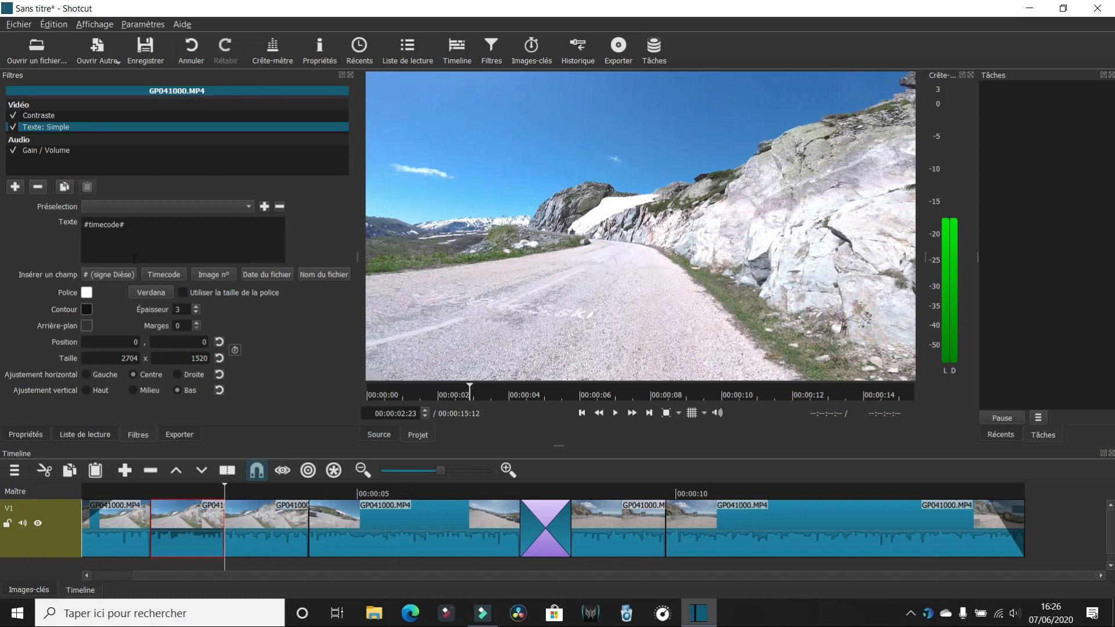
Step: Replace the title's default timecode text with "col de montagne", with the playhead over the titled piece
click(197, 487)
drag(146, 226, 70, 224)
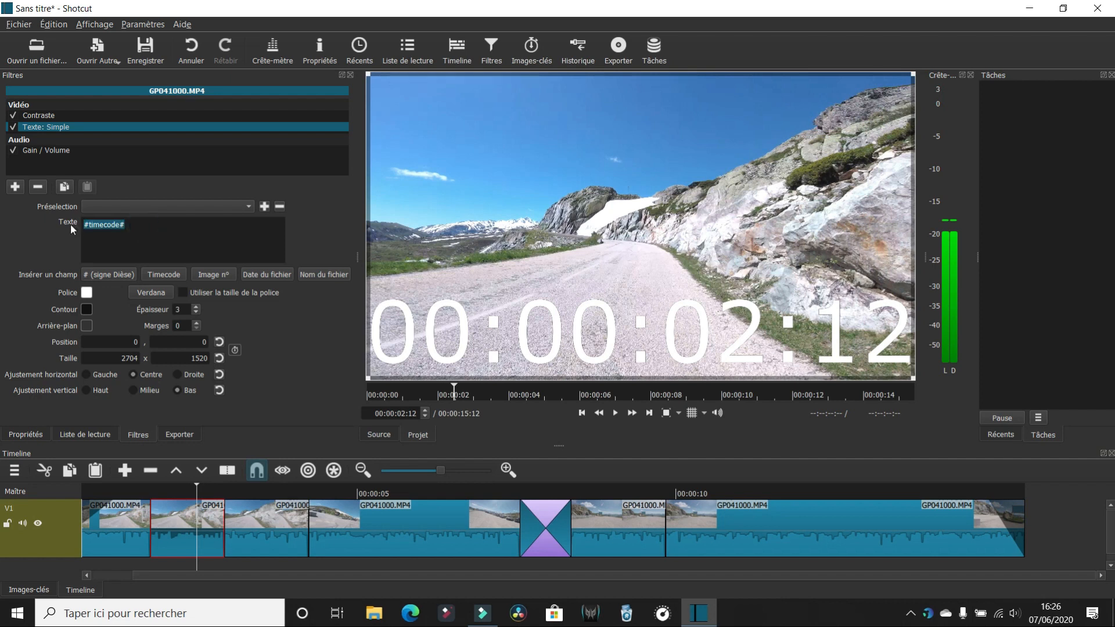
text(col de )
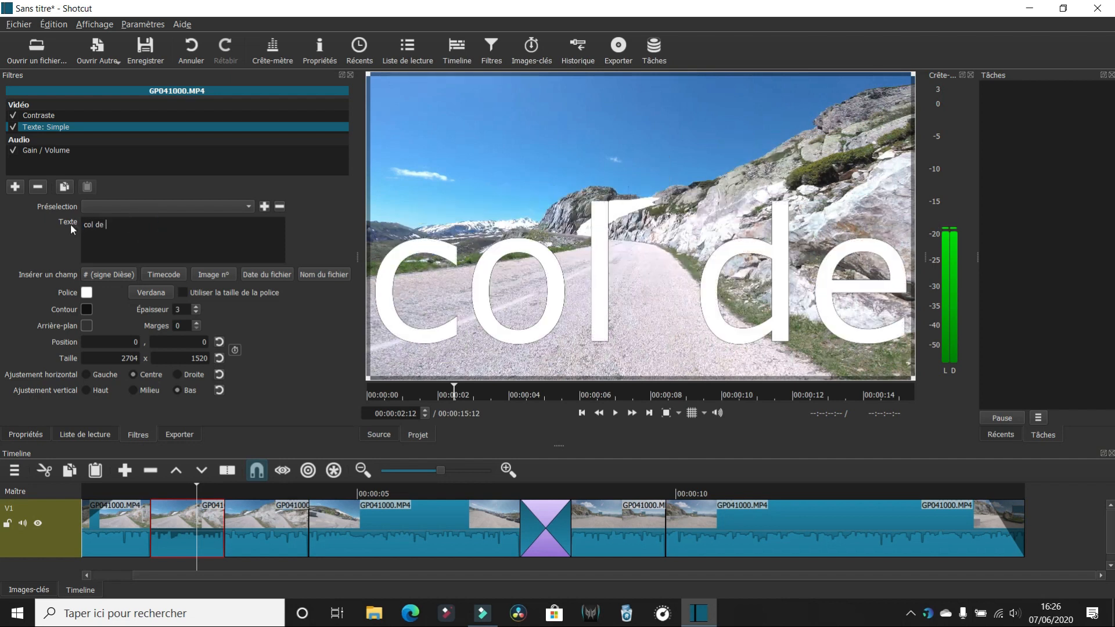
text(montagne)
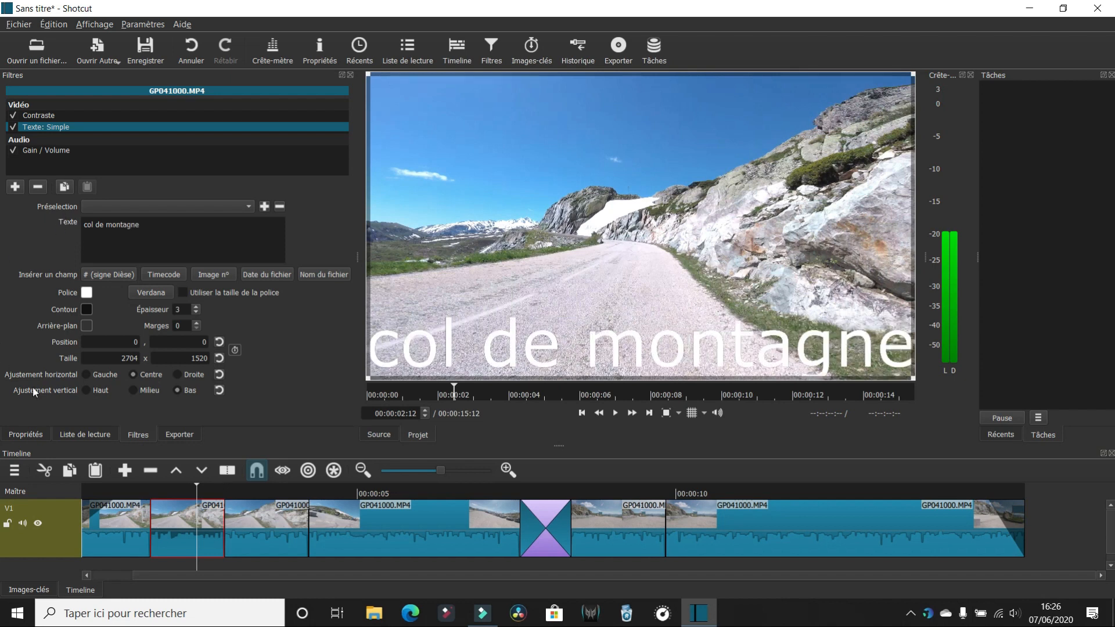
Step: Align the title vertically to "Haut", shrink its frame to about 1433 x 900 and place it at about 329, 97
click(87, 392)
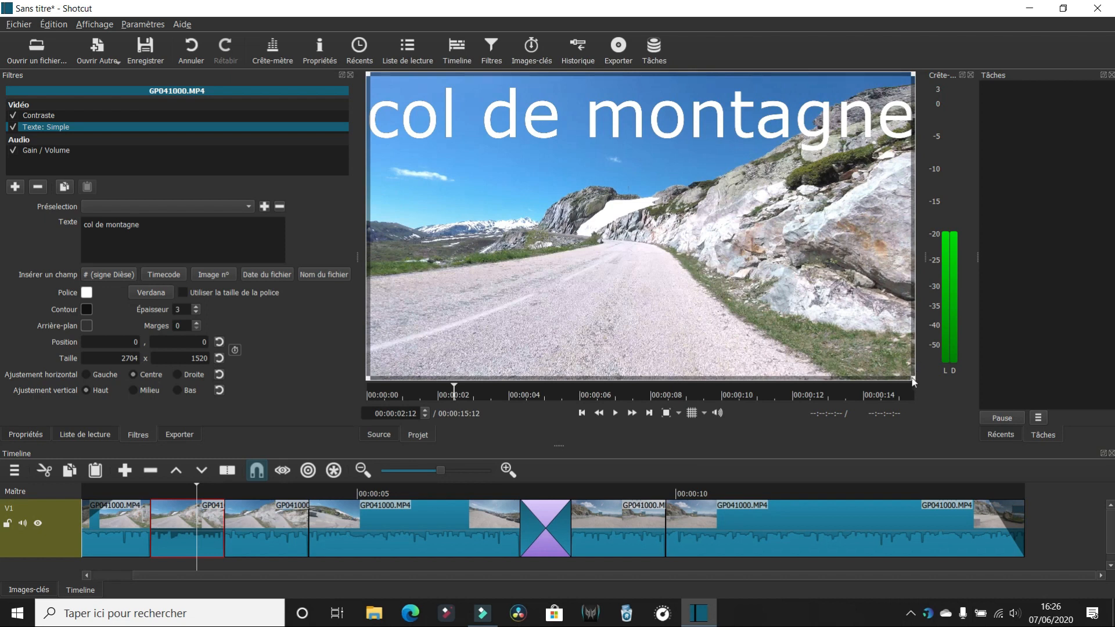
drag(914, 382, 641, 247)
drag(508, 161, 587, 187)
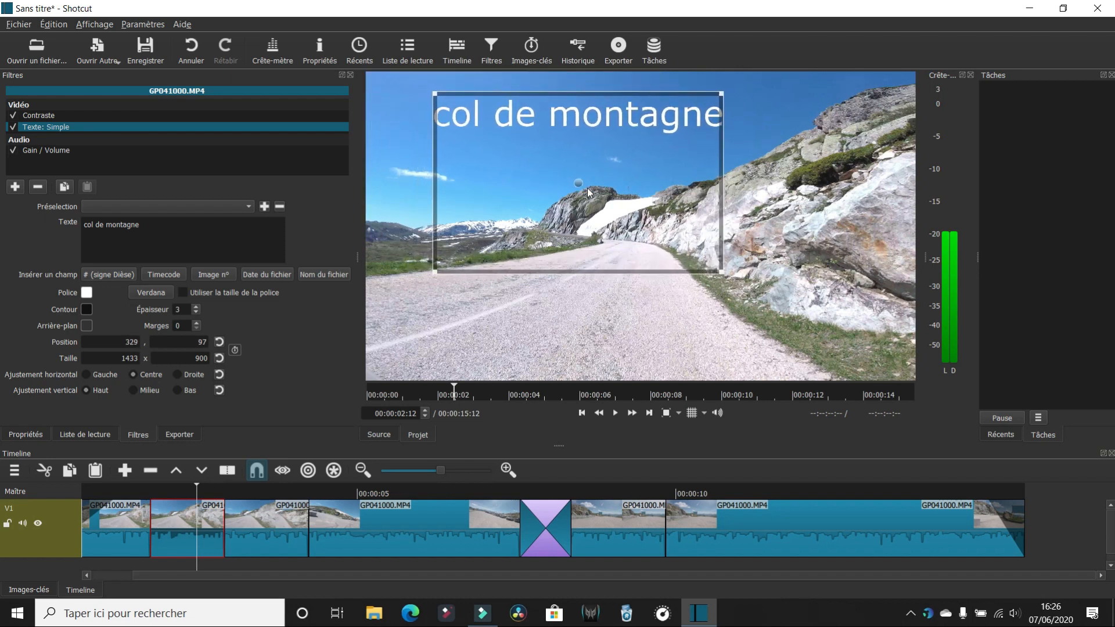
click(268, 523)
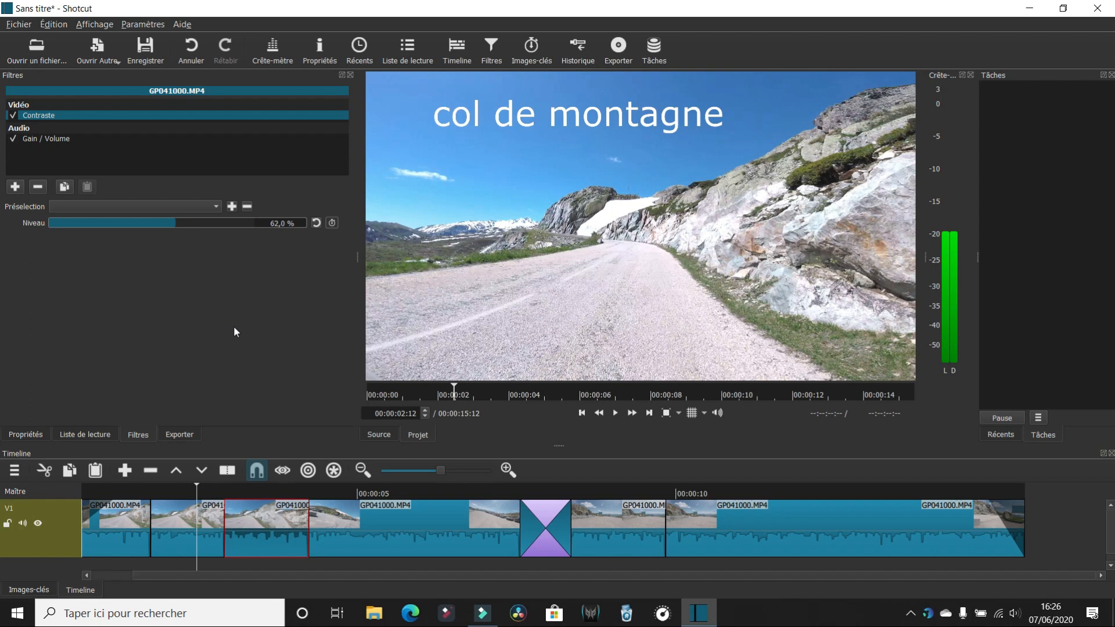
Step: Enlarge the timeline area and add an audio track below V1
drag(557, 446, 561, 367)
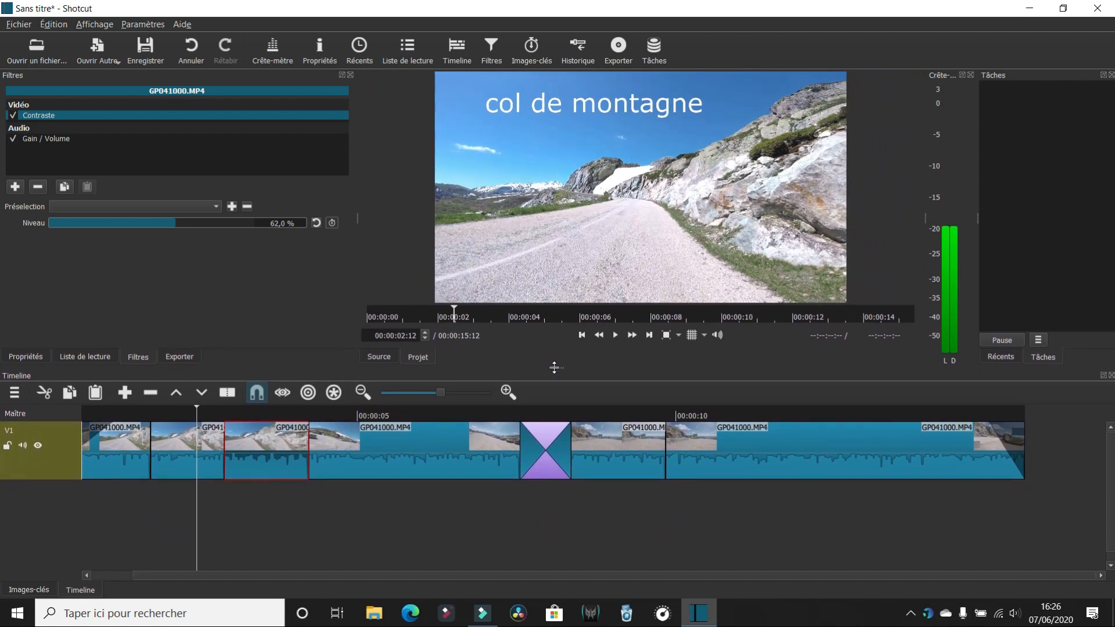
click(16, 394)
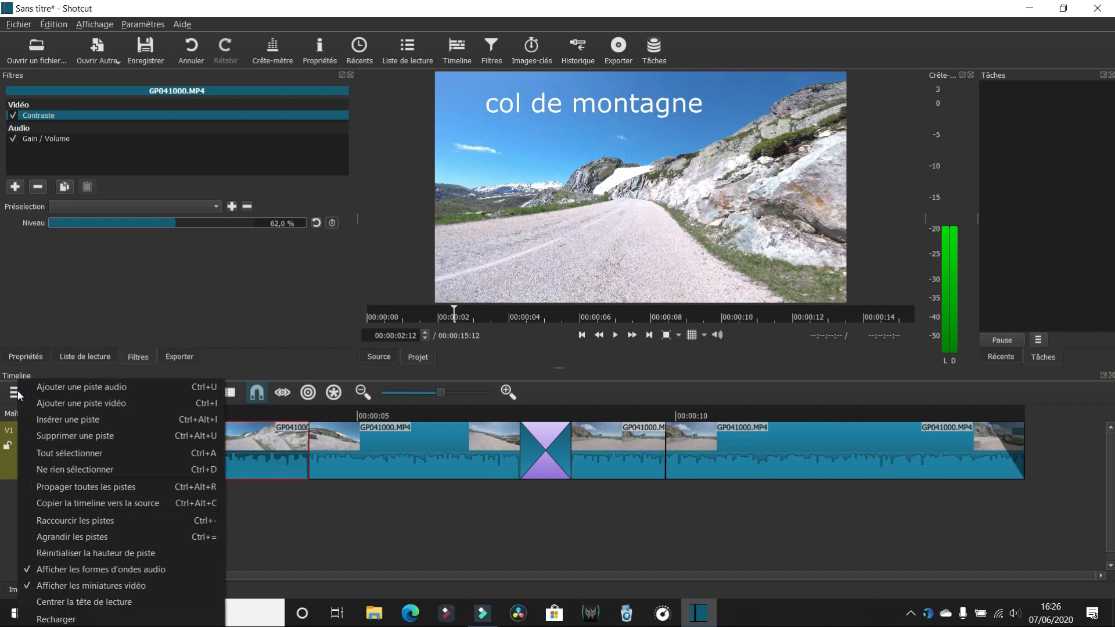
click(57, 388)
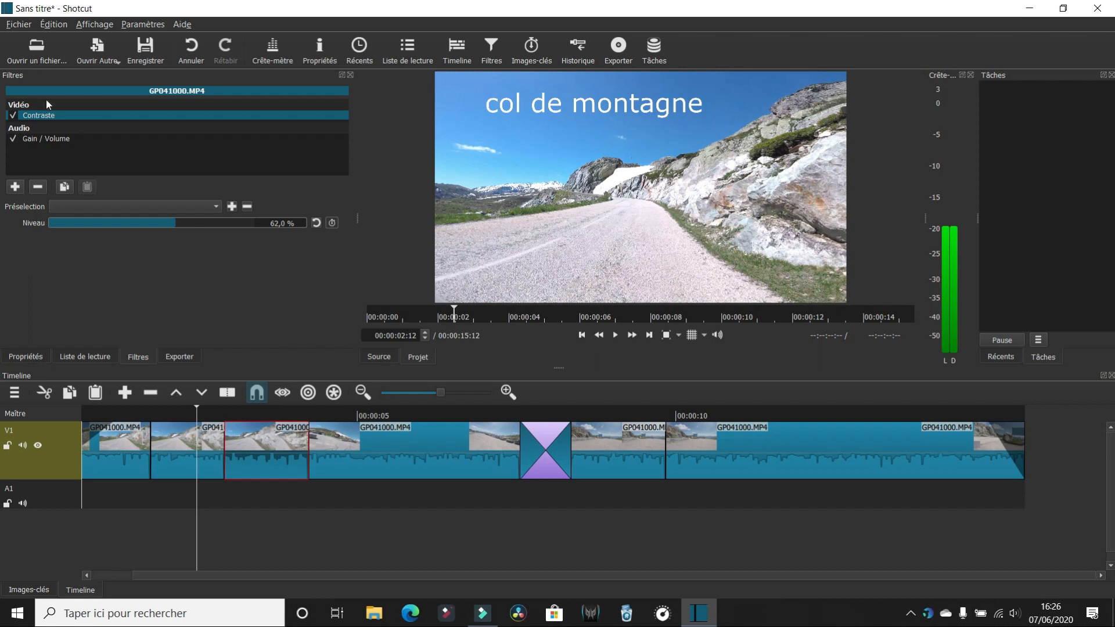
Step: Open the music file "Keep Fighting Instr-JP.mp3" from the GoPro Free folder in Musique
click(38, 41)
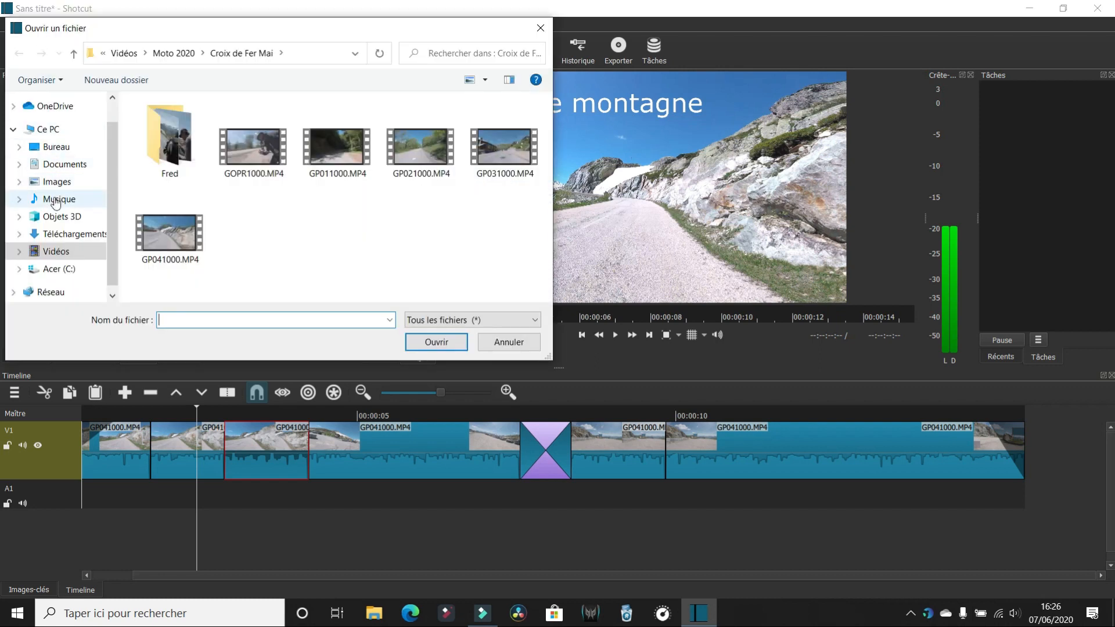
click(56, 200)
double_click(157, 154)
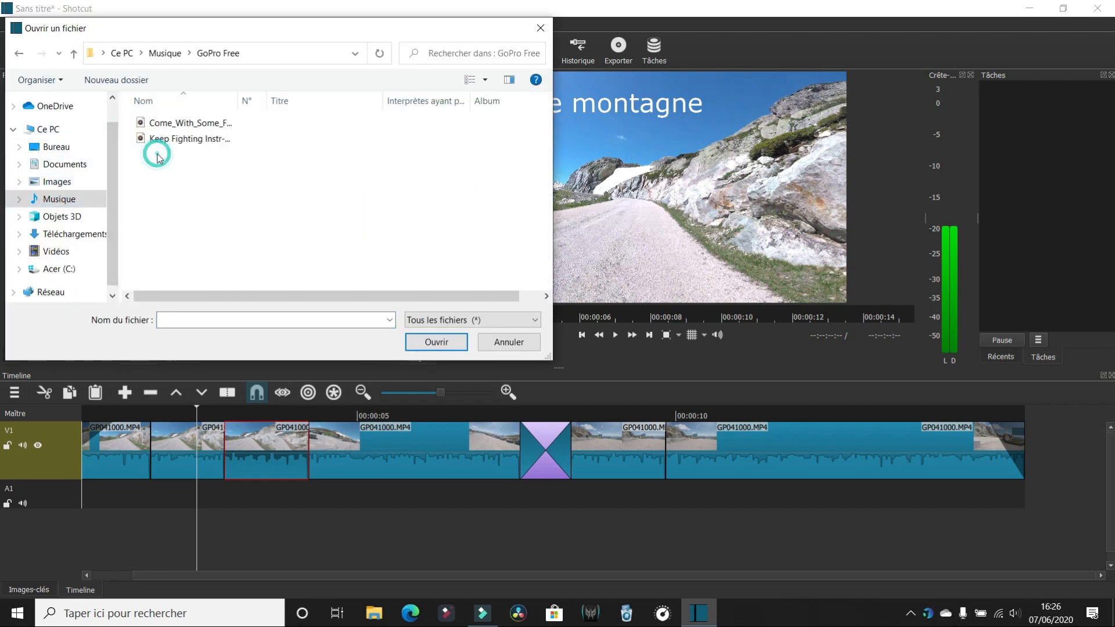
click(172, 140)
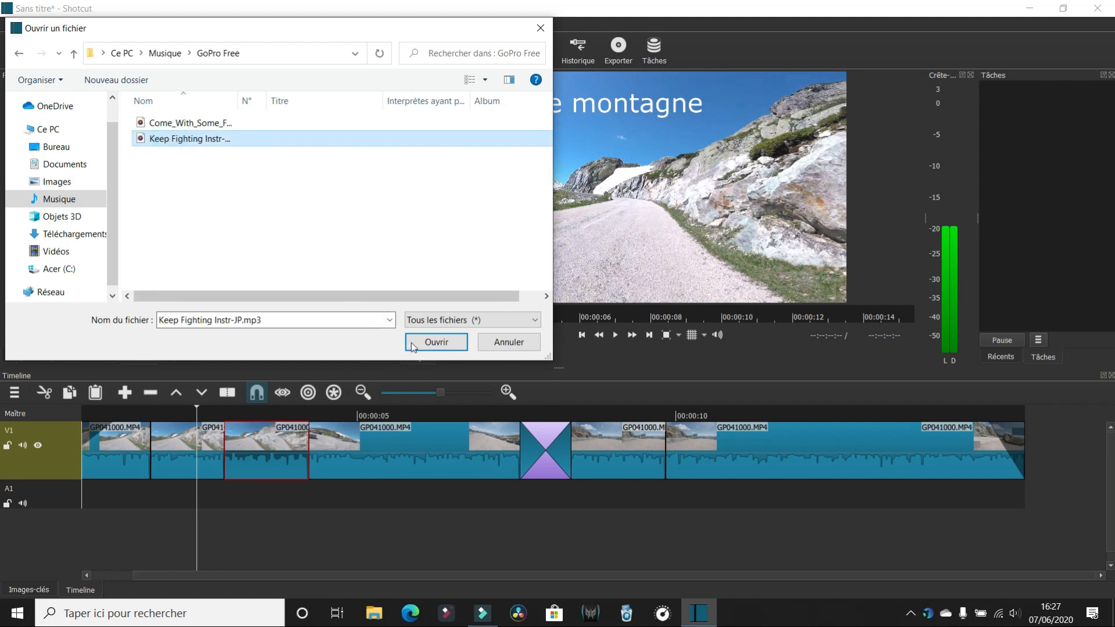
click(433, 344)
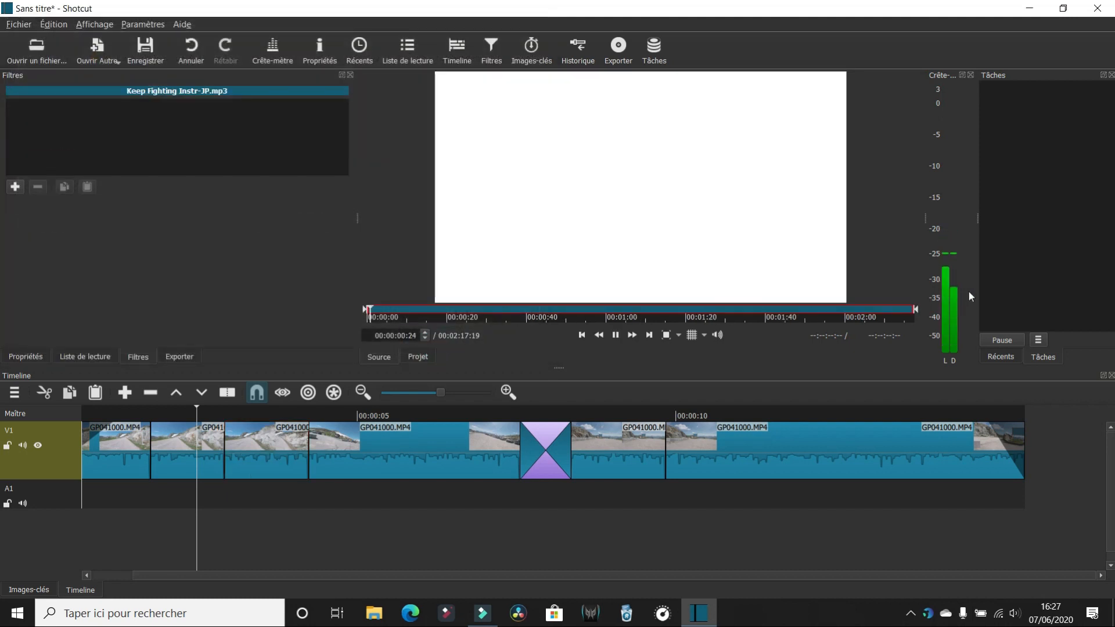
Step: Pause the music, place it at the start of track A1 and move the playhead to the video's end at 00:00:15:11
mouse_move(948, 271)
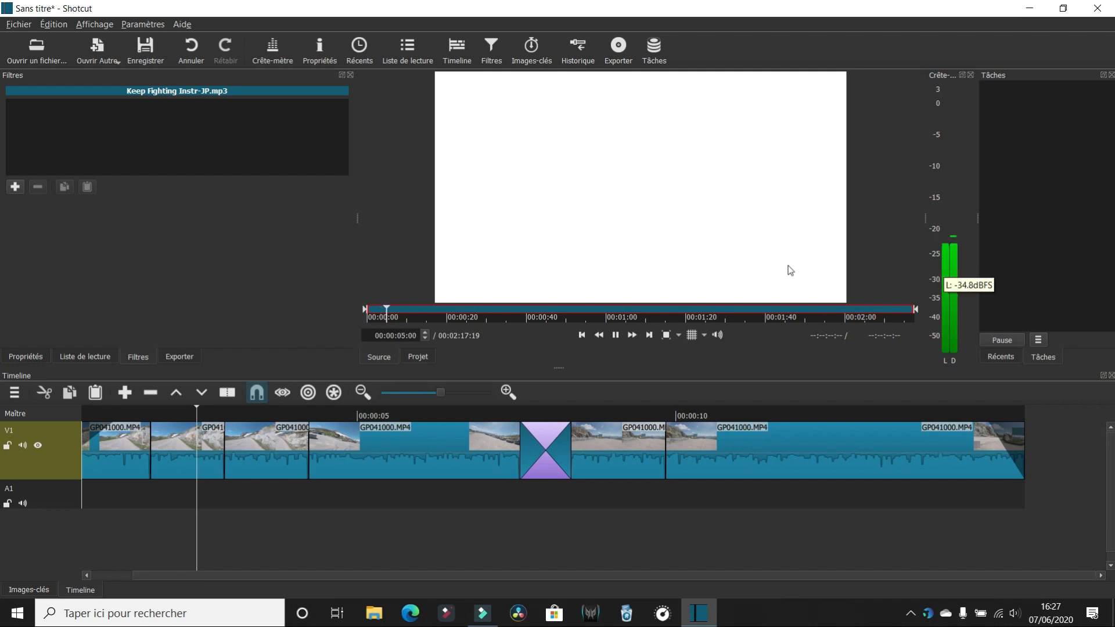
click(615, 336)
drag(578, 192, 85, 493)
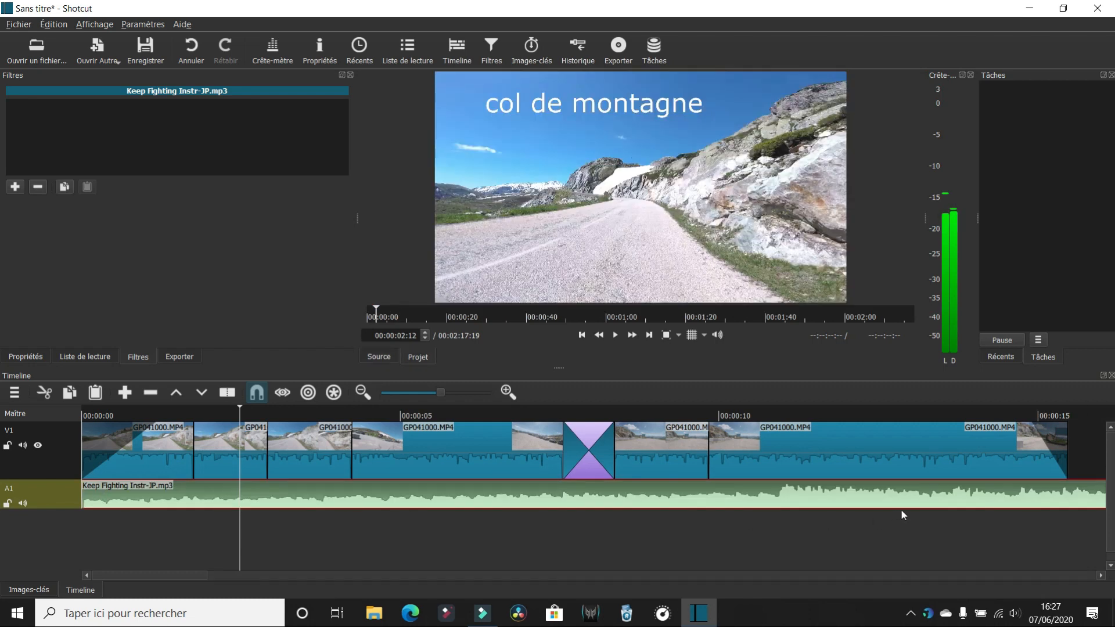
click(1068, 411)
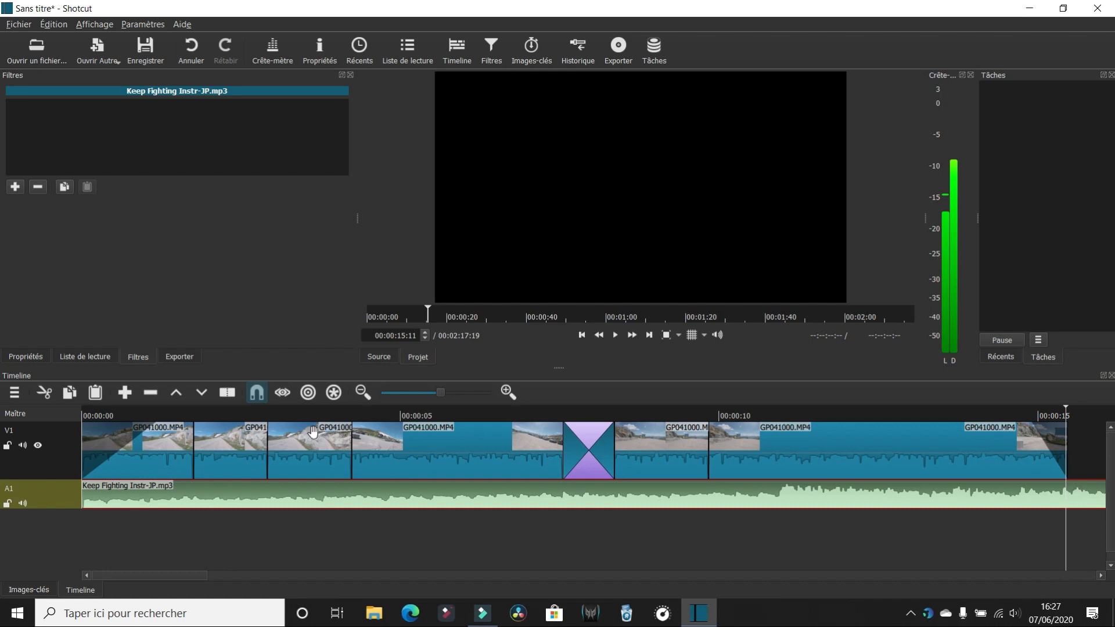
Step: Split the music on A1 at the video's end and remove the excess part after 00:00:15:11
click(227, 393)
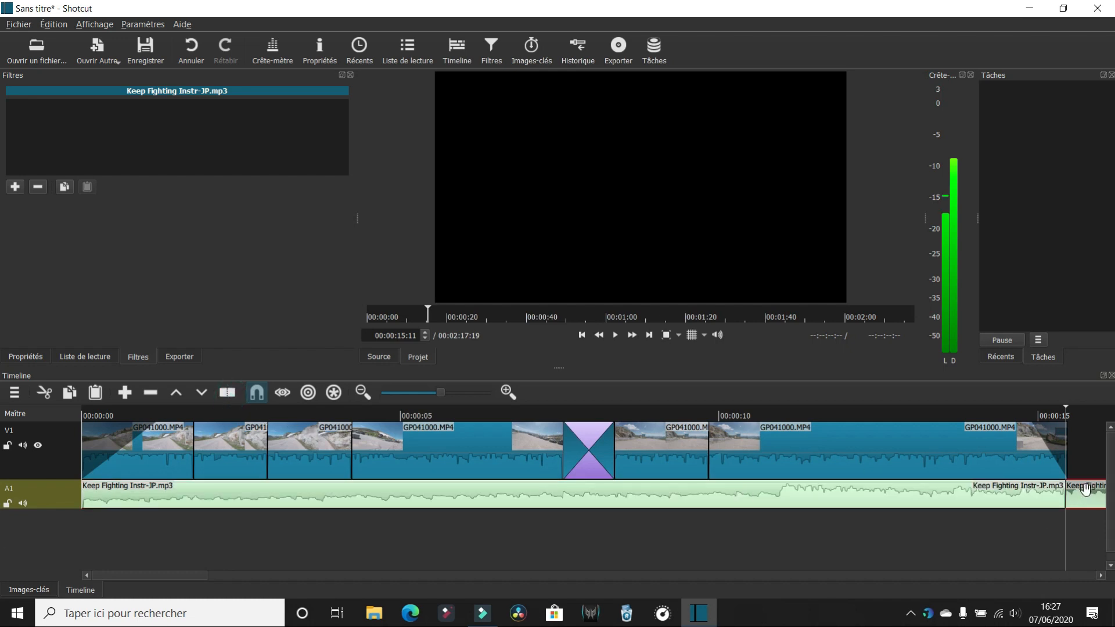
right_click(1084, 490)
click(1073, 504)
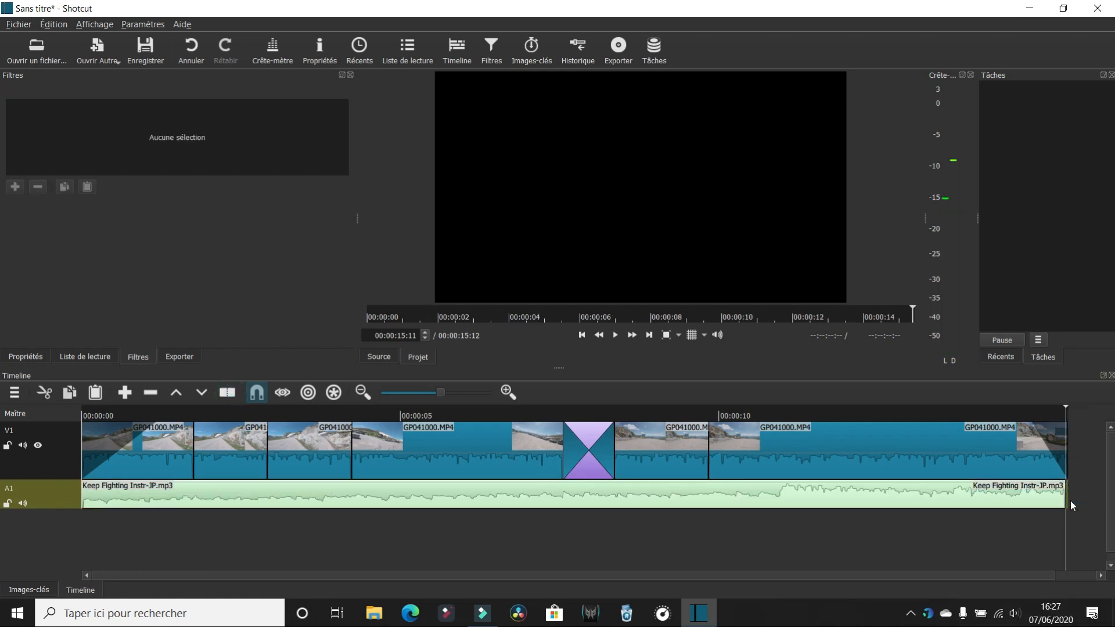
Step: Add the audio filters "Fondu audio entrant" and "Fondu audio sortant" to the music clip on A1
click(212, 497)
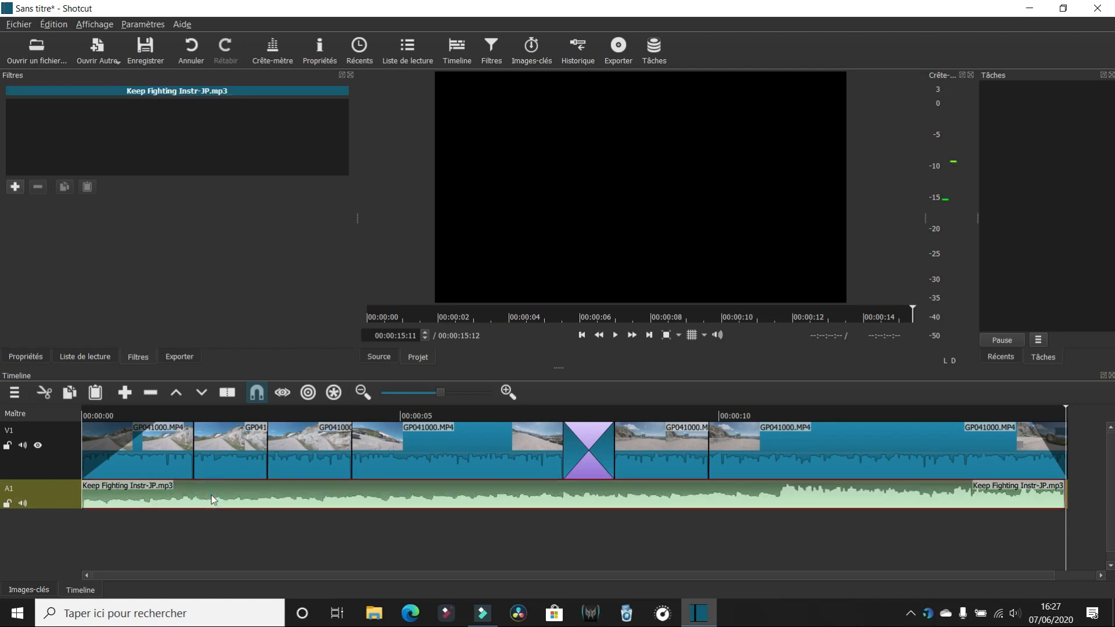
click(16, 187)
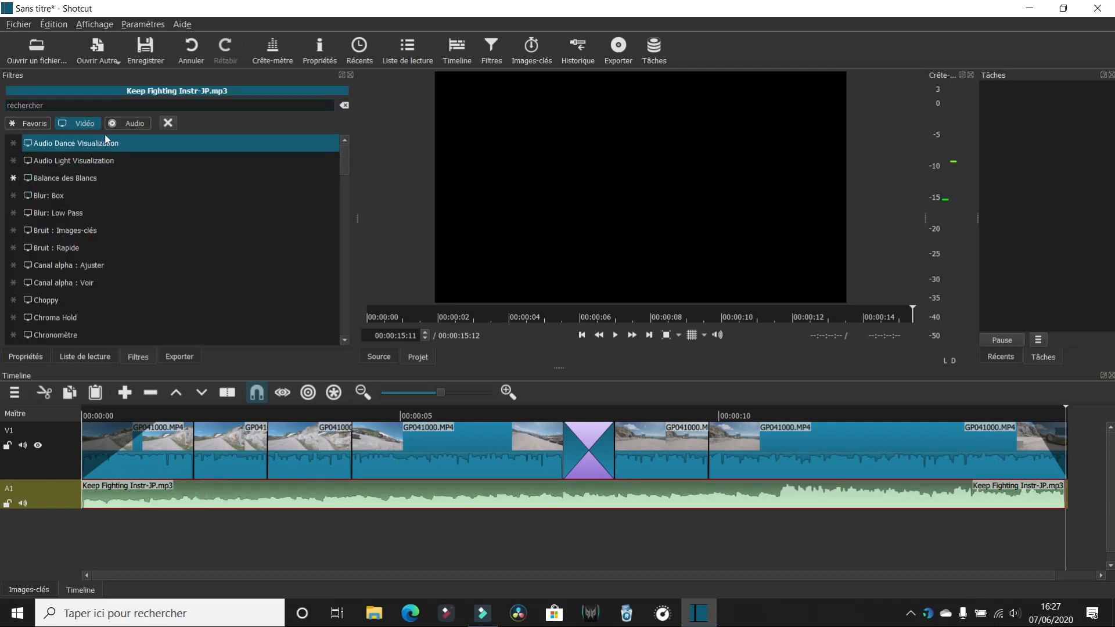
click(127, 122)
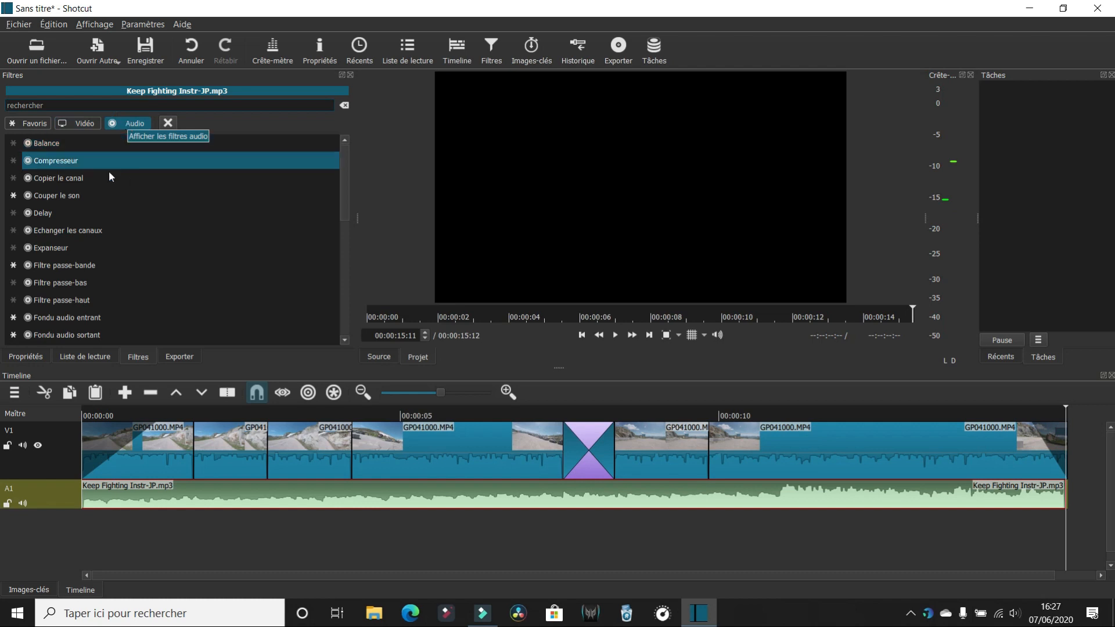
click(69, 318)
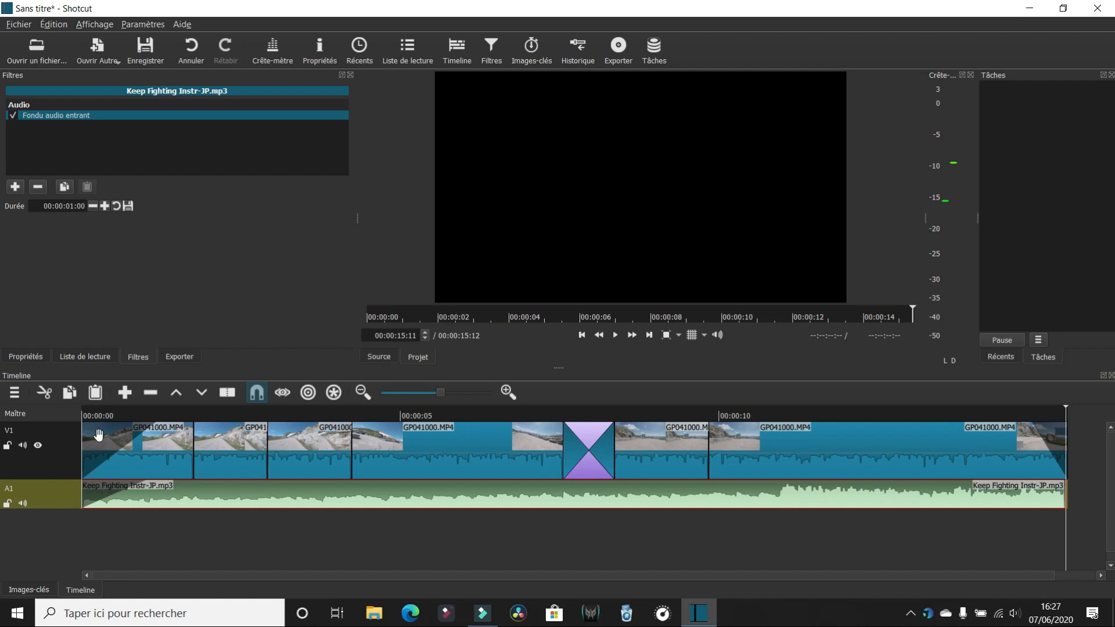
click(18, 187)
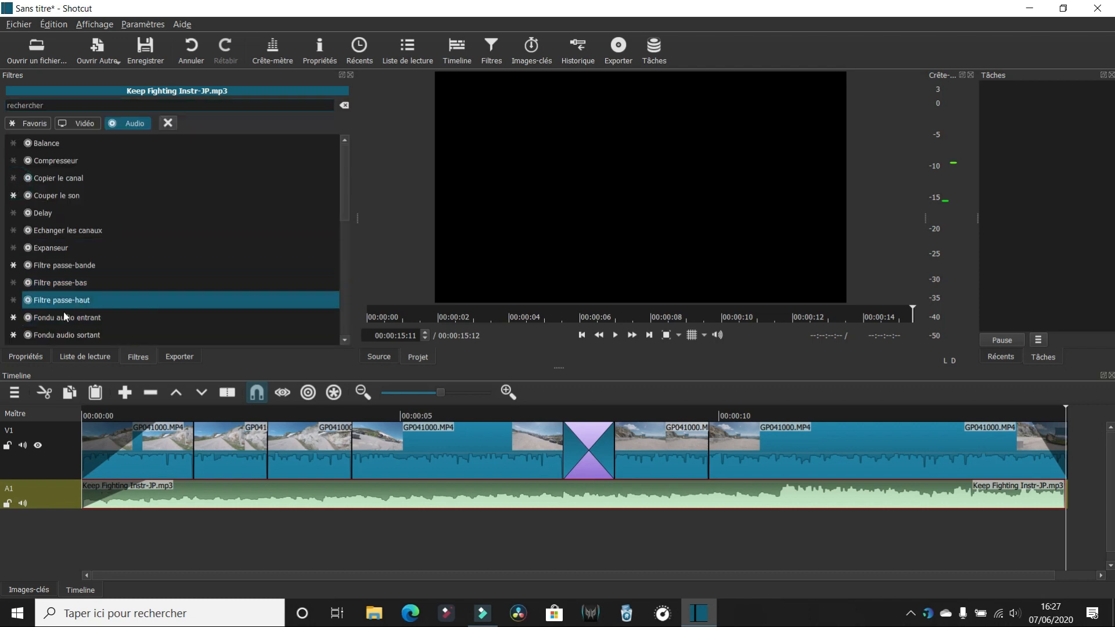
click(62, 334)
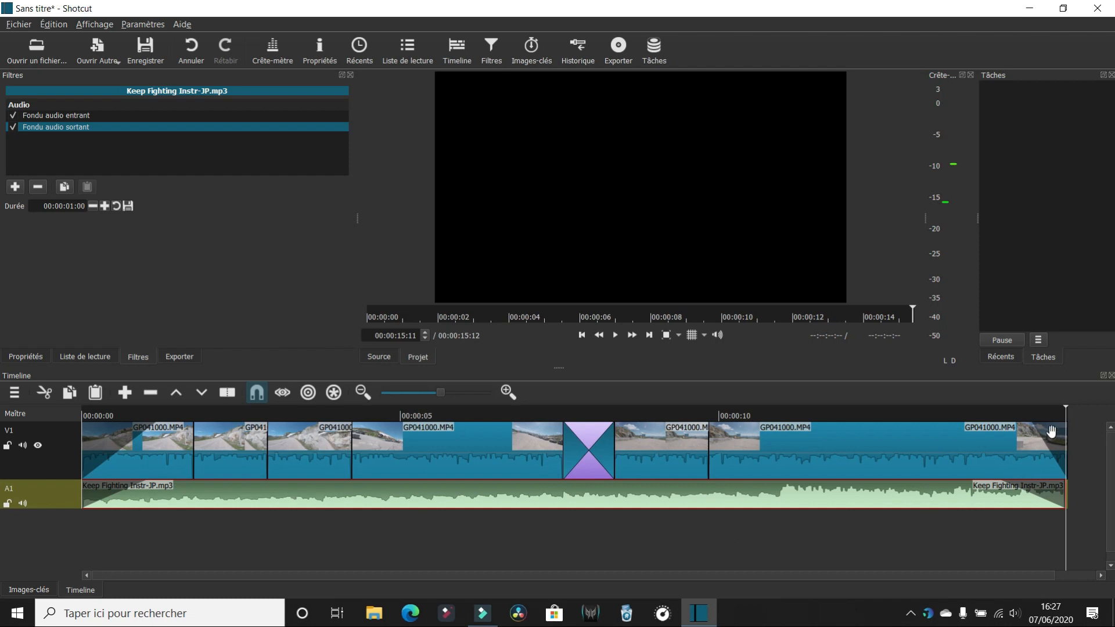
Step: Return the playhead to the timeline's start, and view the XML project save dialog without saving
drag(1066, 407, 722, 406)
drag(649, 413, 78, 411)
click(150, 56)
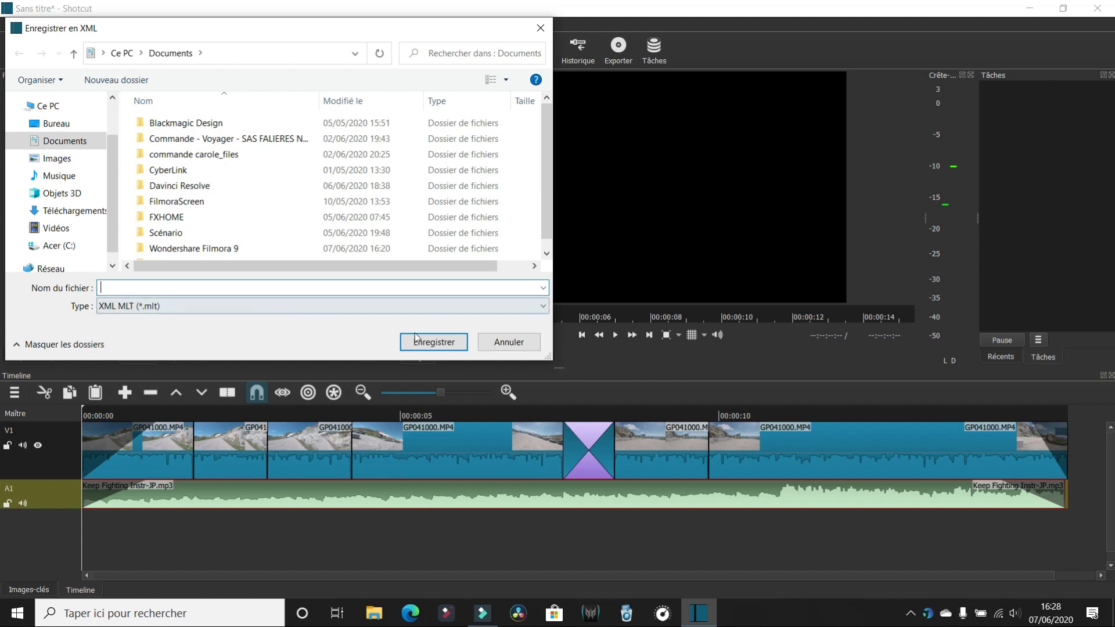
click(503, 341)
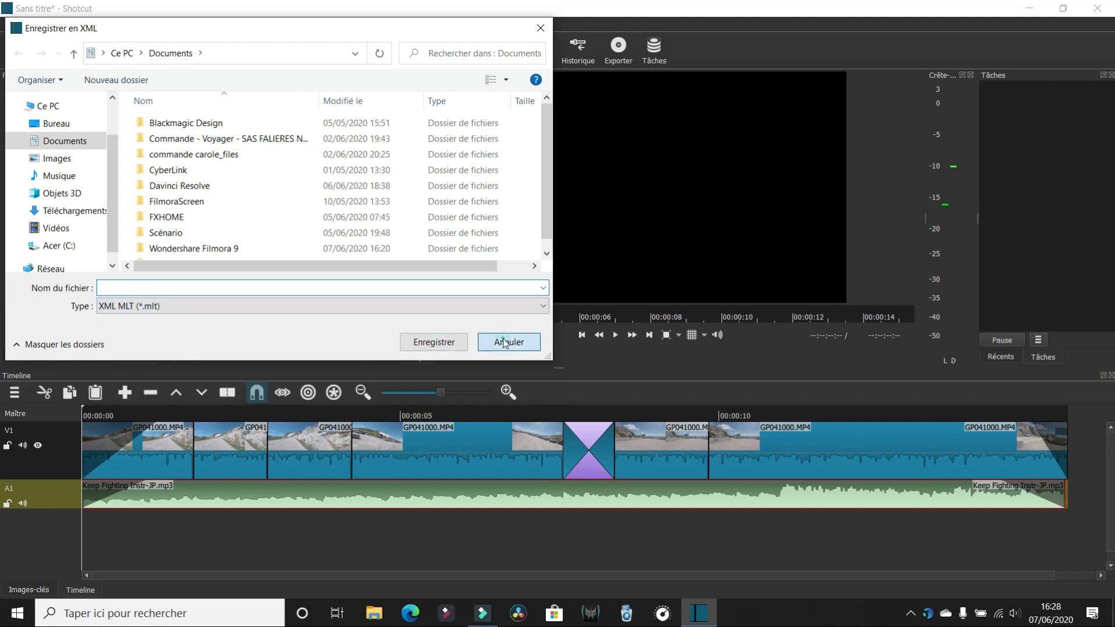
Step: Export the timeline as an mp4 named "col de montagne" in the Vidéos folder
click(619, 46)
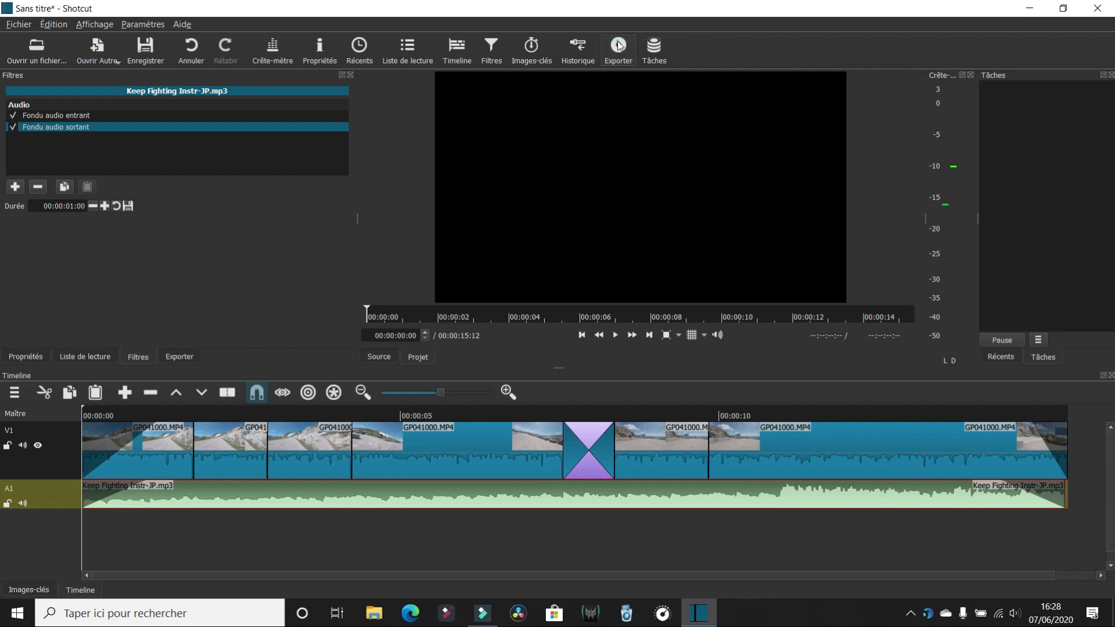
click(181, 341)
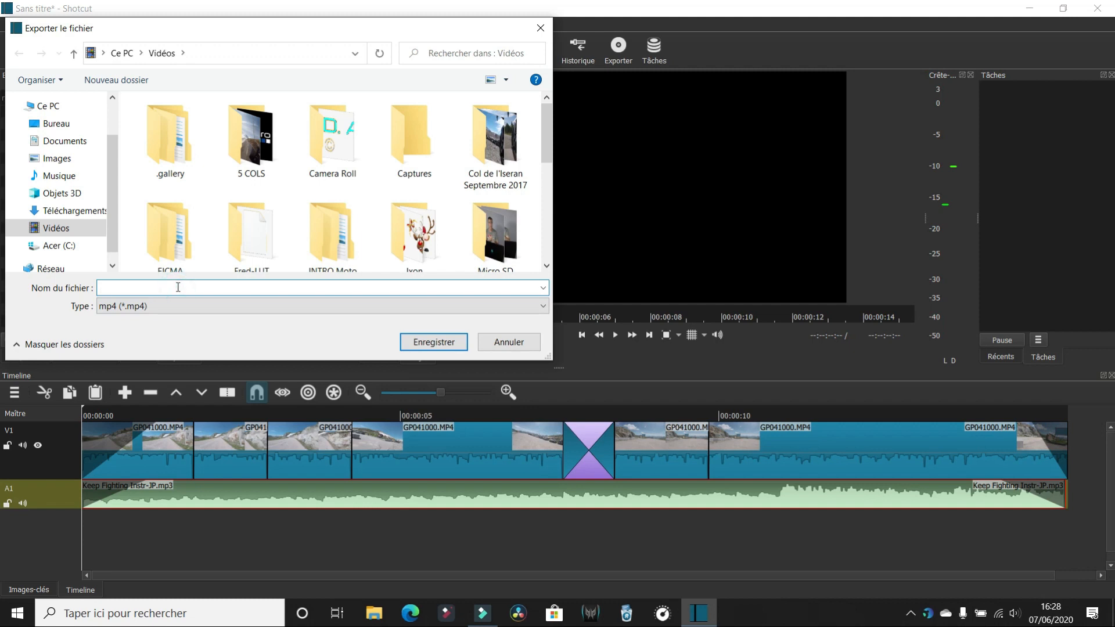
text(col de montagne)
click(427, 342)
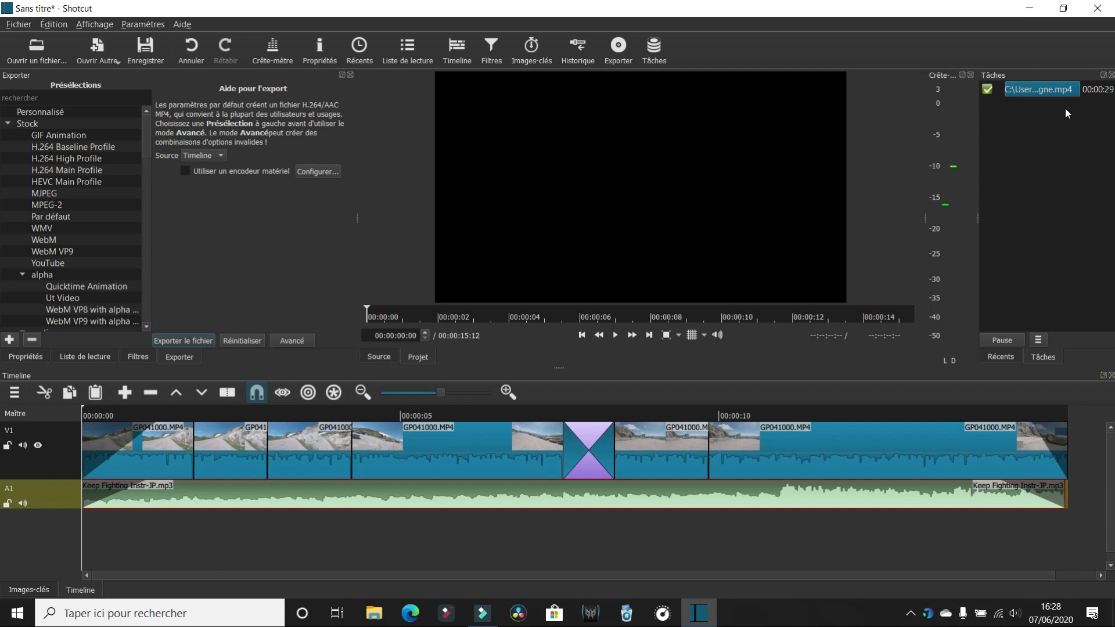
Step: Close Shotcut without saving the project changes and play the exported video from File Explorer
click(1098, 10)
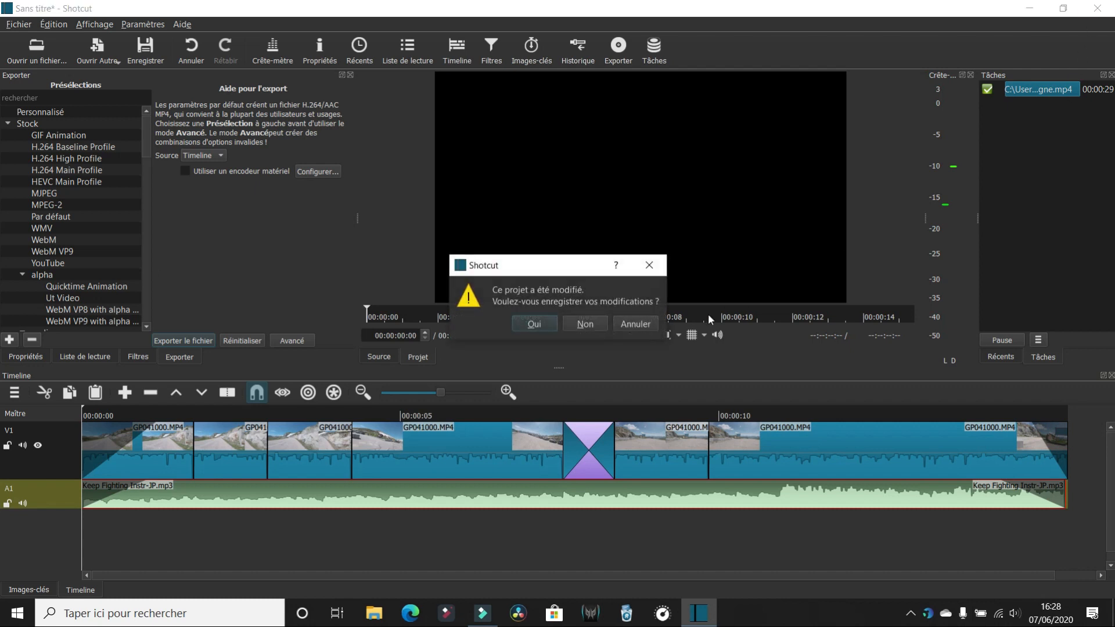
click(585, 326)
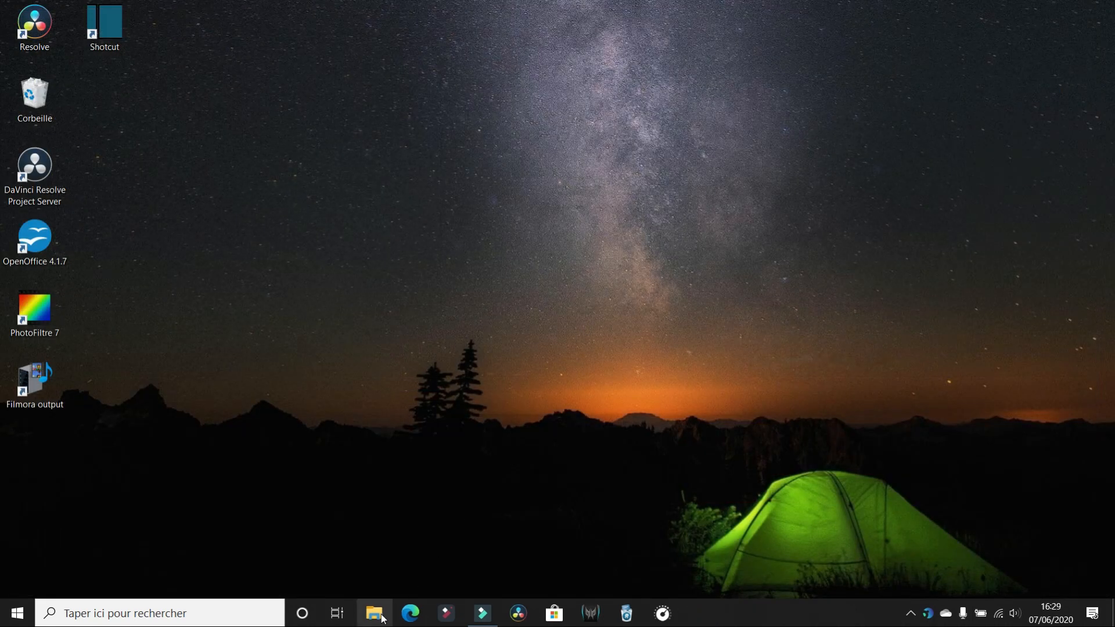
click(374, 614)
double_click(376, 487)
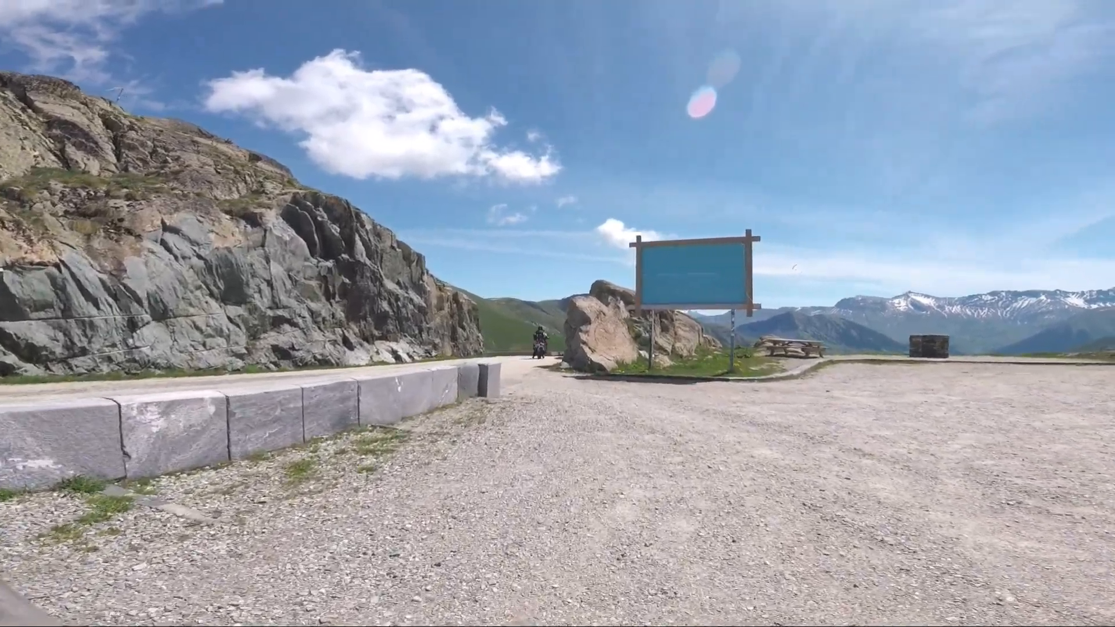
mouse_move(712, 343)
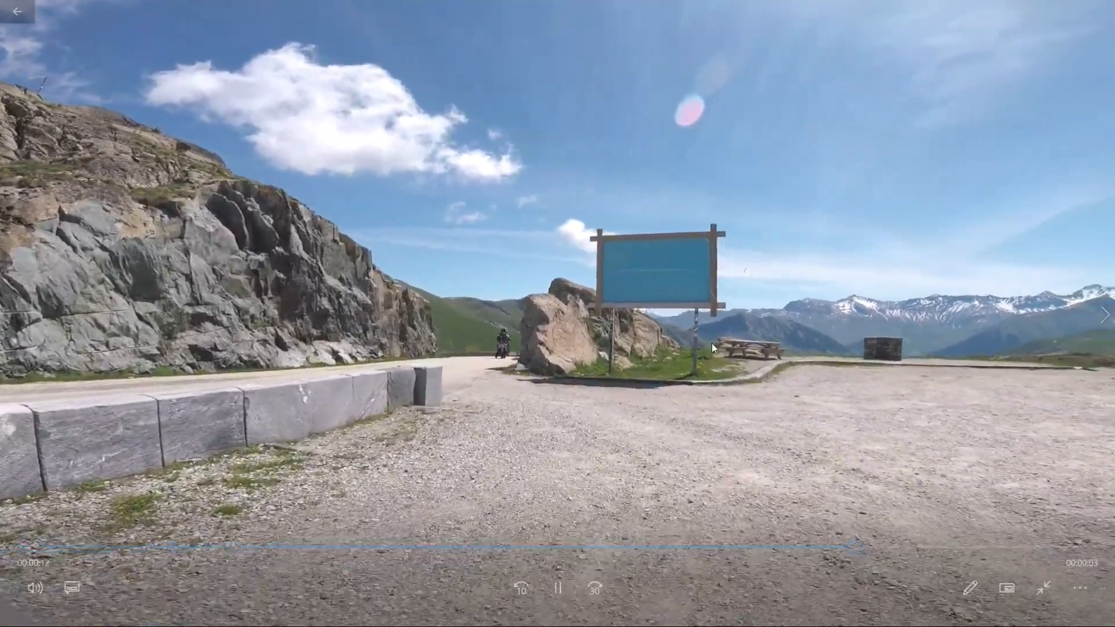
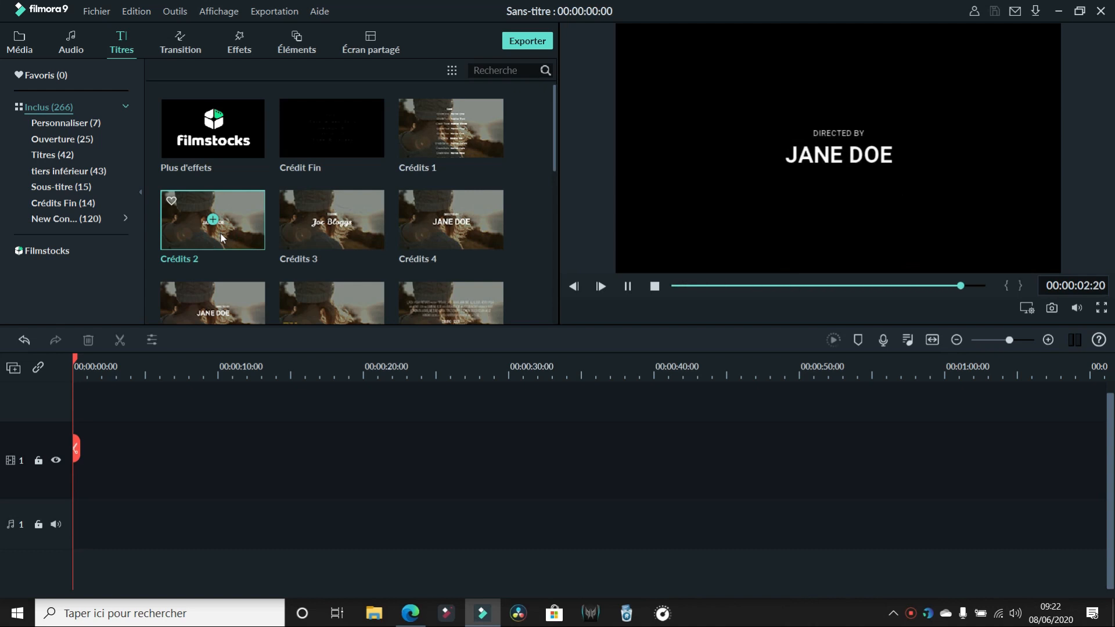
Step: Browse the Ouverture and Titres title presets and preview "Titre 2"
click(48, 141)
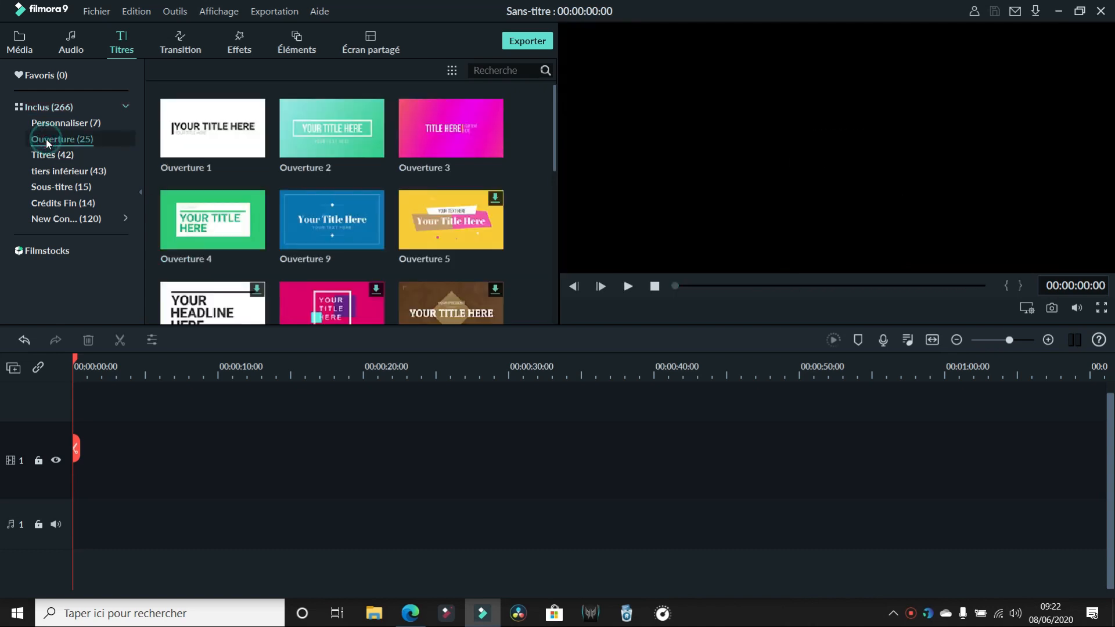
click(53, 157)
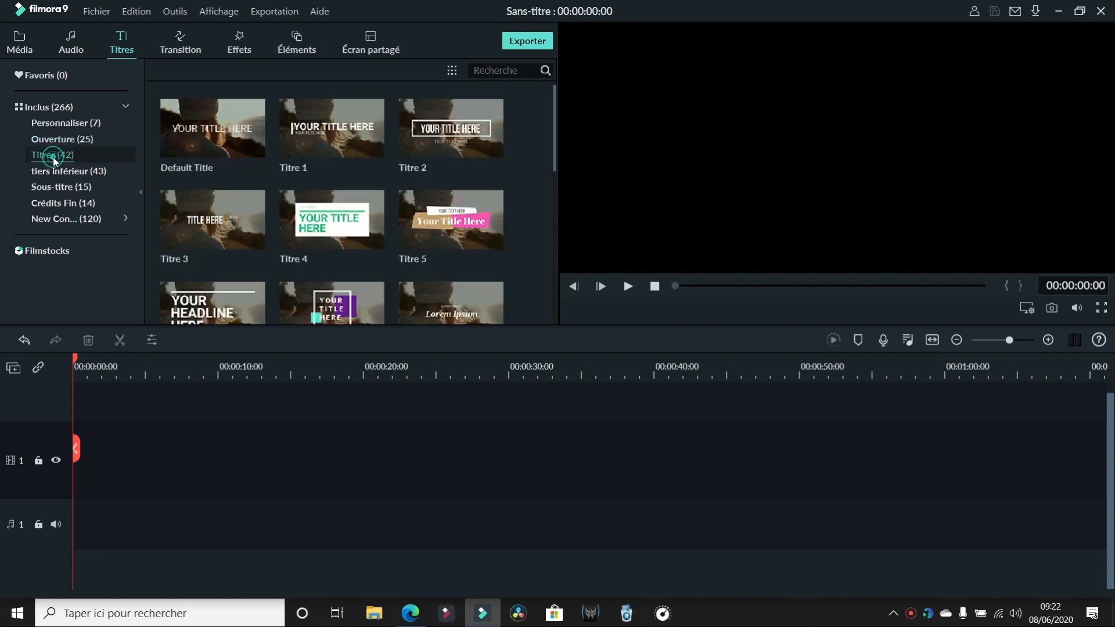
click(468, 133)
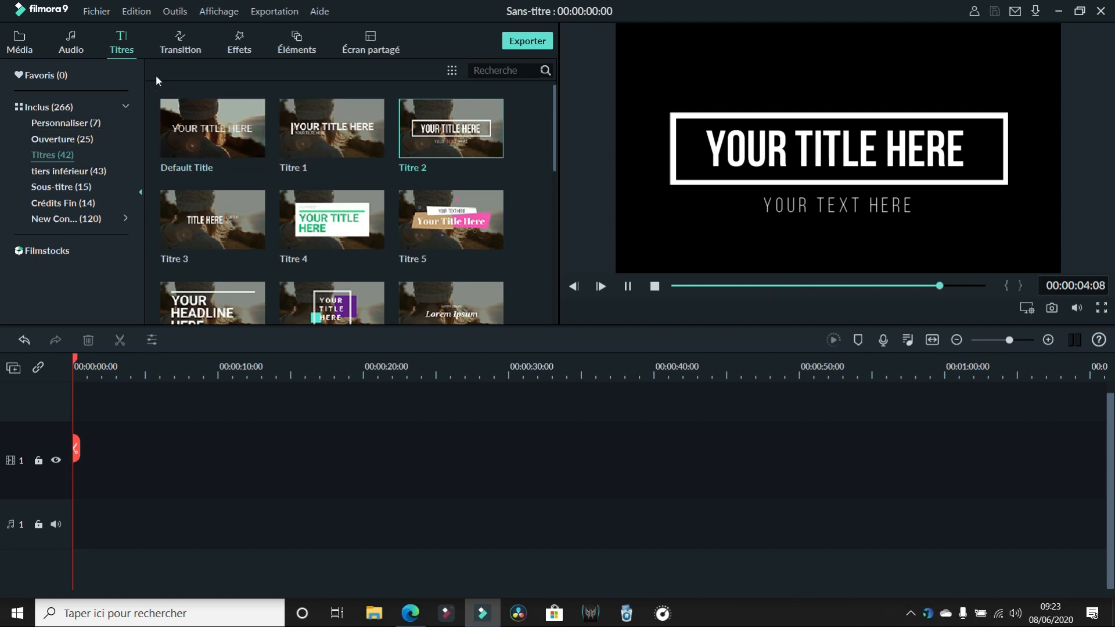
Step: Preview the transitions "Disparition", "Flash" and "Vortex Zoom 6"
click(180, 46)
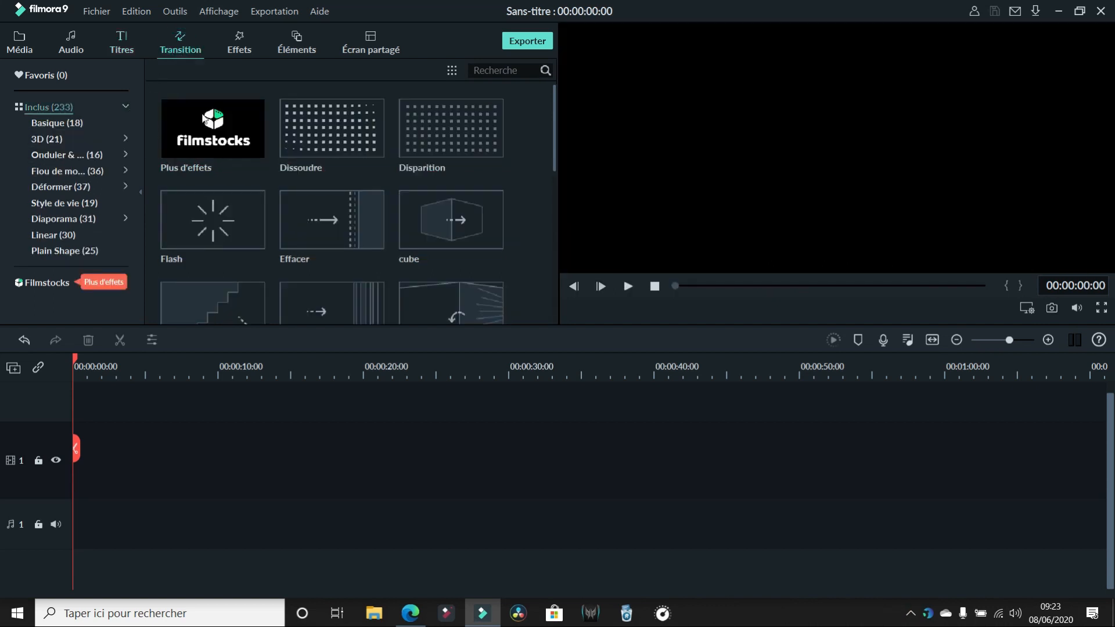
click(428, 137)
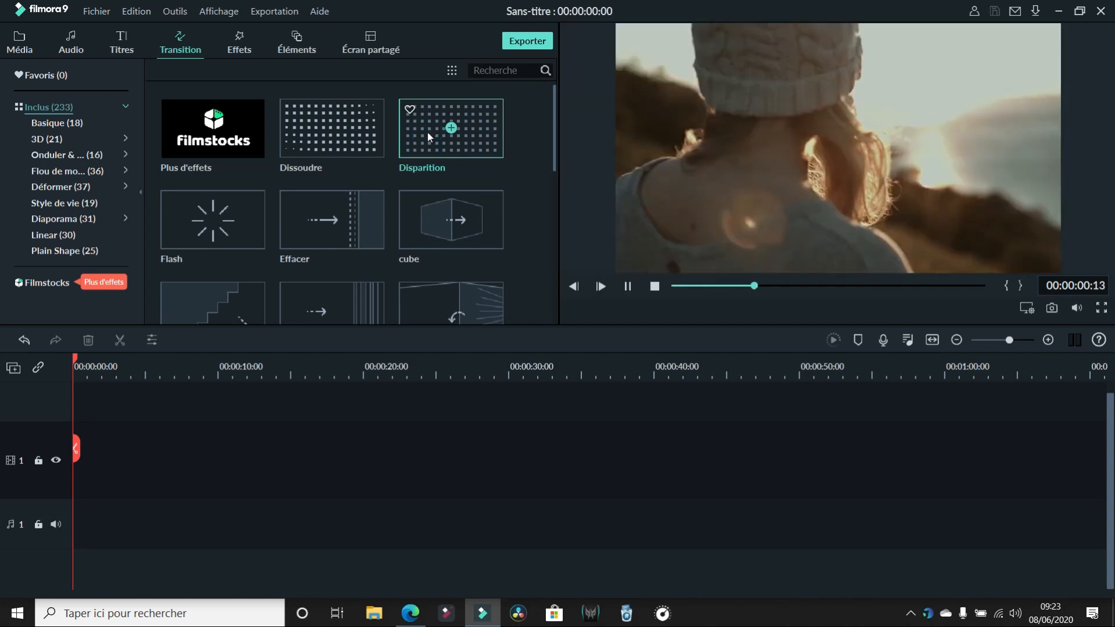
click(227, 226)
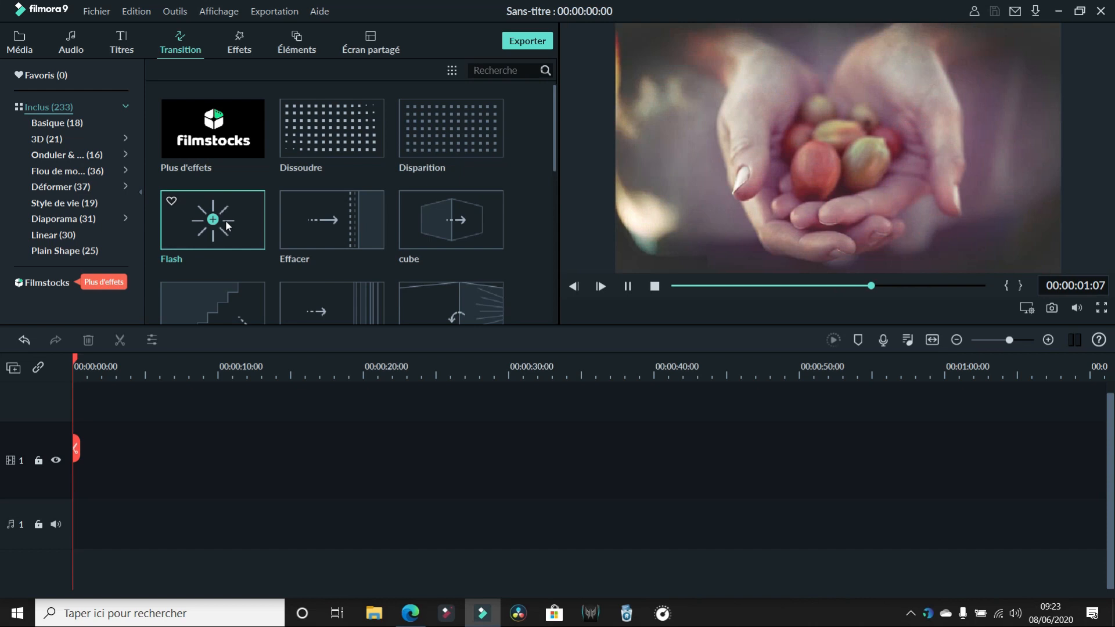
scroll(342, 225, down, 4)
click(444, 249)
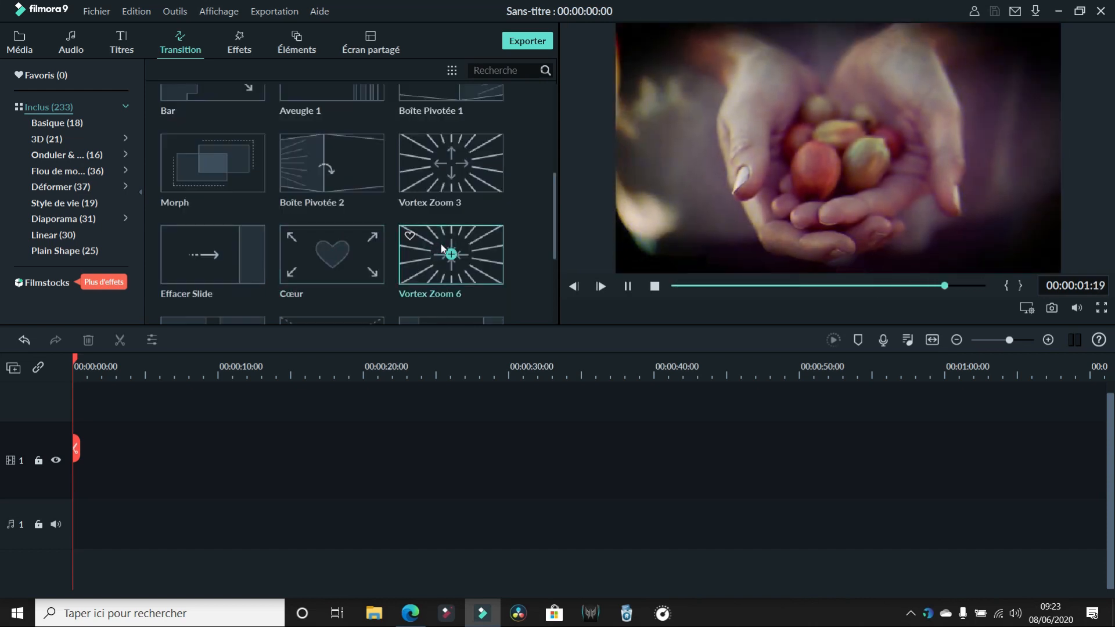
Step: Look through the Effets and Éléments libraries and preview the "Adventure!" badge element
click(240, 45)
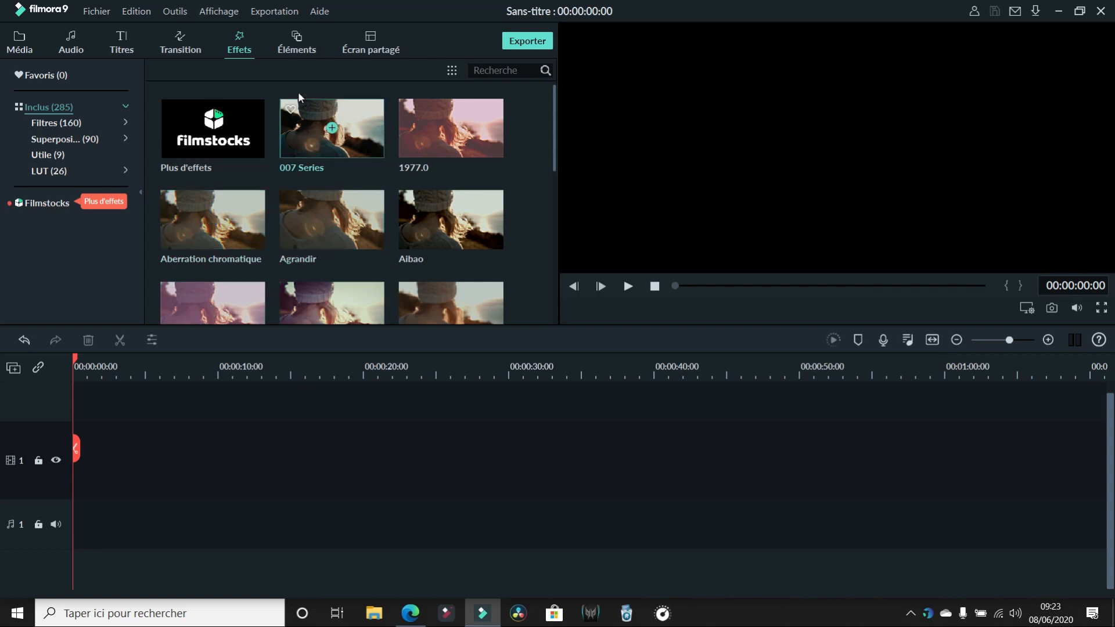
click(296, 42)
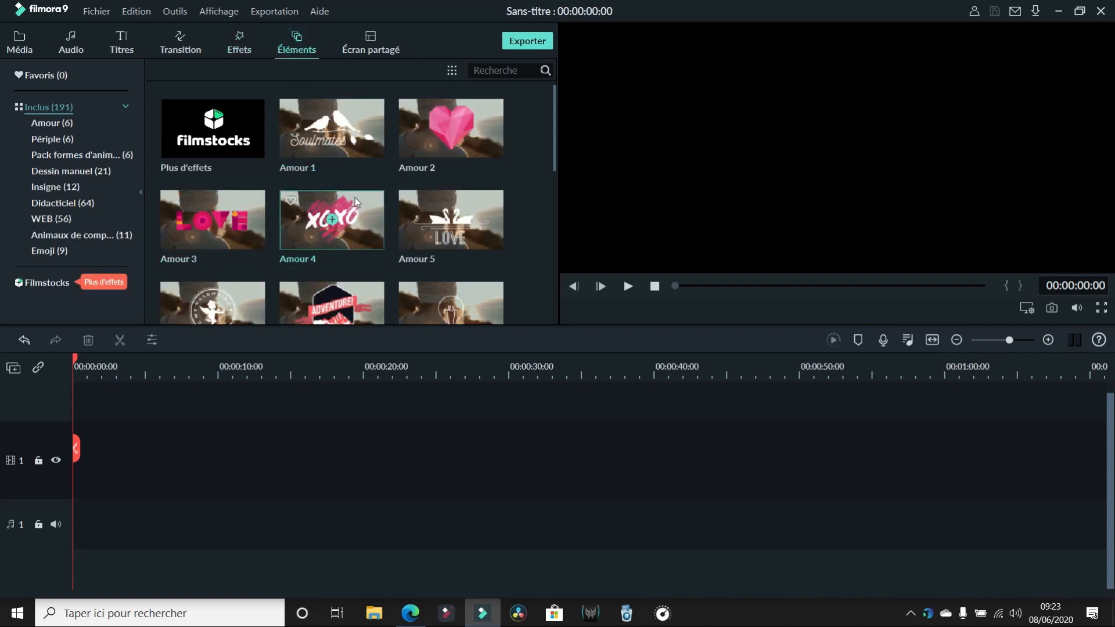
scroll(355, 201, down, 3)
scroll(356, 200, up, 3)
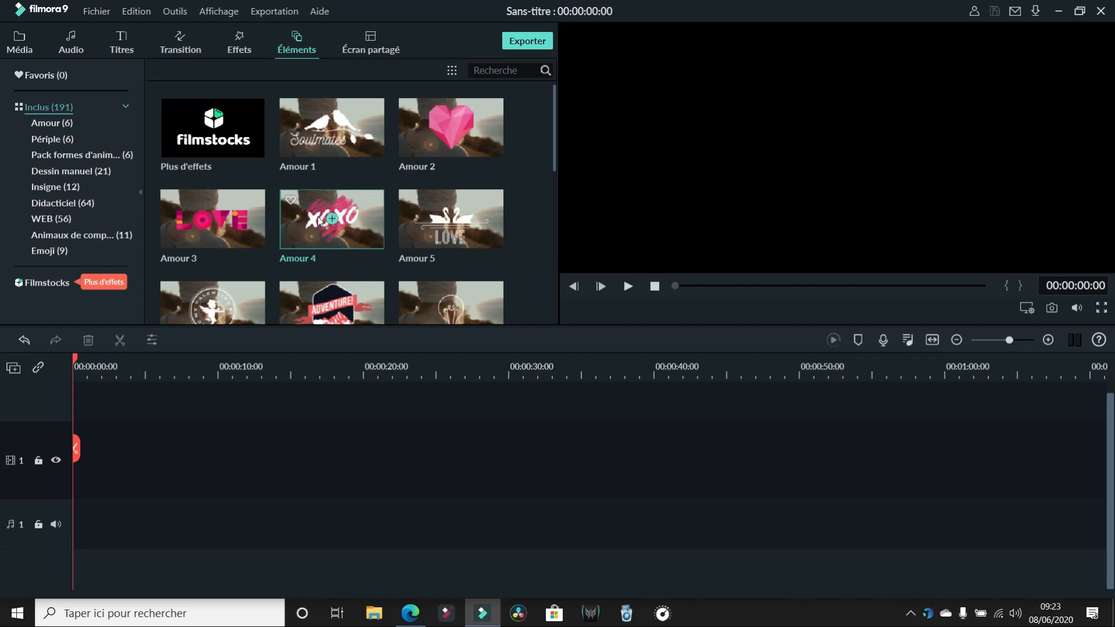
click(355, 308)
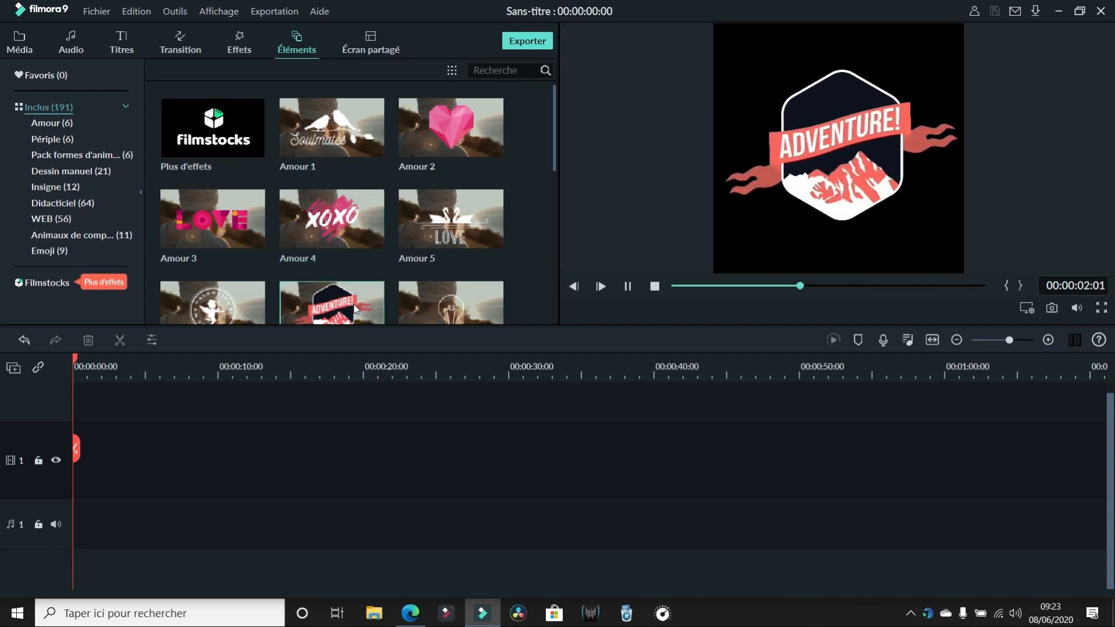
Step: Preview the split-screen layouts with two equal halves, three columns and a diagonal two-part division
click(371, 43)
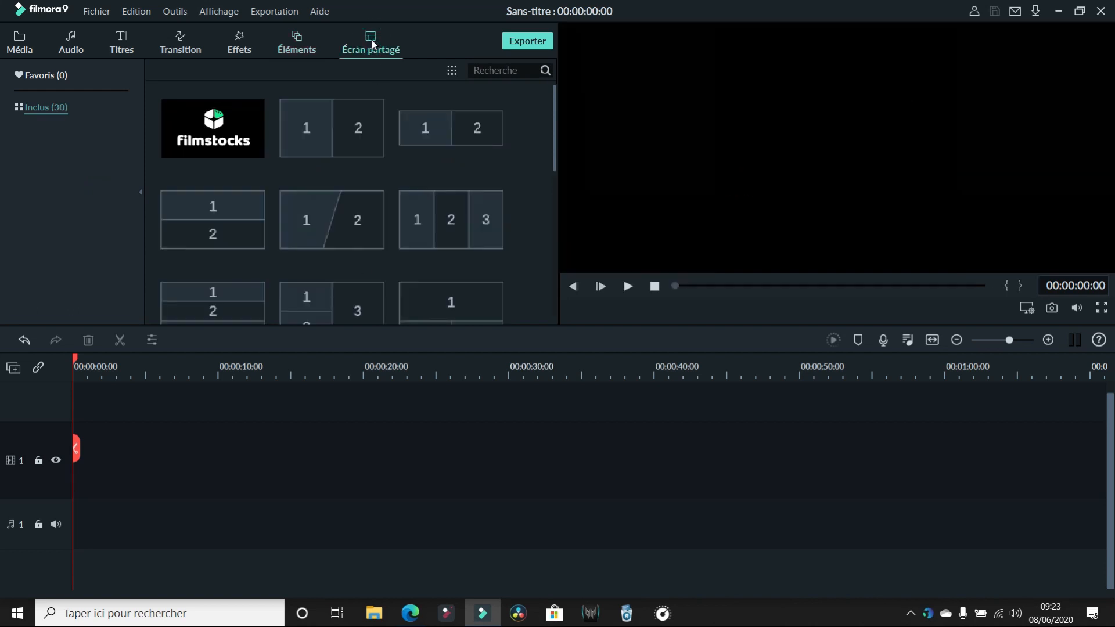
click(340, 134)
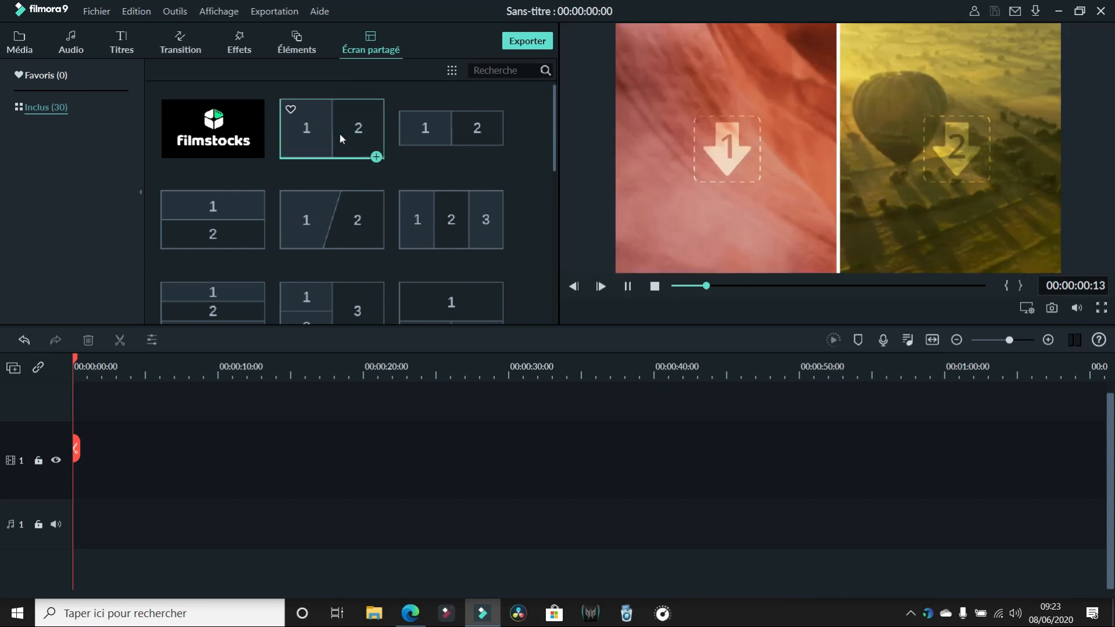
click(444, 219)
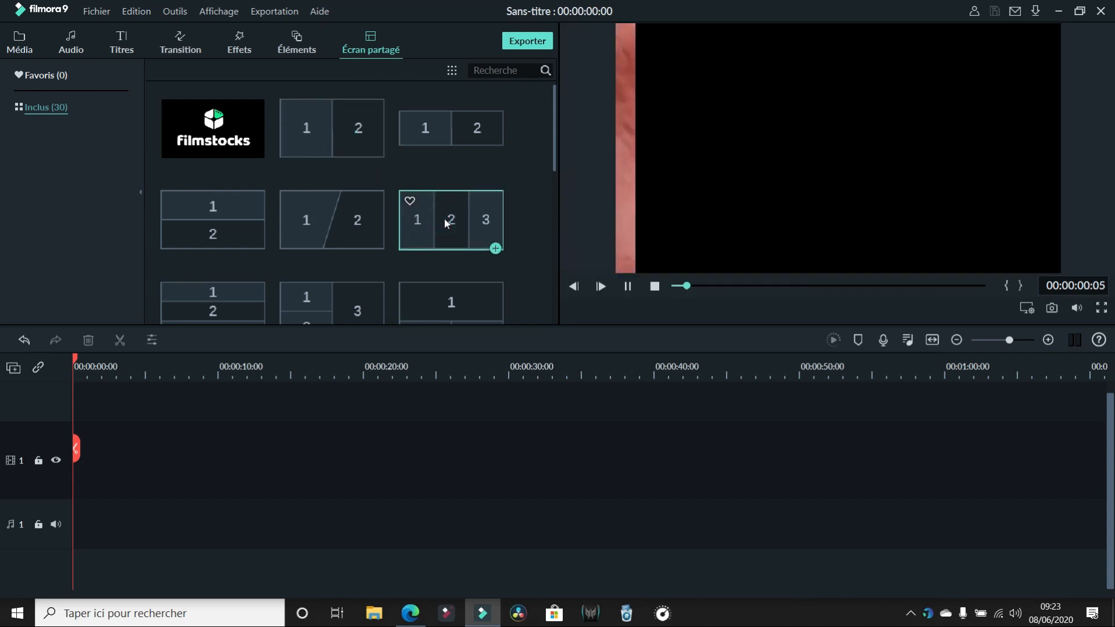
click(362, 222)
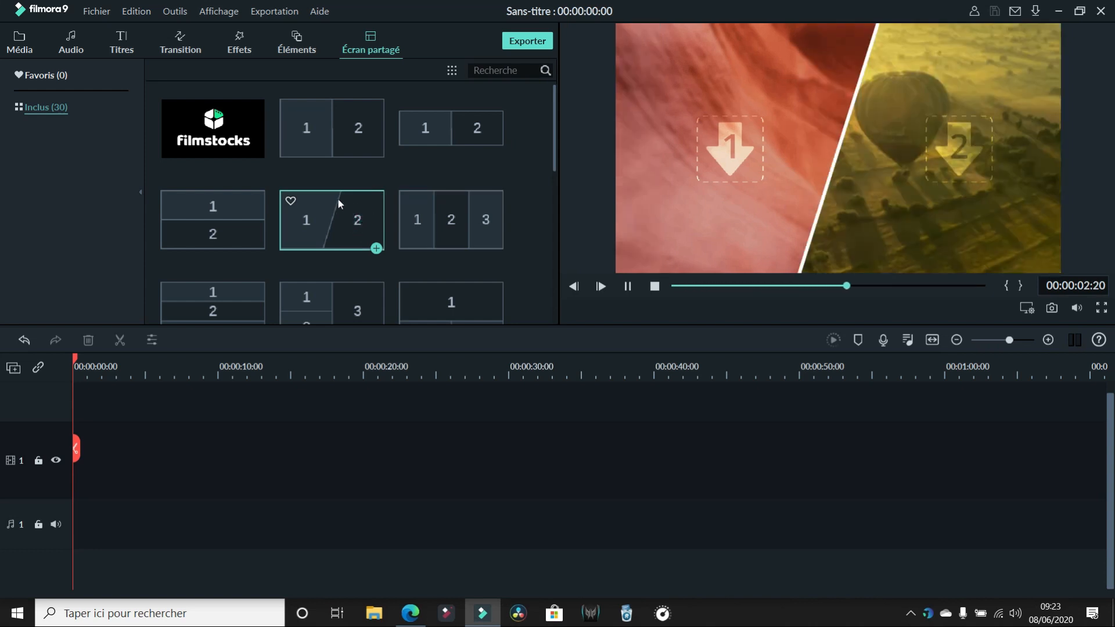
click(18, 40)
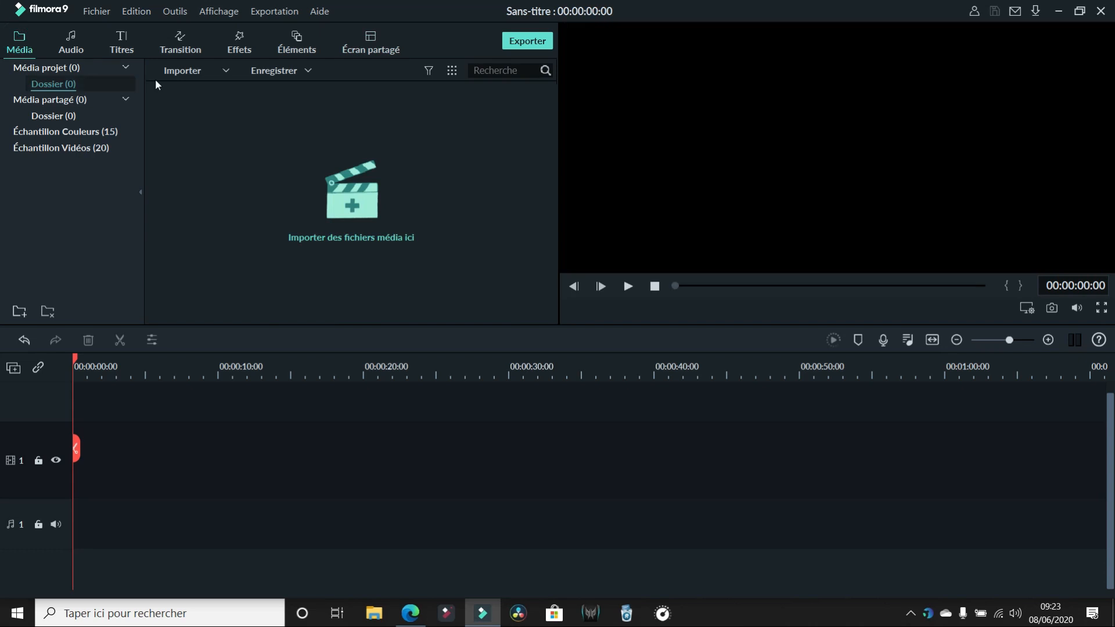
click(183, 72)
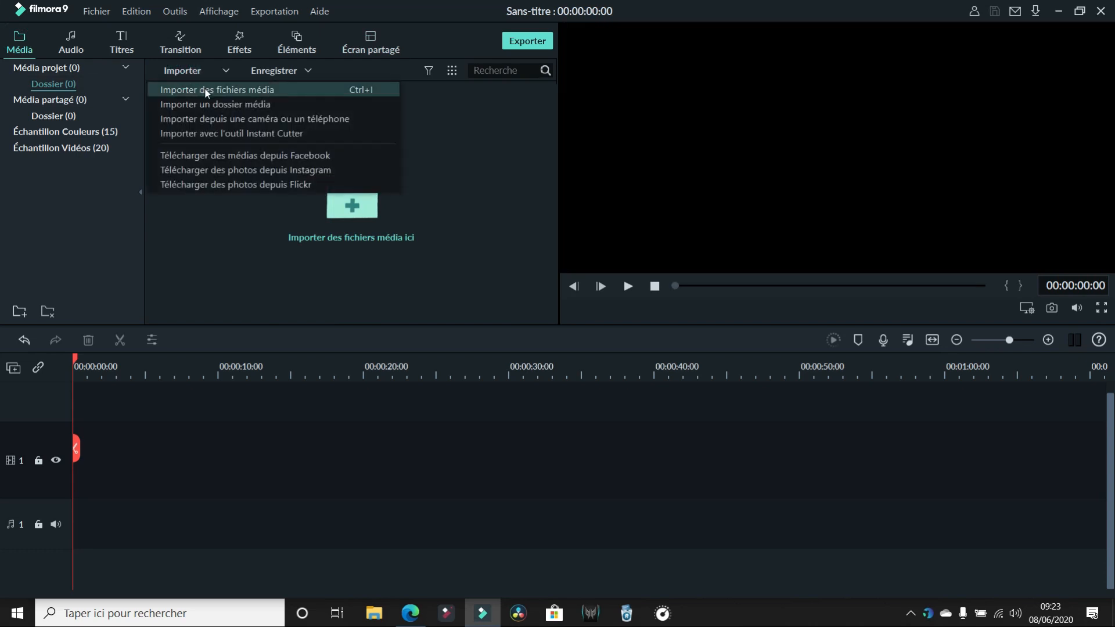
click(208, 90)
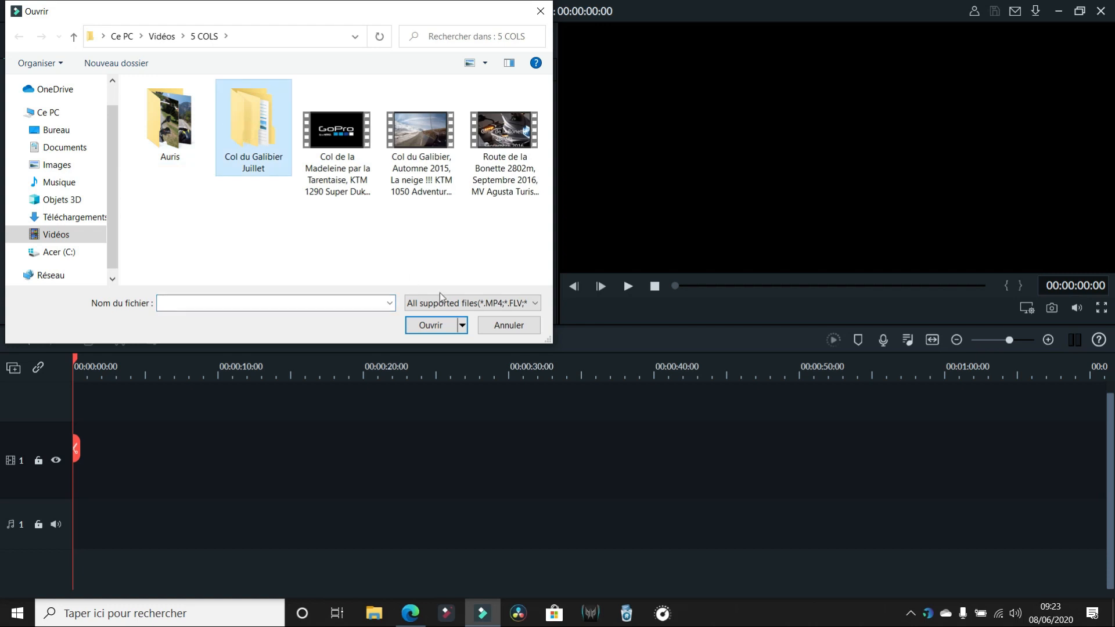
click(509, 326)
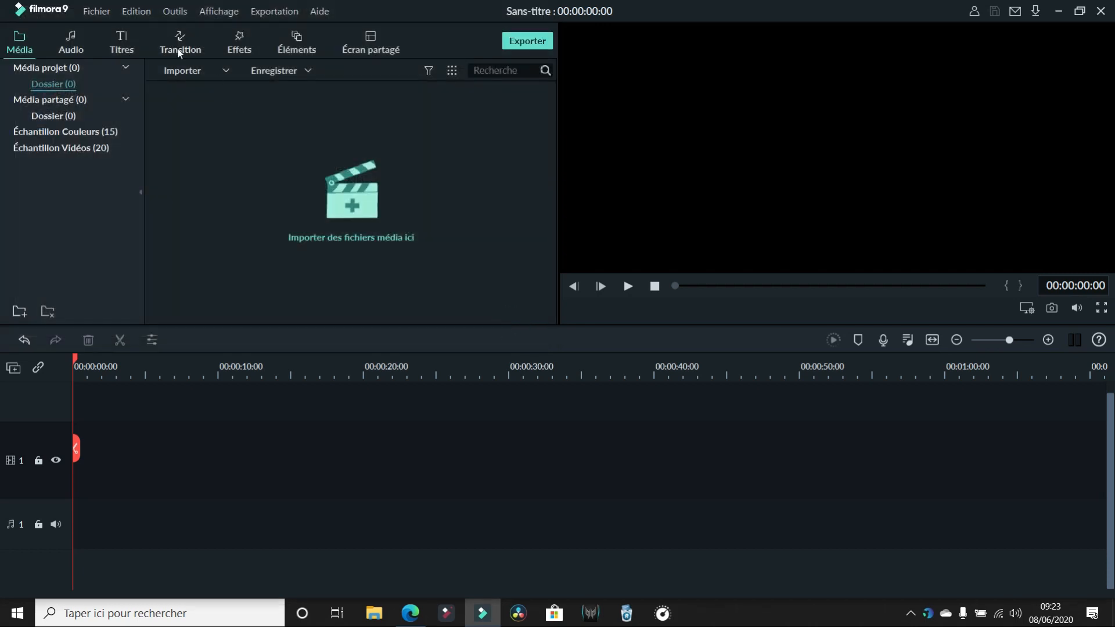
click(182, 71)
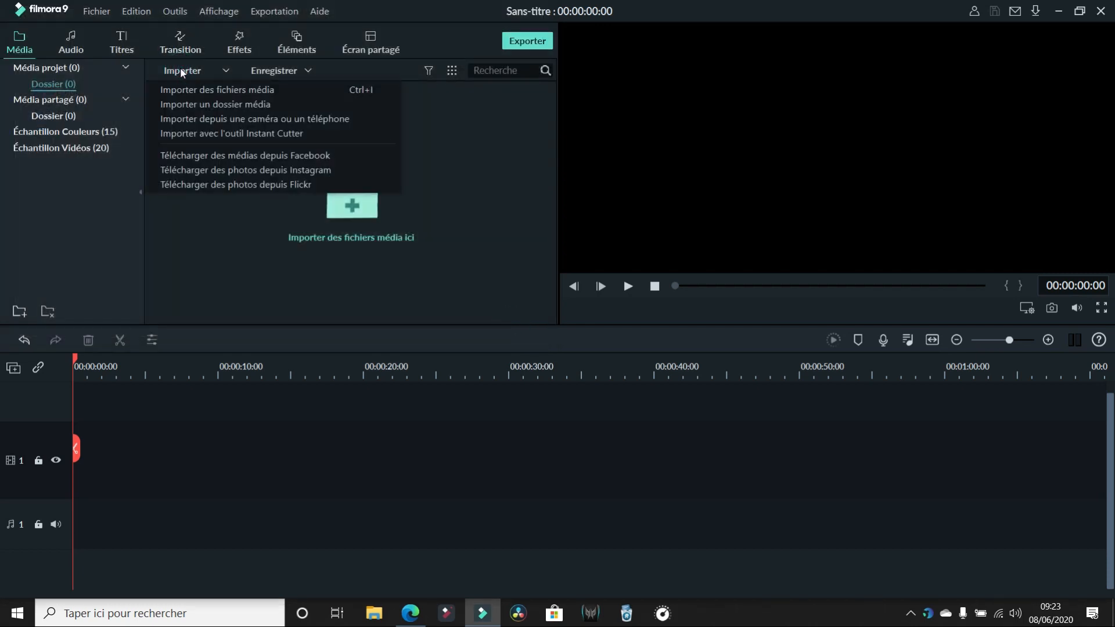
Step: Set the project's frame rate to 50 fps in the project settings
click(103, 15)
click(103, 15)
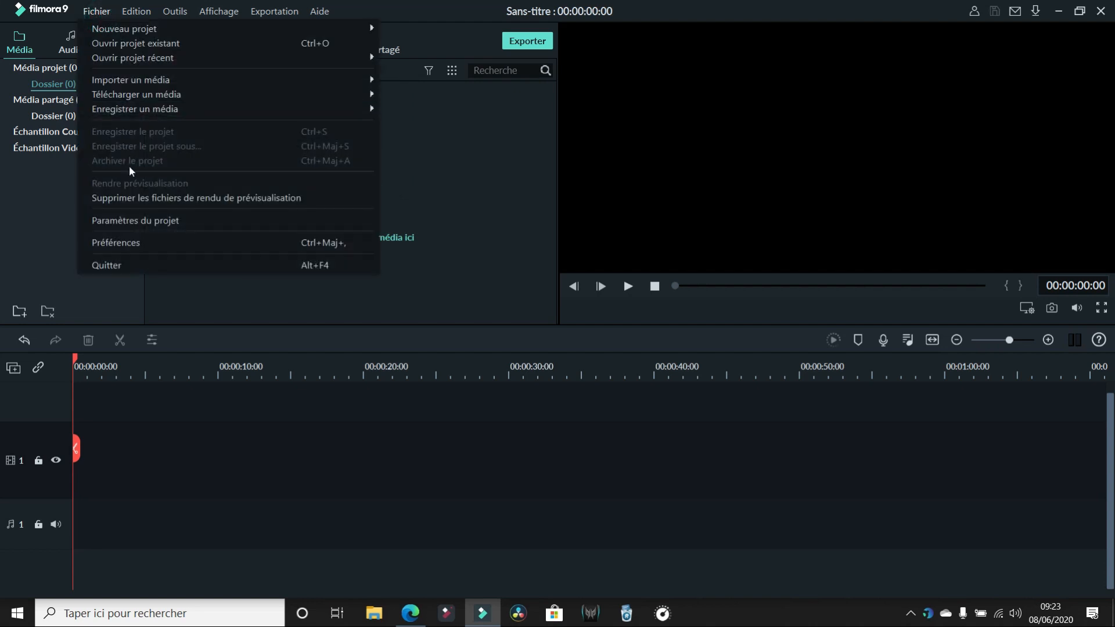
click(127, 225)
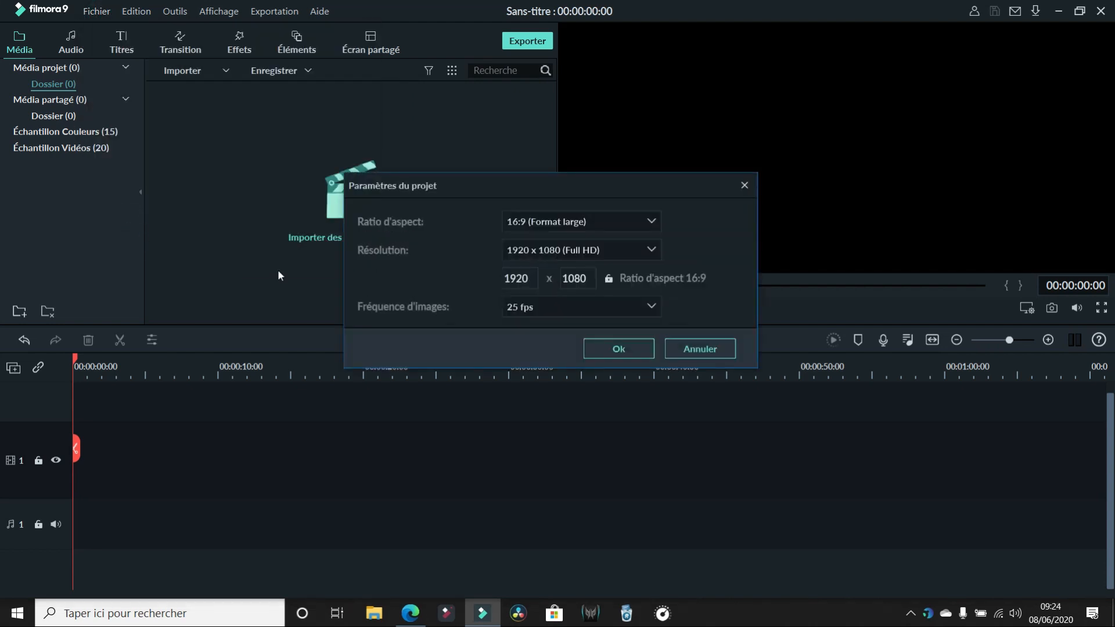
click(597, 308)
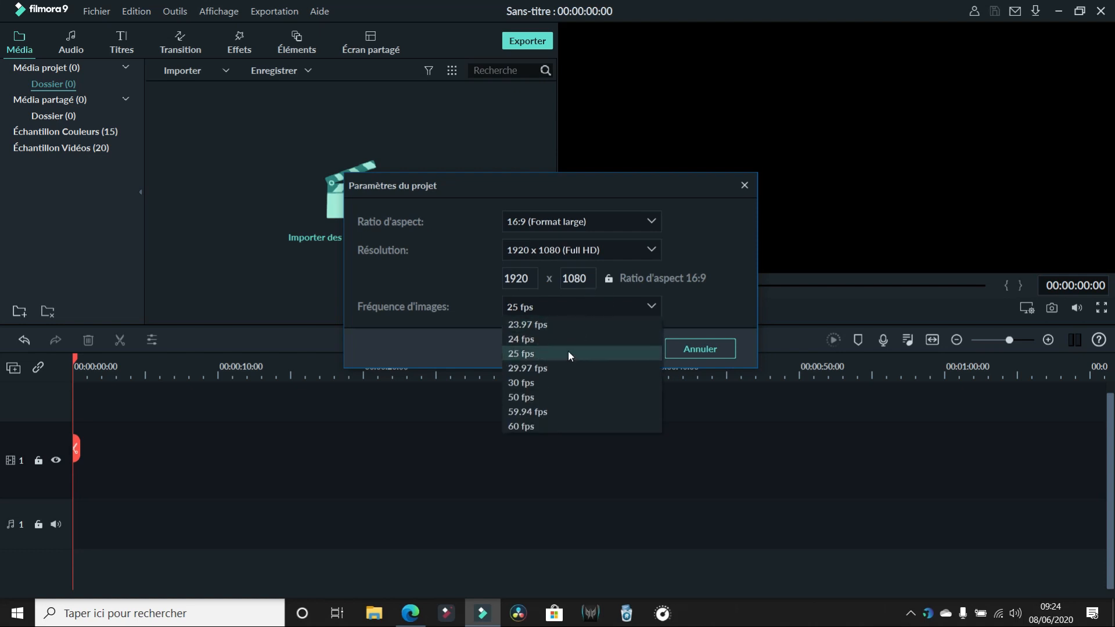
click(548, 395)
click(619, 350)
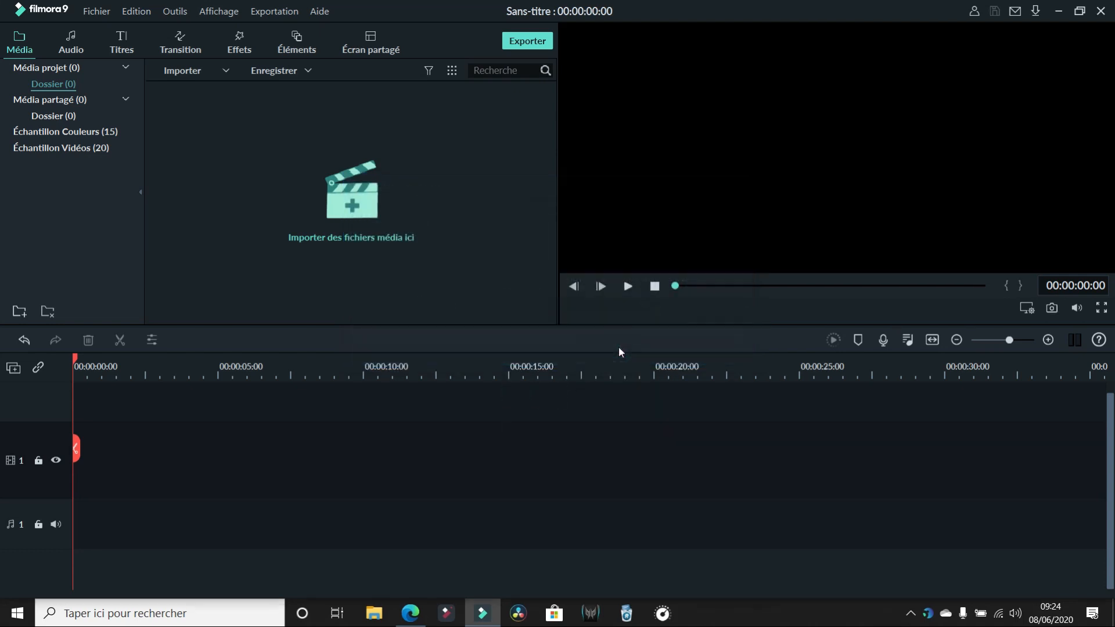
Step: Import the video GP010386.MP4 from a subfolder of "Col du Galibier Juillet" into the project media
click(187, 75)
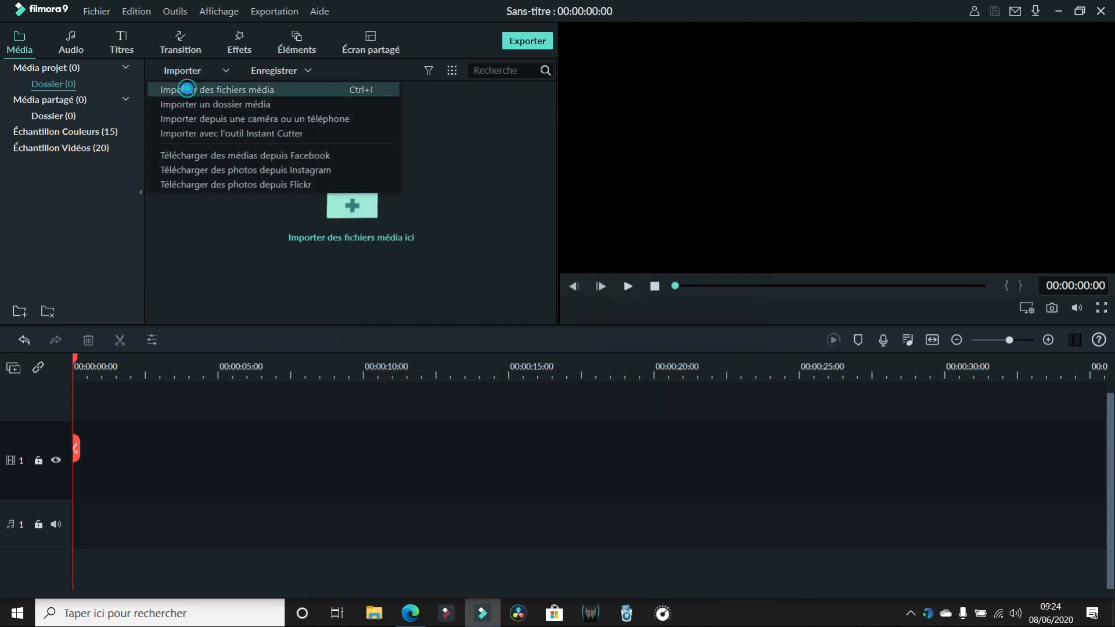
click(187, 87)
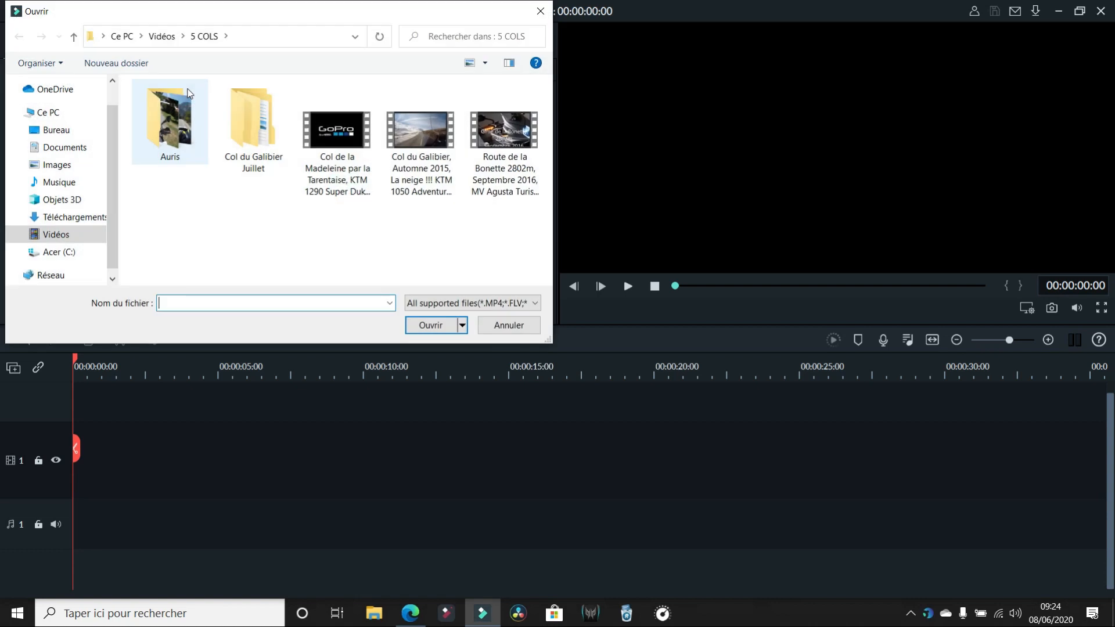
double_click(249, 122)
double_click(320, 126)
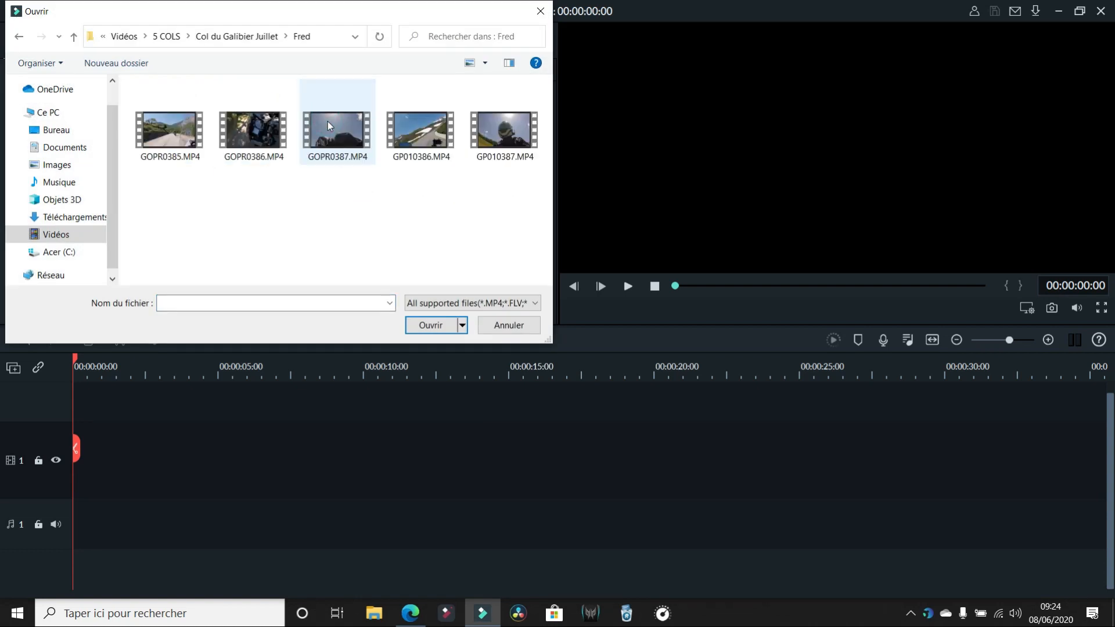
click(416, 133)
click(431, 325)
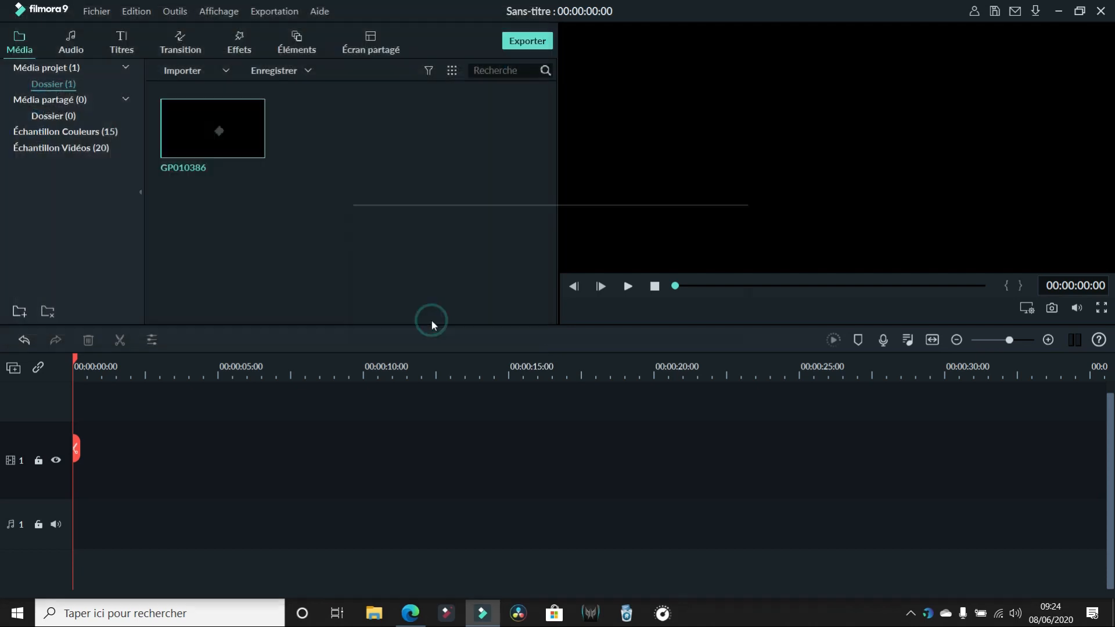
Step: Preview the GP010386 clip and place it at the start of video track 1
double_click(231, 136)
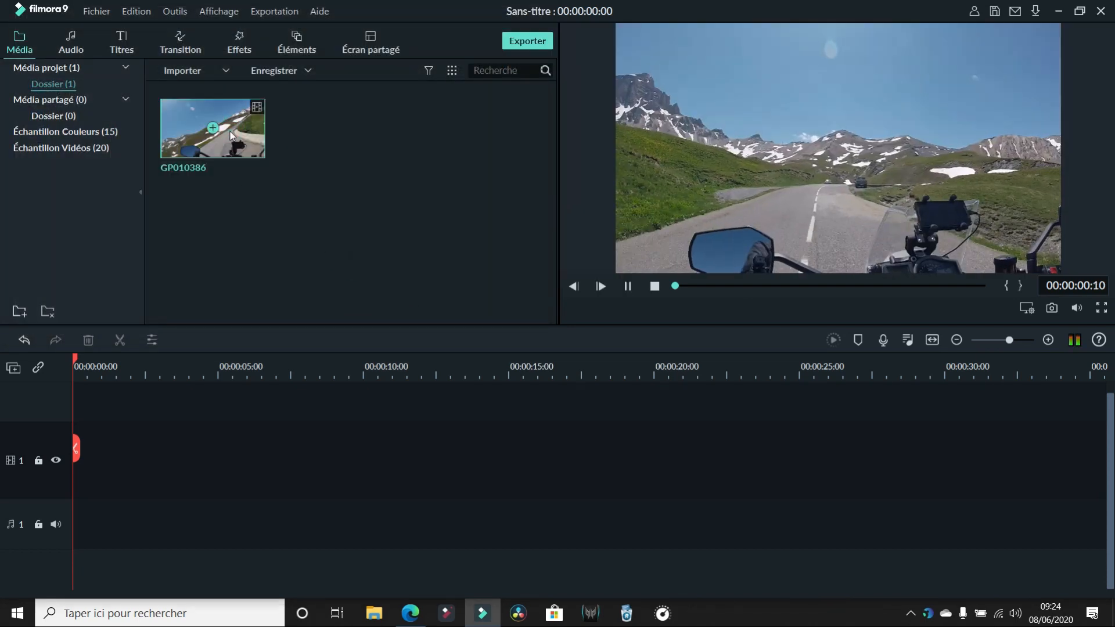
click(628, 289)
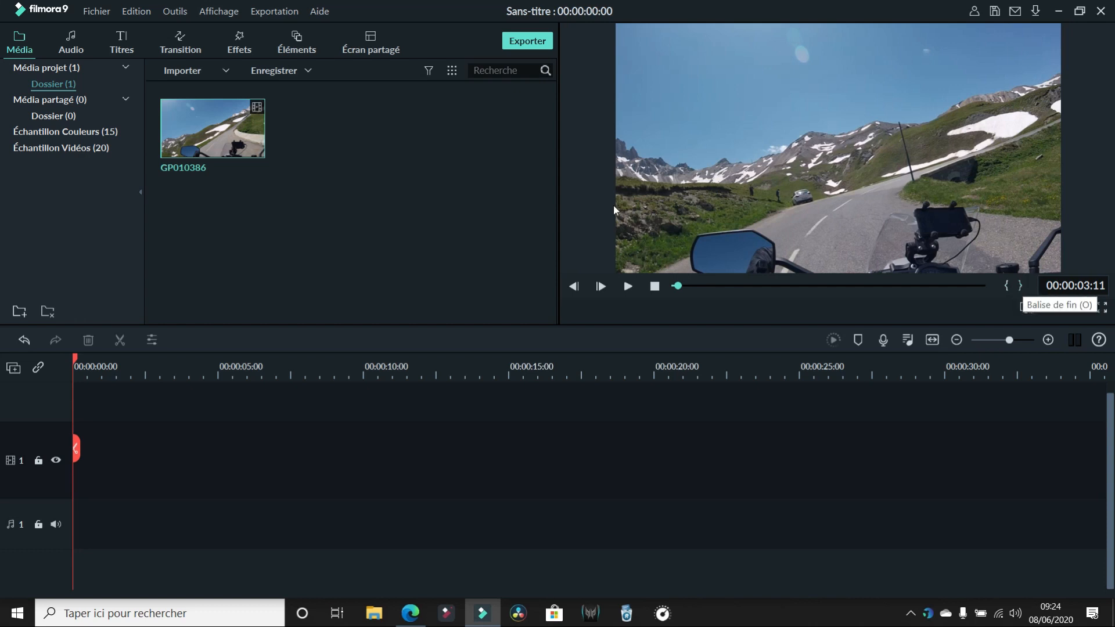
drag(235, 128, 81, 471)
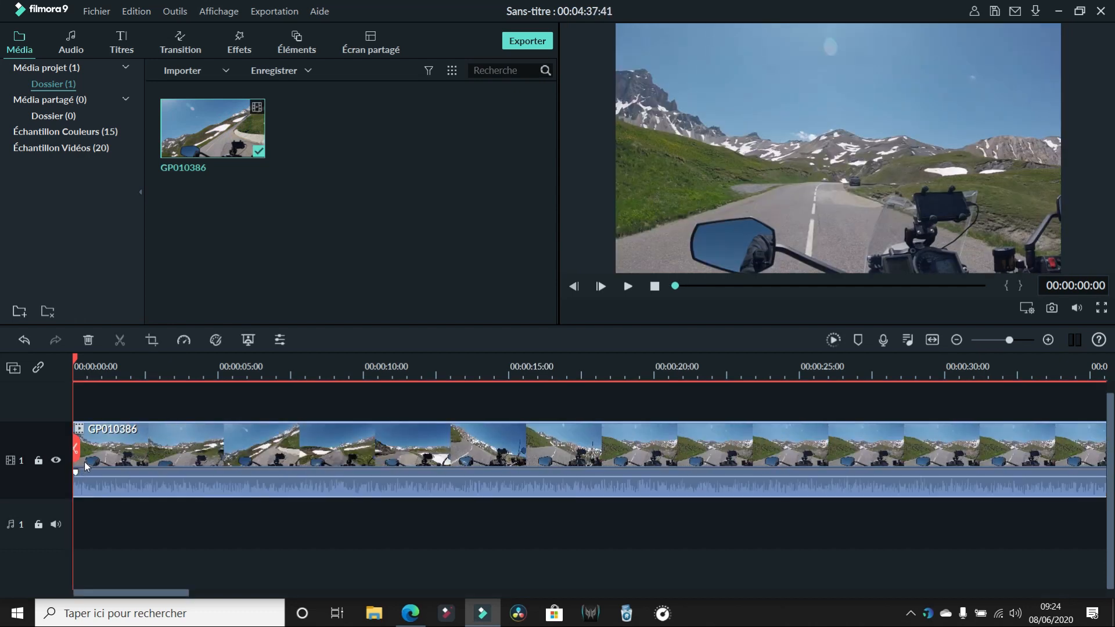
click(933, 342)
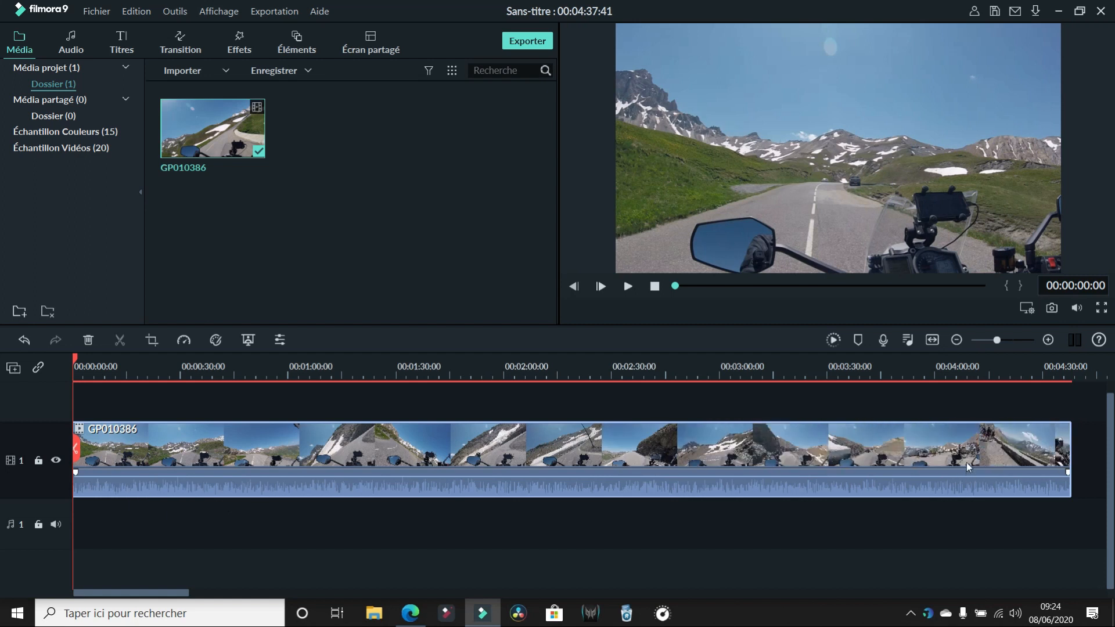
Step: Lower the GP010386 clip's audio volume to about -20 dB while listening to its playback
double_click(404, 458)
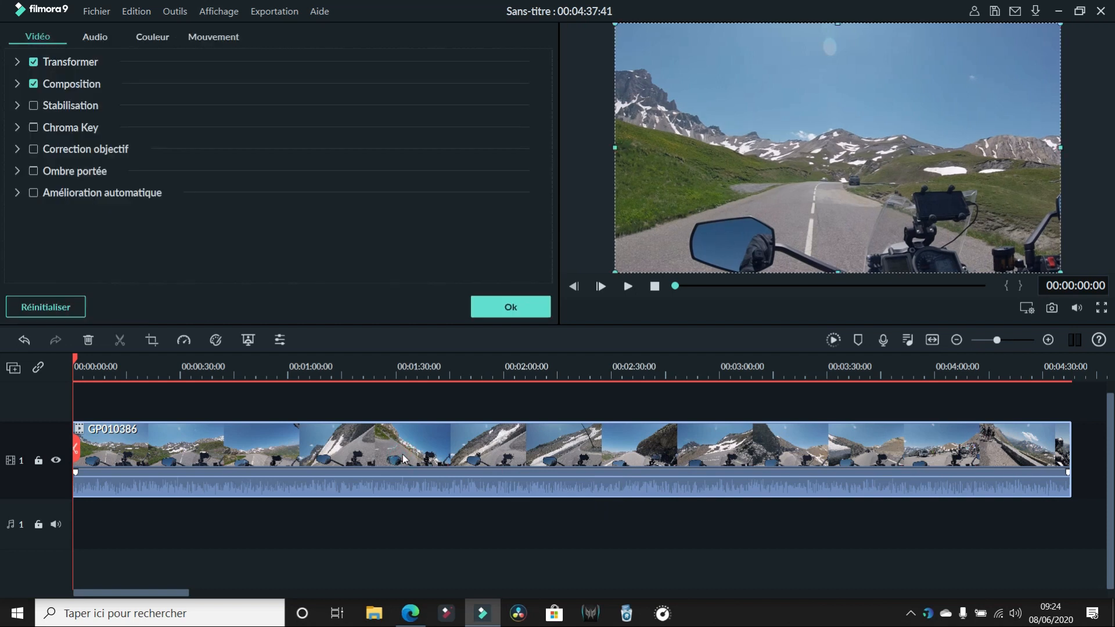
click(97, 37)
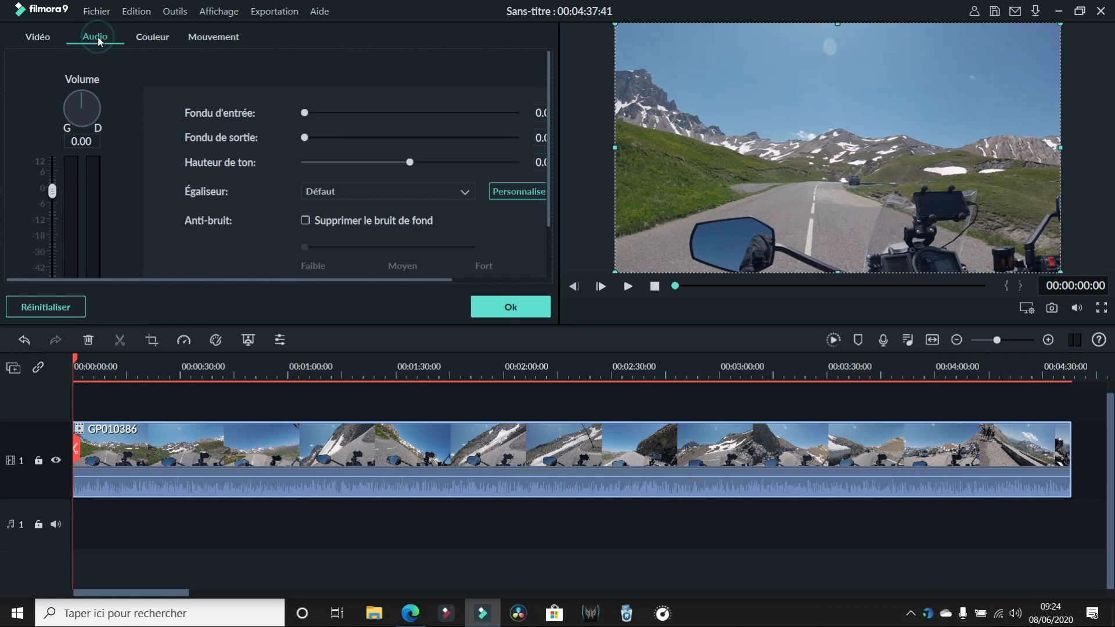
click(628, 286)
drag(51, 198, 52, 215)
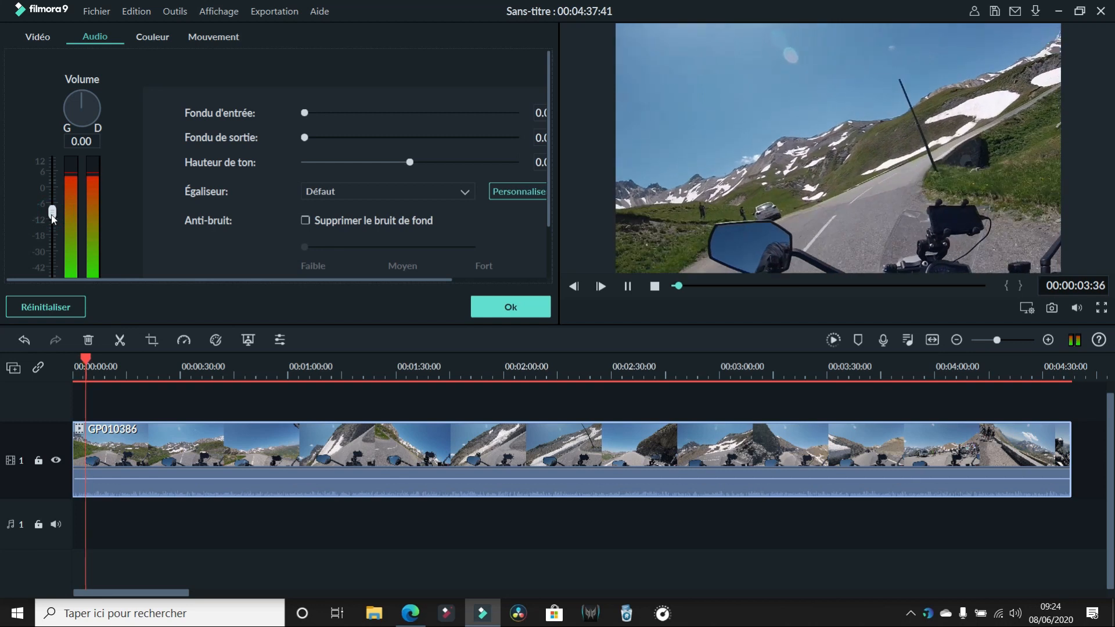
drag(51, 222, 52, 232)
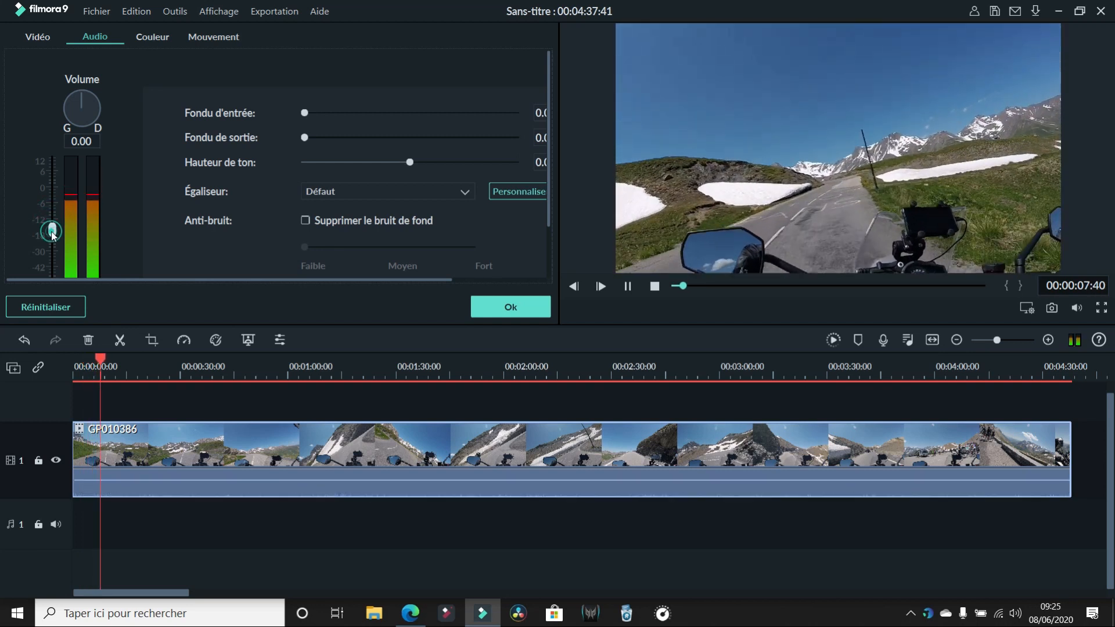
click(51, 241)
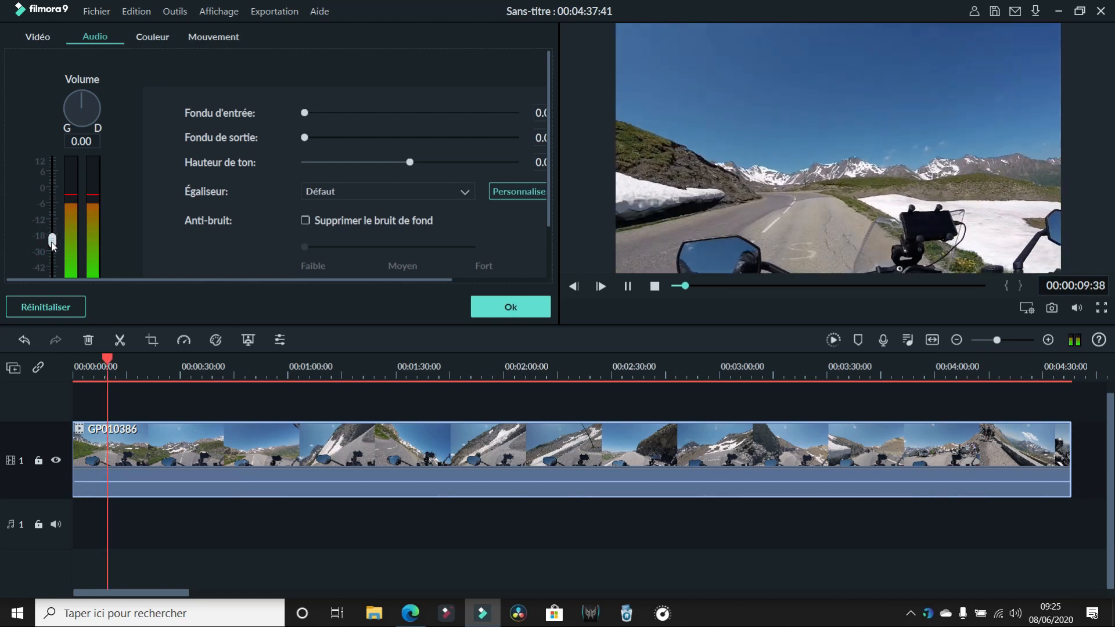
click(507, 302)
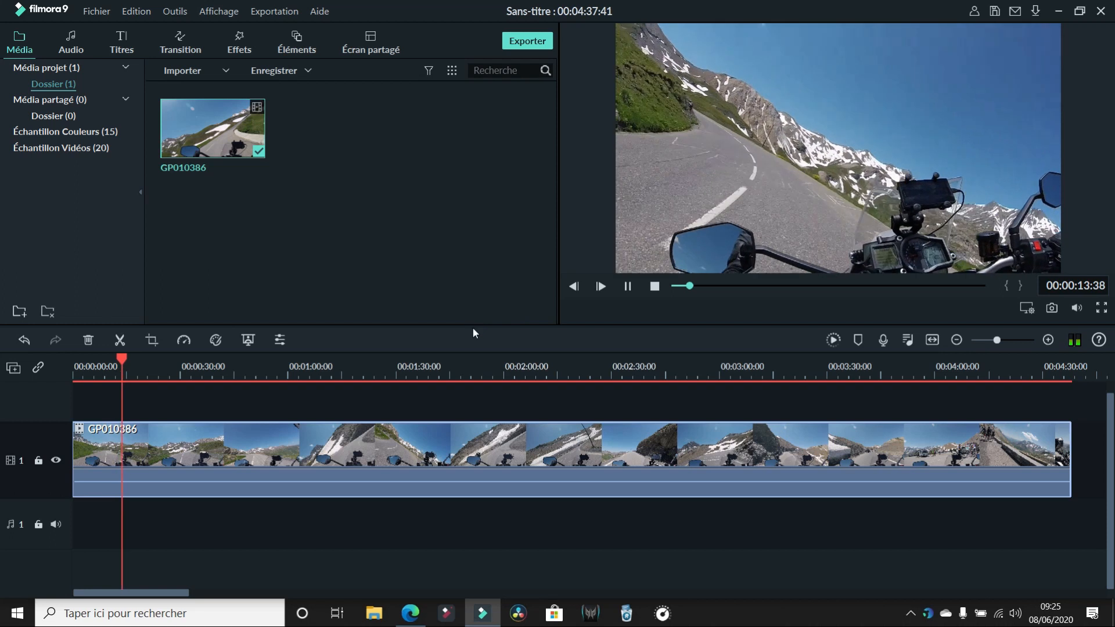
click(627, 286)
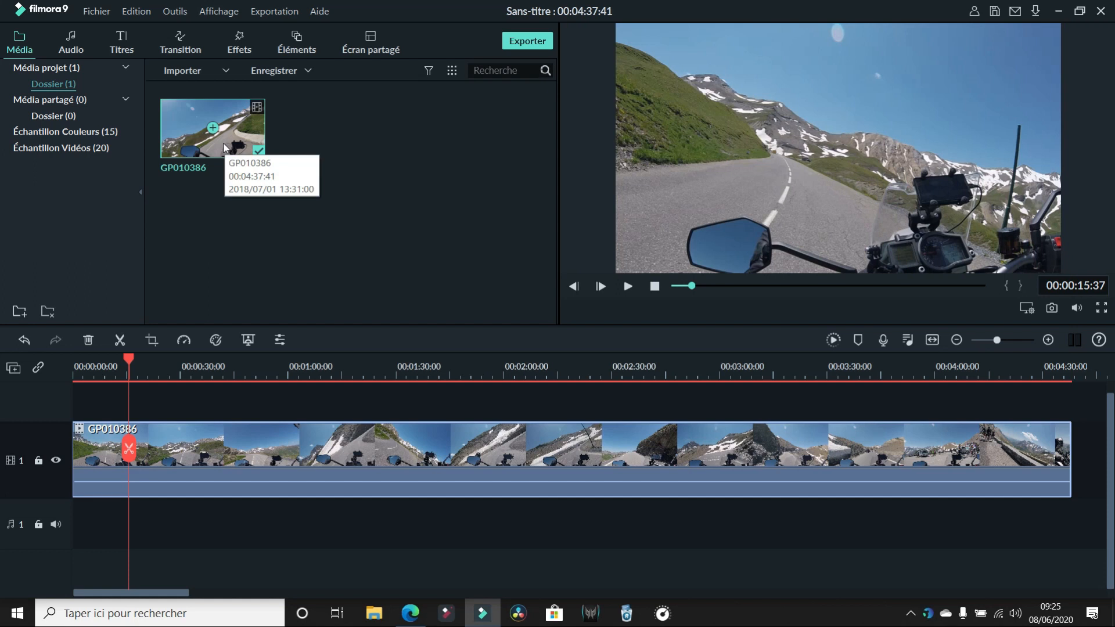
Step: Try out the colour enhancement threshold and the white balance temperature and tint on the GP010386 clip
double_click(260, 445)
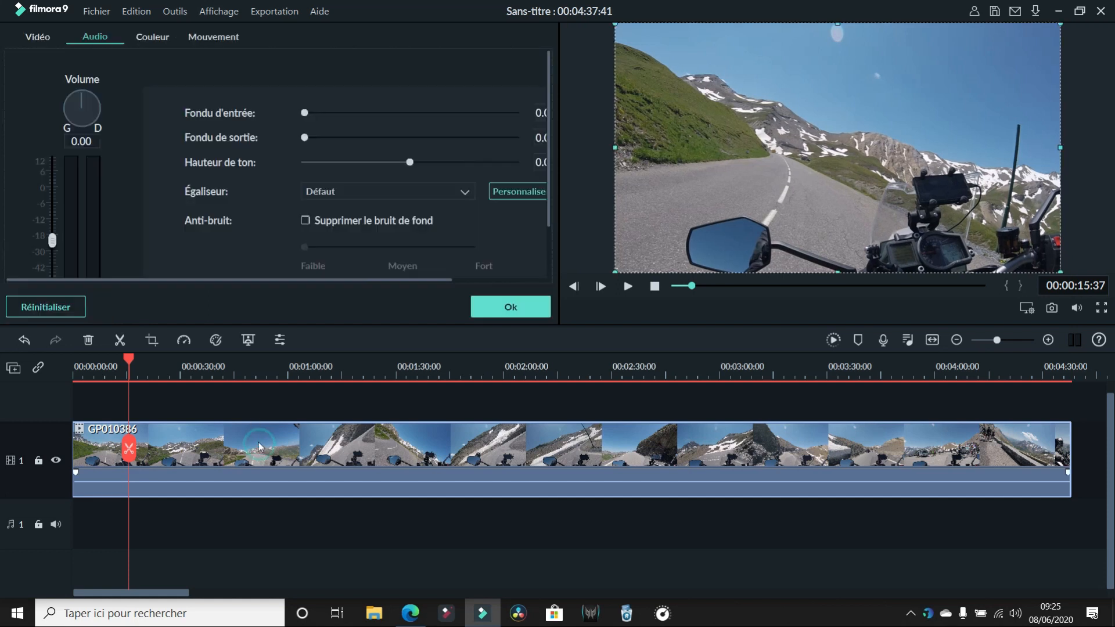
click(154, 37)
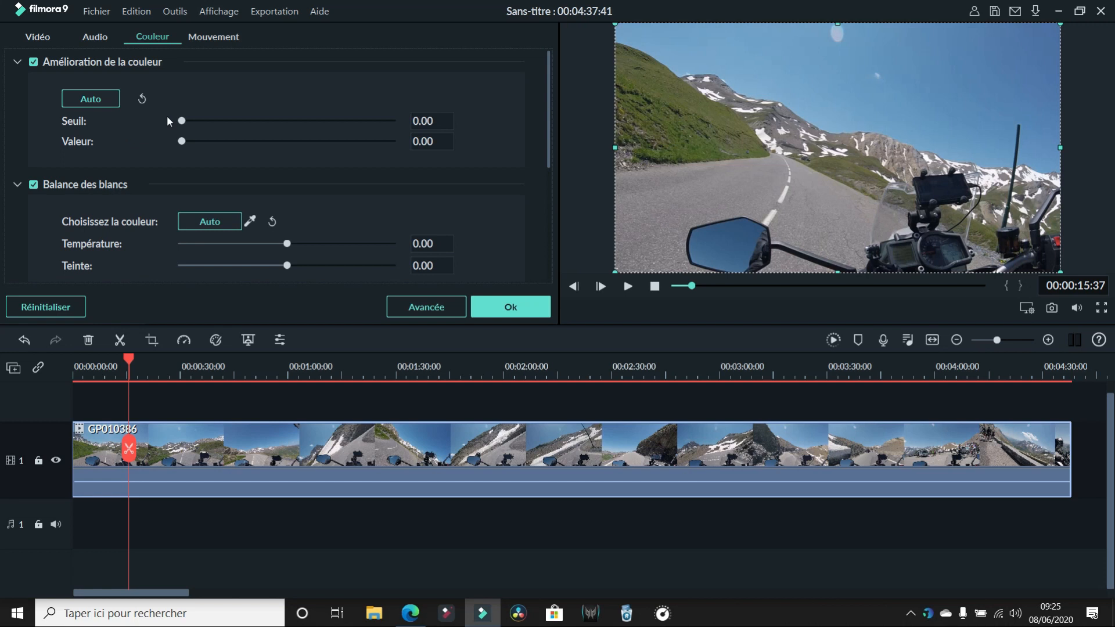
mouse_move(183, 122)
mouse_down()
mouse_move(304, 122)
mouse_move(178, 126)
mouse_up()
drag(288, 249, 350, 253)
mouse_move(288, 267)
mouse_down()
mouse_move(368, 264)
mouse_move(284, 266)
mouse_up()
scroll(291, 267, down, 5)
Step: Try the 3D LUTs Série 007, Batman and Game Of Thrones on the clip, and reset its colour settings
click(284, 250)
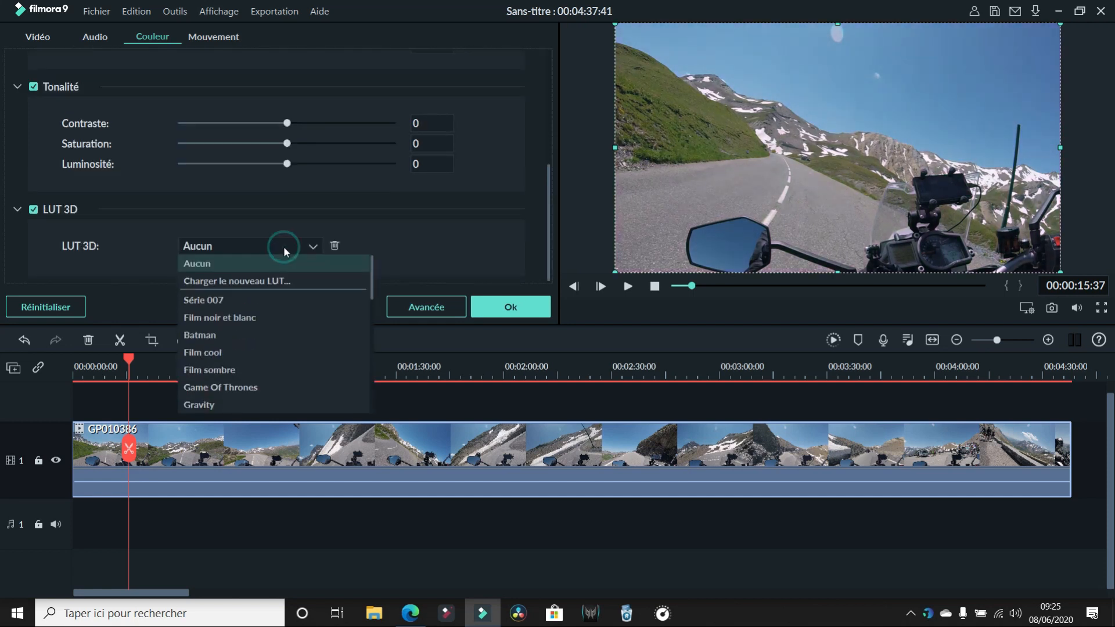
click(252, 295)
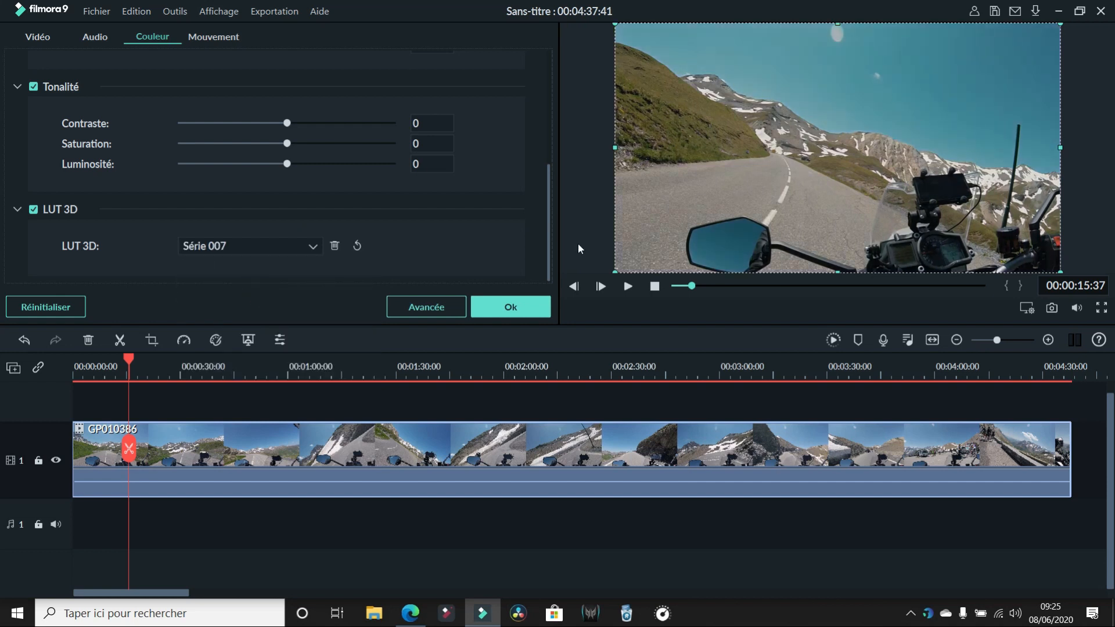
click(318, 242)
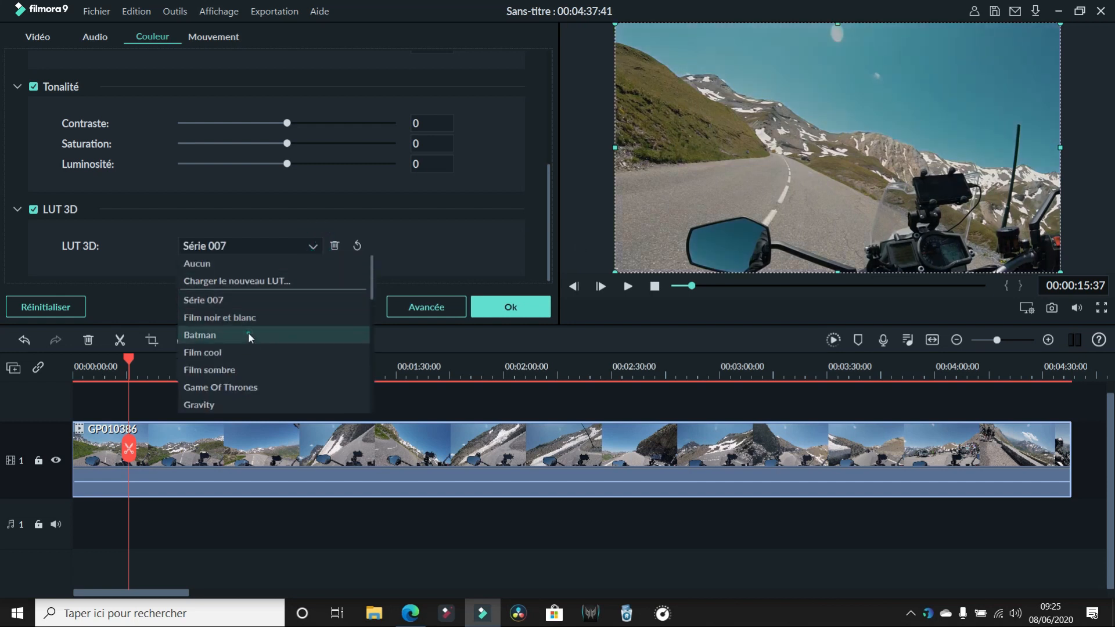
click(249, 333)
click(313, 249)
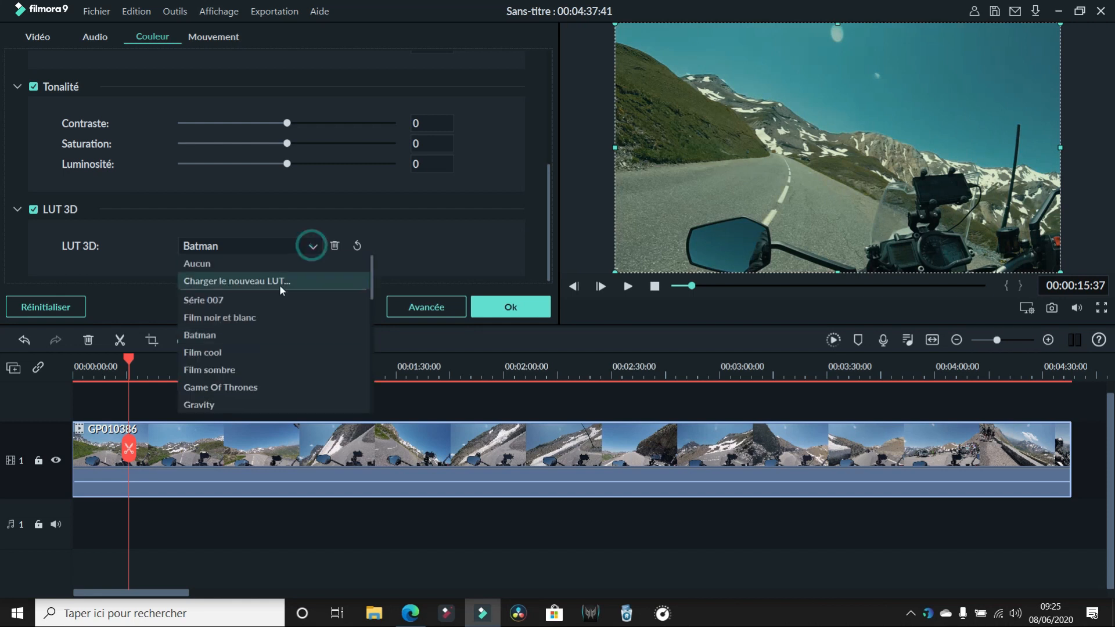
click(218, 390)
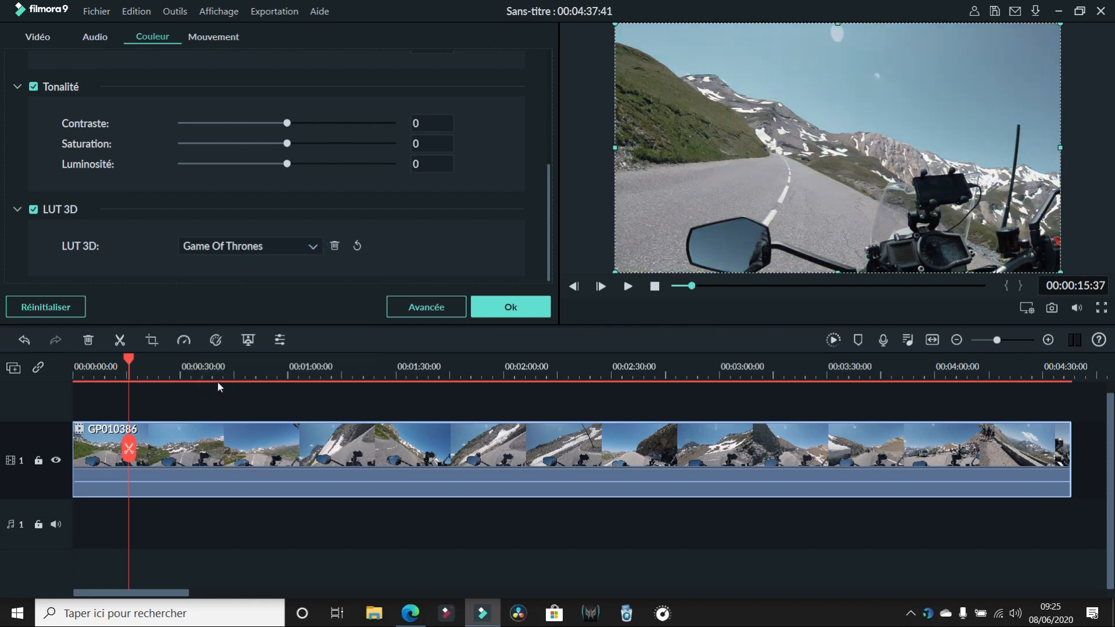
click(629, 286)
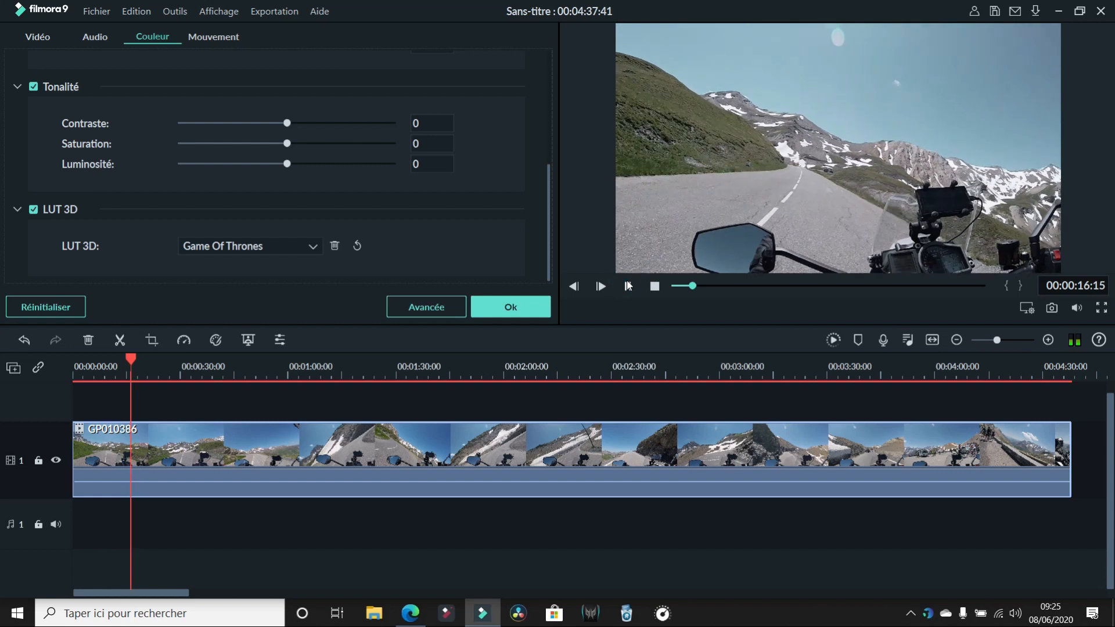
click(628, 287)
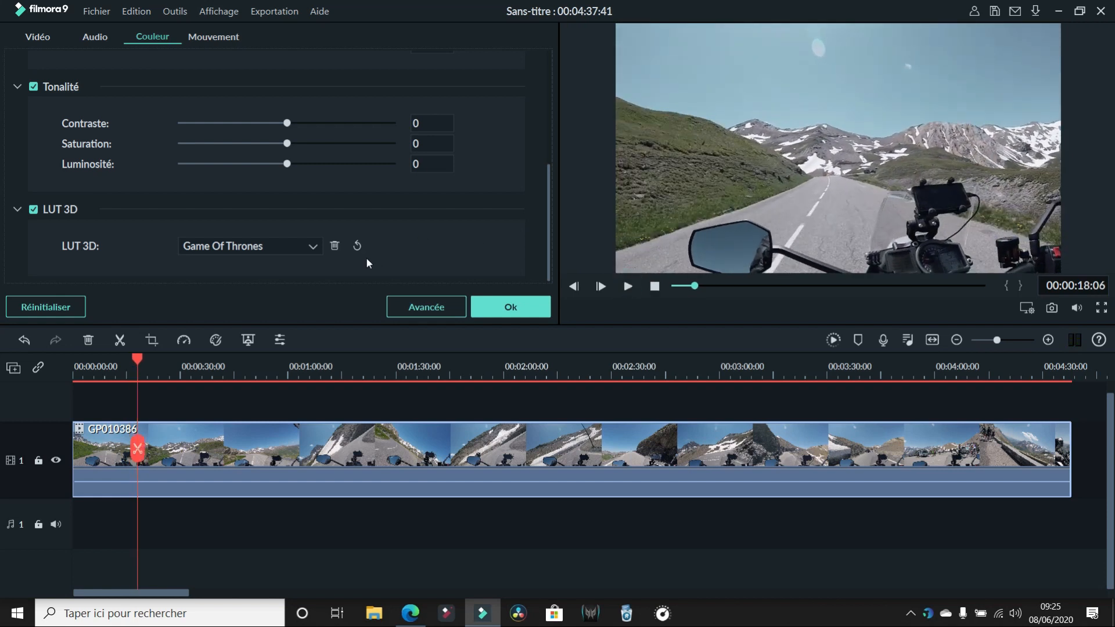
click(57, 306)
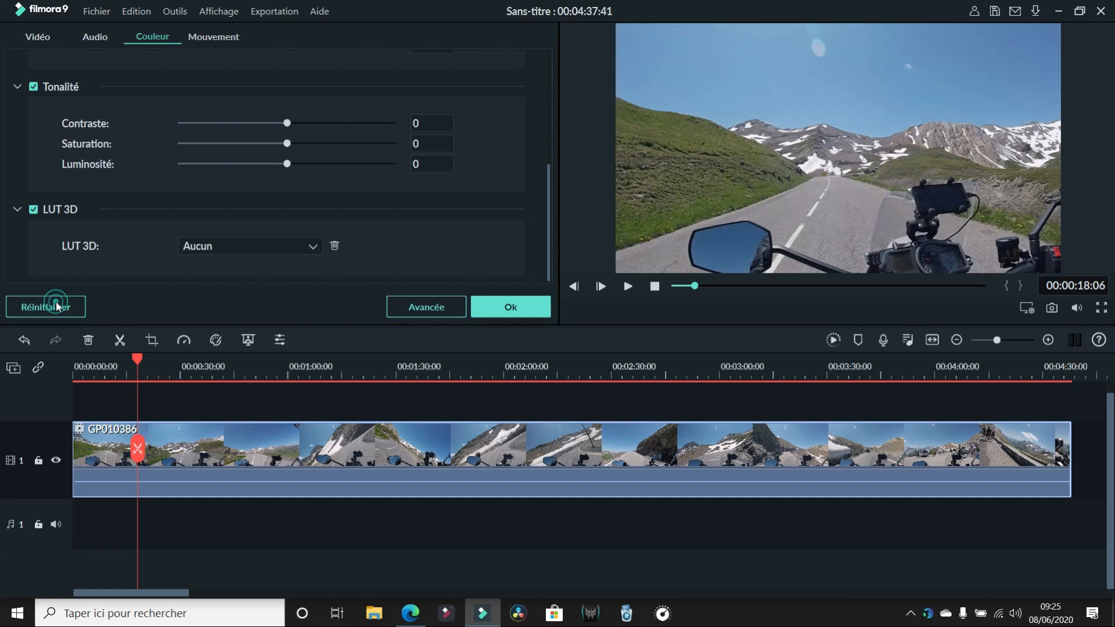
click(490, 301)
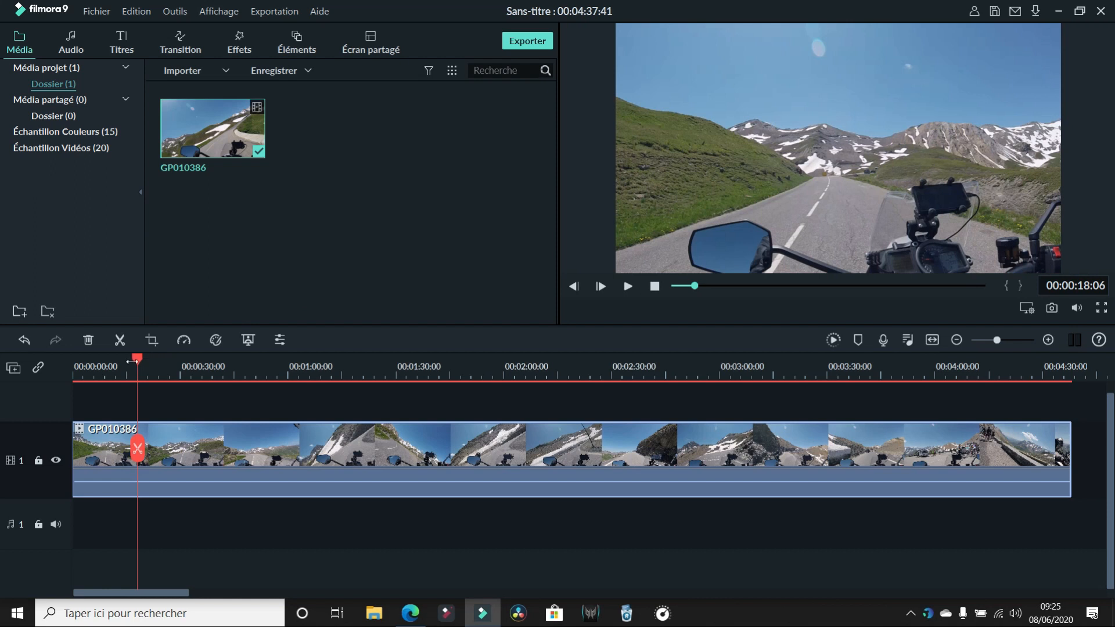
Step: Split the GP010386 clip at about 20 s, about 33 s, 00:01:21:04 and 00:01:25:16
drag(138, 363, 363, 368)
click(119, 341)
click(120, 340)
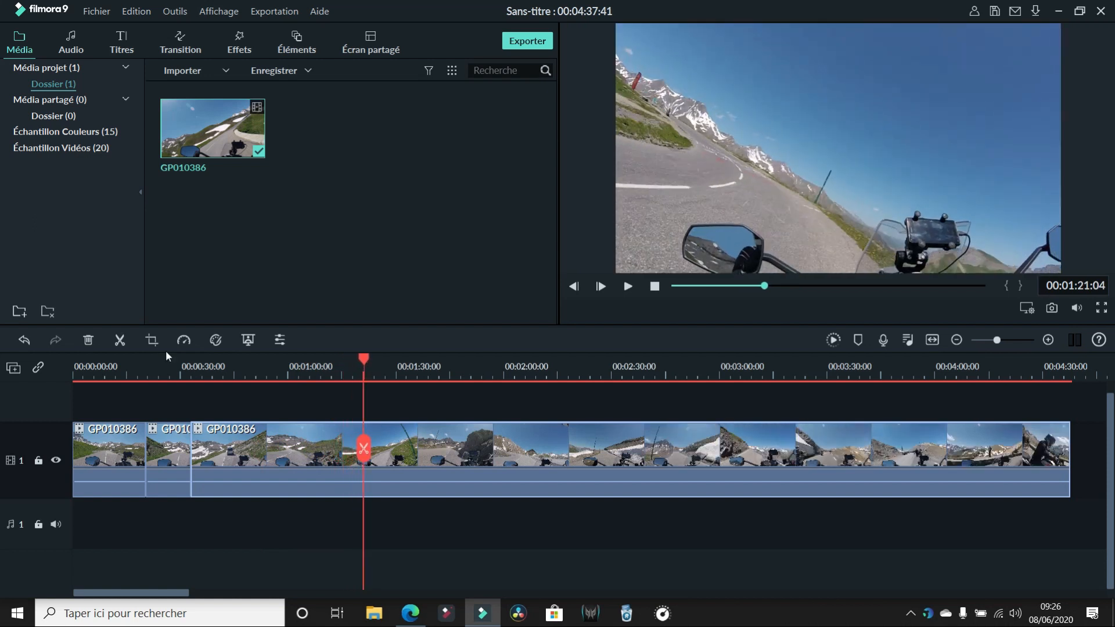
click(120, 341)
mouse_move(370, 367)
mouse_down()
mouse_move(361, 363)
mouse_move(378, 361)
mouse_up()
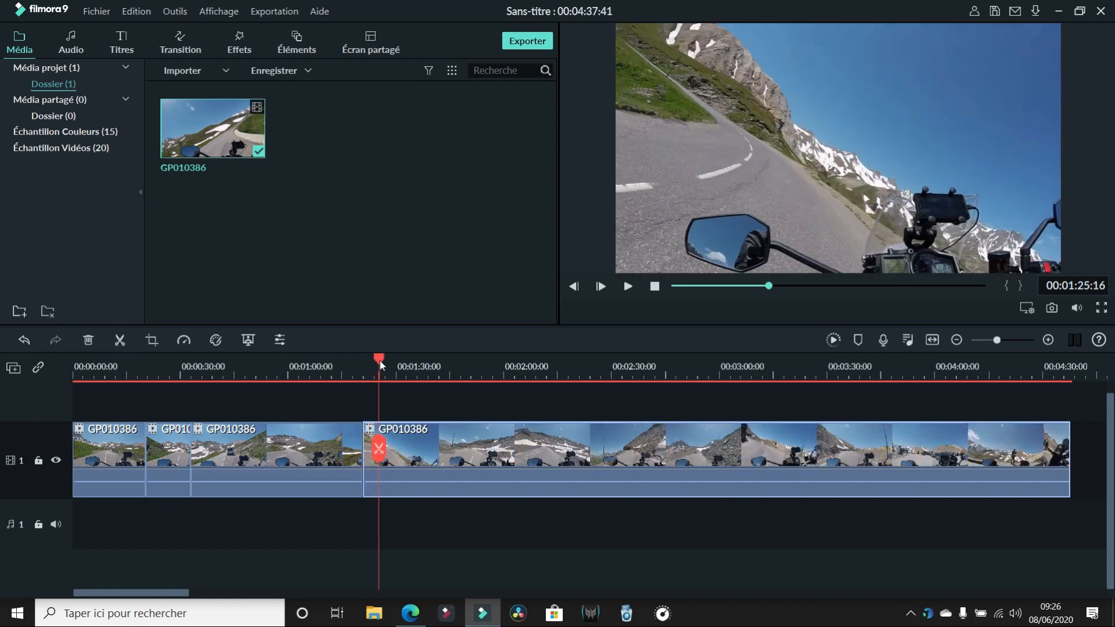
click(120, 343)
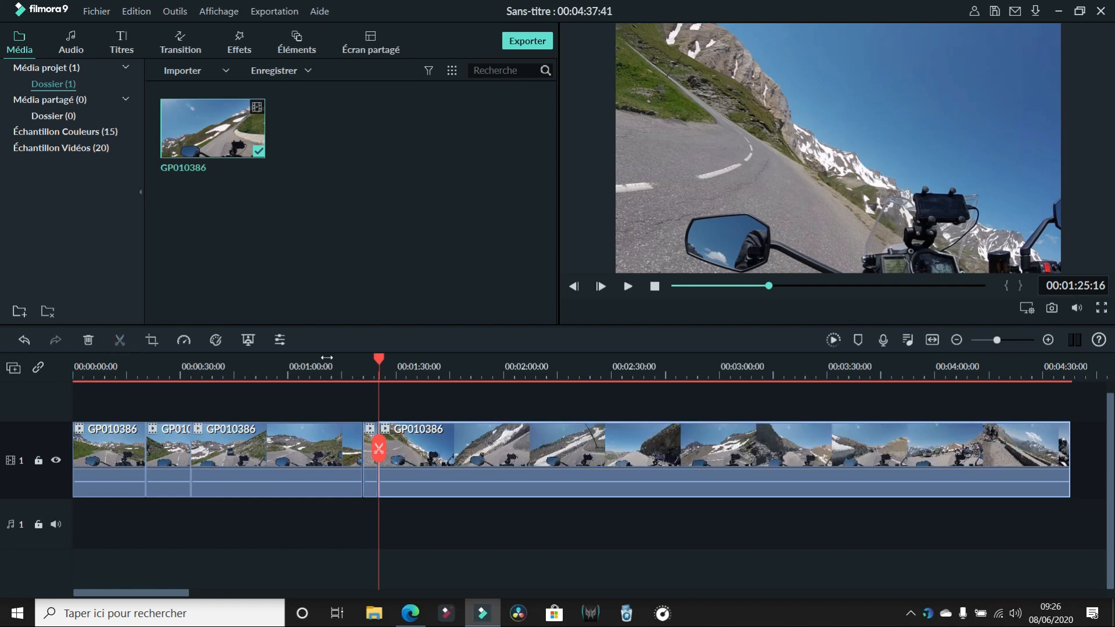
Step: Split the long remaining GP010386 segment at 00:03:37:08 and 00:03:52:26
drag(378, 361, 855, 352)
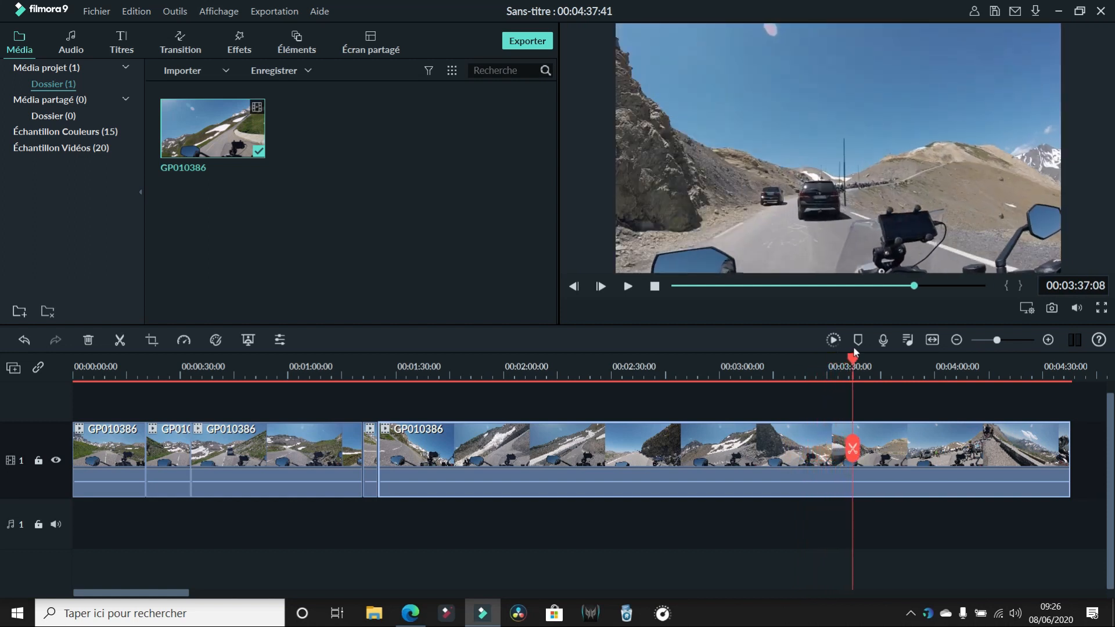
click(121, 340)
drag(852, 357, 911, 360)
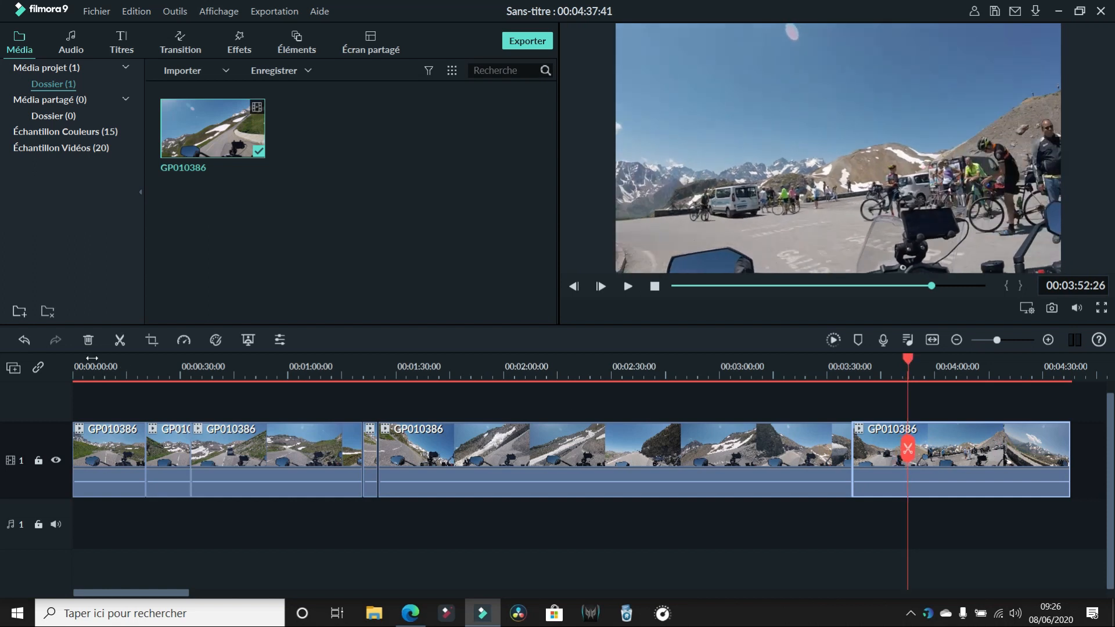
click(119, 342)
Step: Ripple-delete the first, third, fifth and last GP010386 segments so the three kept pieces join up
click(107, 462)
right_click(107, 460)
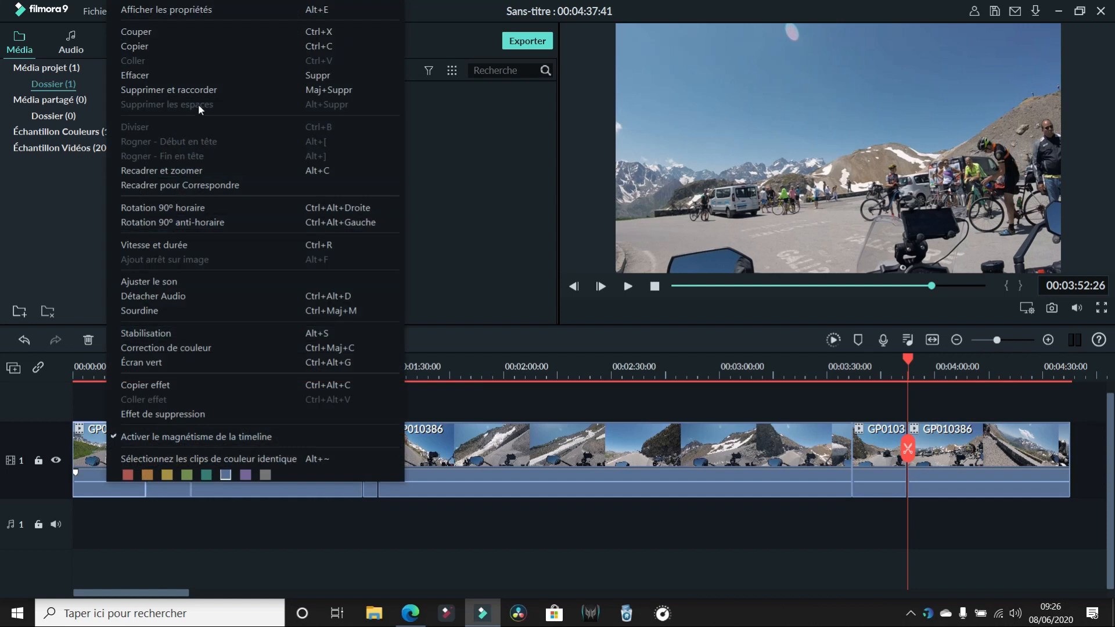
click(200, 92)
right_click(205, 461)
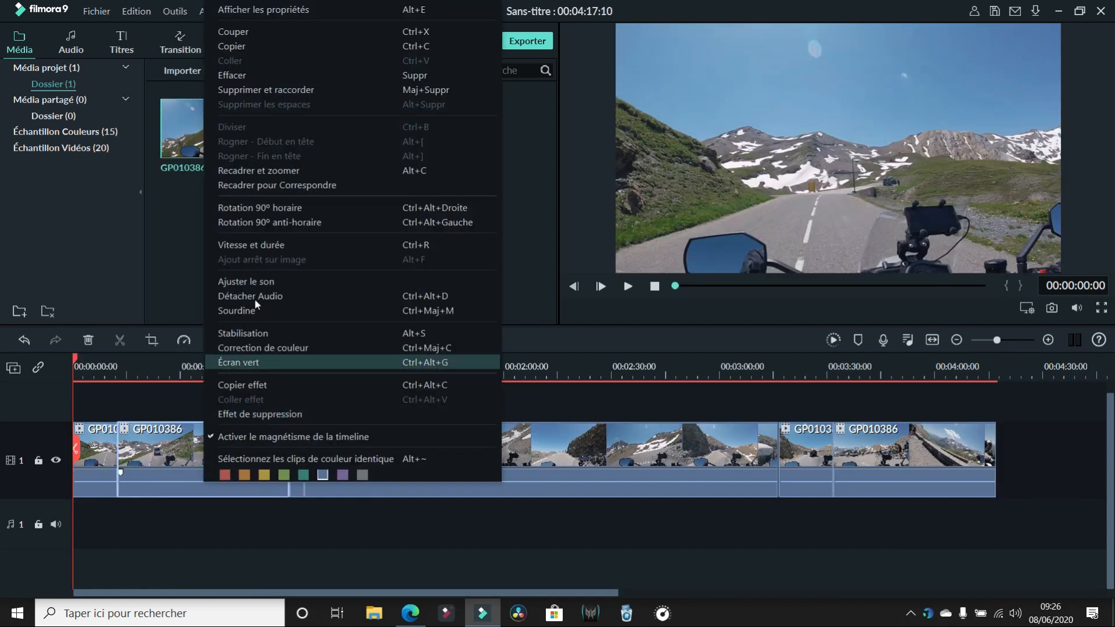
click(298, 89)
right_click(303, 462)
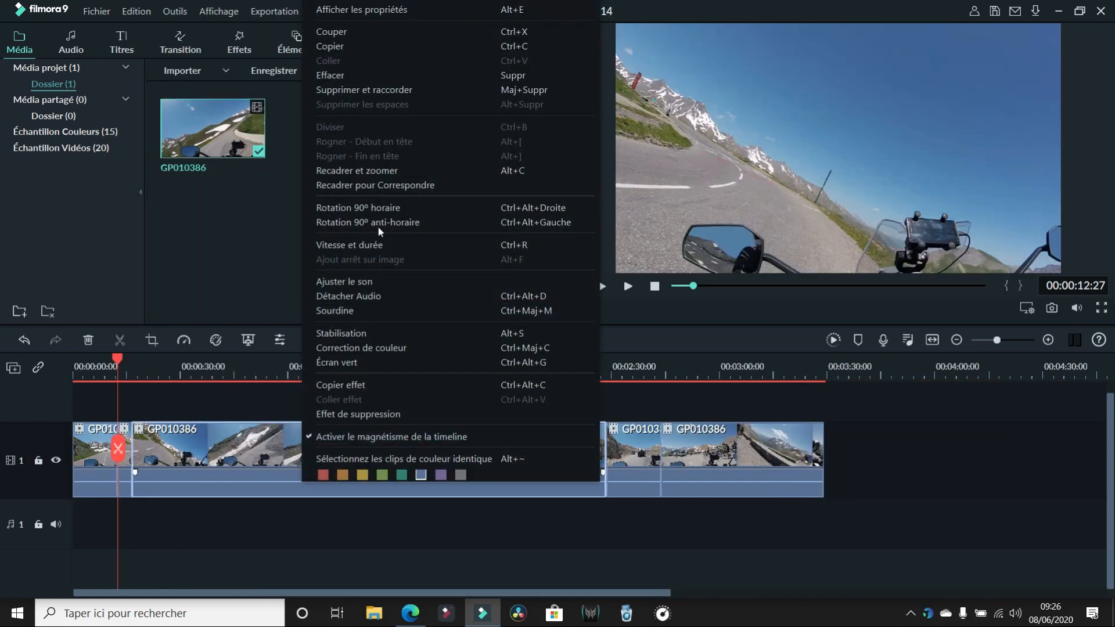
click(387, 92)
right_click(237, 461)
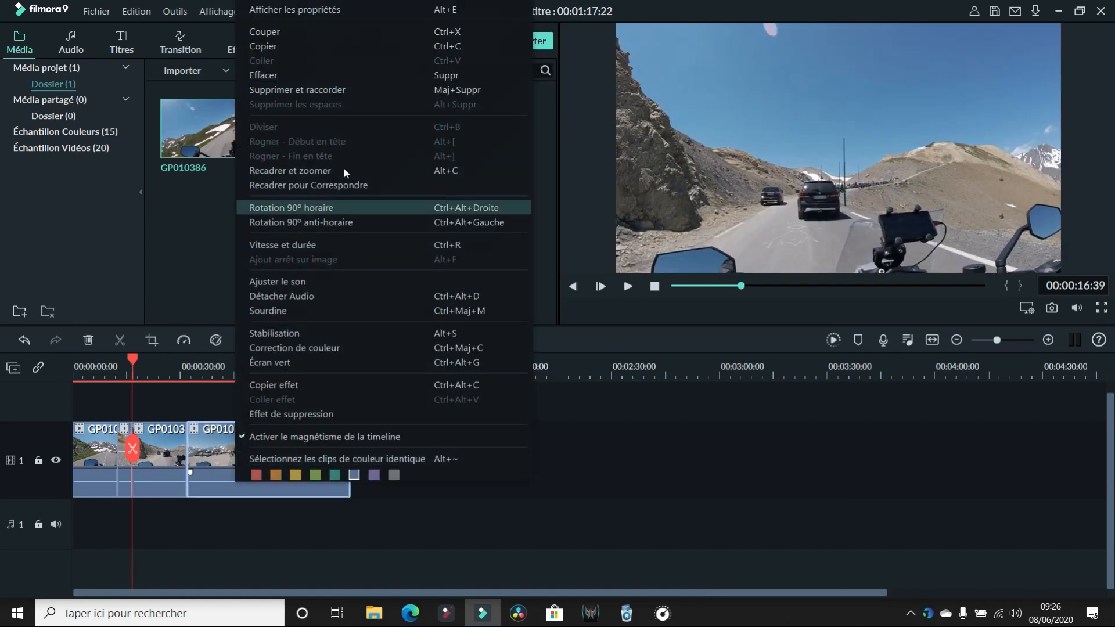
click(328, 90)
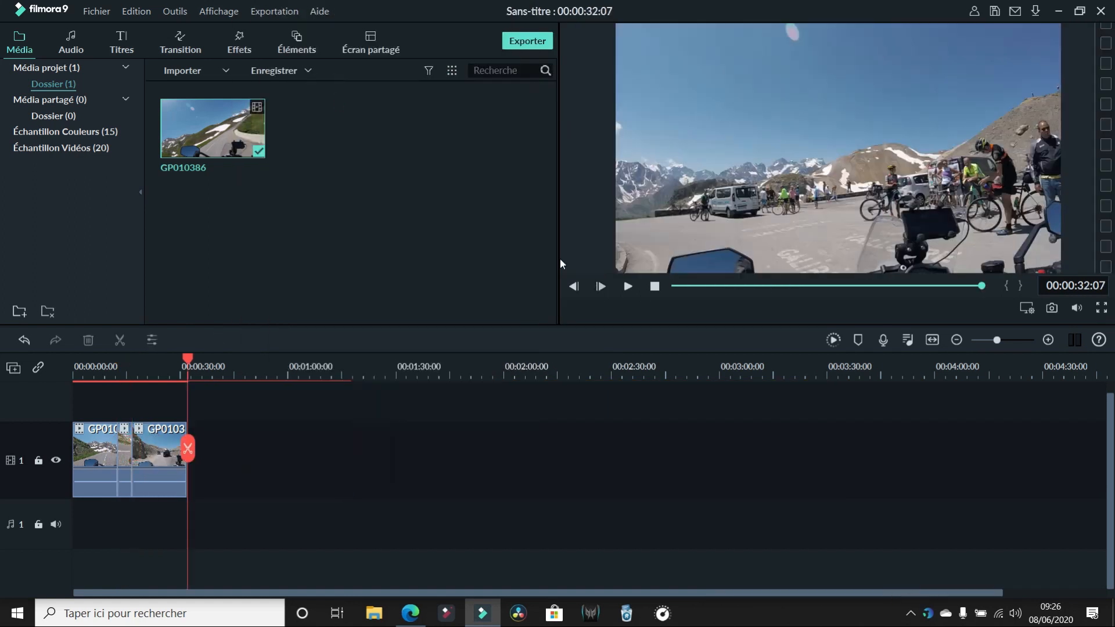
Step: Add a Disparition transition at the start of the first segment and Dissoudre between the first and second segments
click(932, 340)
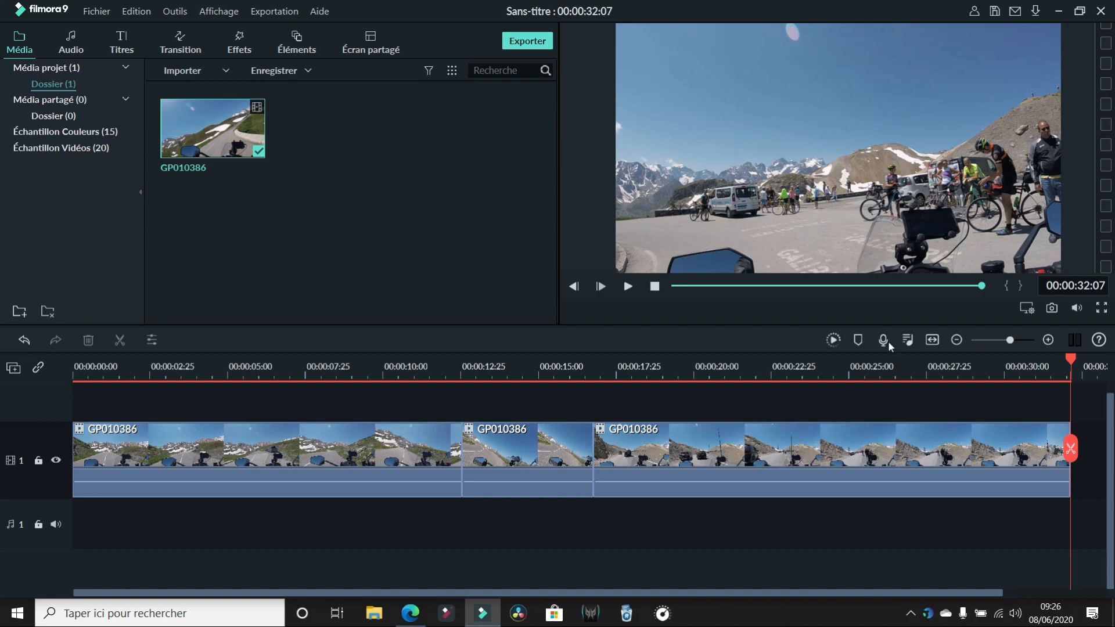
click(181, 44)
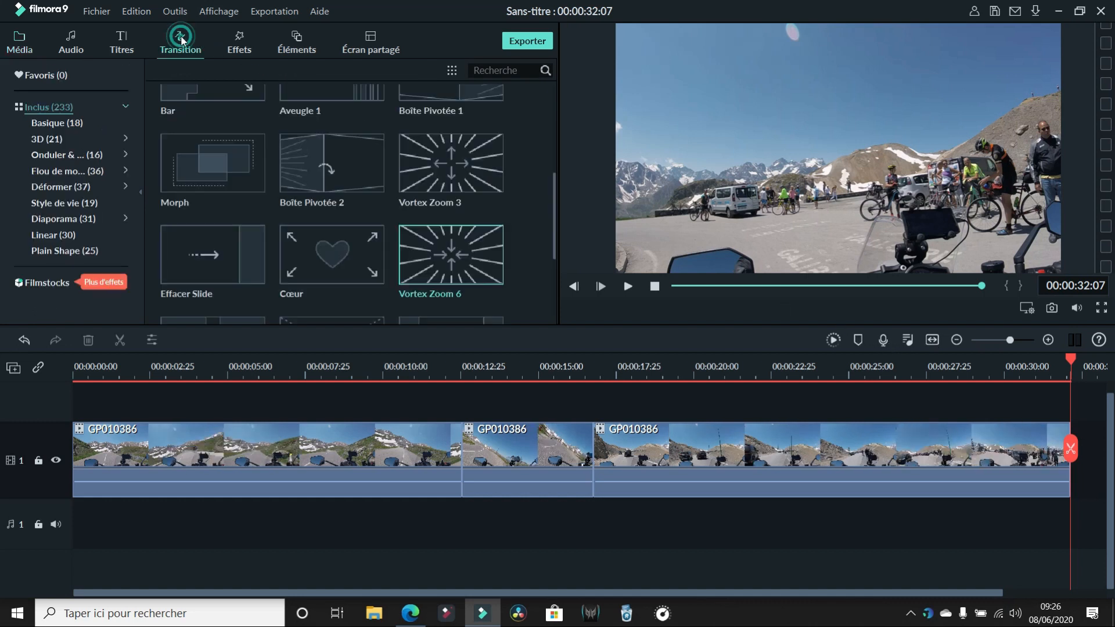
scroll(289, 144, up, 3)
drag(429, 133, 116, 465)
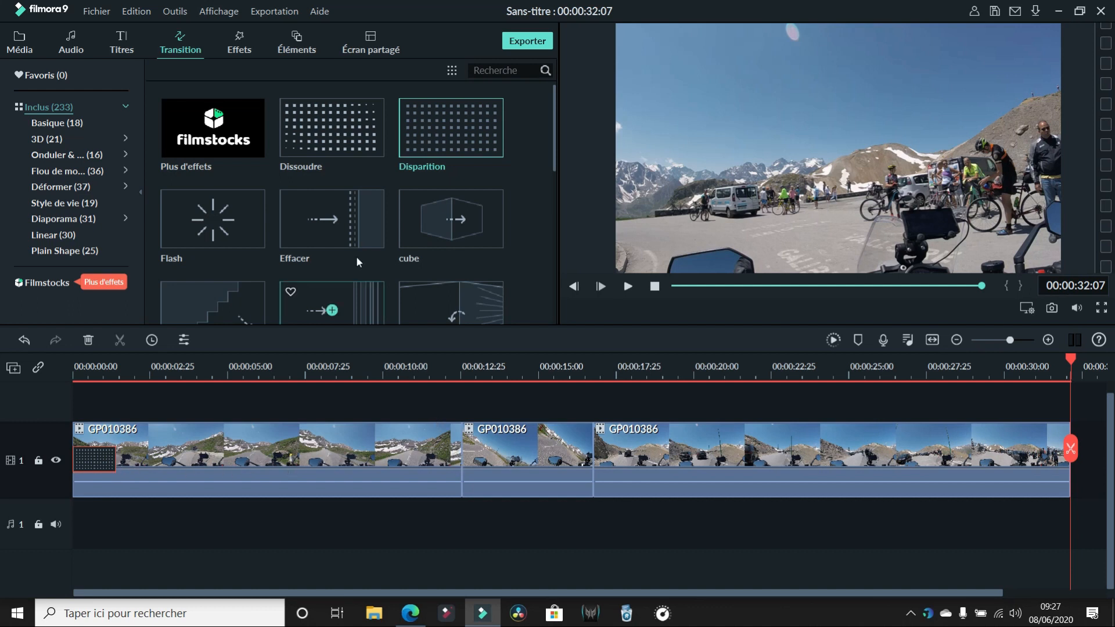
drag(316, 124, 456, 453)
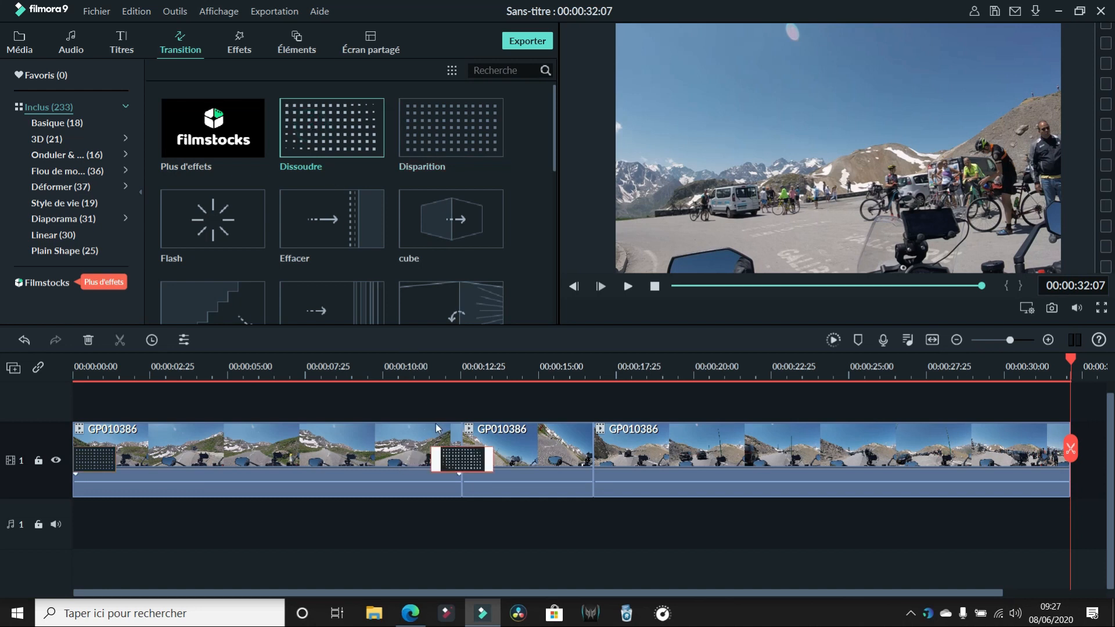
Step: Add a Trou de Ver 3 transition between the second and third segments and Disparition at the end of the last one
scroll(405, 303, down, 10)
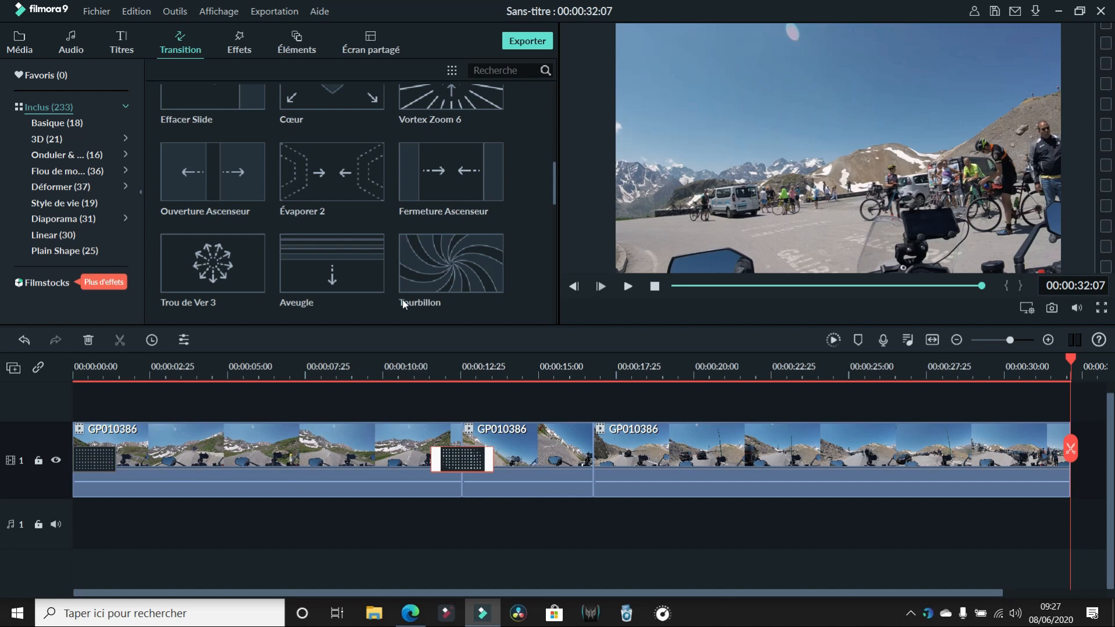
drag(247, 266, 577, 466)
scroll(447, 174, up, 10)
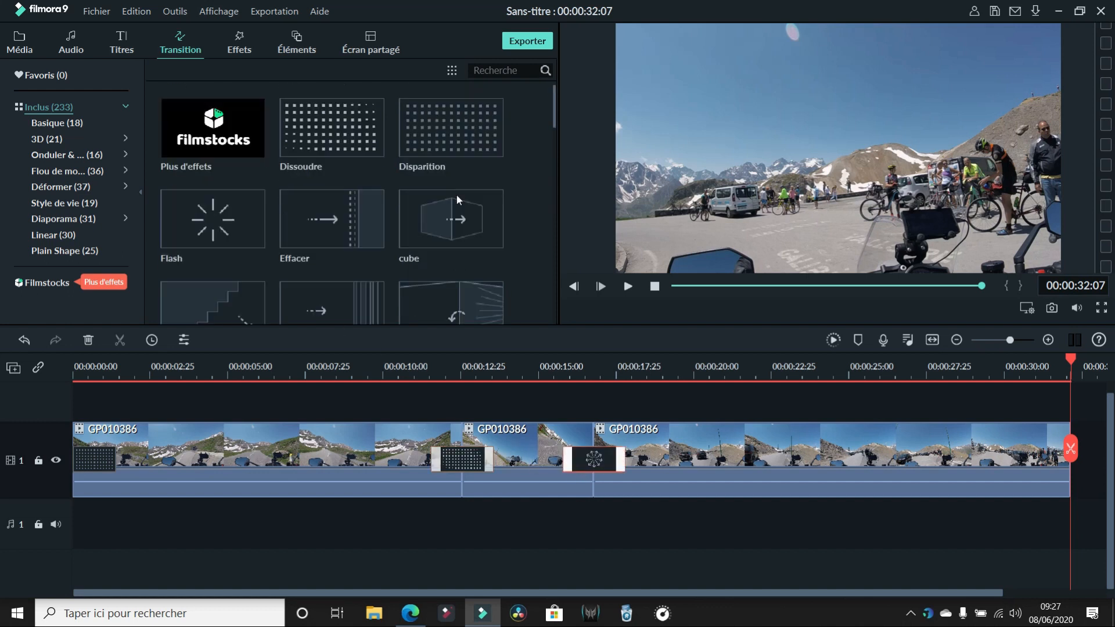
drag(430, 131, 1050, 465)
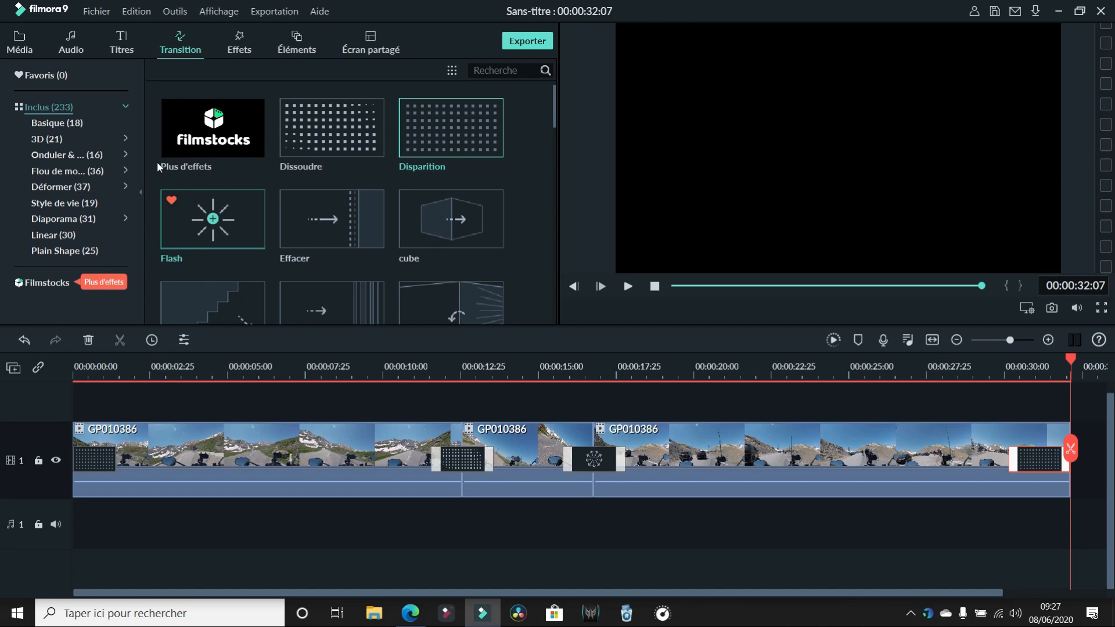
Step: Place the custom Production title above the first segment on video track 2, starting at about 2 s
click(122, 45)
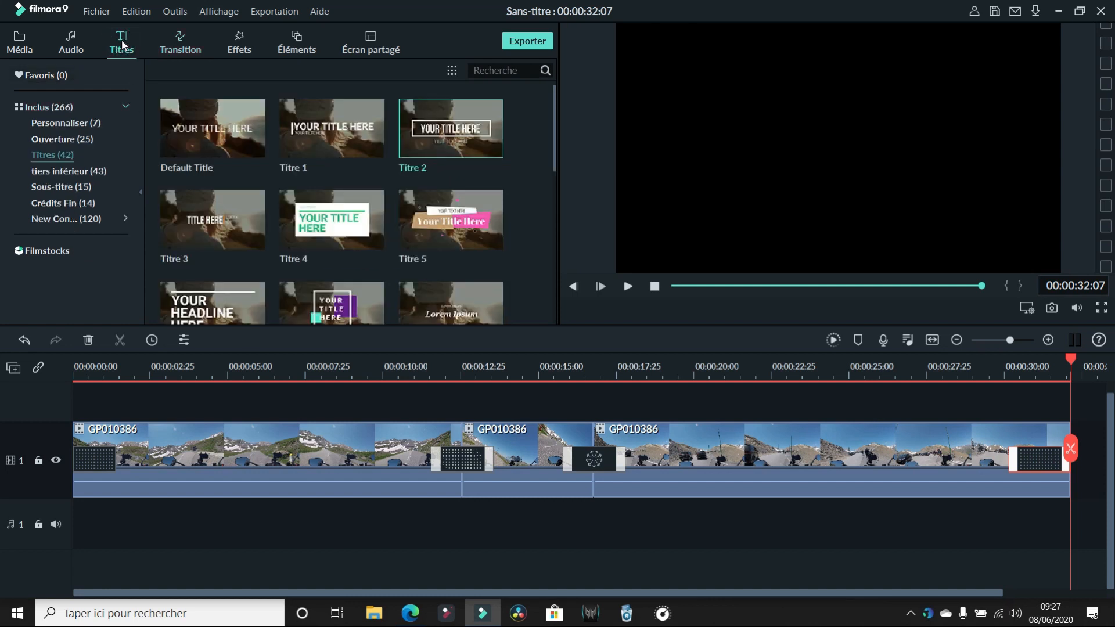
click(55, 123)
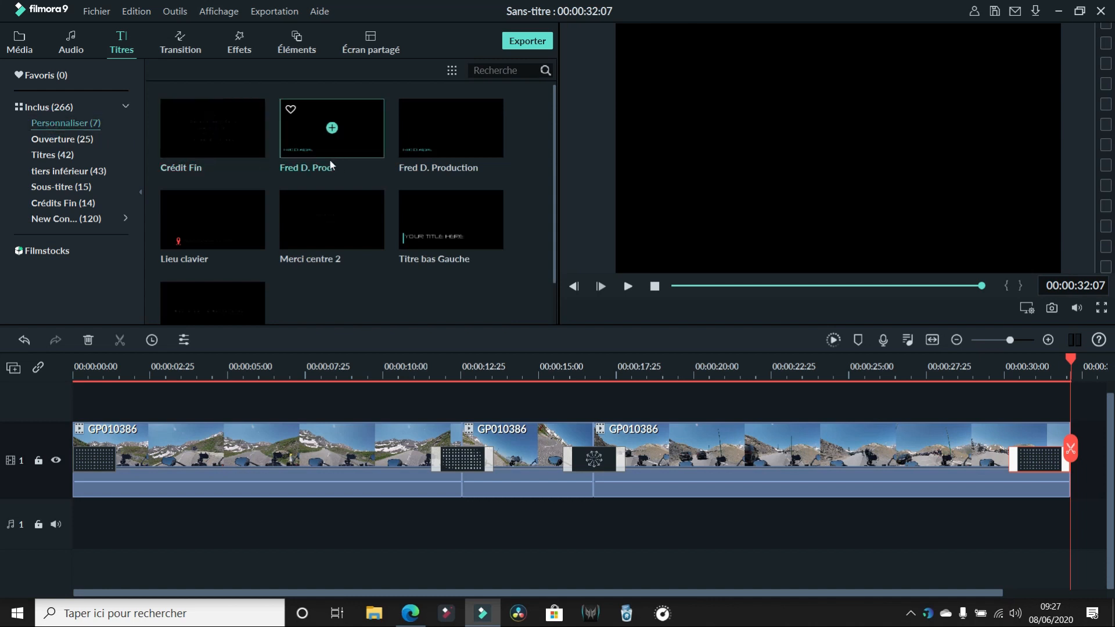
drag(431, 145, 127, 416)
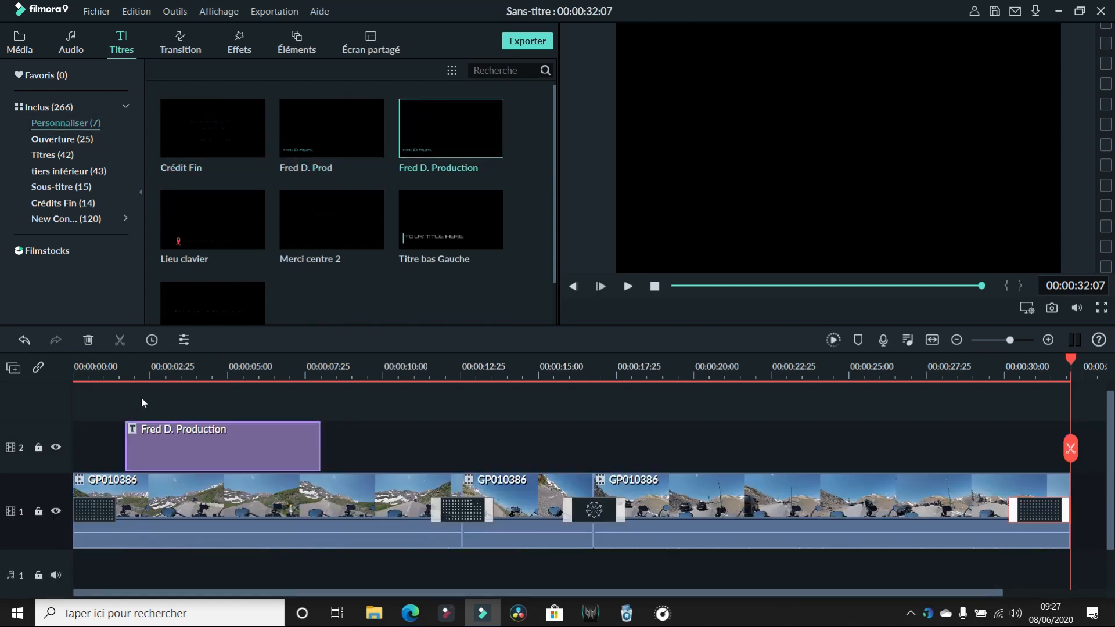
Step: Add the Titre 2 title on video track 2 following the Production title, starting at 00:00:05:21
click(49, 156)
mouse_move(451, 131)
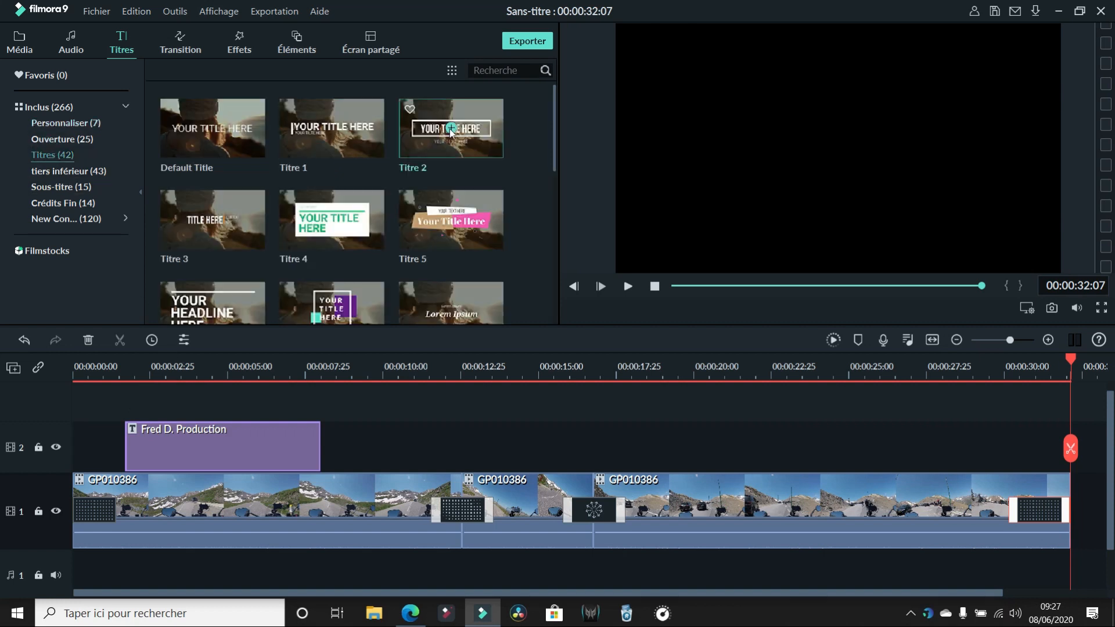
drag(468, 131, 199, 451)
click(286, 457)
click(292, 448)
drag(394, 448, 313, 446)
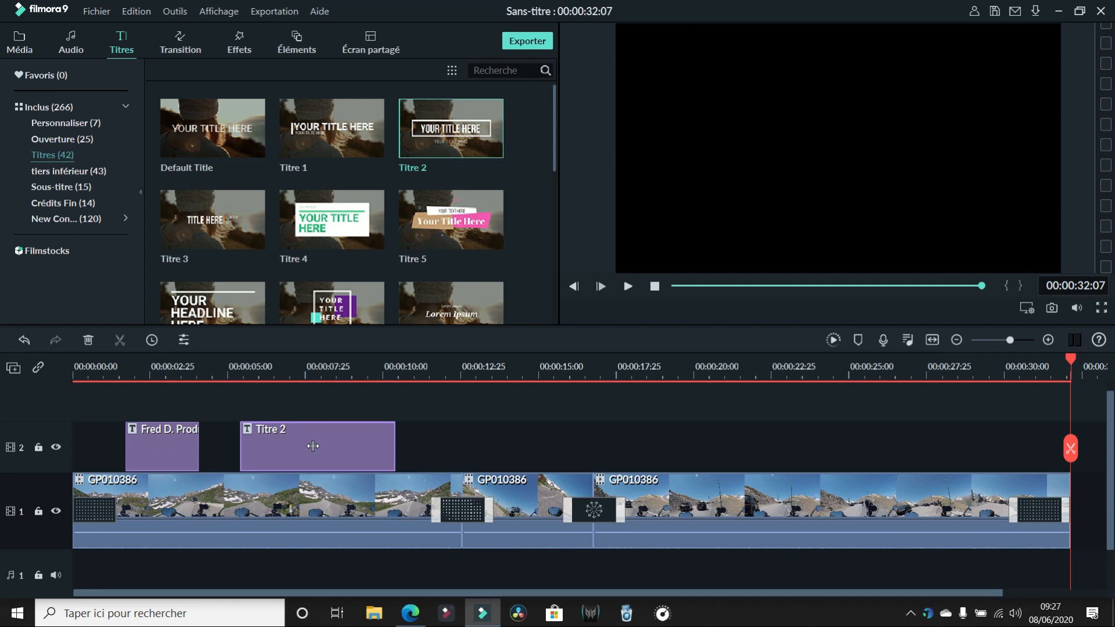
Step: Replace the small subtitle text of Titre 2 with "youhou"
double_click(313, 446)
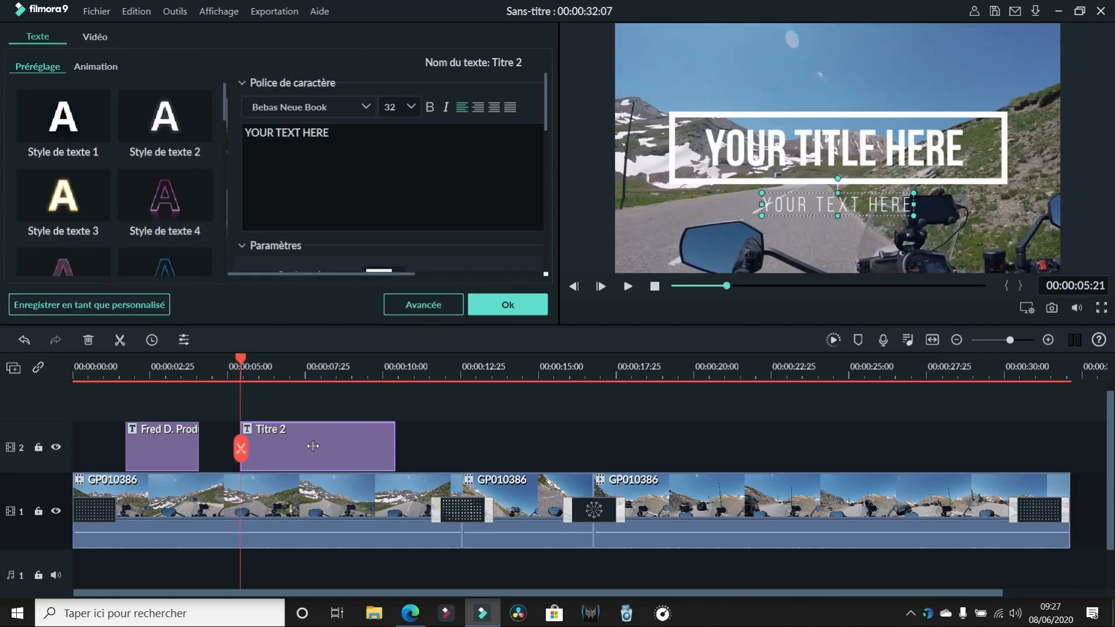
triple_click(354, 134)
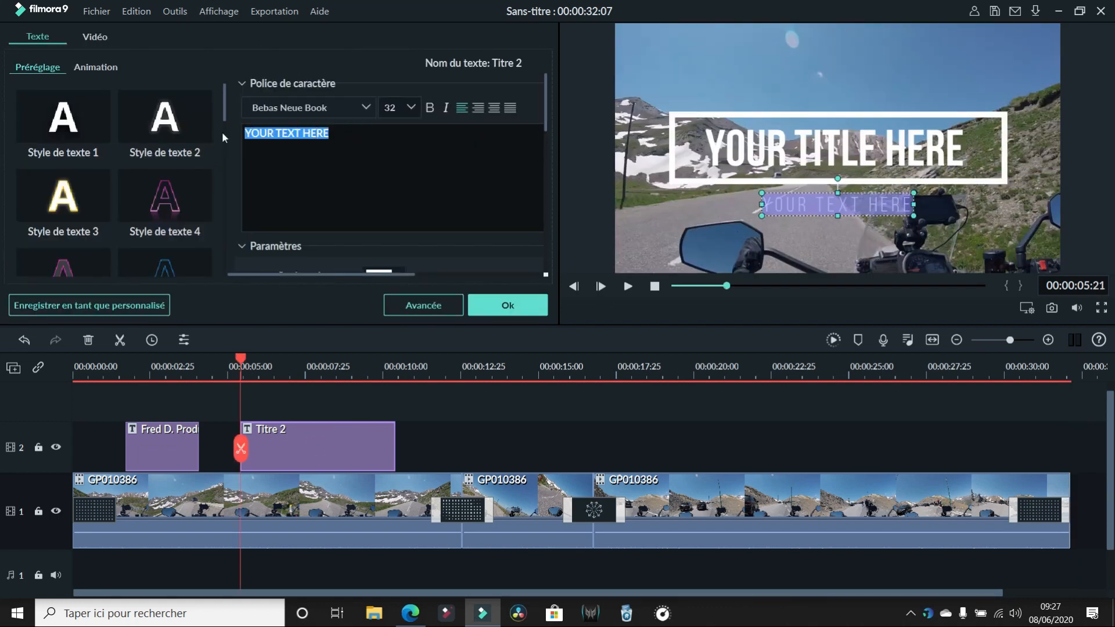
text(youhou)
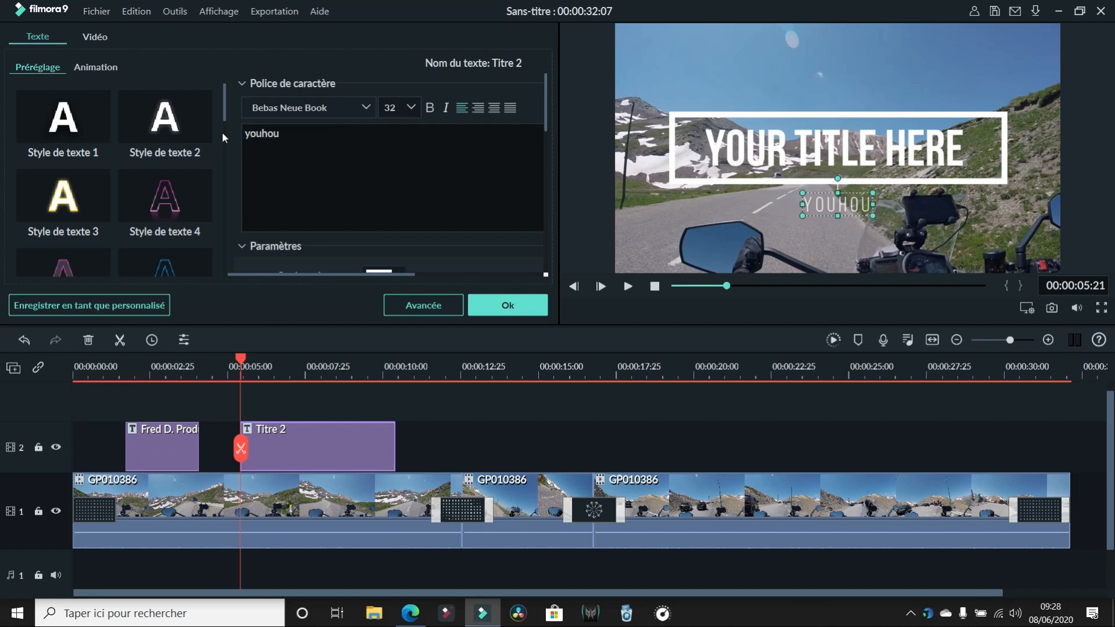
Step: Set the main text of Titre 2 to "col du galibier", apply it and preview the title
click(834, 141)
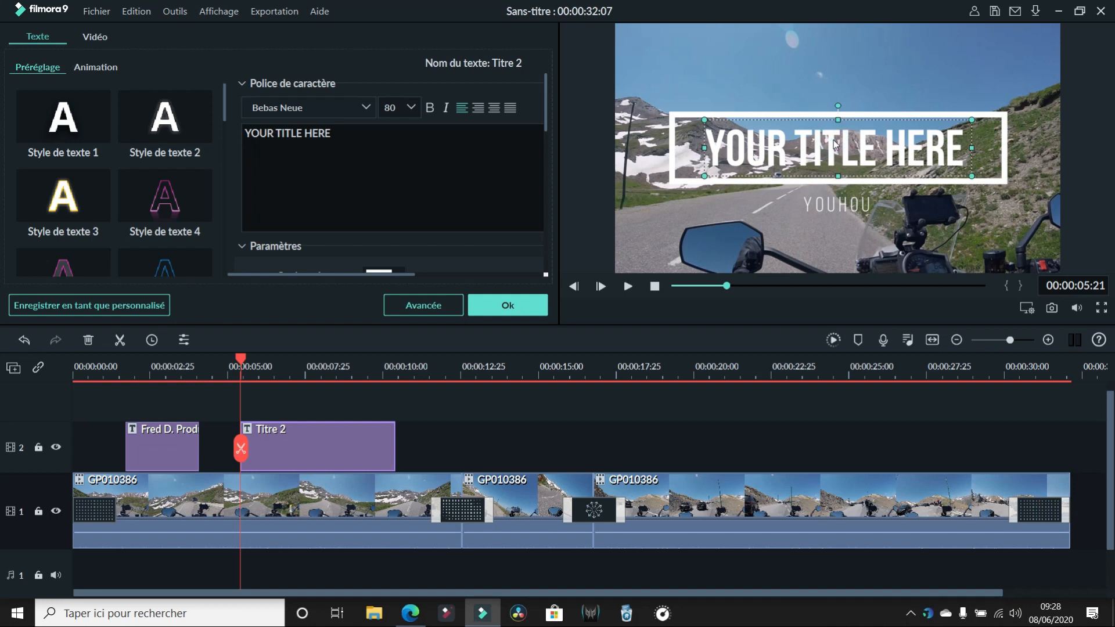
key(space)
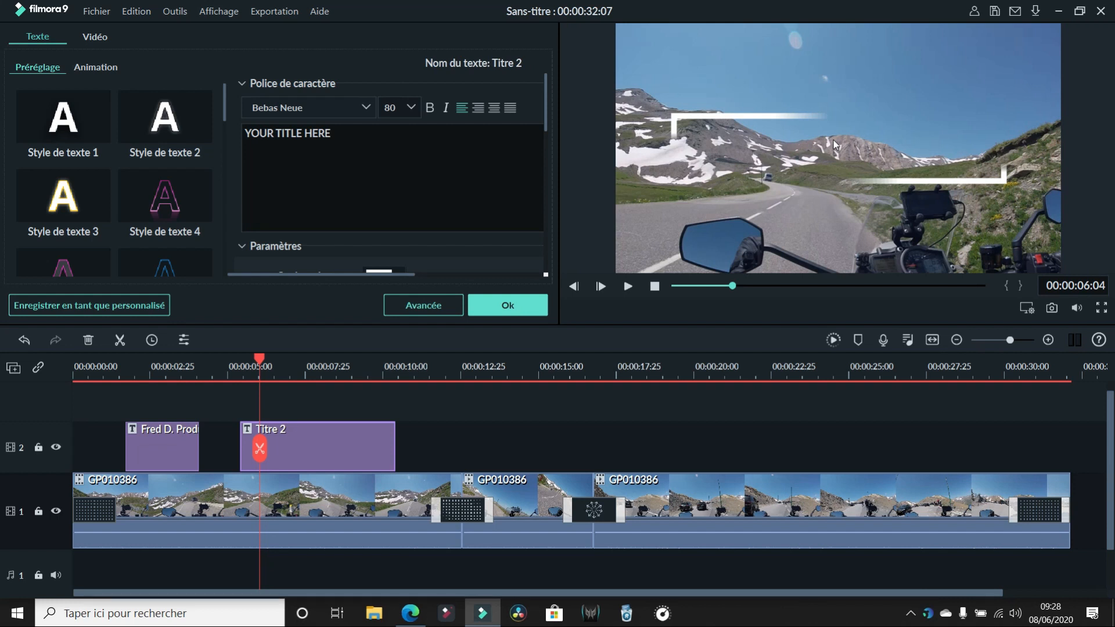
click(350, 138)
drag(350, 139, 237, 136)
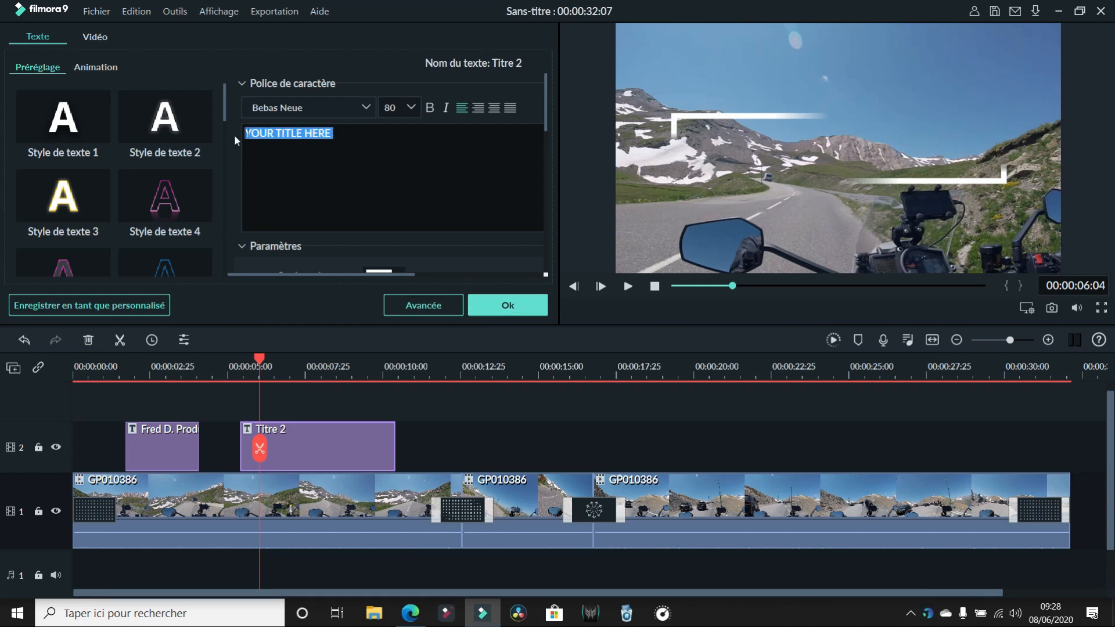
text(col du galibier)
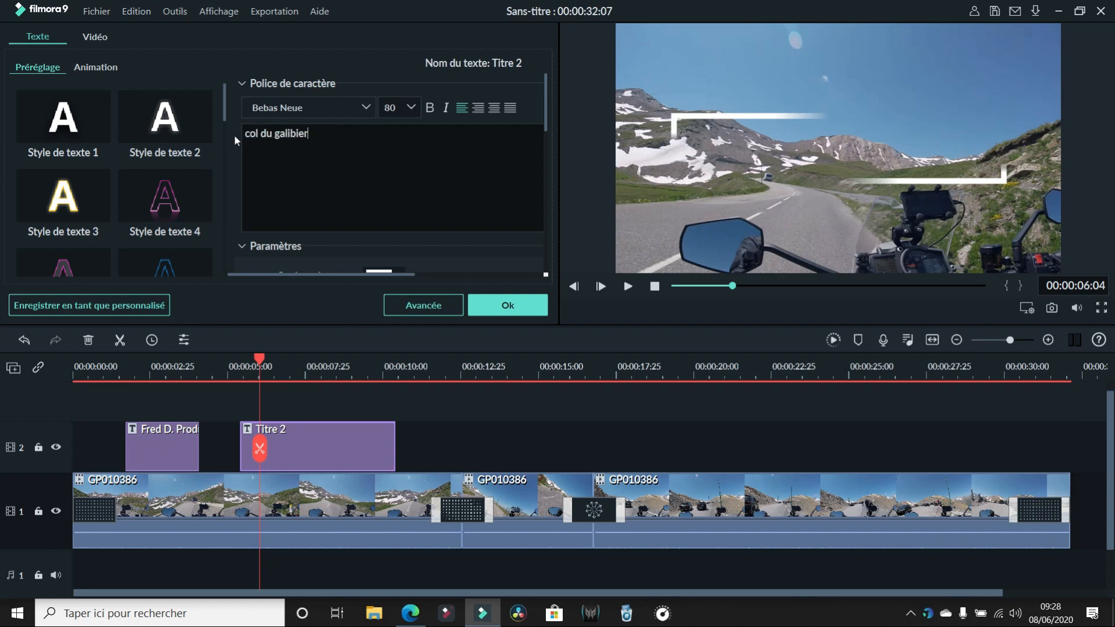
click(511, 306)
click(627, 288)
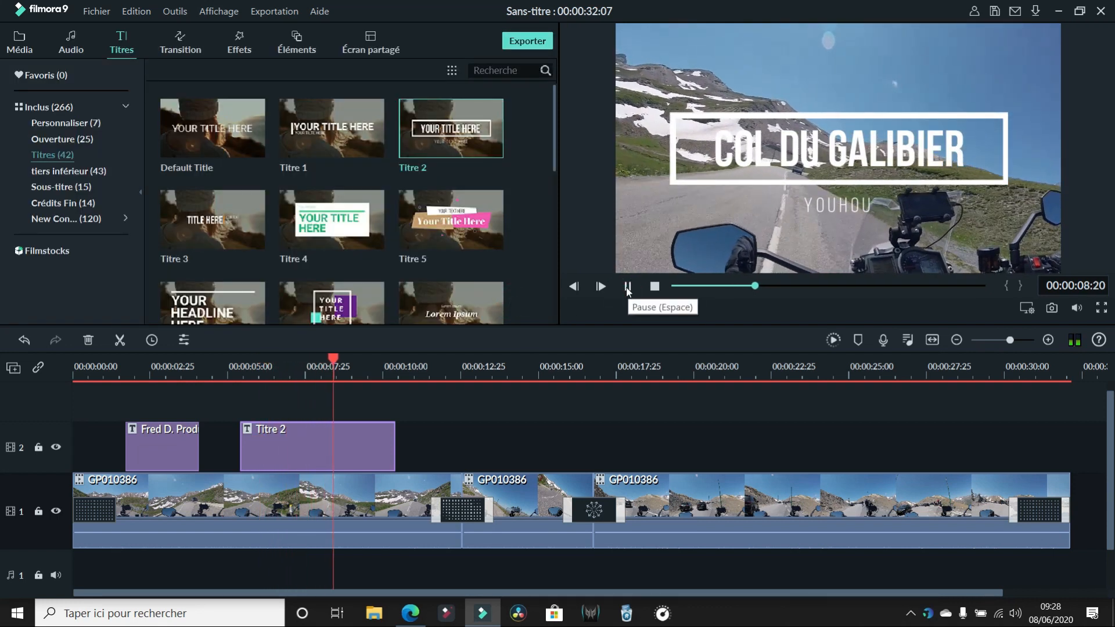
click(627, 287)
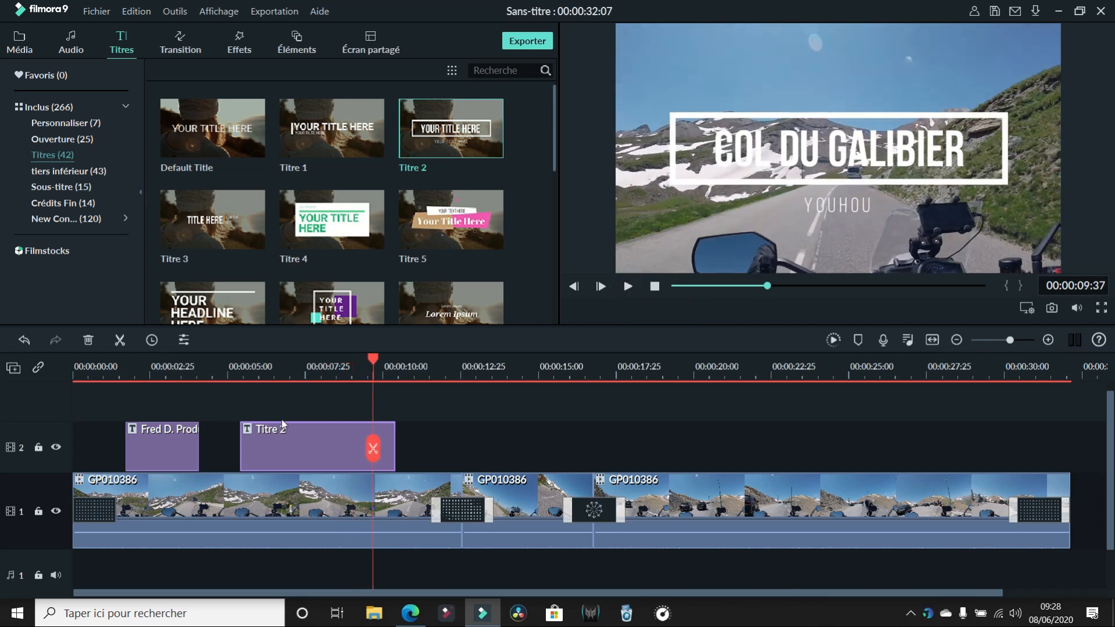
Step: Insert Instagram_icon.png from the Logo reseau sociaux folder into Titre 2 through advanced text editing
double_click(297, 449)
drag(546, 109, 542, 144)
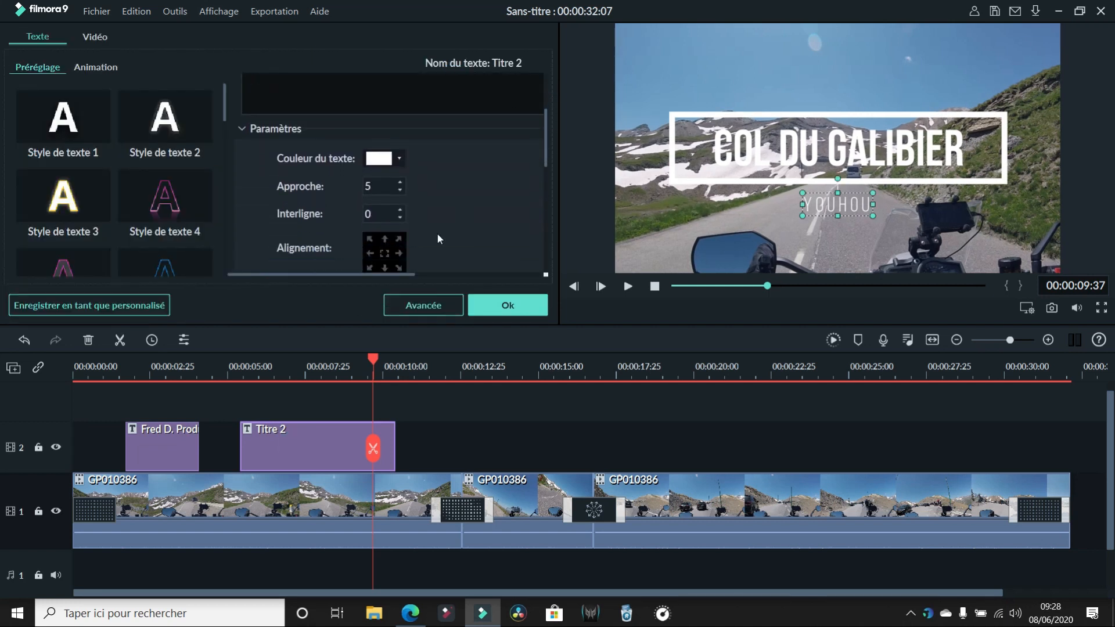
click(423, 306)
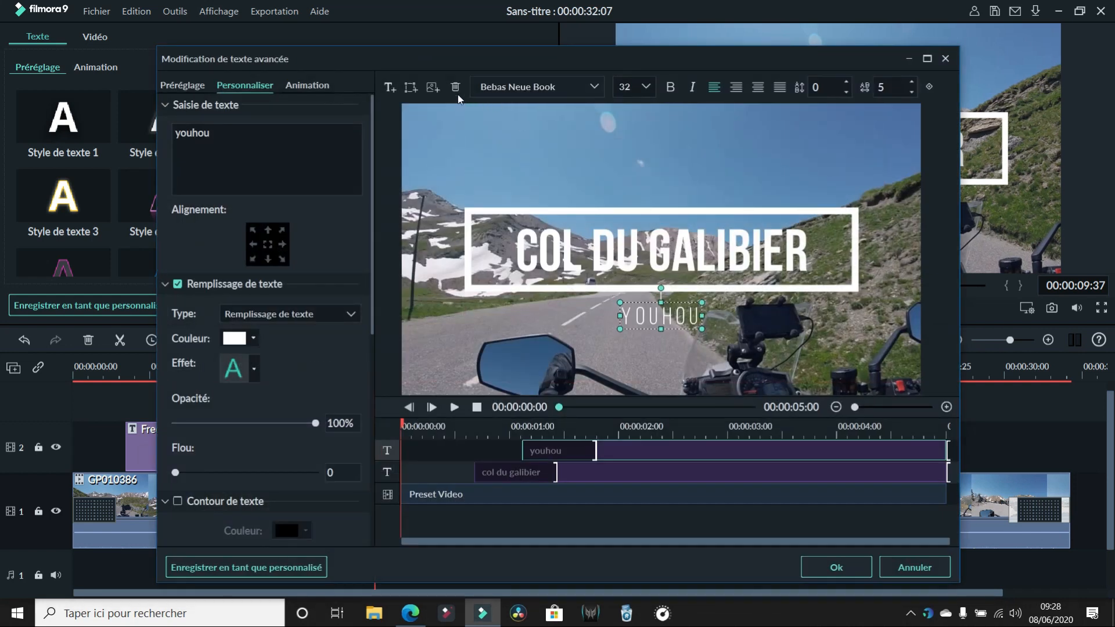
click(432, 87)
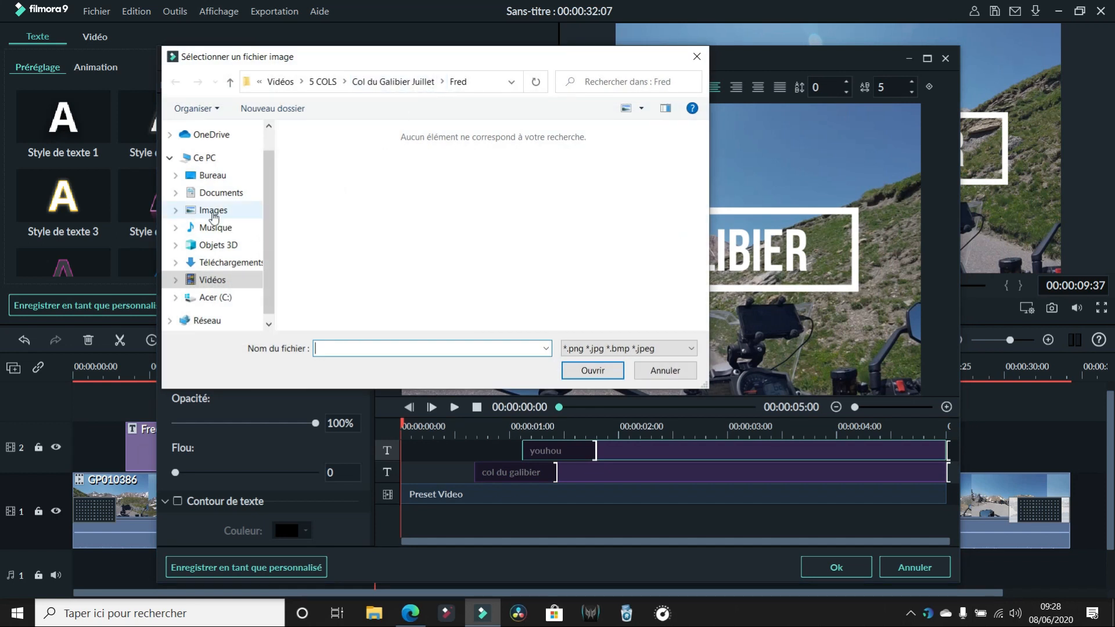
click(212, 280)
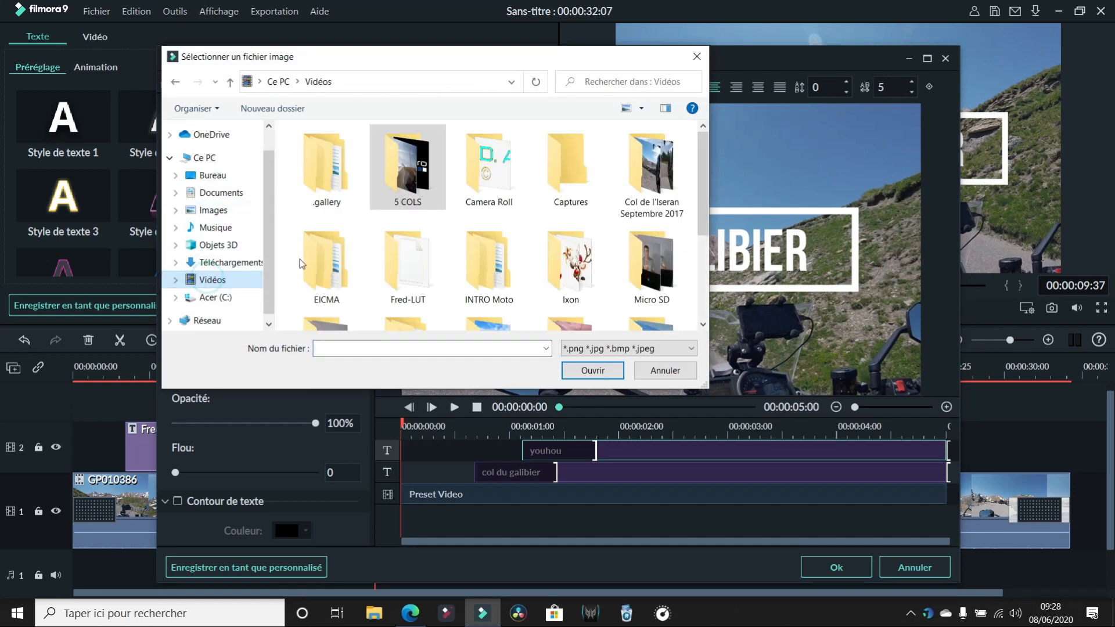
double_click(491, 176)
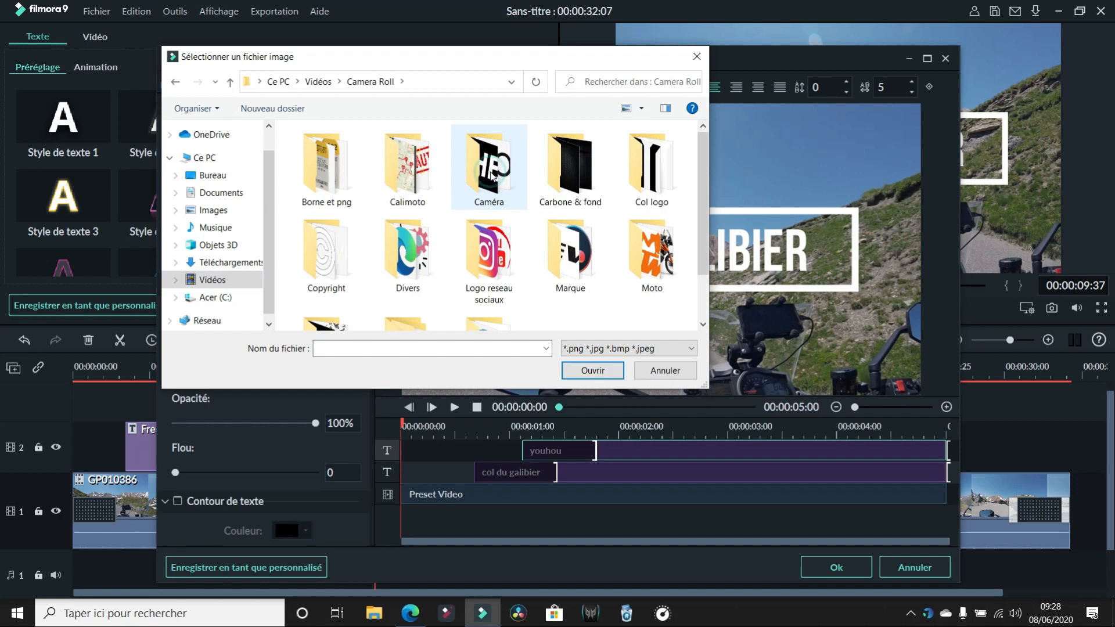
double_click(478, 252)
click(412, 168)
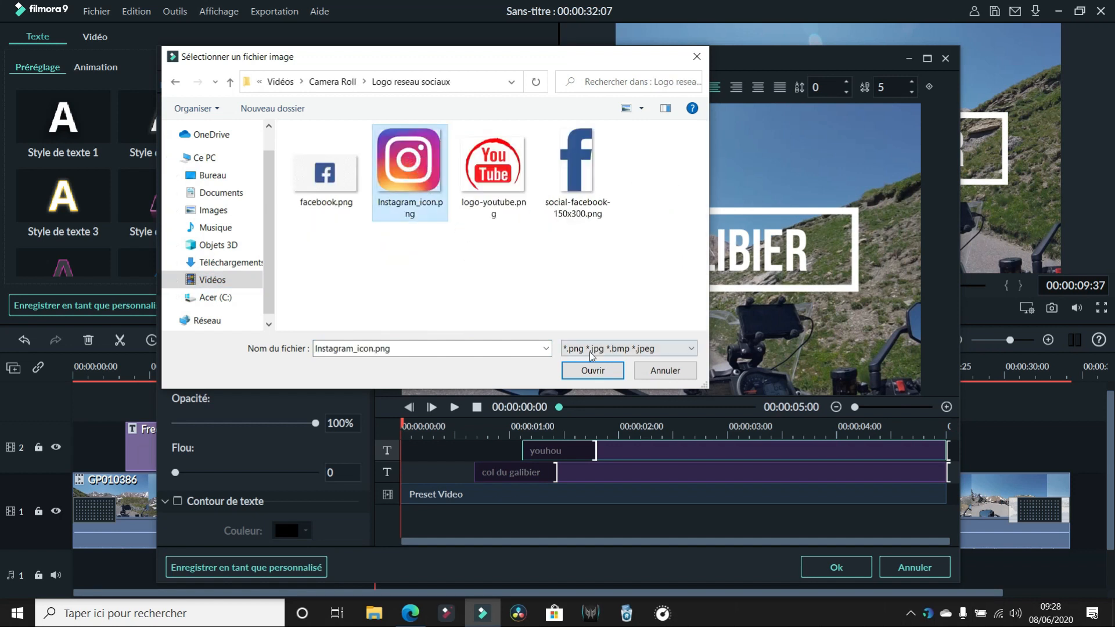
click(589, 369)
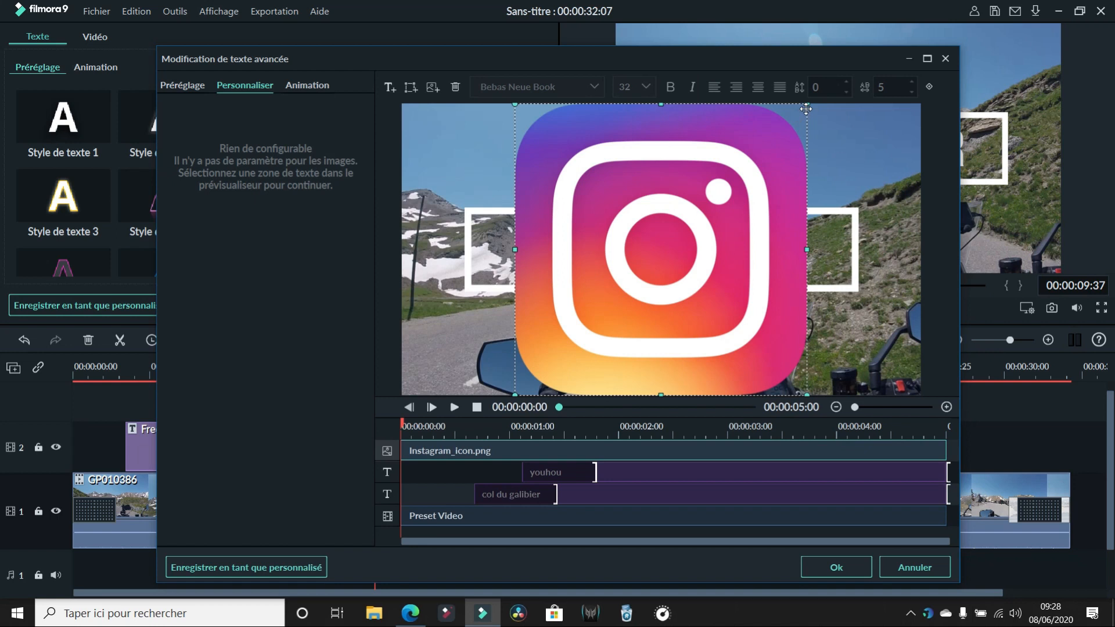
Step: Shrink the Instagram icon to sit just before the "youhou" subtitle, and apply the Effacer animation to it
drag(805, 105, 600, 318)
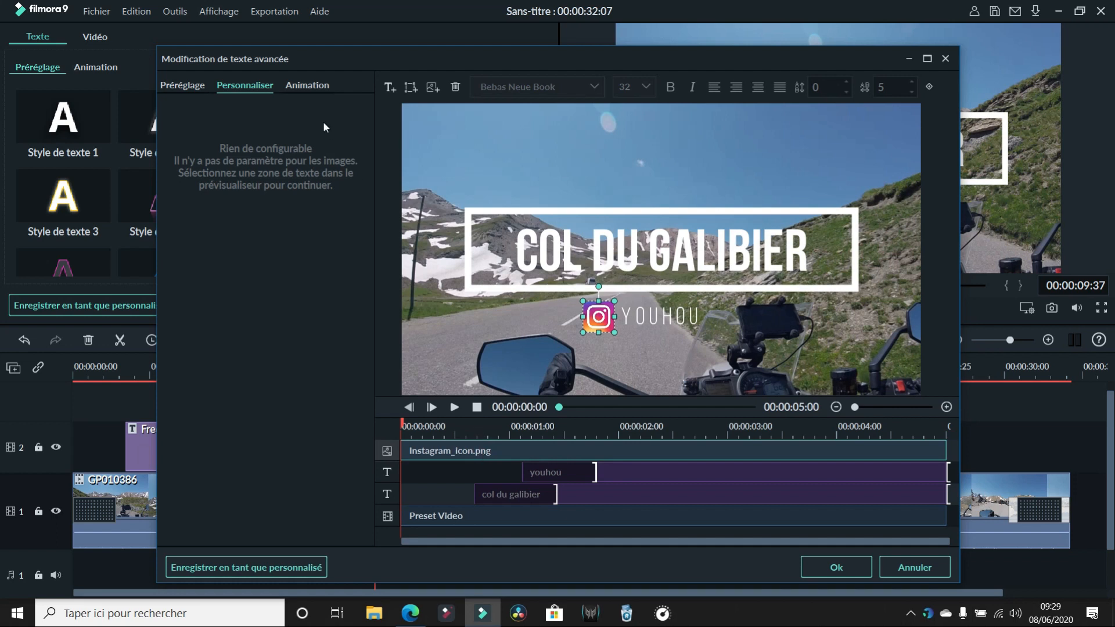
click(305, 87)
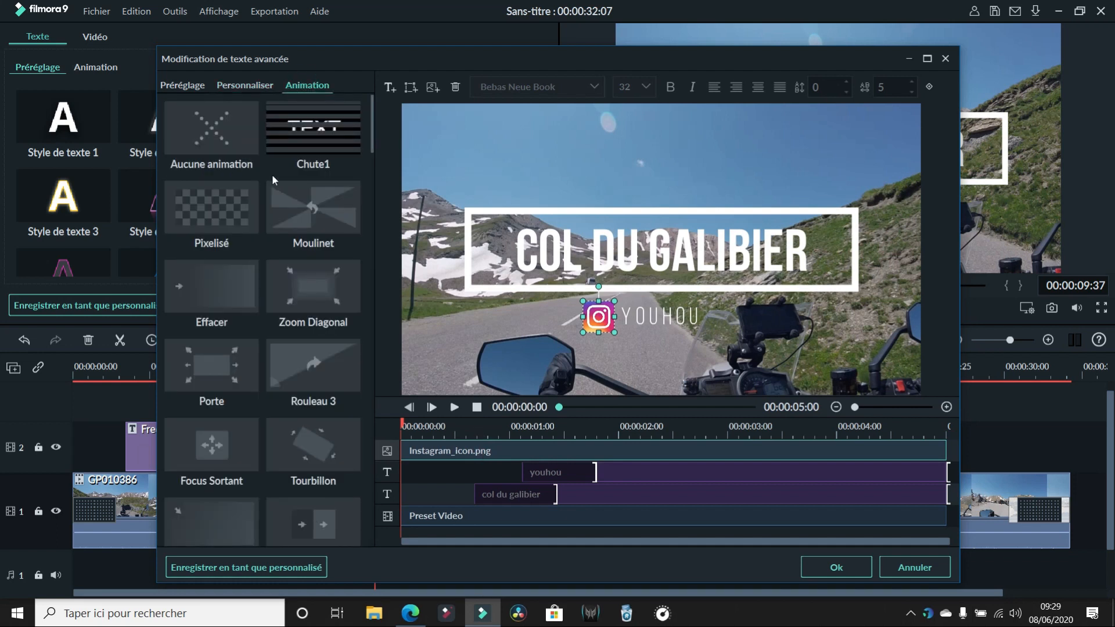
click(218, 285)
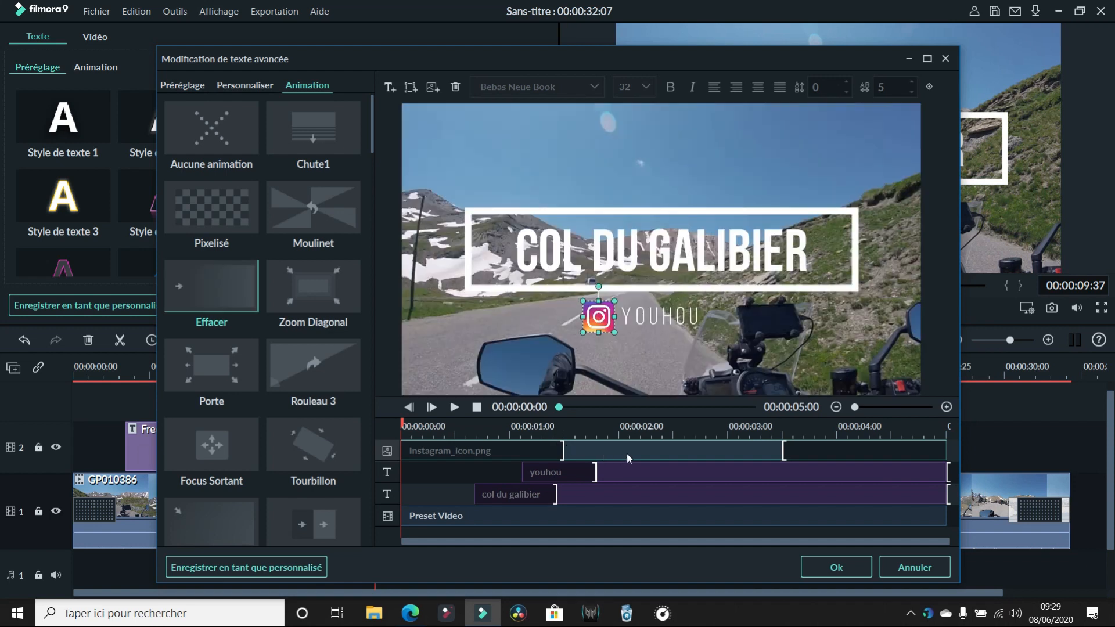
click(835, 565)
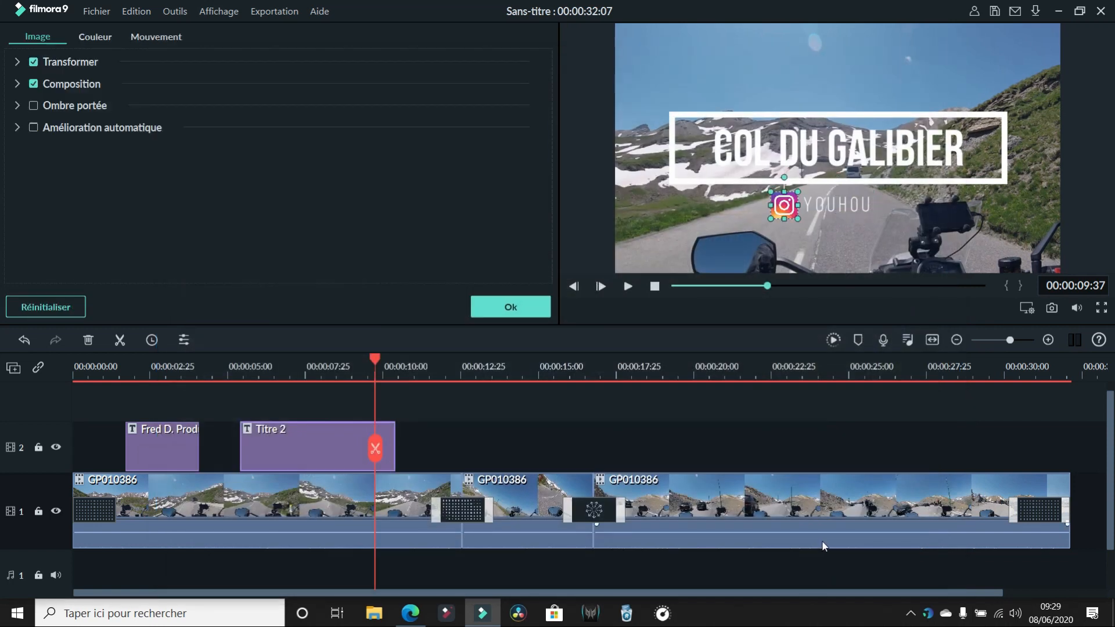
Step: Preview Titre 2 from its beginning with the added icon, and close the image settings
drag(374, 363, 243, 363)
click(628, 287)
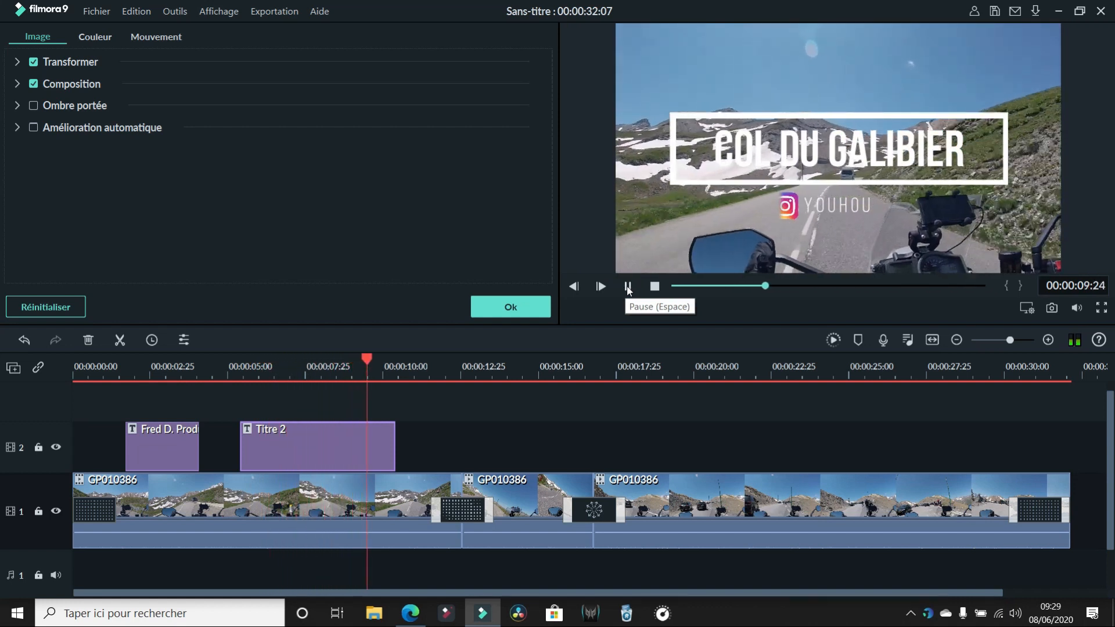
click(628, 287)
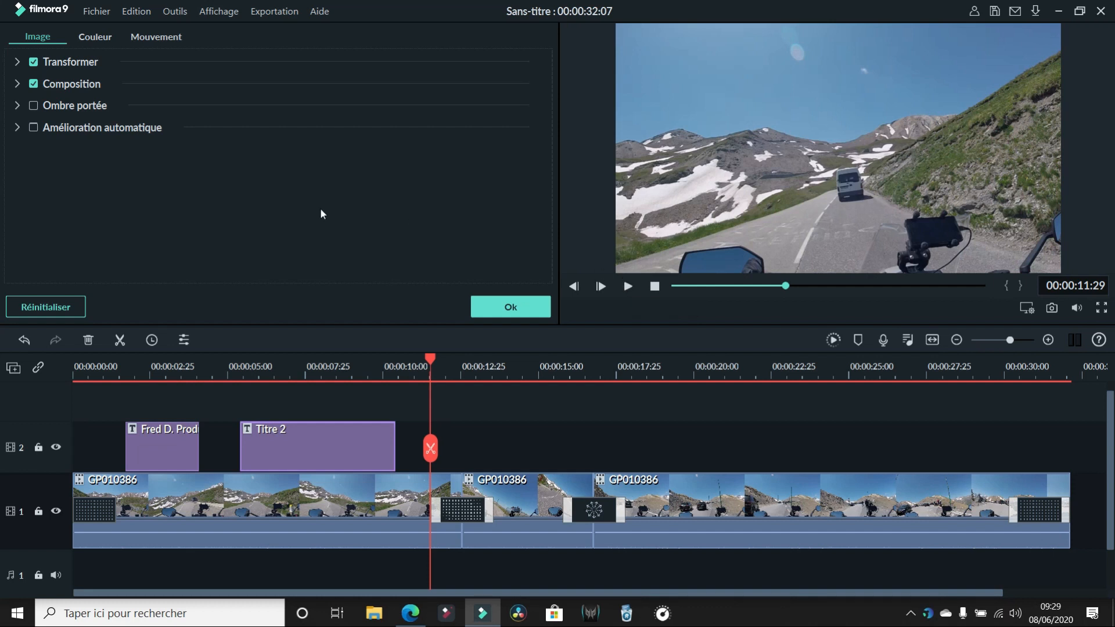
click(521, 304)
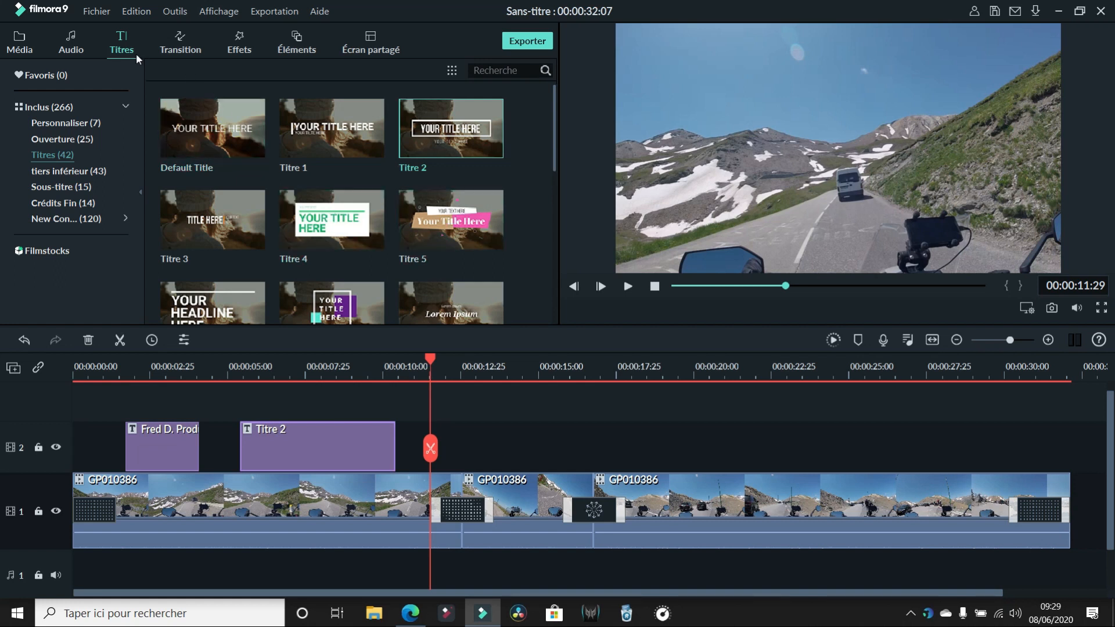
Step: Place the Rock track "Living Pulse - Go Goes" at the start of audio track 1
click(69, 42)
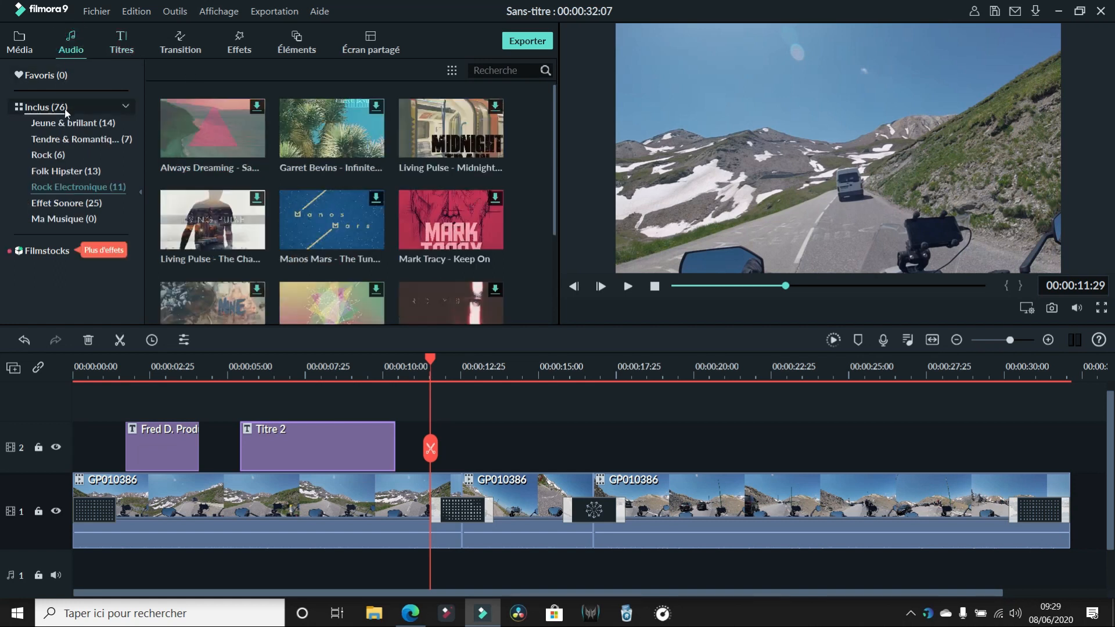
click(44, 156)
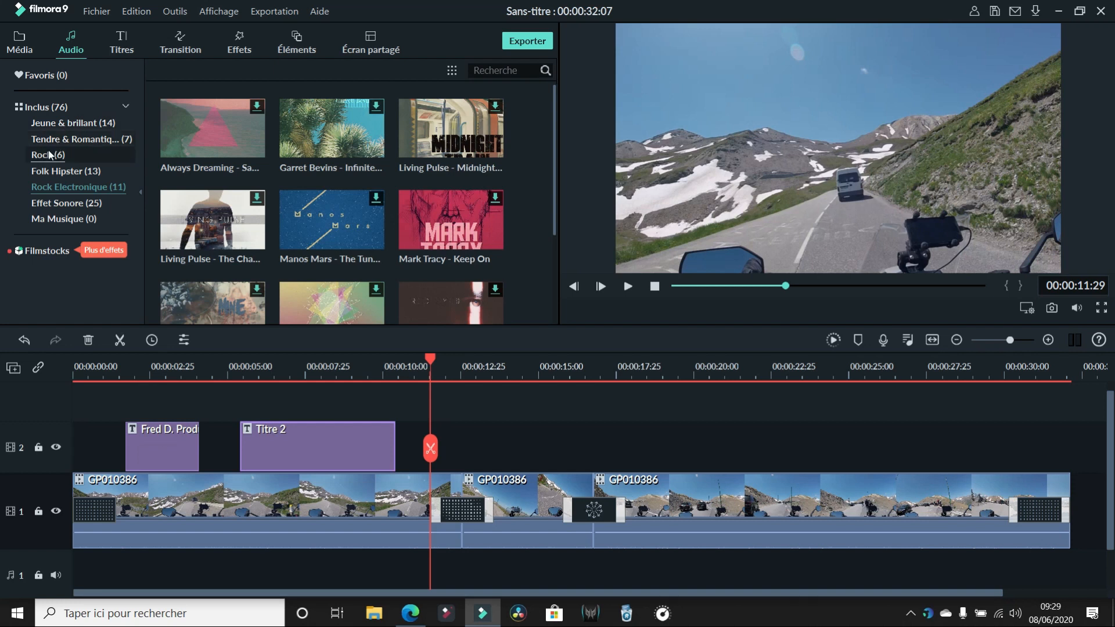
drag(213, 127, 78, 575)
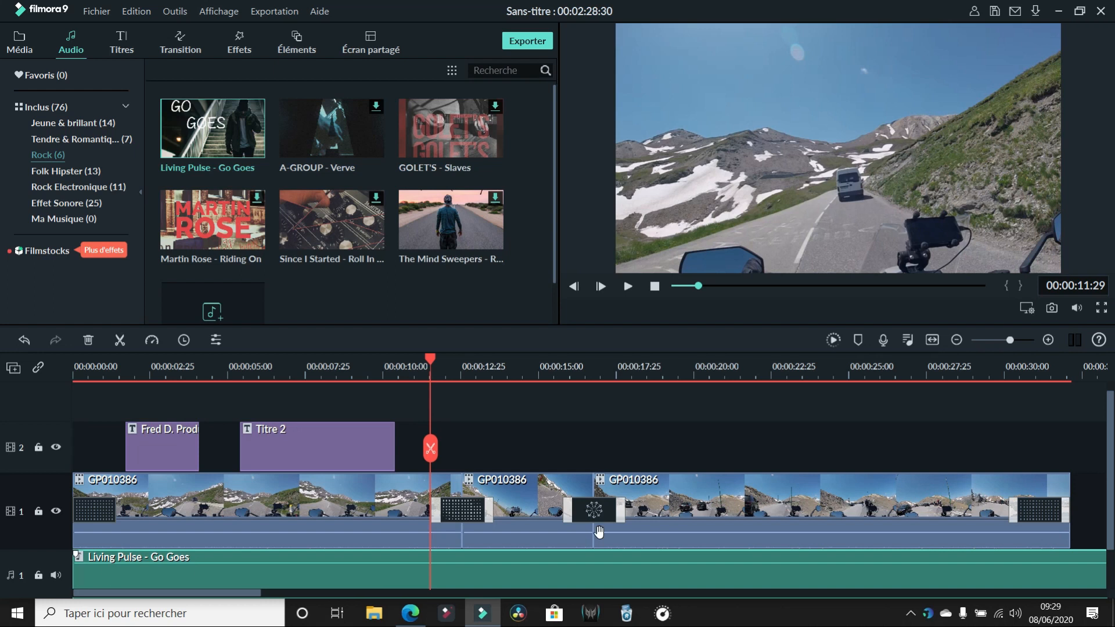
Step: Split the music at the end of the video, 00:00:32:07, and remove the excess part
click(1070, 379)
drag(1071, 361, 1072, 360)
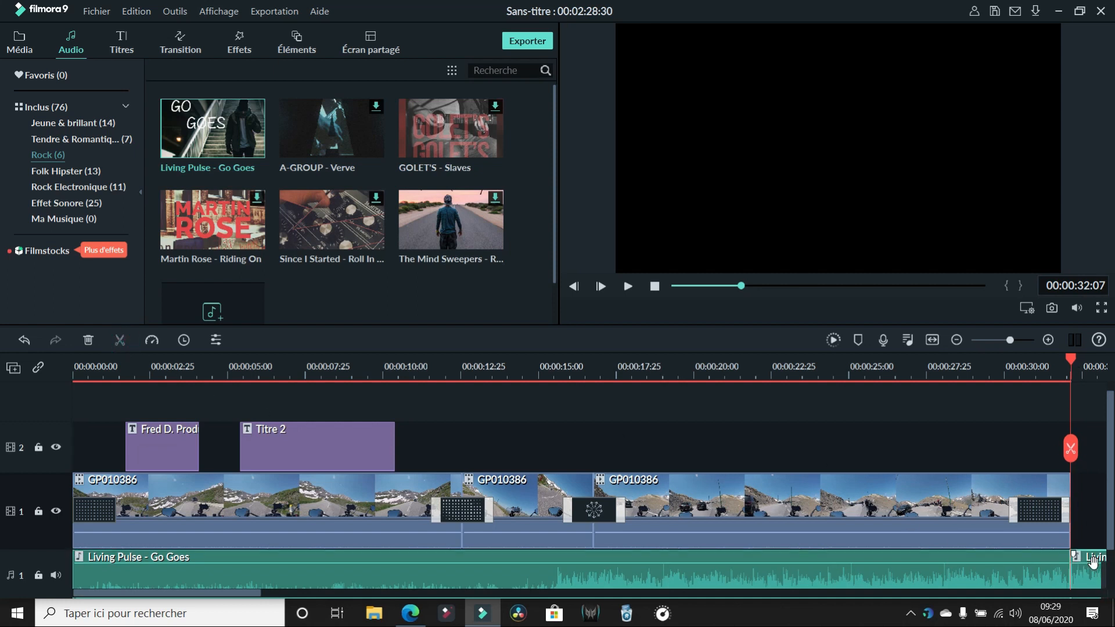
right_click(1094, 564)
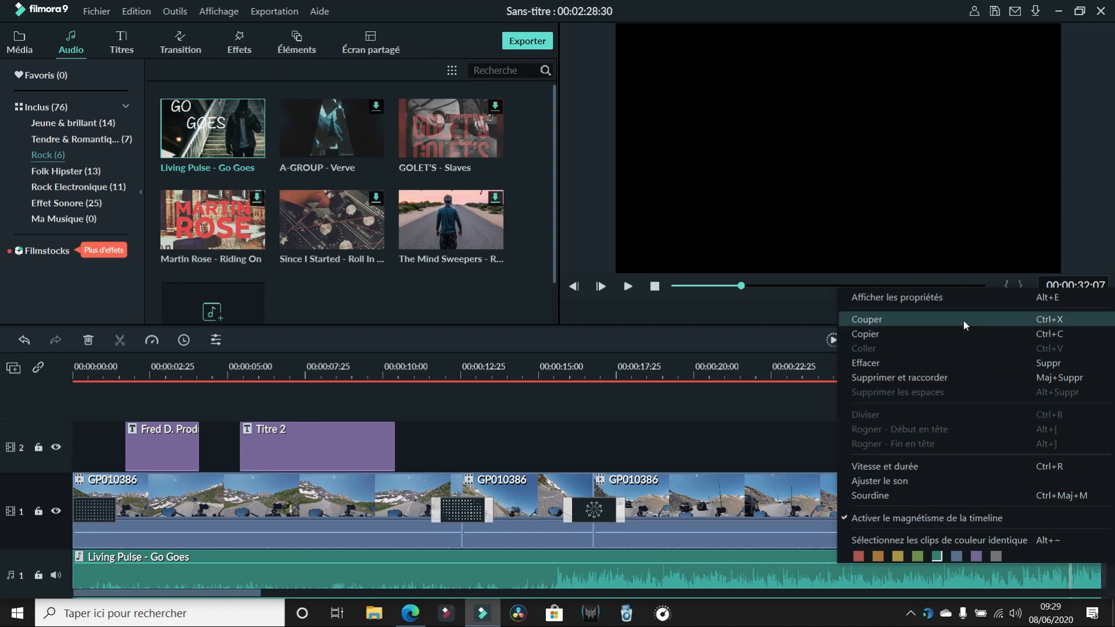
click(964, 320)
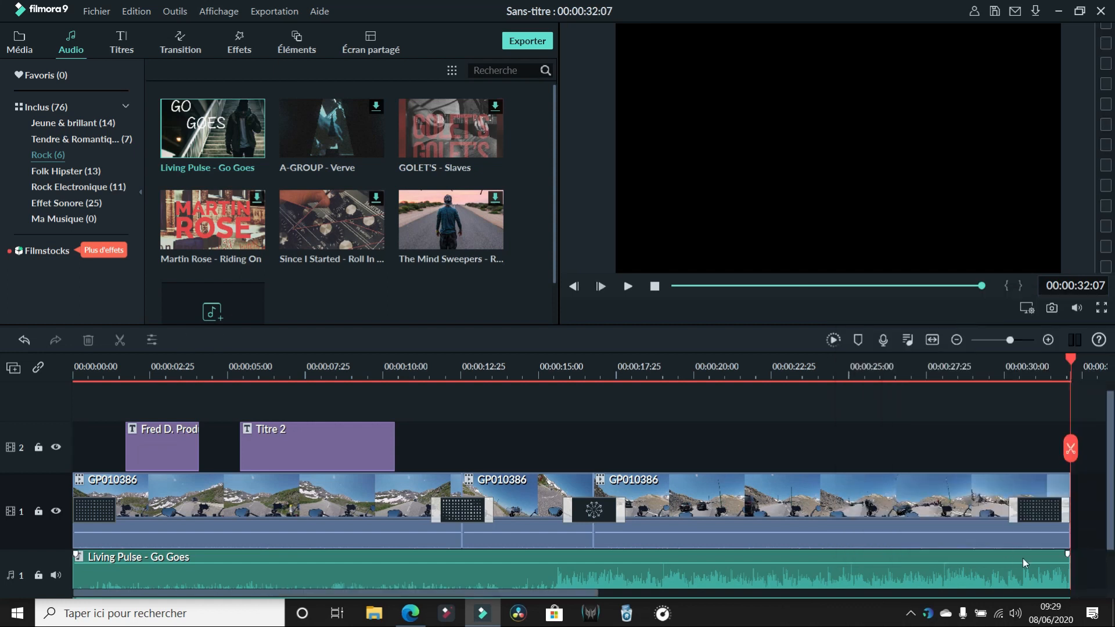
Step: Add a fade-out of about 1.9 s at the music's end and a fade-in of about 0.9 s at its start
drag(1064, 560, 1010, 553)
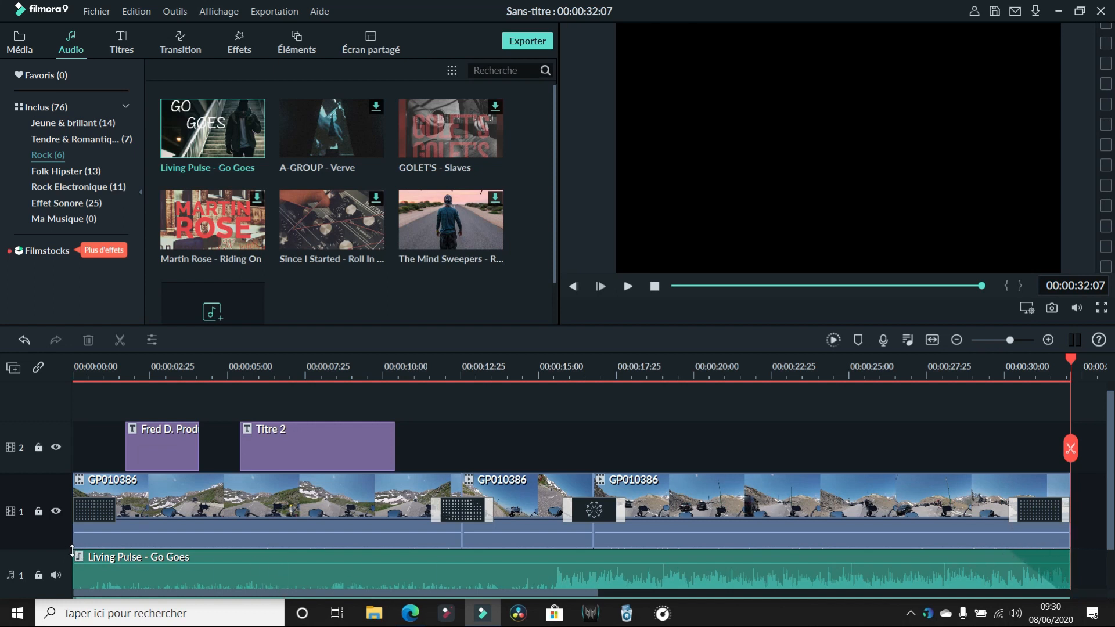
drag(80, 556, 104, 554)
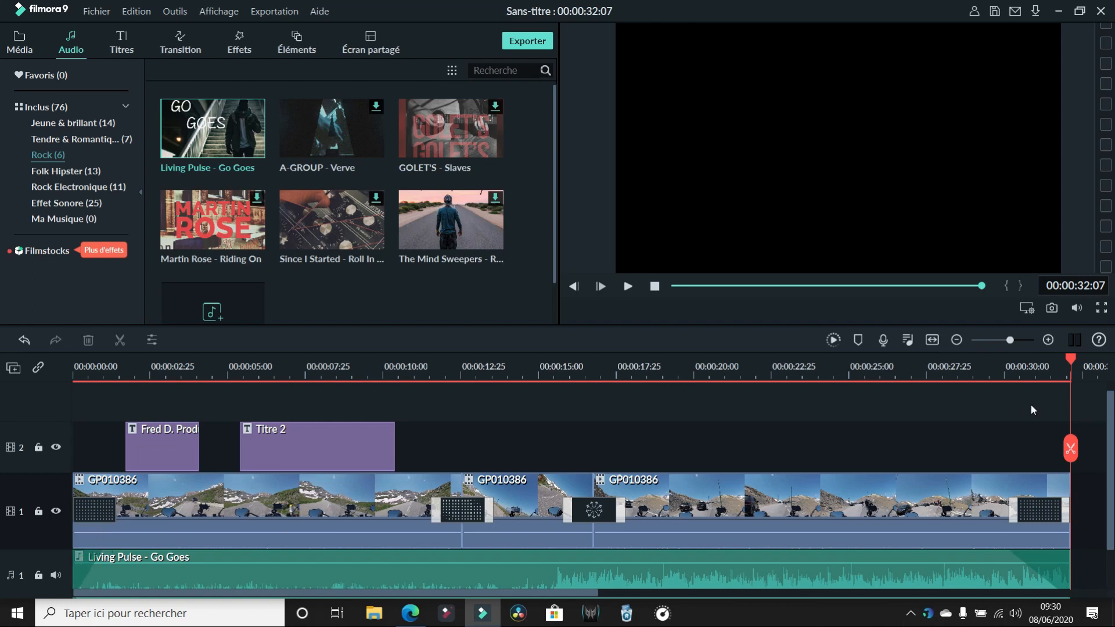
Step: Lower the music's volume to about -20 dB in its audio settings while playing from 00:00:05:10
drag(1071, 365, 234, 343)
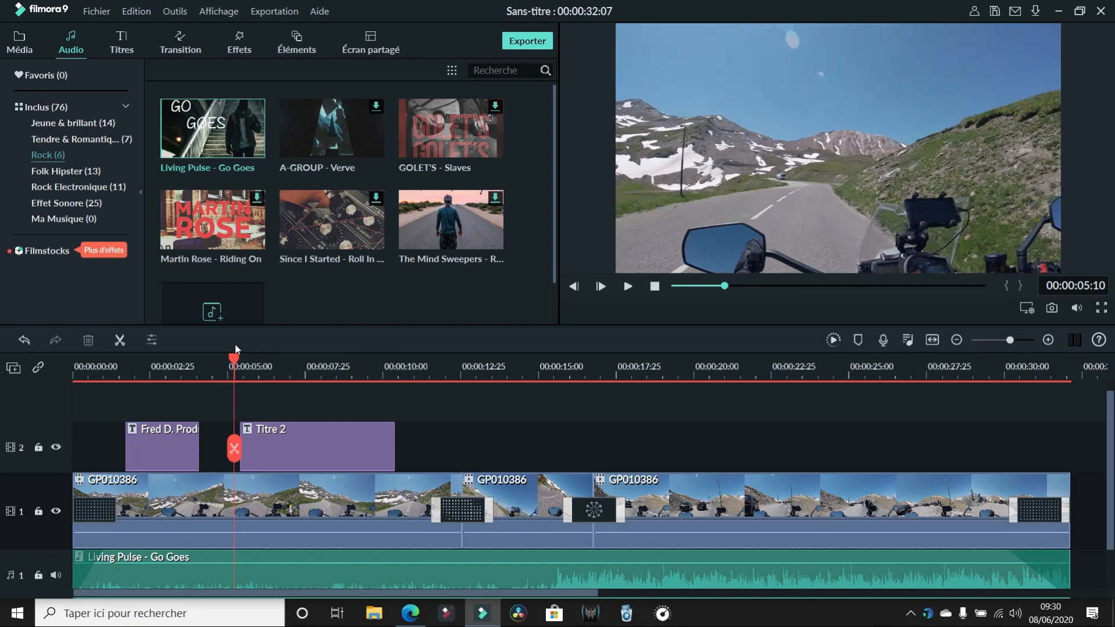
double_click(294, 566)
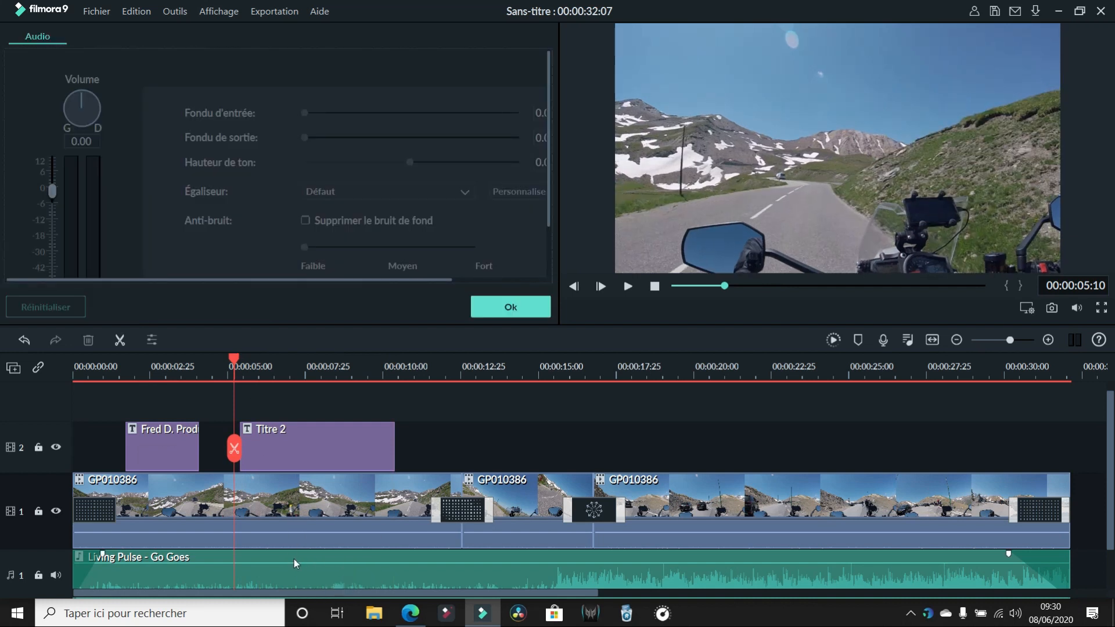
click(627, 286)
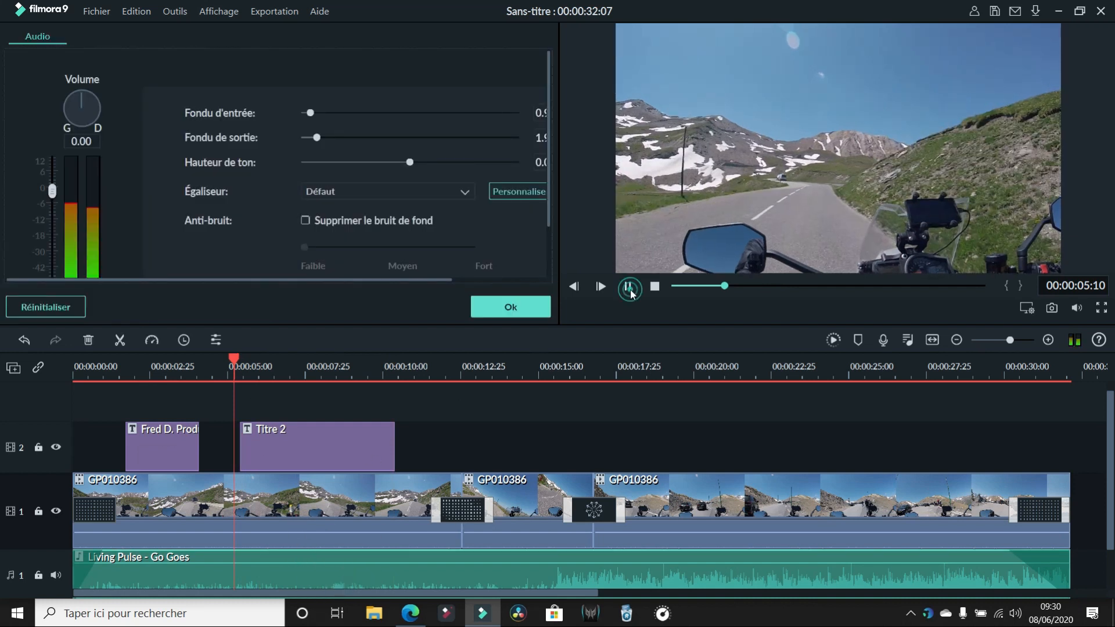
drag(52, 191, 45, 239)
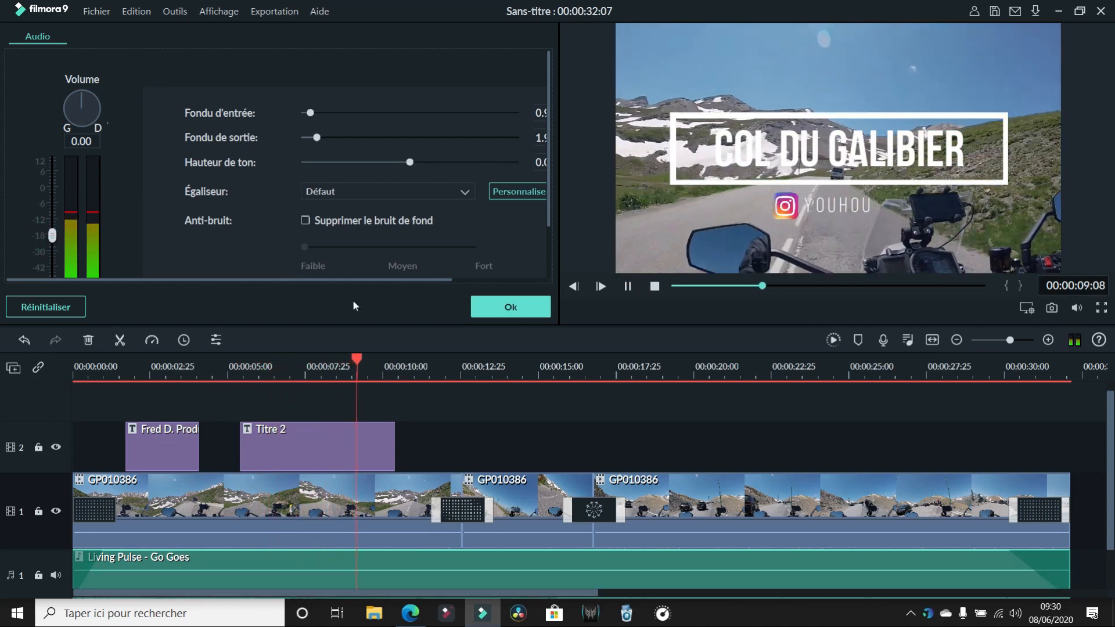
click(507, 305)
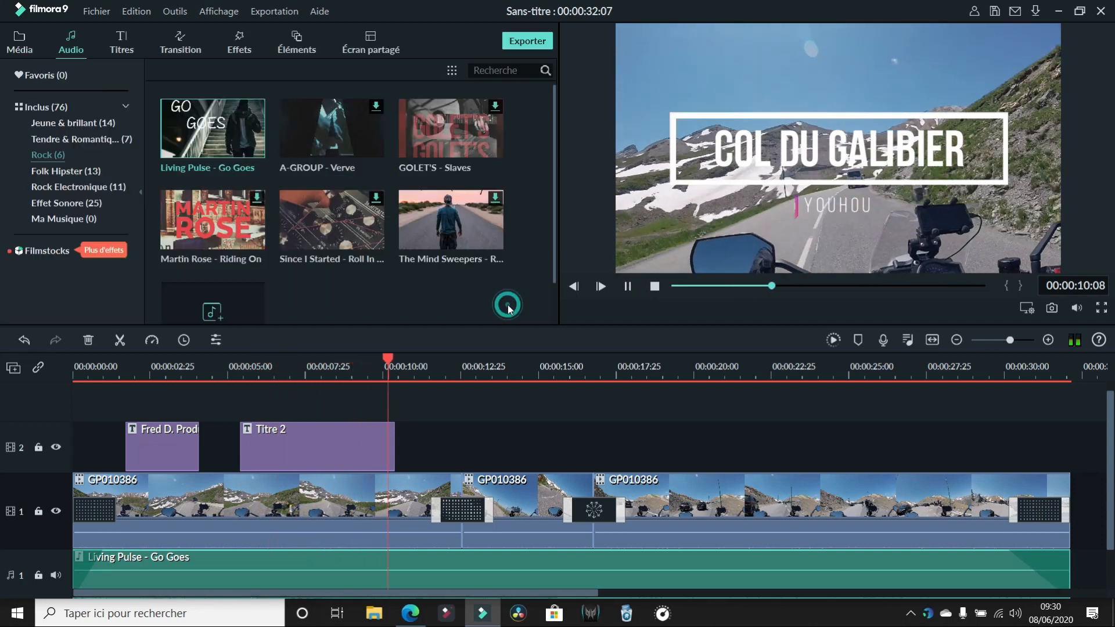
click(628, 287)
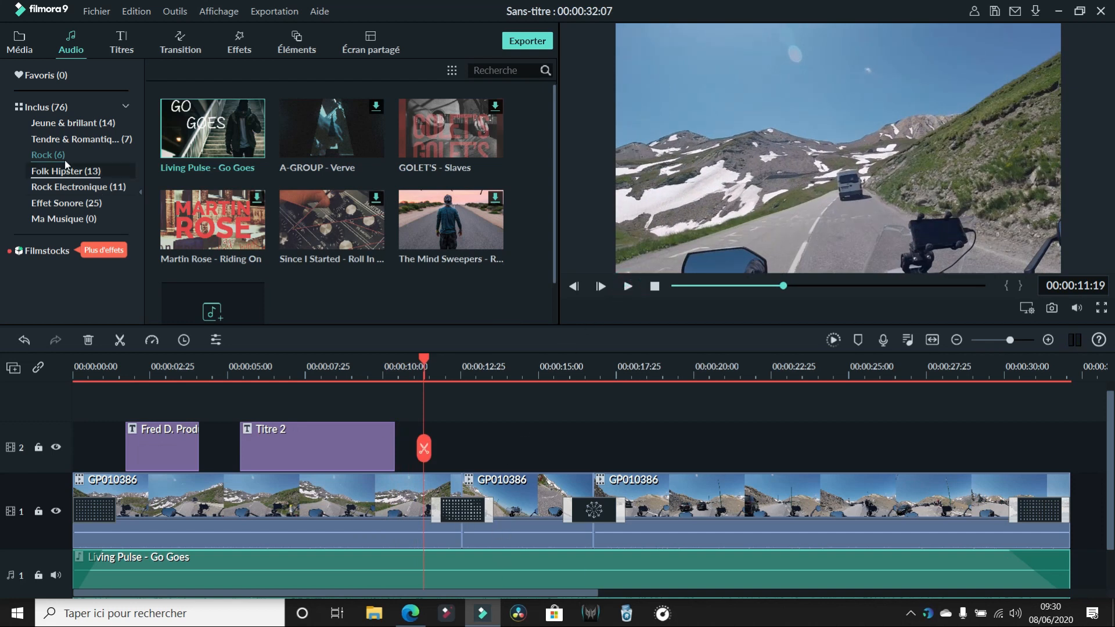
Step: Raise the music's volume directly on its timeline clip, and set the first GP010386 segment's volume to -9 dB
mouse_move(527, 573)
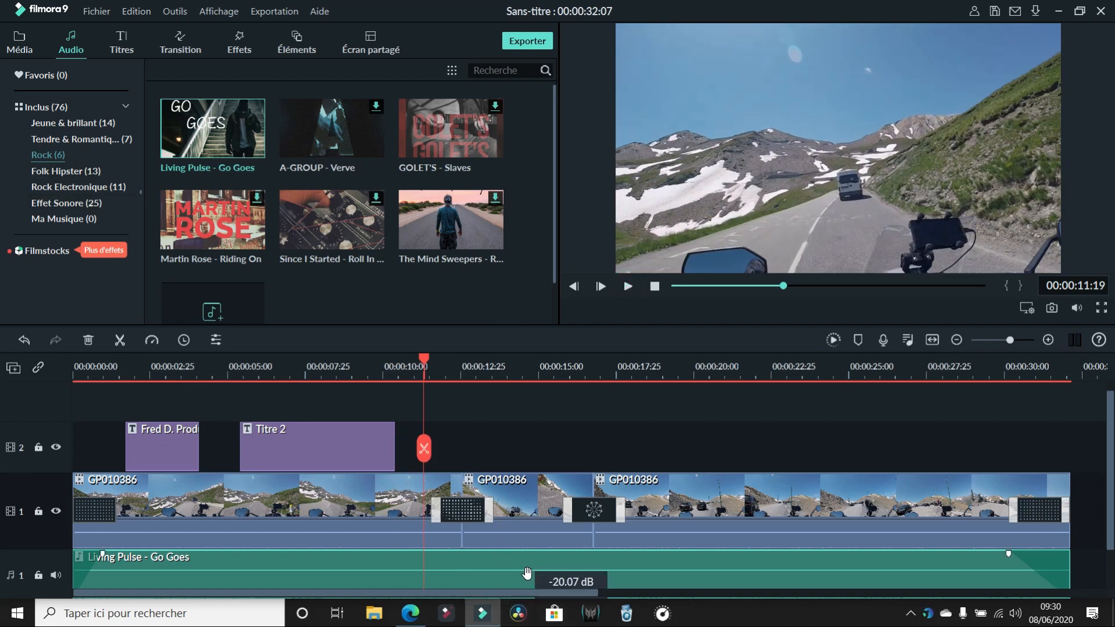
drag(527, 575, 527, 566)
mouse_move(358, 532)
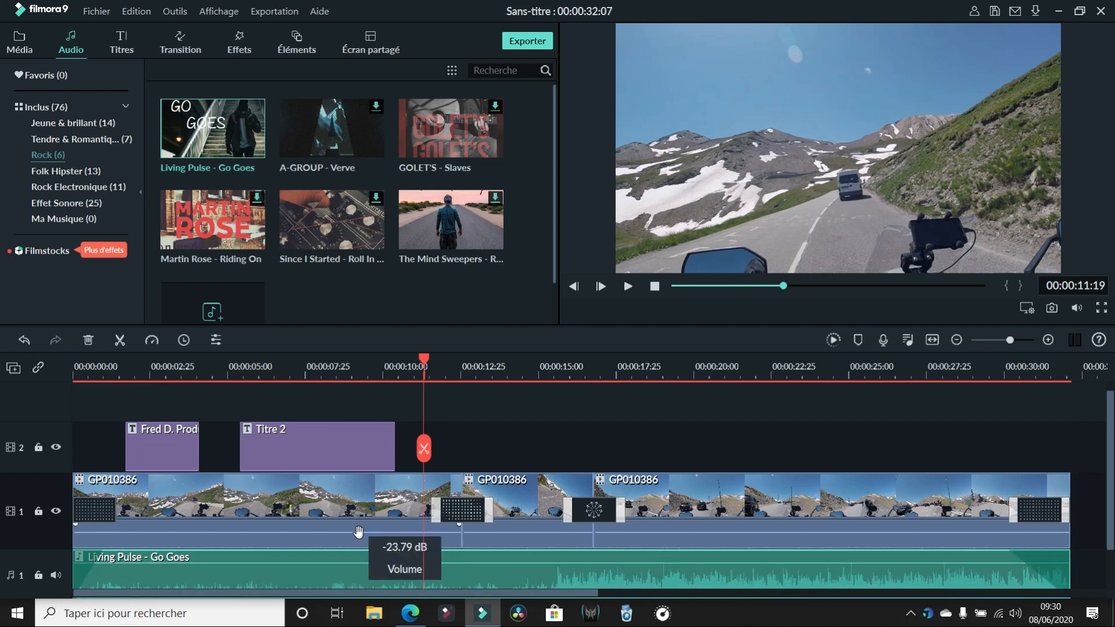
drag(351, 535, 353, 532)
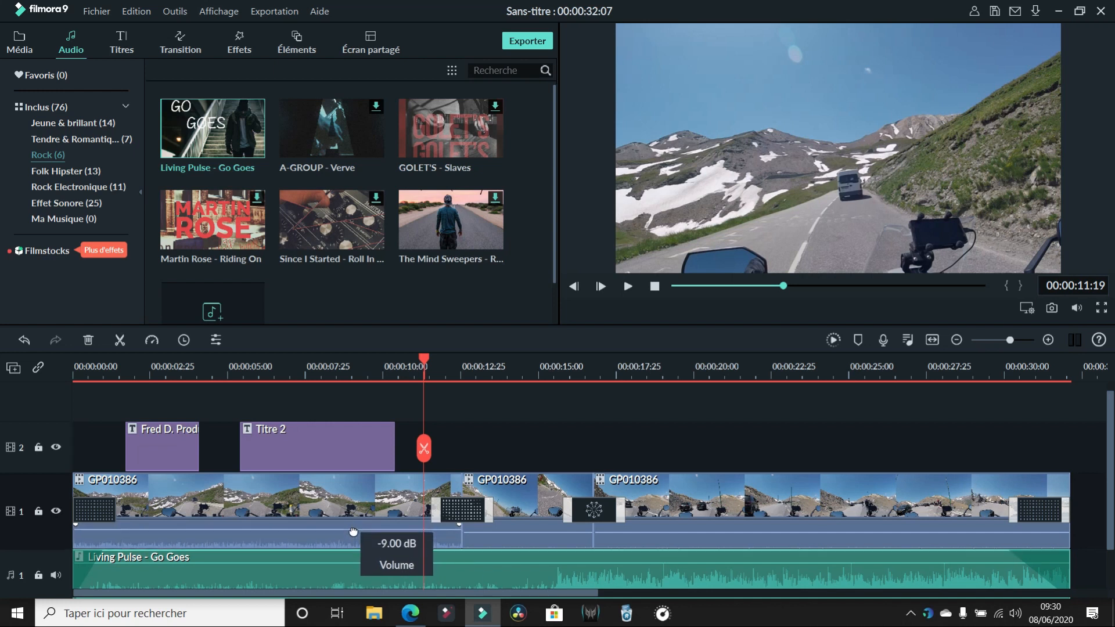
drag(425, 359, 53, 364)
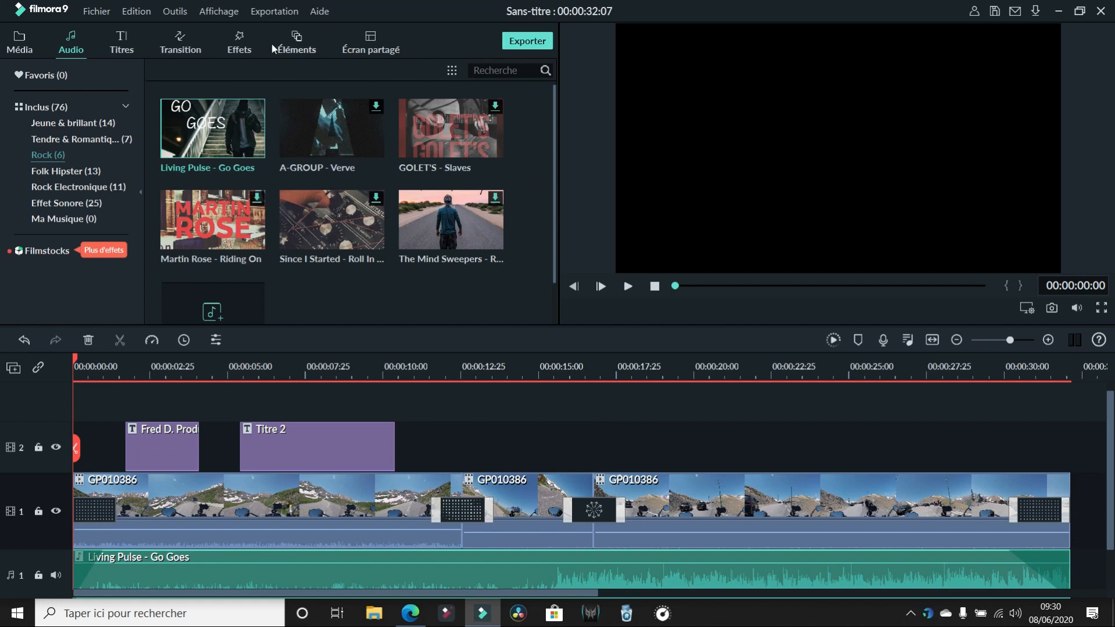
click(105, 17)
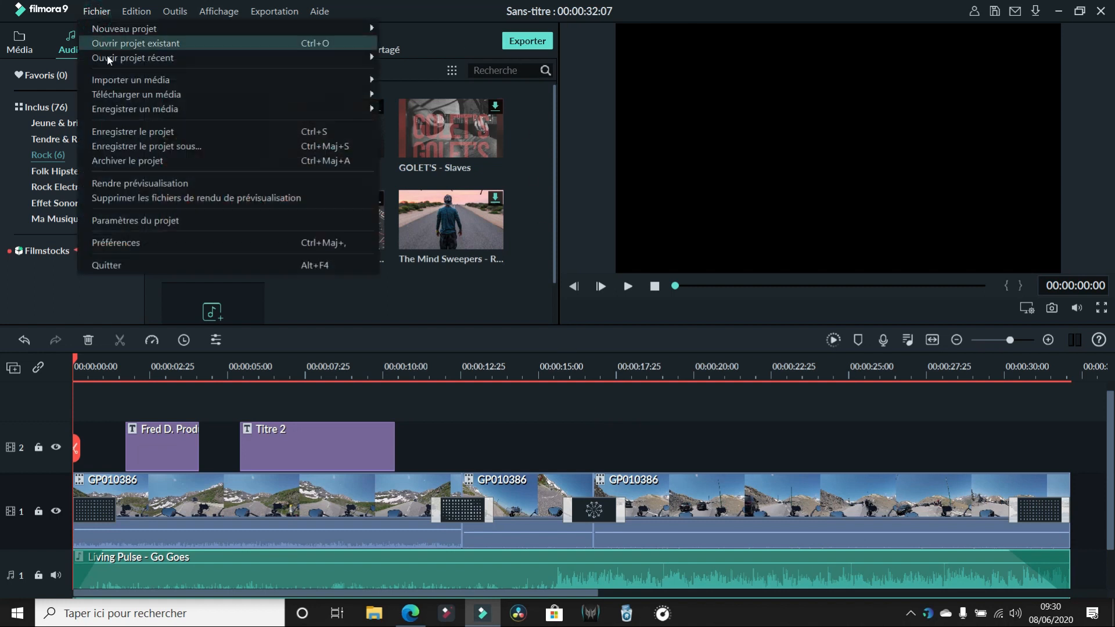
click(124, 147)
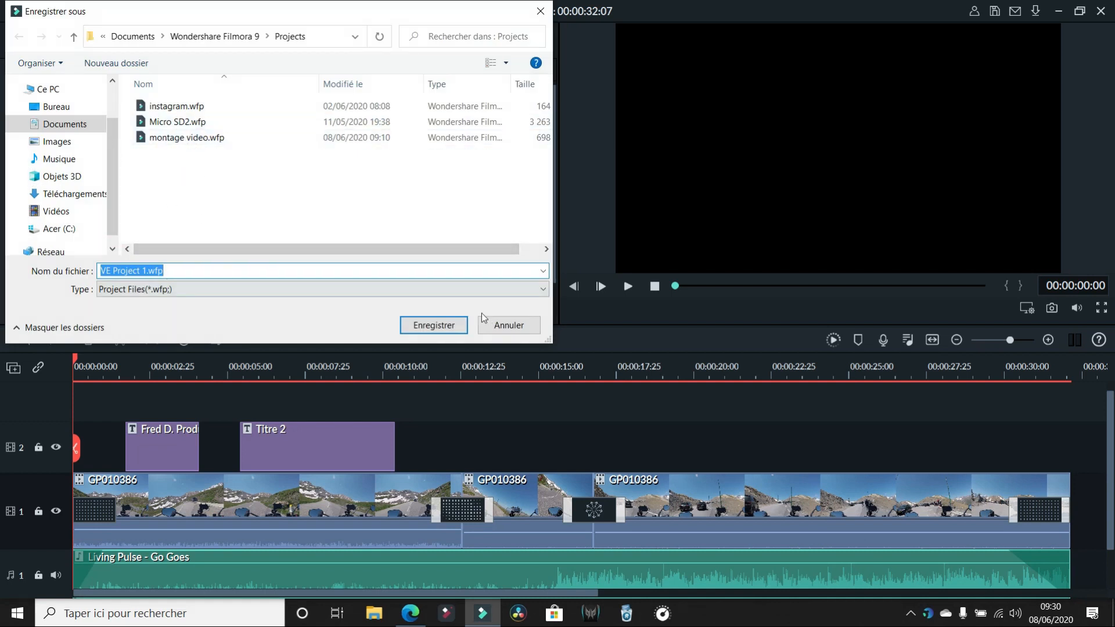
click(501, 325)
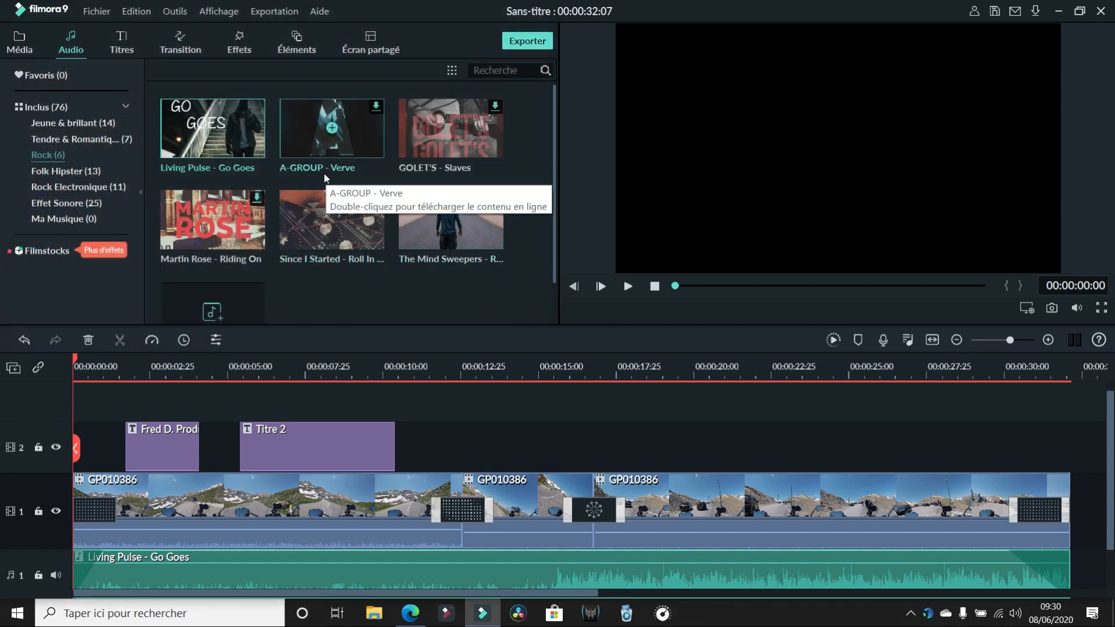
Step: Open the export settings for a local MP4, compare the quality presets, and confirm the Optimale quality
click(524, 39)
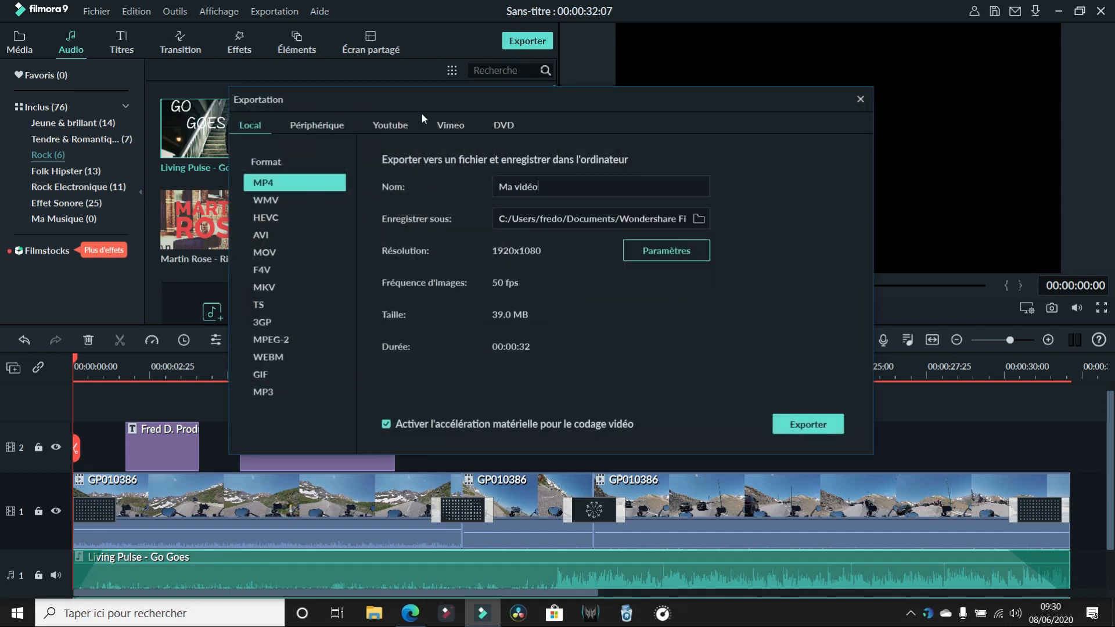
triple_click(529, 184)
click(656, 249)
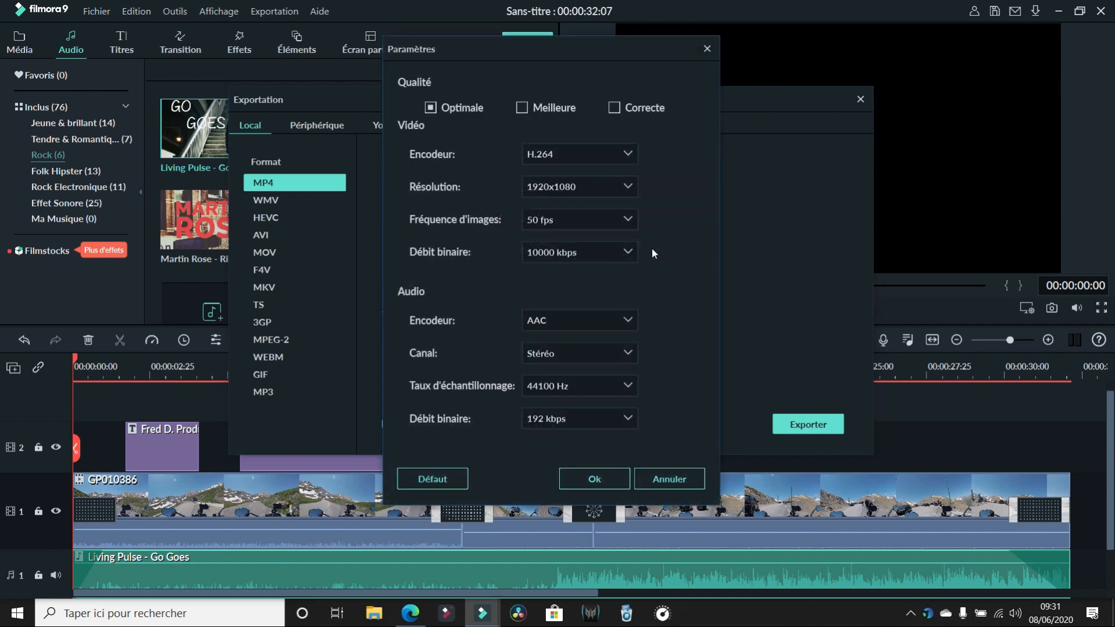
click(522, 108)
click(429, 108)
click(603, 480)
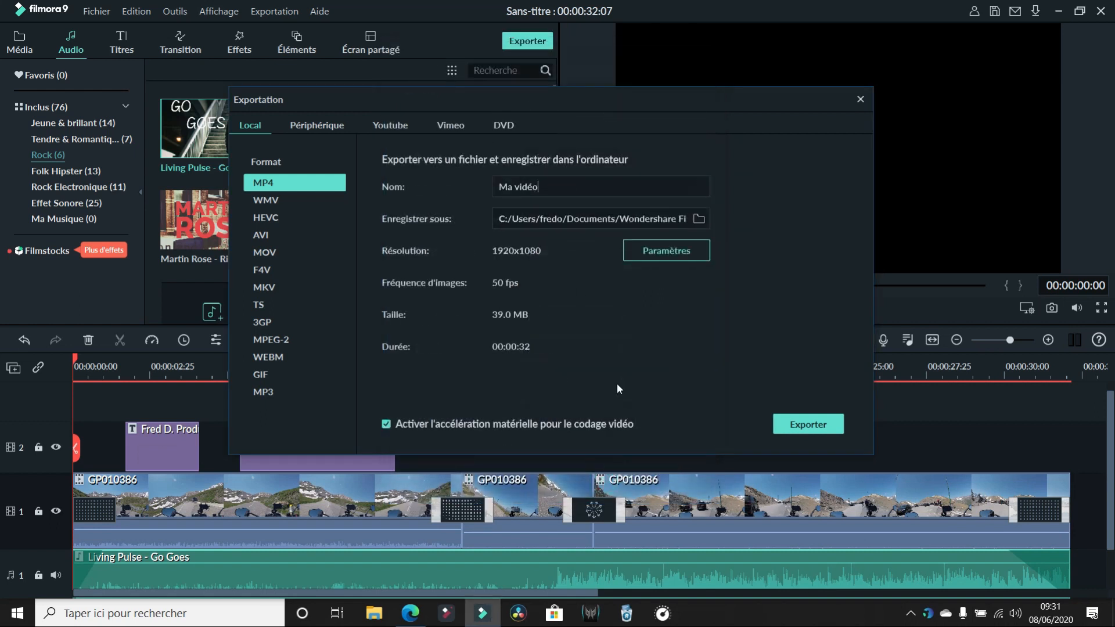
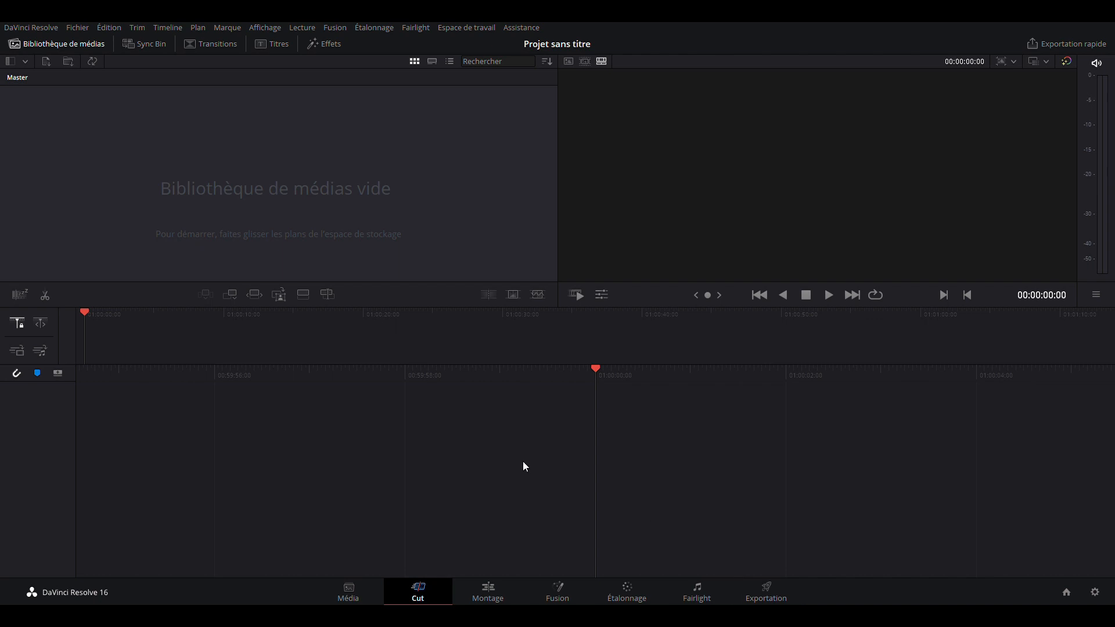
Step: Switch to DaVinci Resolve 16 and import DJI_0199_005.MP4 from the subfolder of Moto 2020 / Croix de Fer Mai into the media library
click(348, 588)
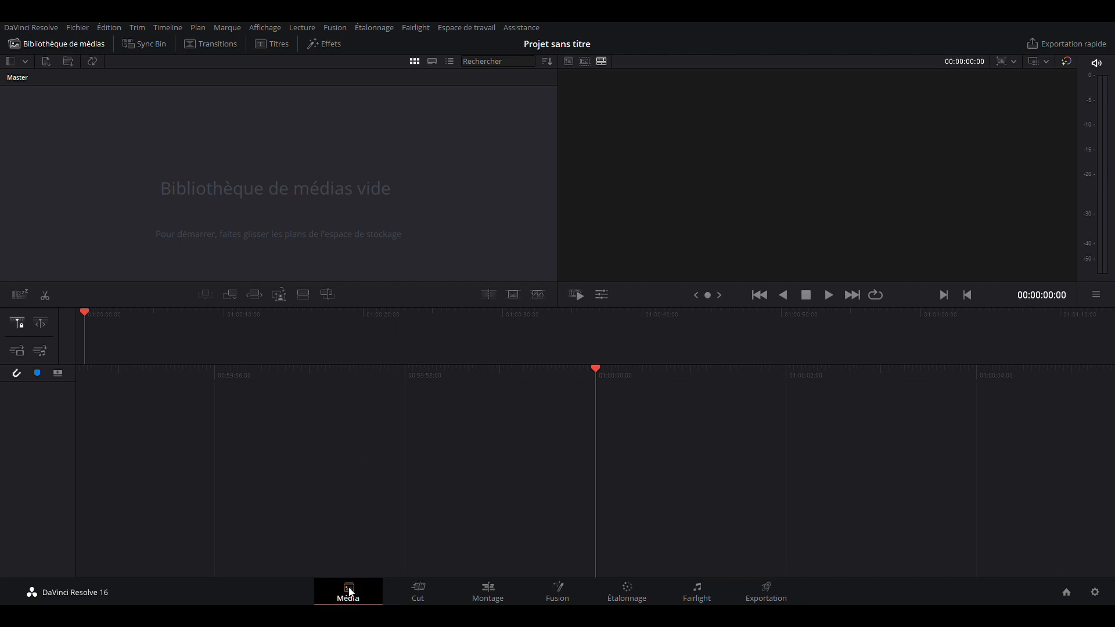
click(83, 97)
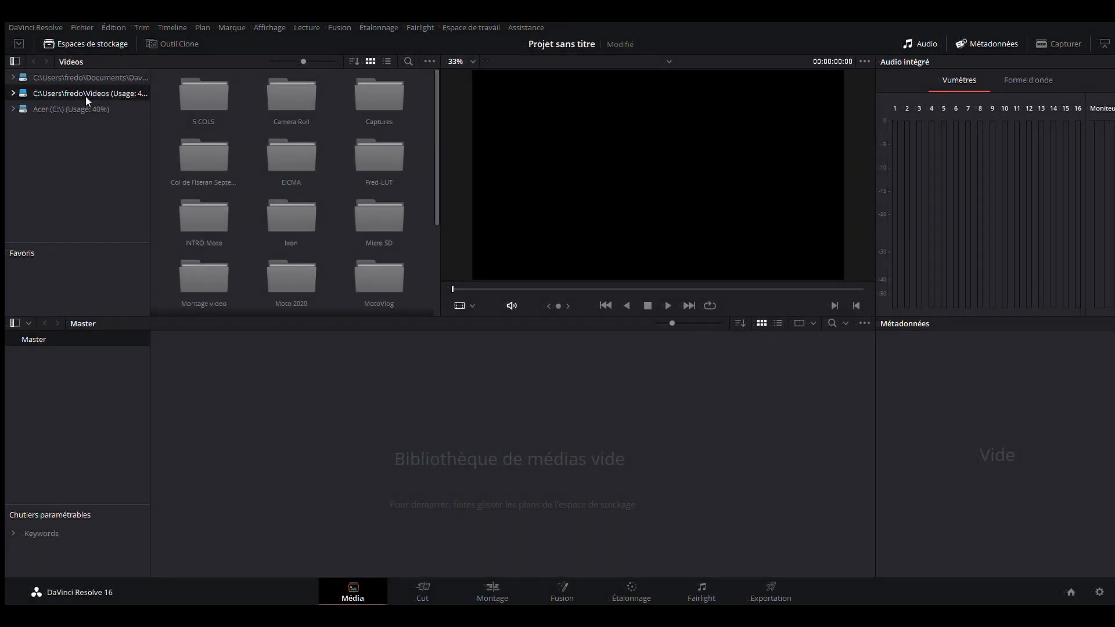
double_click(287, 283)
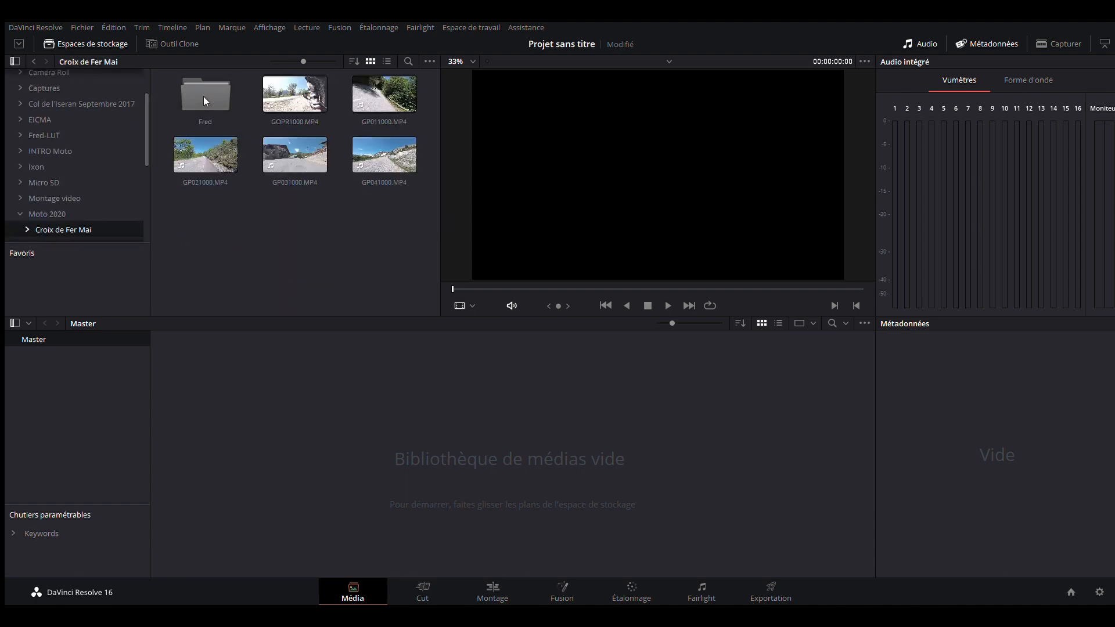
double_click(203, 99)
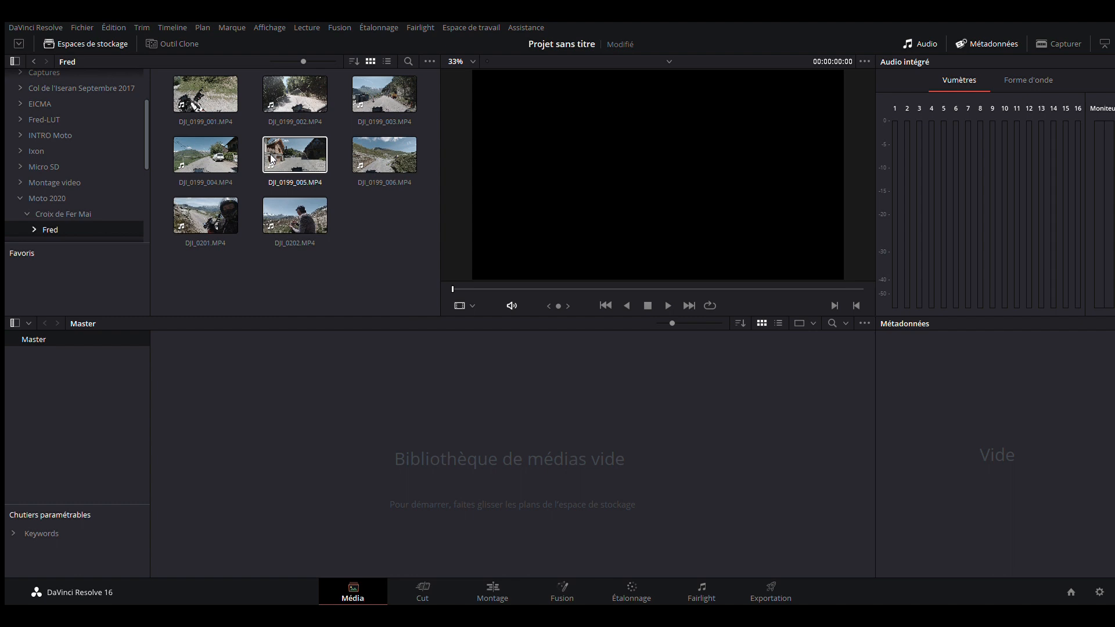
click(301, 154)
drag(302, 155, 259, 372)
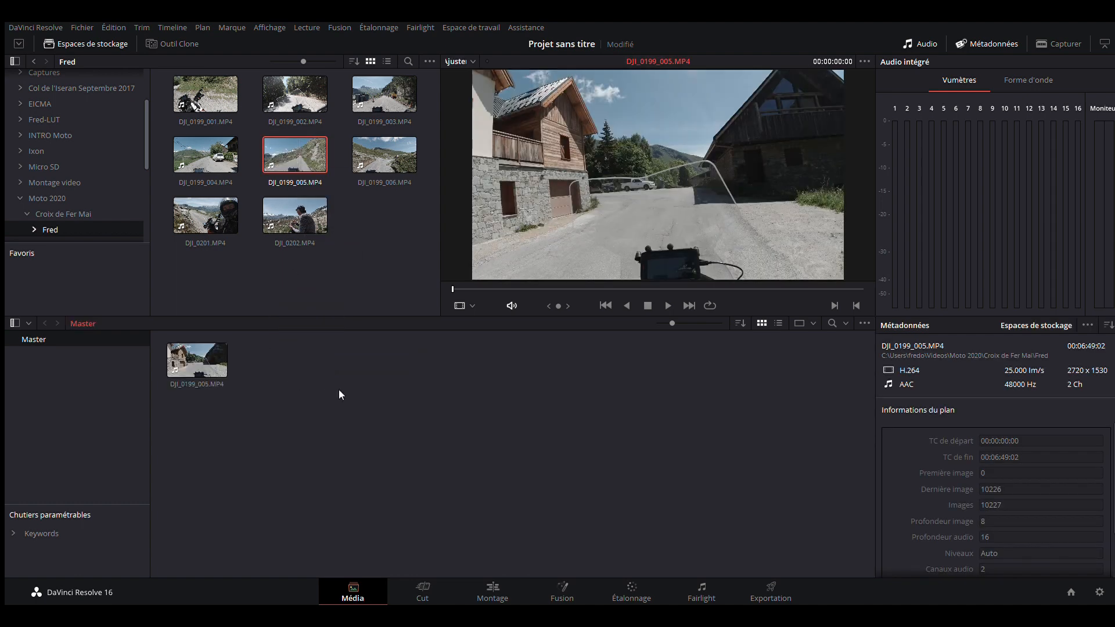
Step: Preview DJI_0199_005.MP4 on the Cut page, and place it on a new timeline on the Montage page
click(419, 592)
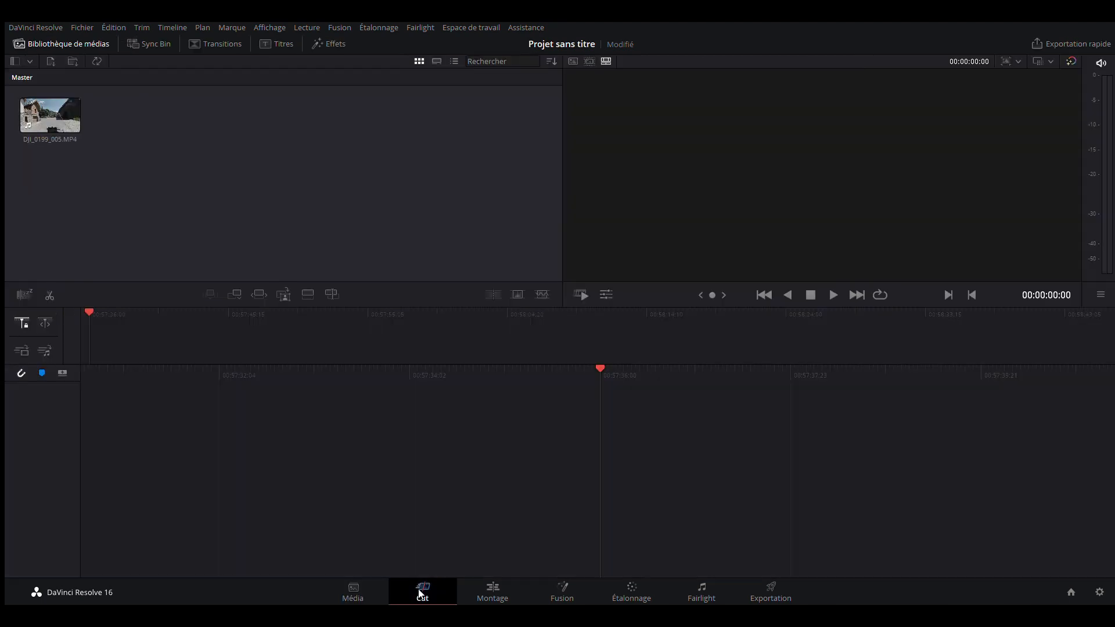
click(61, 124)
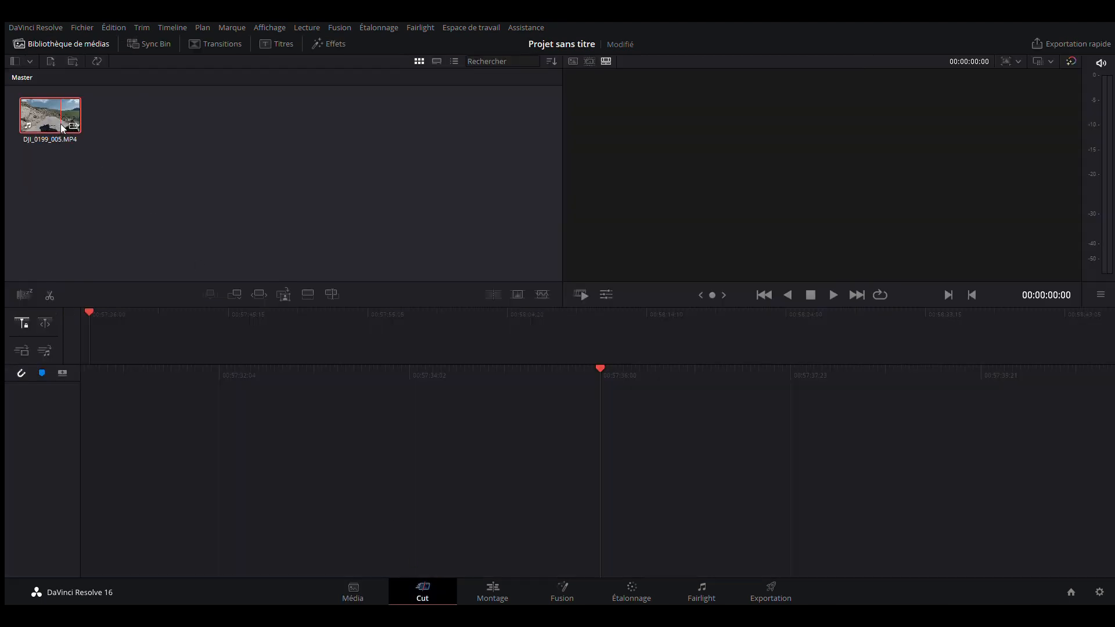
double_click(61, 124)
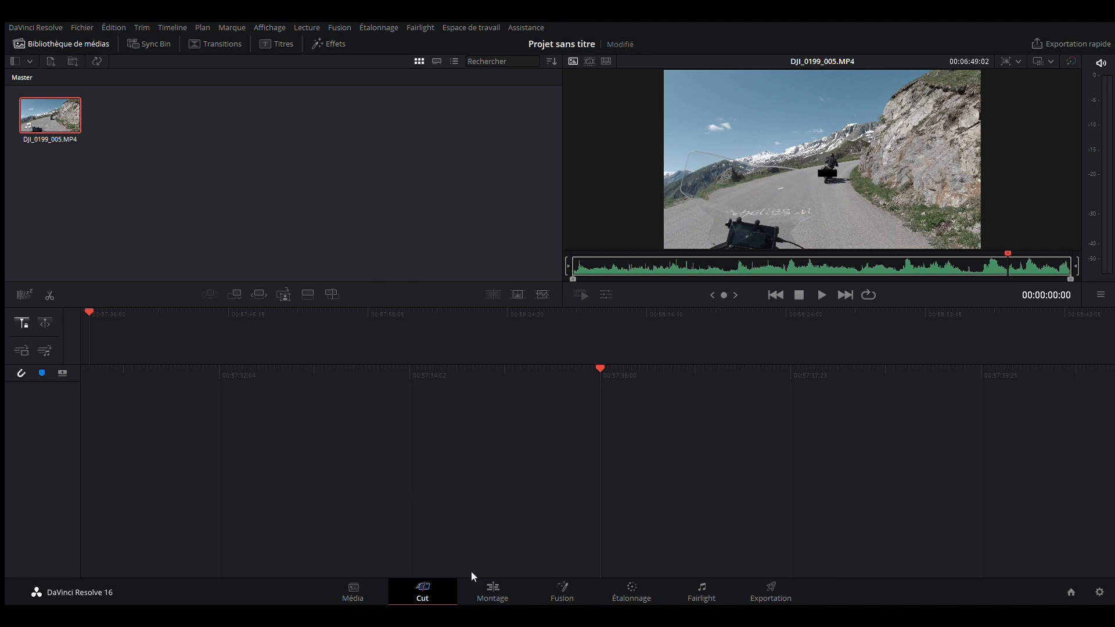
click(491, 592)
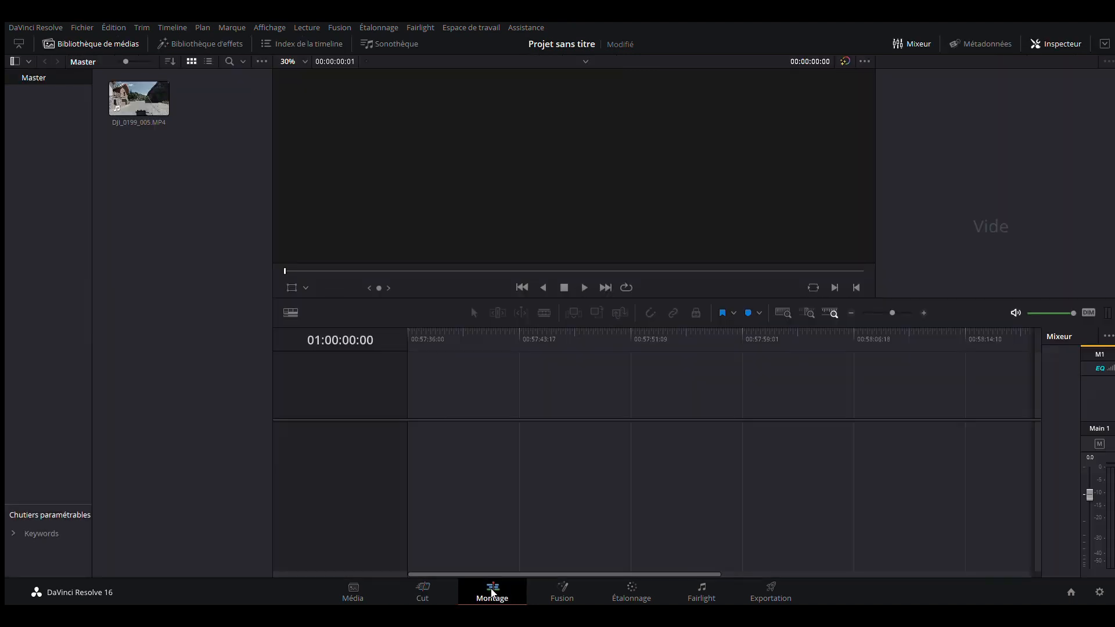
drag(156, 114, 438, 454)
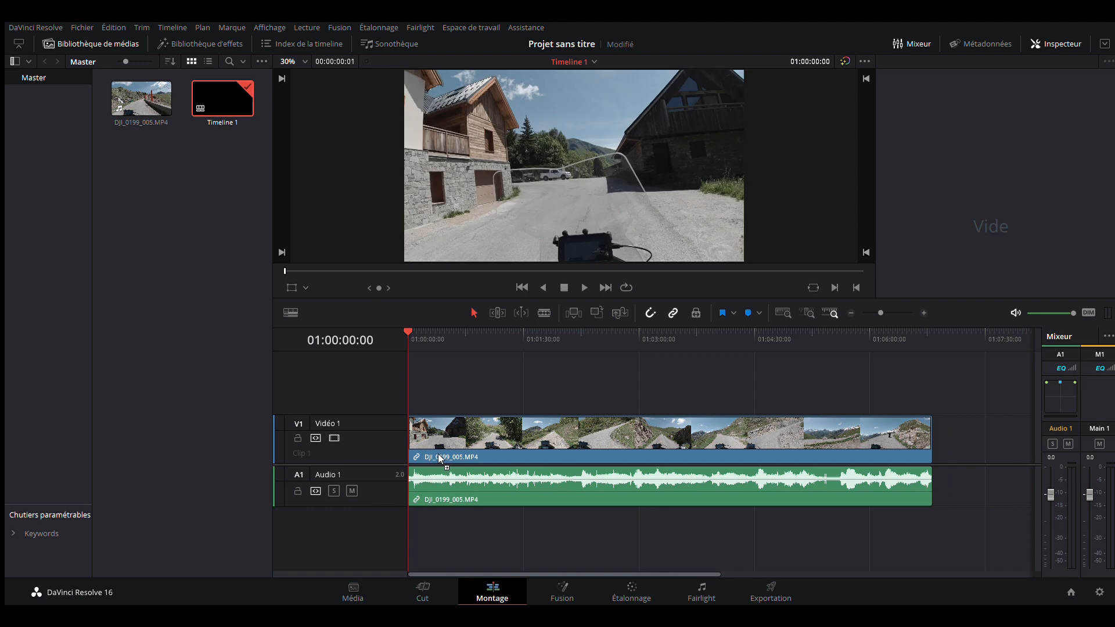
Step: Split the DJI_0199_005.MP4 clip at 01:05:27:16 and at 01:05:33:01 with the blade tool, playing the passage between the cuts
click(810, 332)
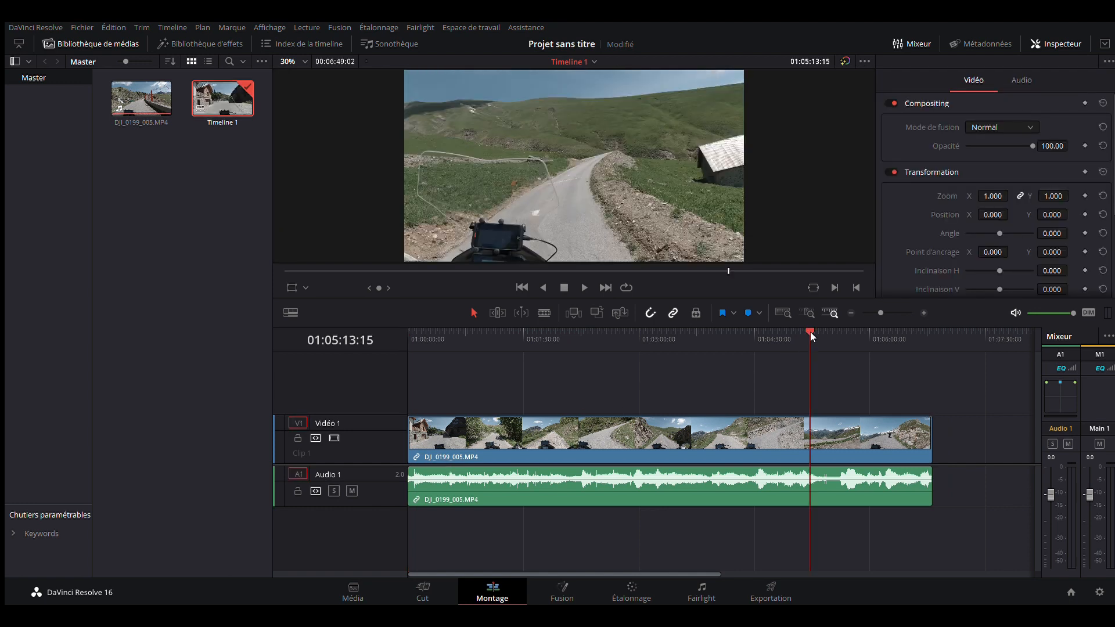
drag(810, 332, 828, 332)
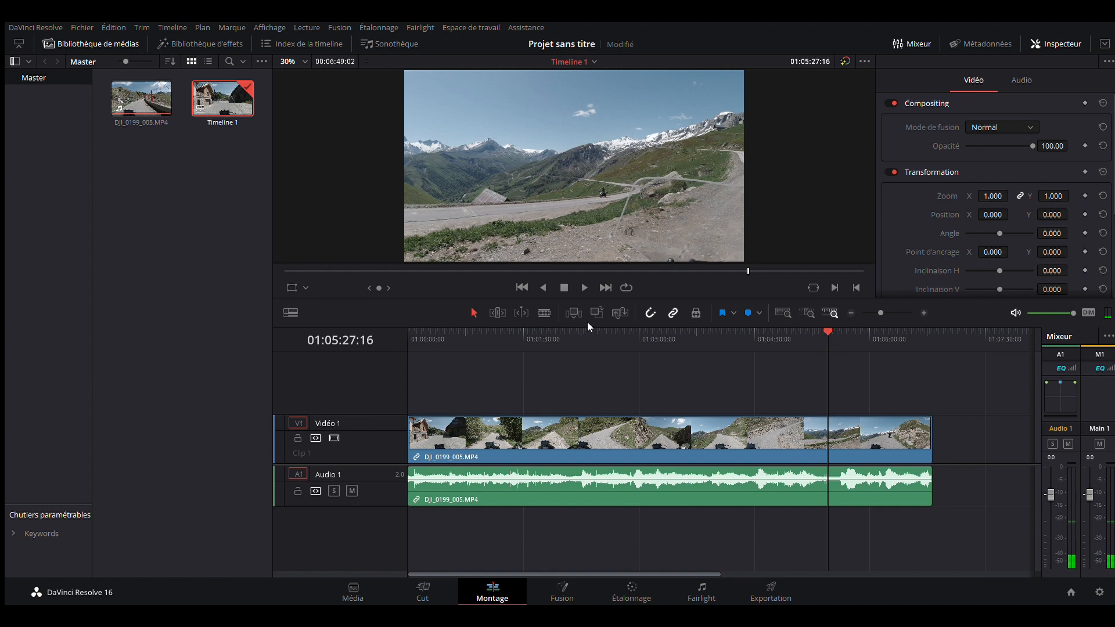
click(546, 312)
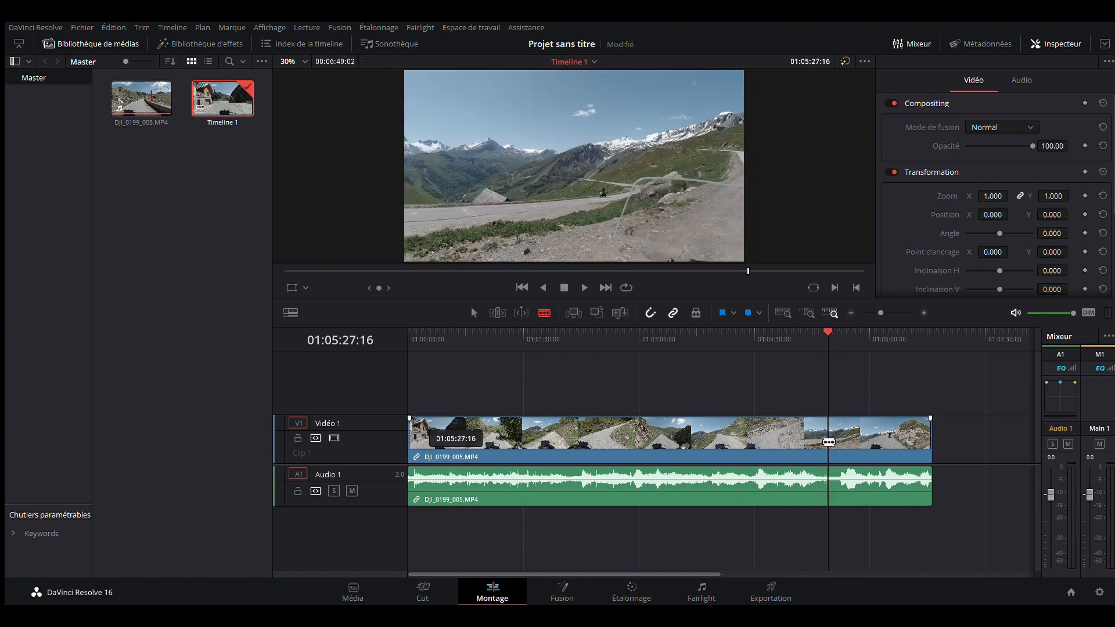
click(832, 442)
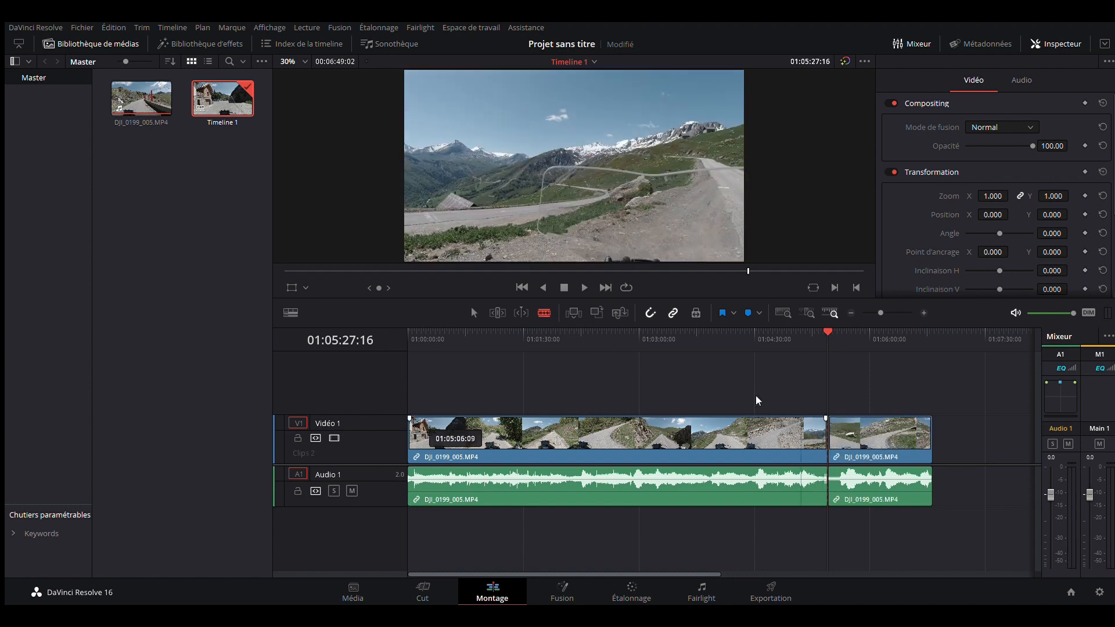
click(584, 289)
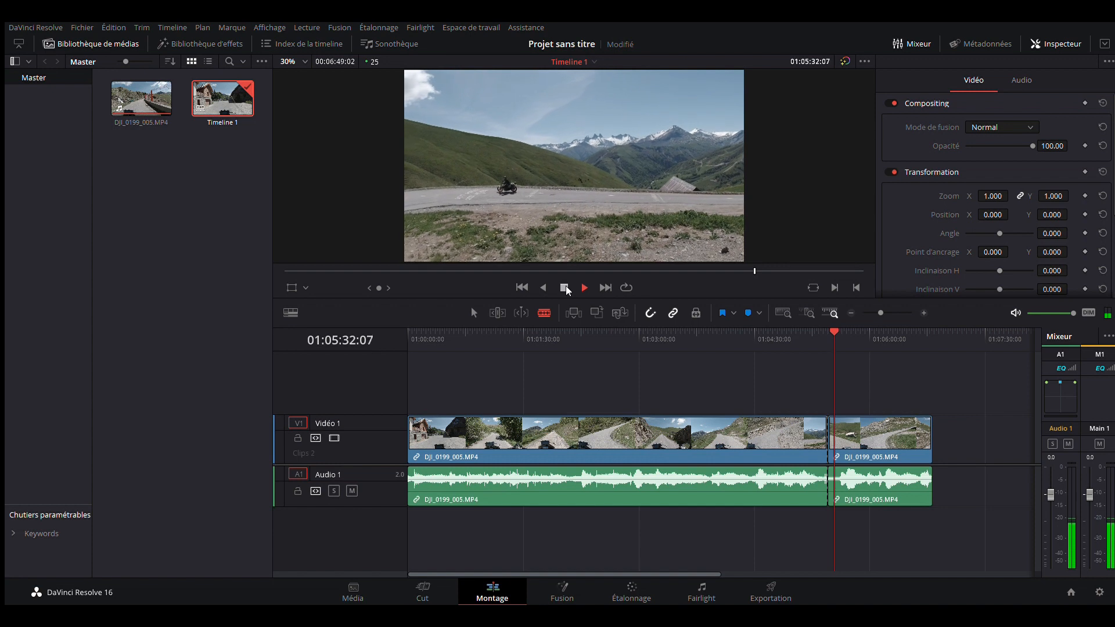
click(565, 288)
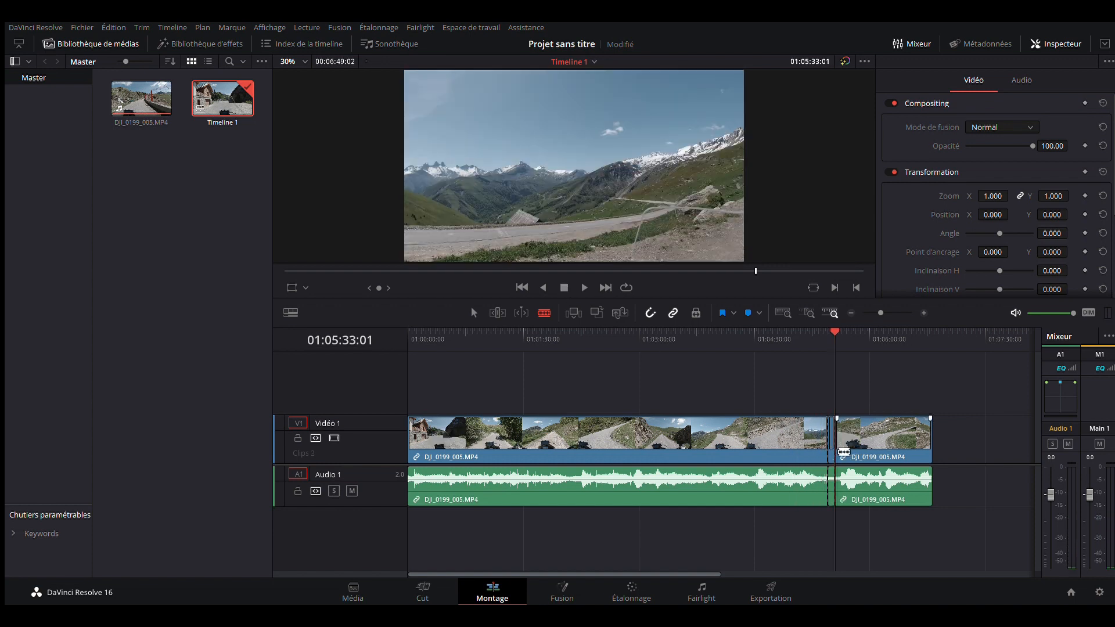
click(836, 439)
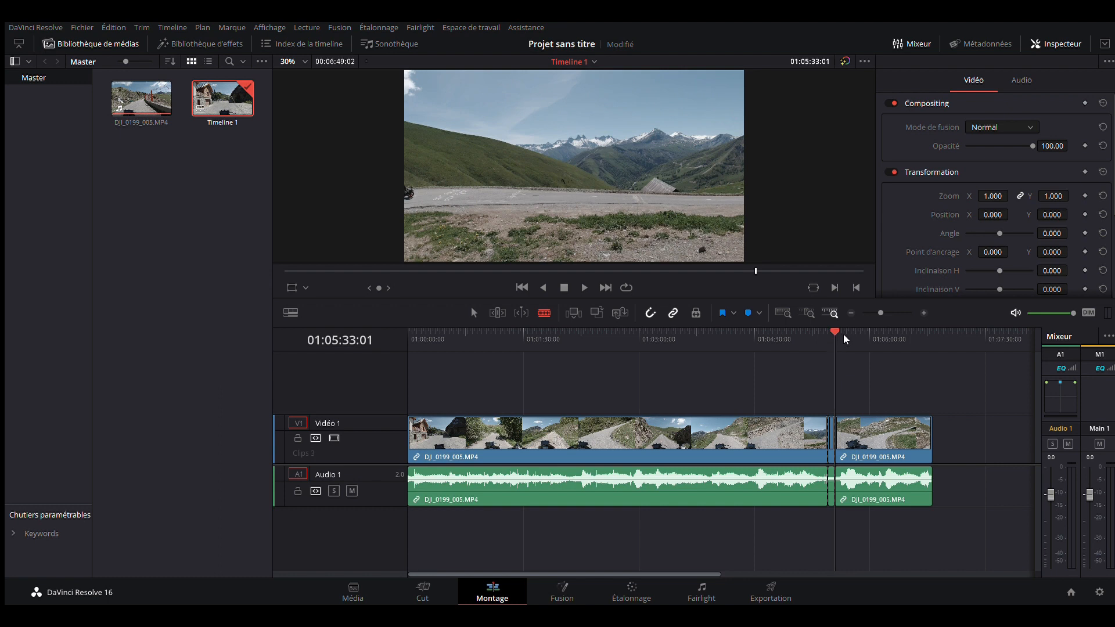
Step: Split the remaining end of the clip at 01:05:51:04 and 01:06:01:03, and return to the selection tool
drag(846, 338, 861, 336)
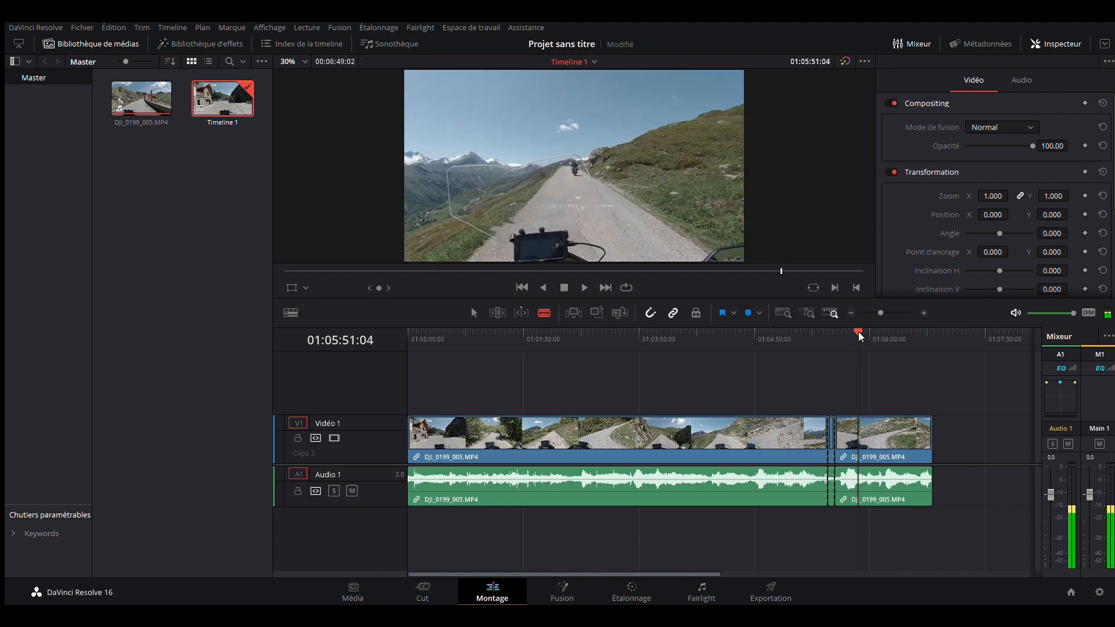
click(859, 444)
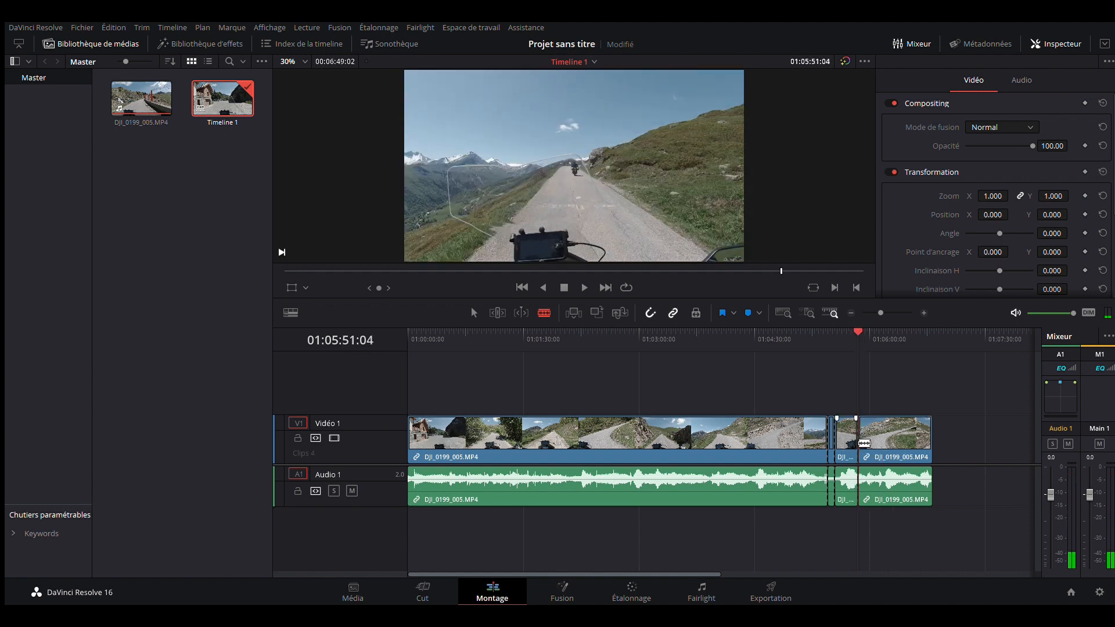
click(872, 335)
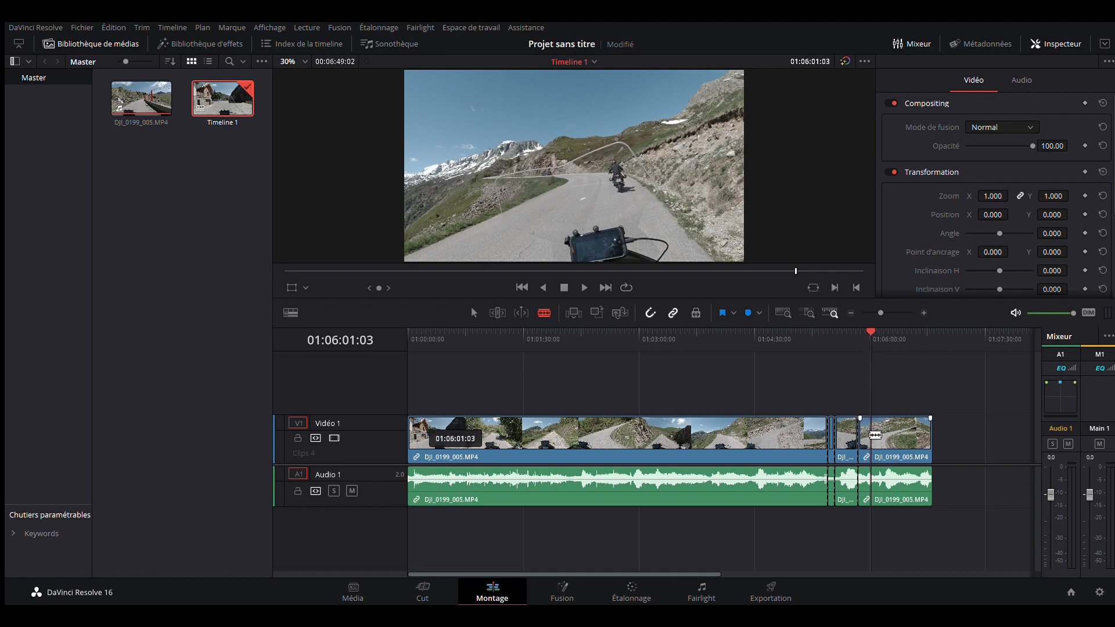
click(876, 437)
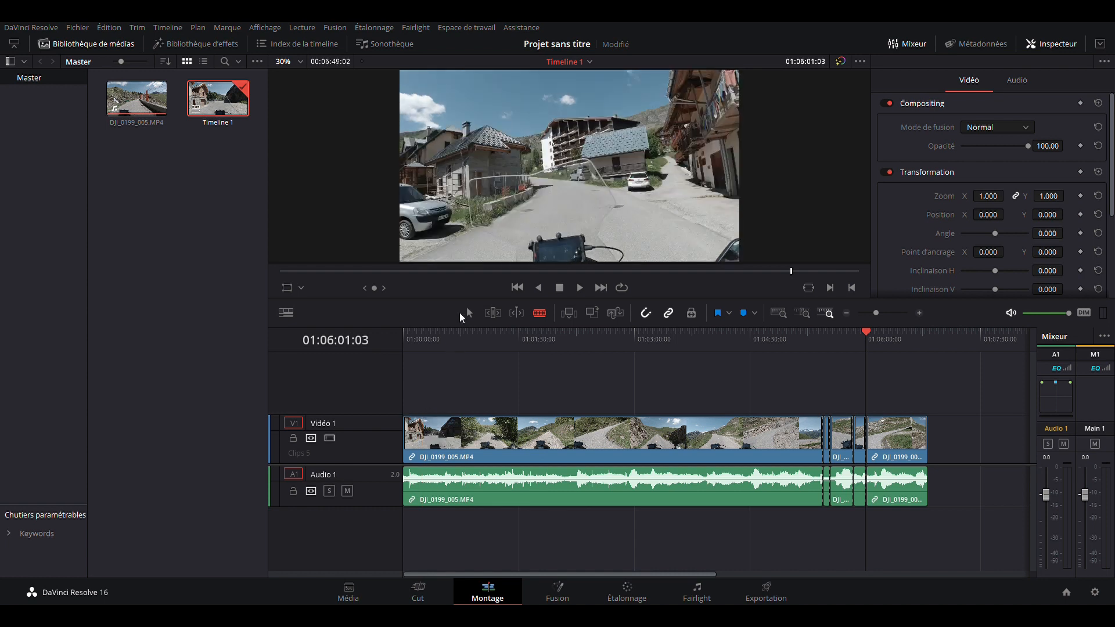
click(468, 312)
mouse_move(405, 419)
mouse_down()
mouse_move(426, 419)
mouse_move(406, 419)
mouse_up()
Step: Import the music file Keep Fighting Instr-JP.mp3 into the media library and listen to its opening seconds
click(348, 593)
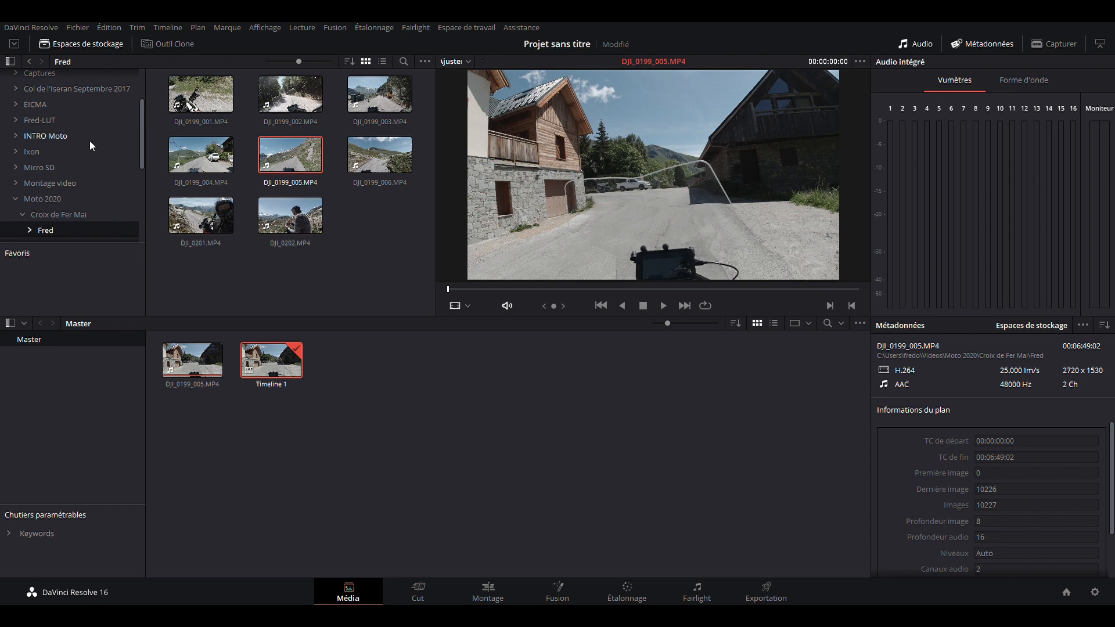
click(28, 61)
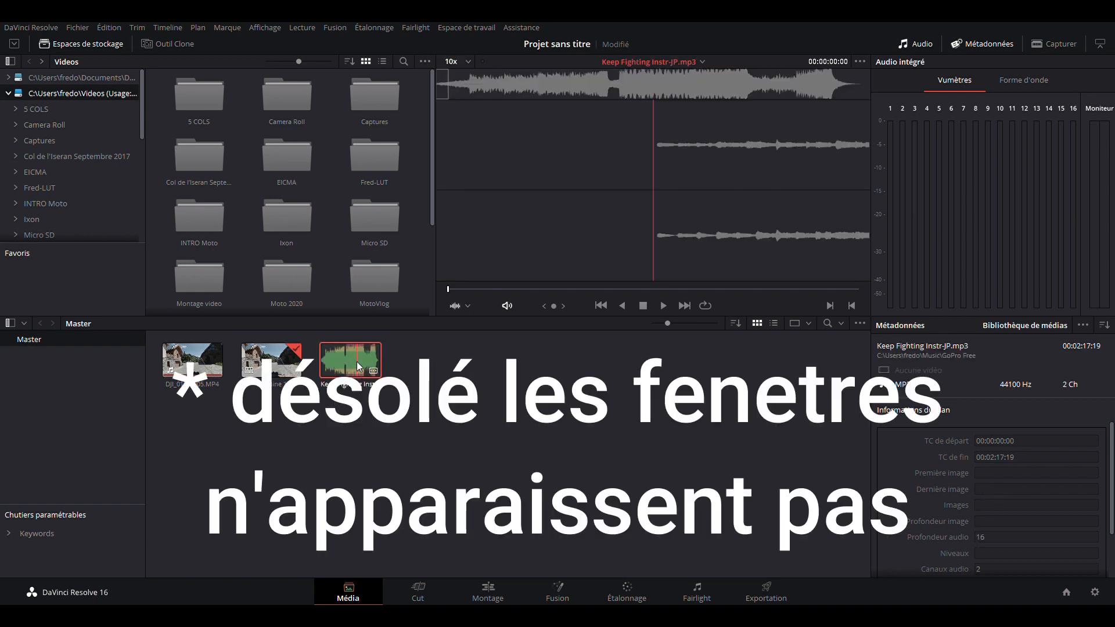
click(663, 306)
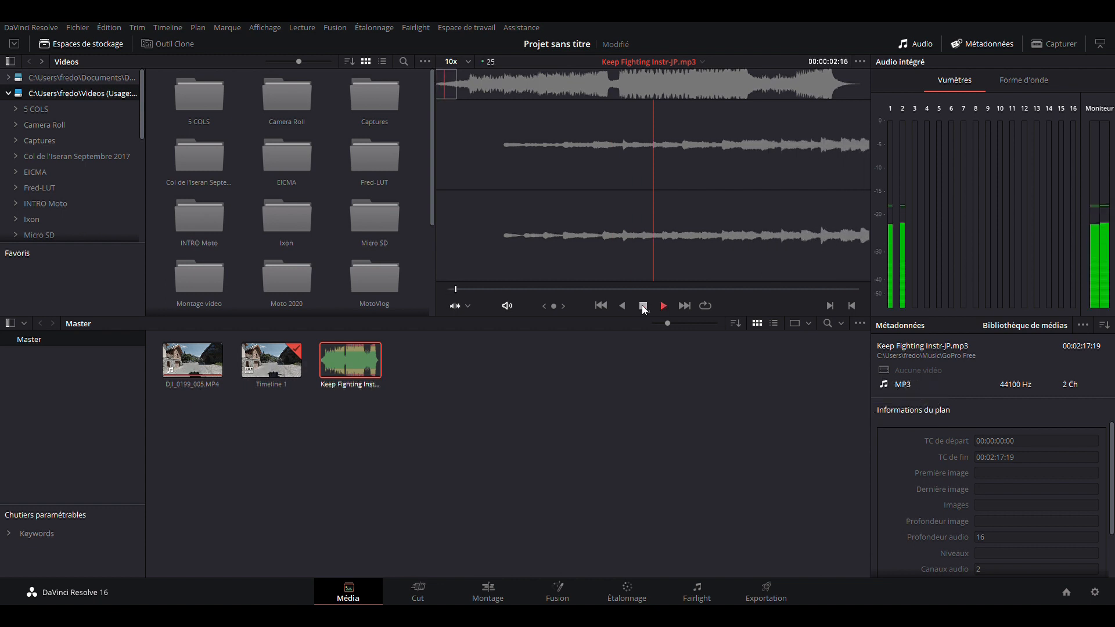
click(643, 307)
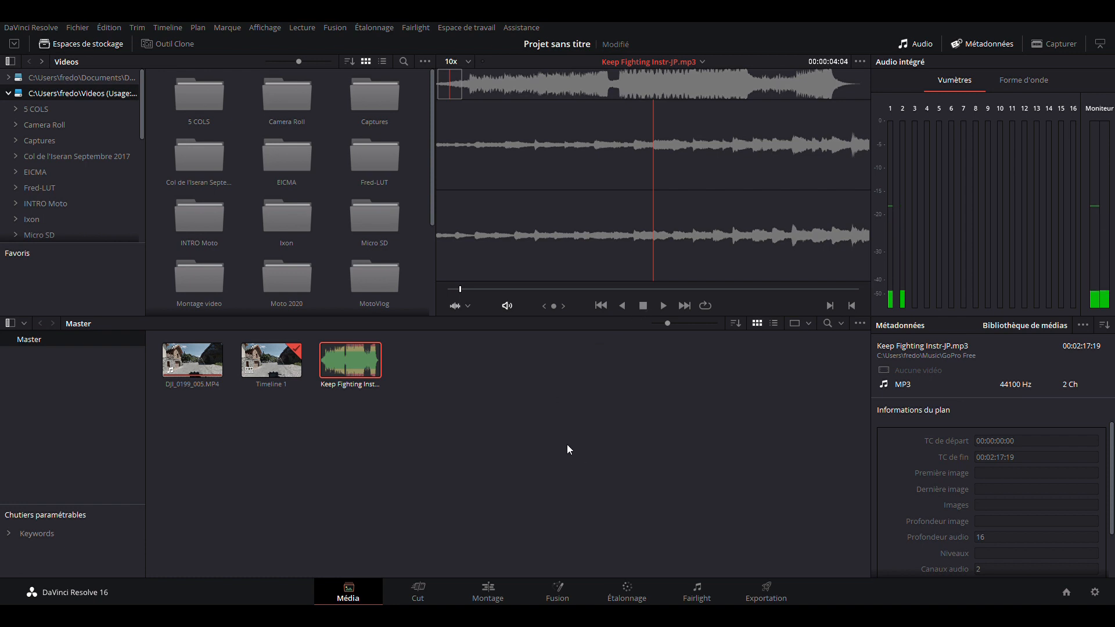
Step: Add a Défilement title on a new video track above the first clip segment and play it from 01:00:26:18
click(486, 592)
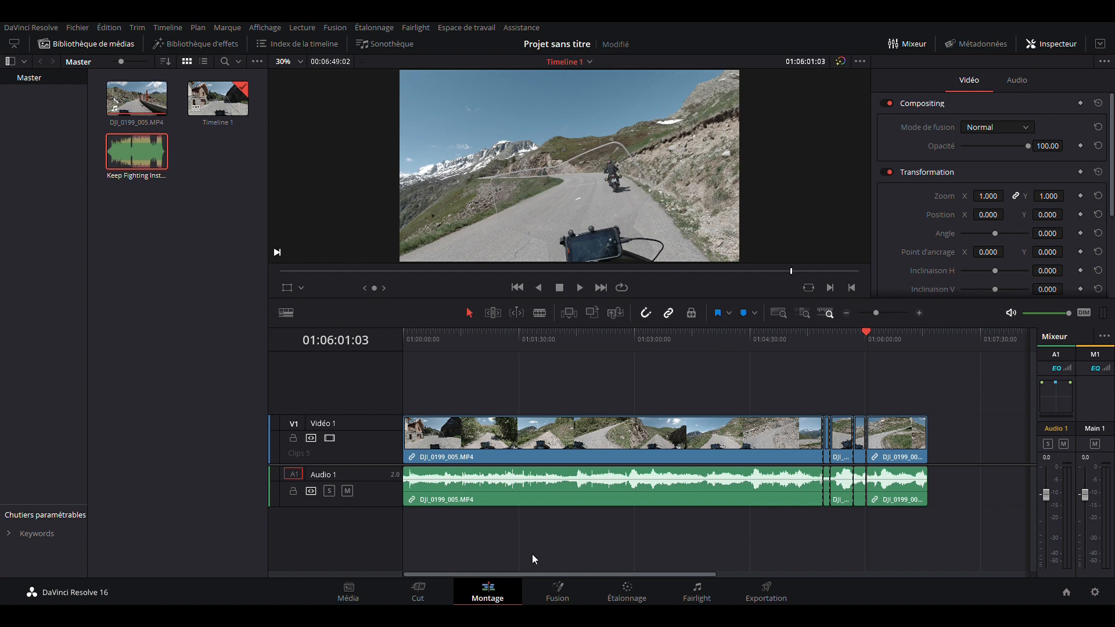
click(184, 44)
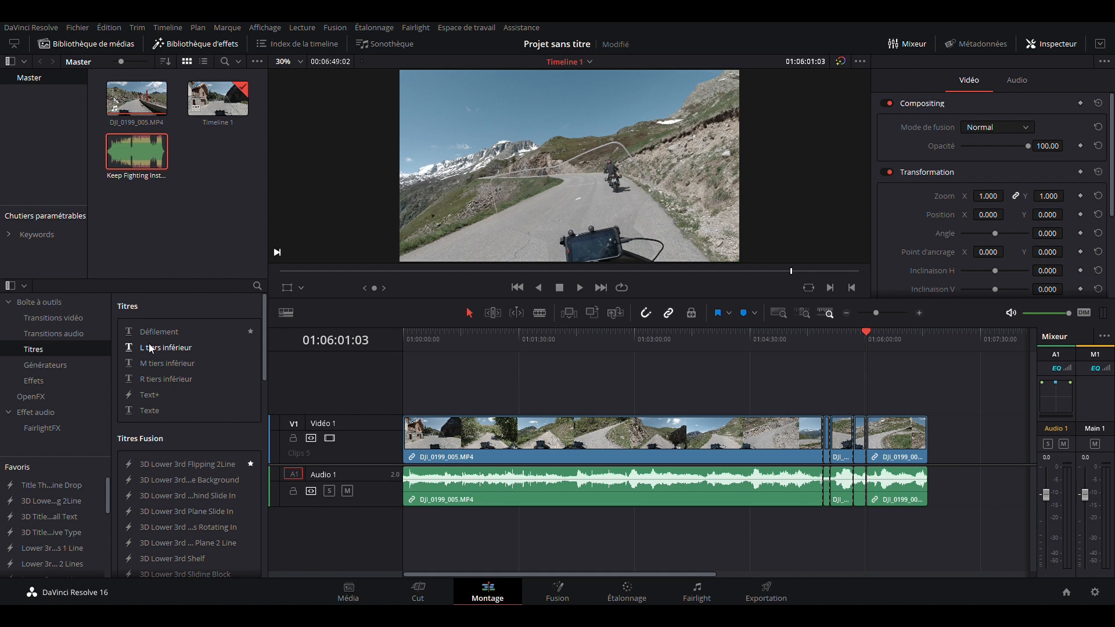
drag(151, 332, 441, 398)
click(434, 330)
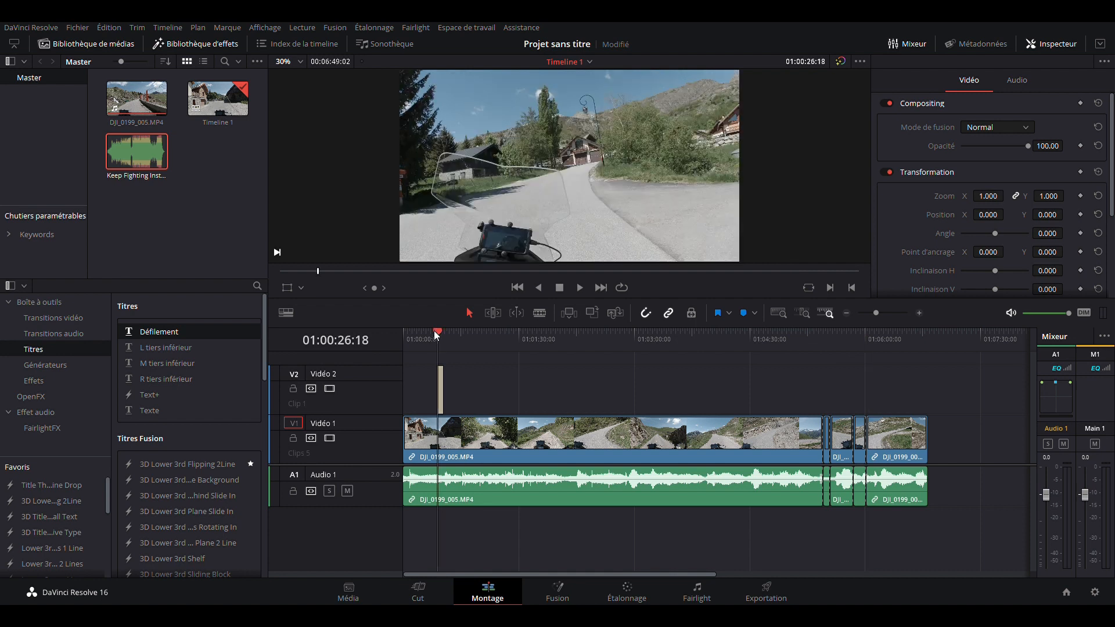
click(576, 288)
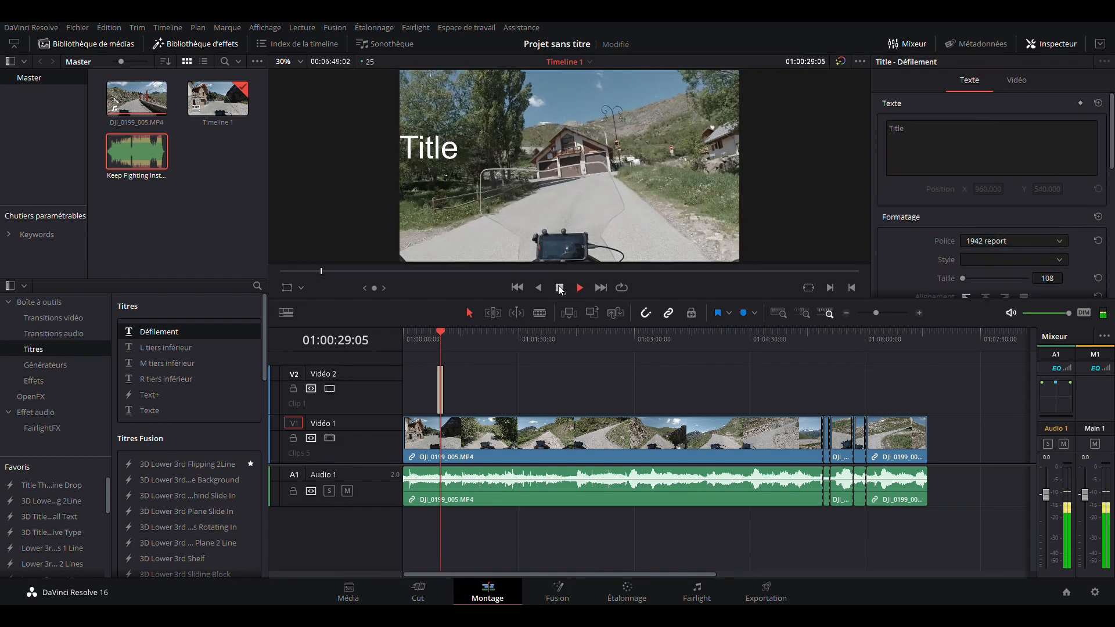
click(559, 288)
Step: Look through the 3D Fusion title templates in the effects library
scroll(193, 386, down, 5)
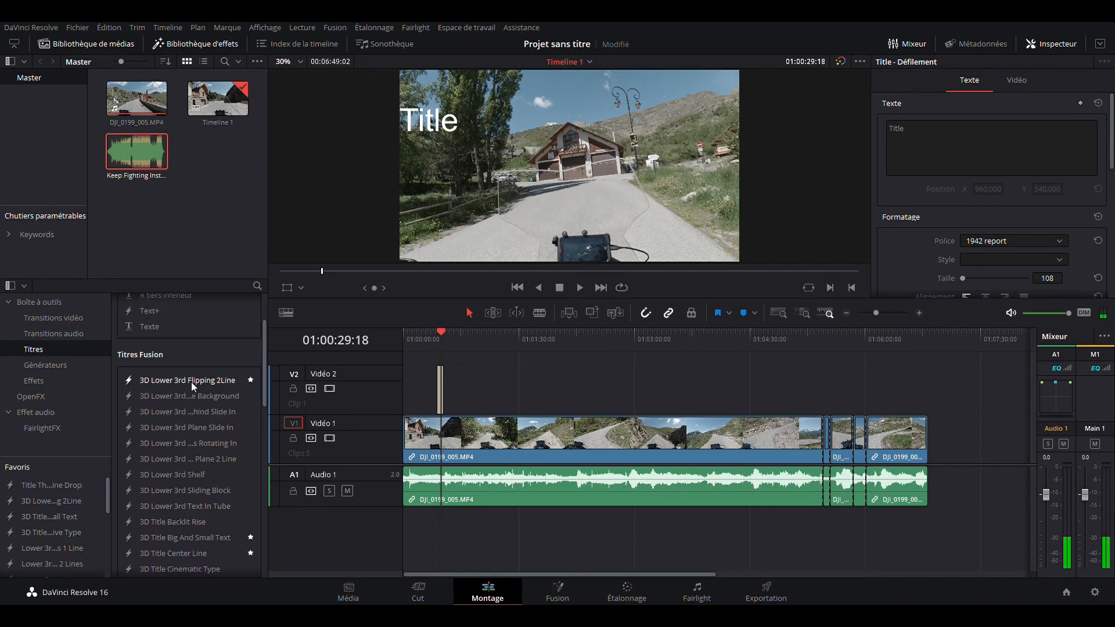
scroll(192, 387, down, 2)
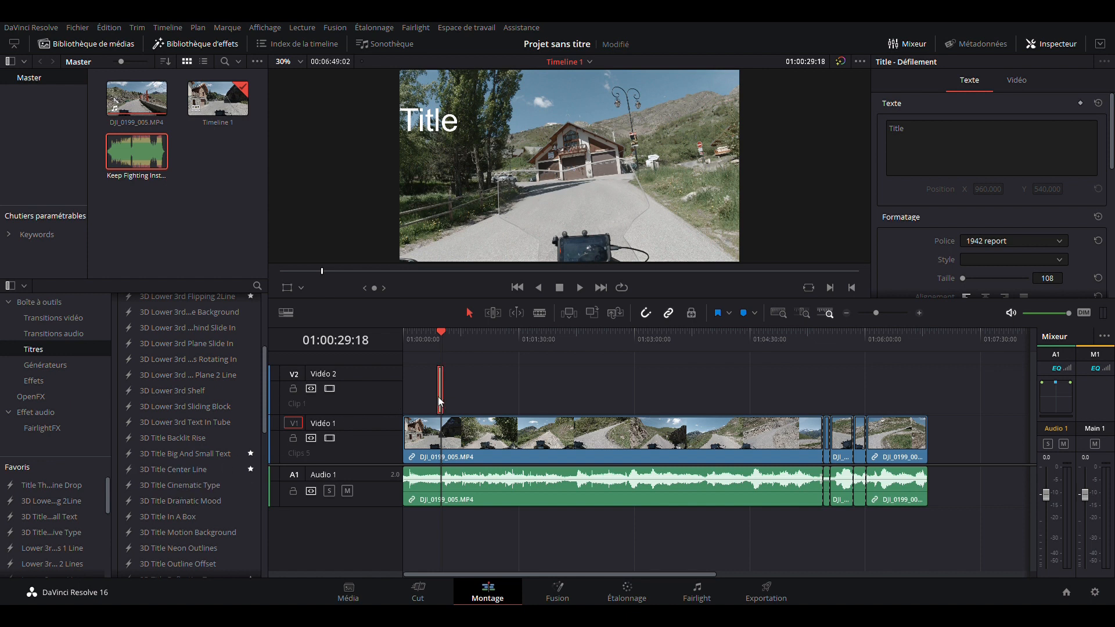
Step: Ripple-delete the long first clip segment from the timeline and delete the Défilement title from the second video track
drag(905, 128, 887, 128)
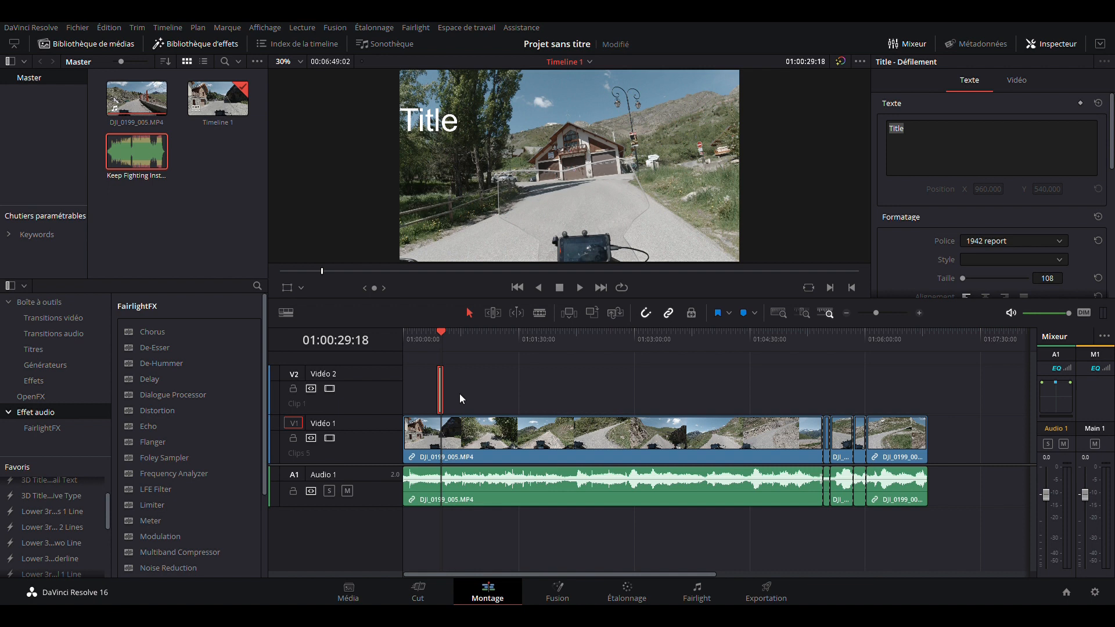
click(576, 437)
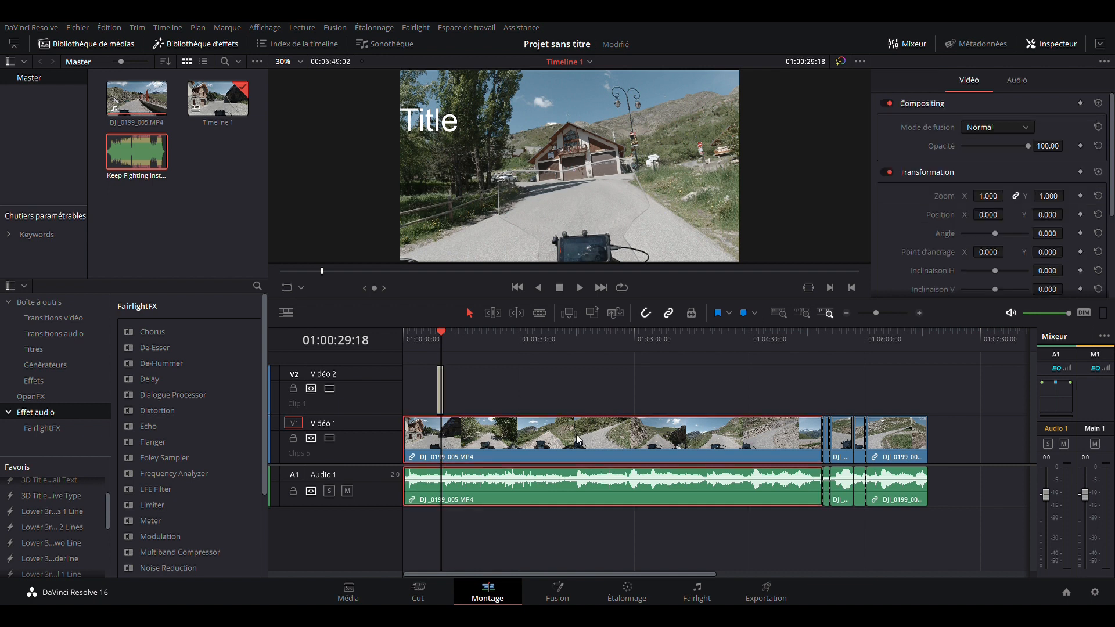
key(Delete)
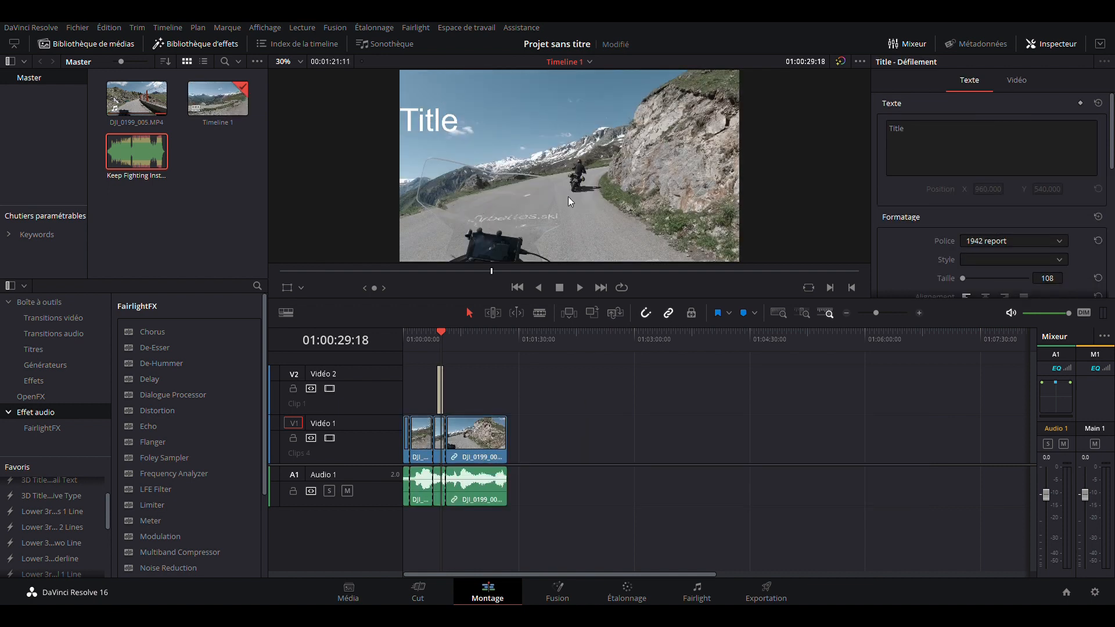
click(439, 394)
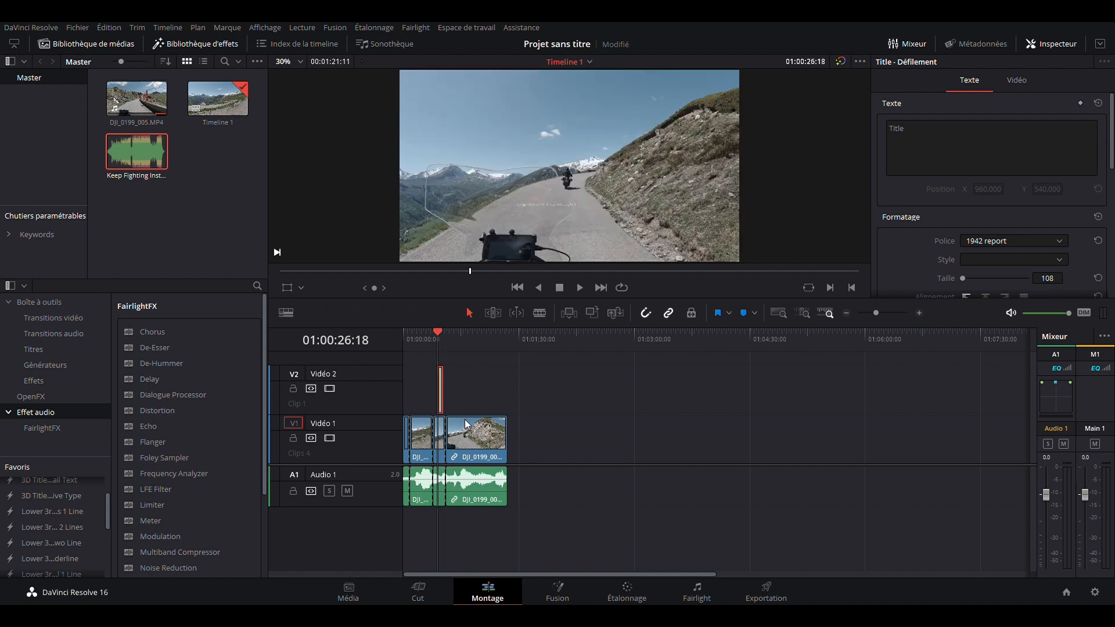
key(Delete)
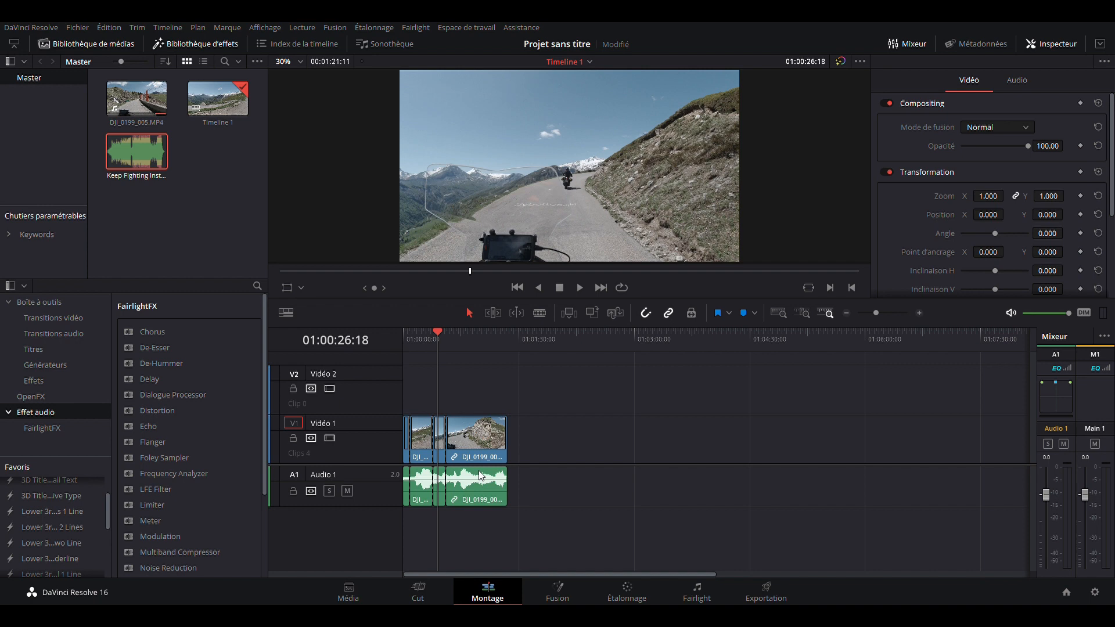
Step: Ripple-delete the two remaining longer clip segments, keeping only the two short segments on the timeline
click(420, 446)
key(Delete)
click(447, 445)
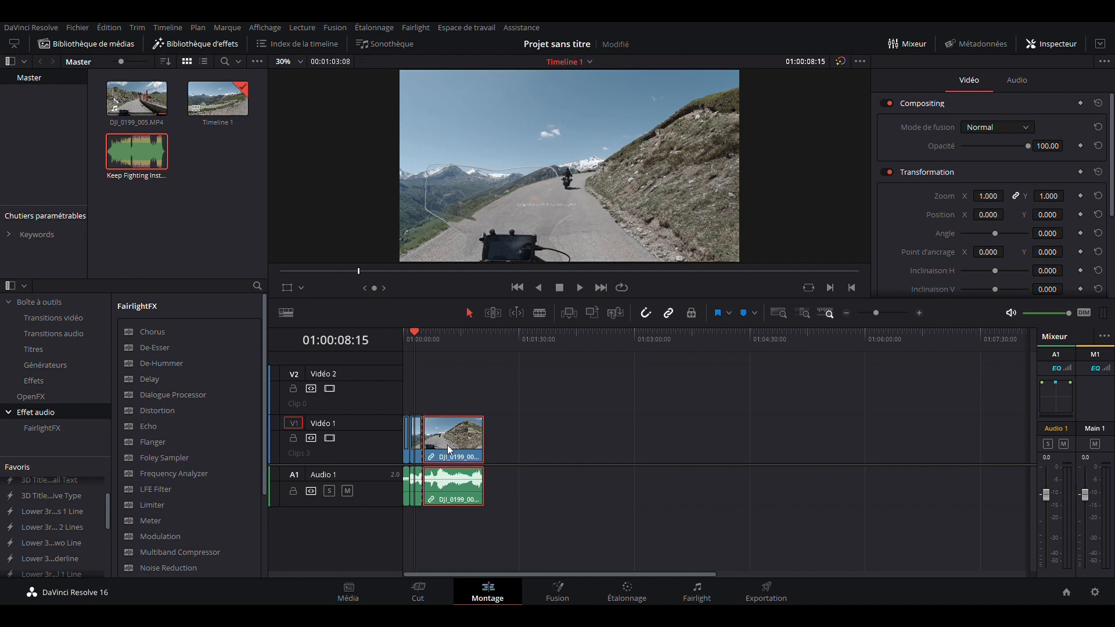
key(Delete)
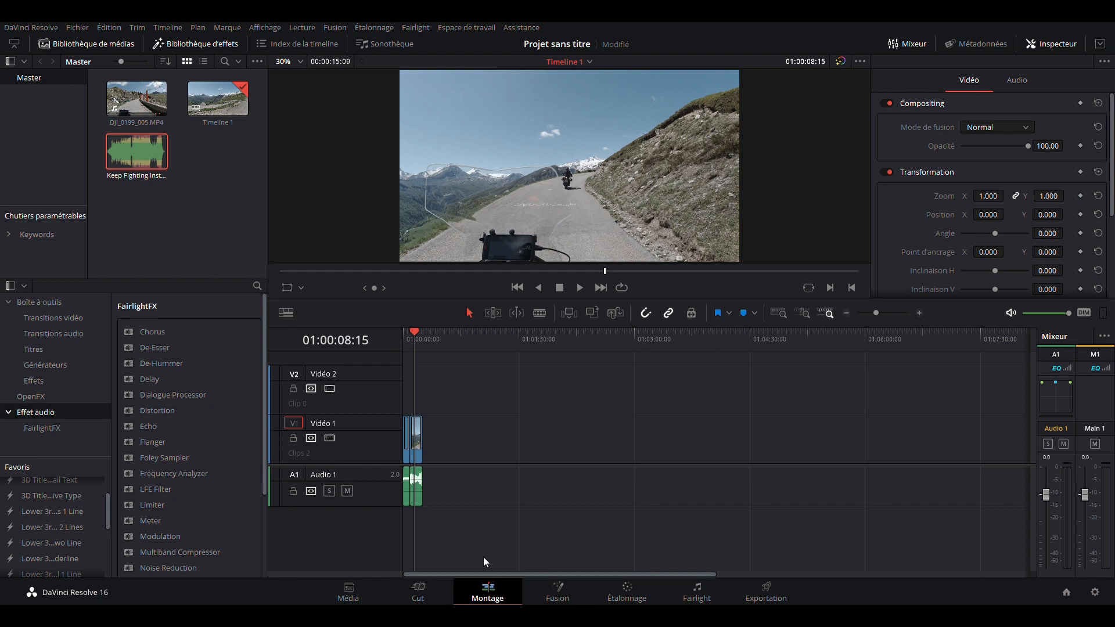
Step: Open the first clip in Fusion, spread the MediaIn1 and MediaOut1 nodes apart, and insert a Tracker node midway between them
click(562, 594)
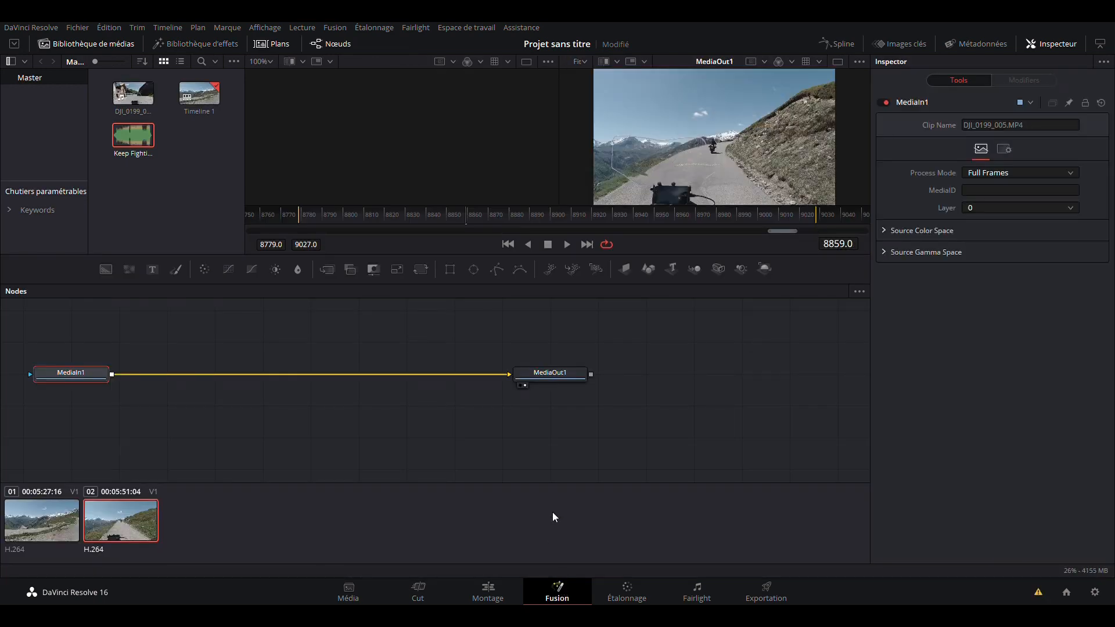
click(26, 519)
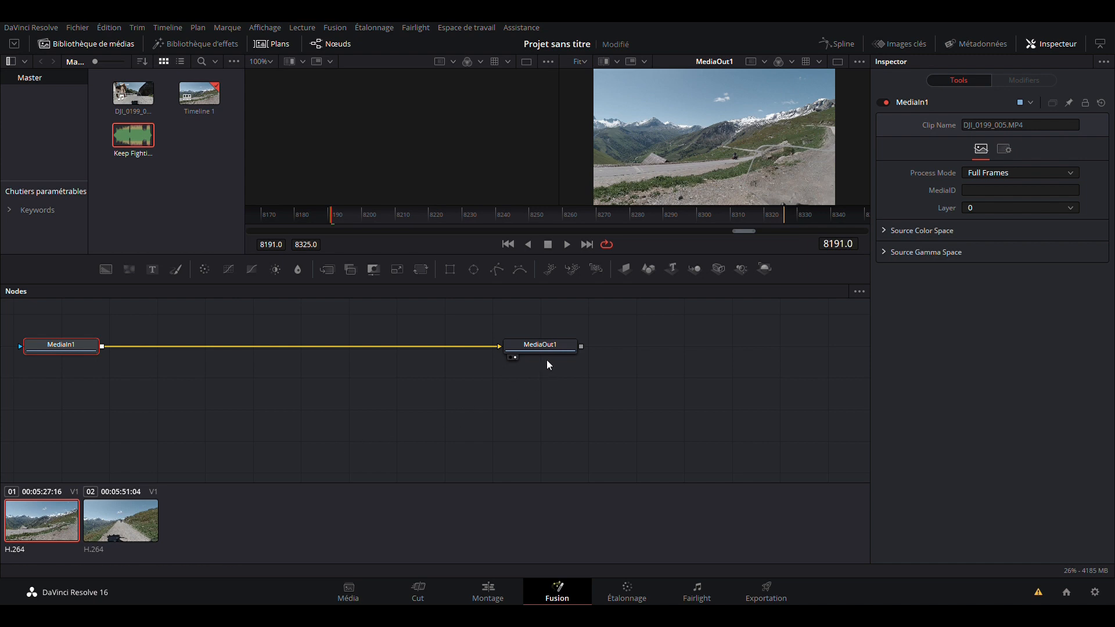
drag(549, 348, 752, 396)
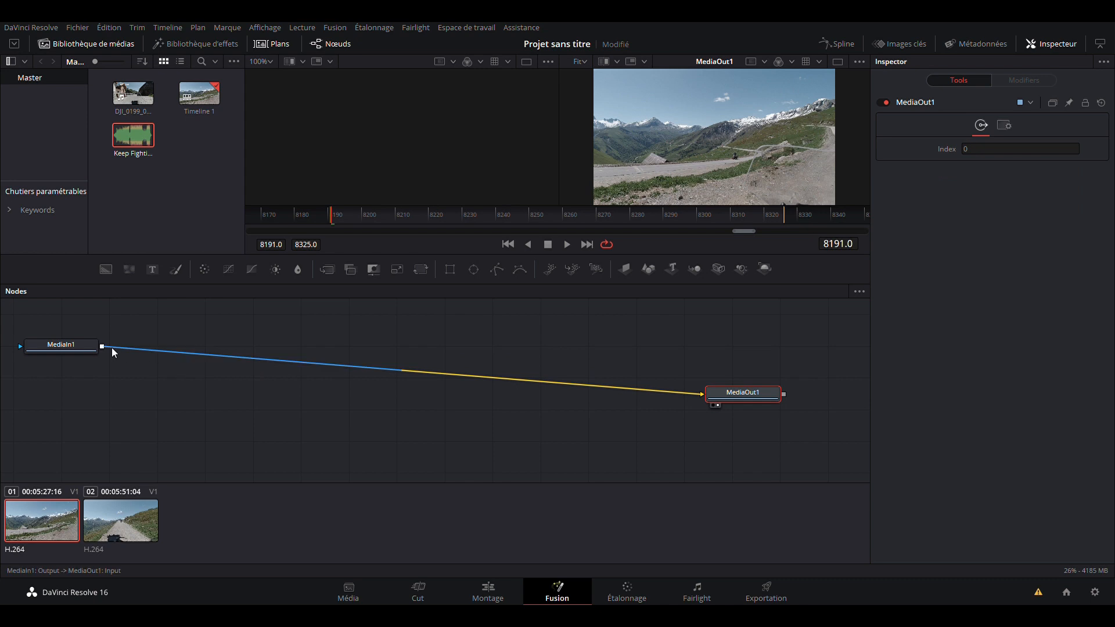
drag(61, 344, 109, 413)
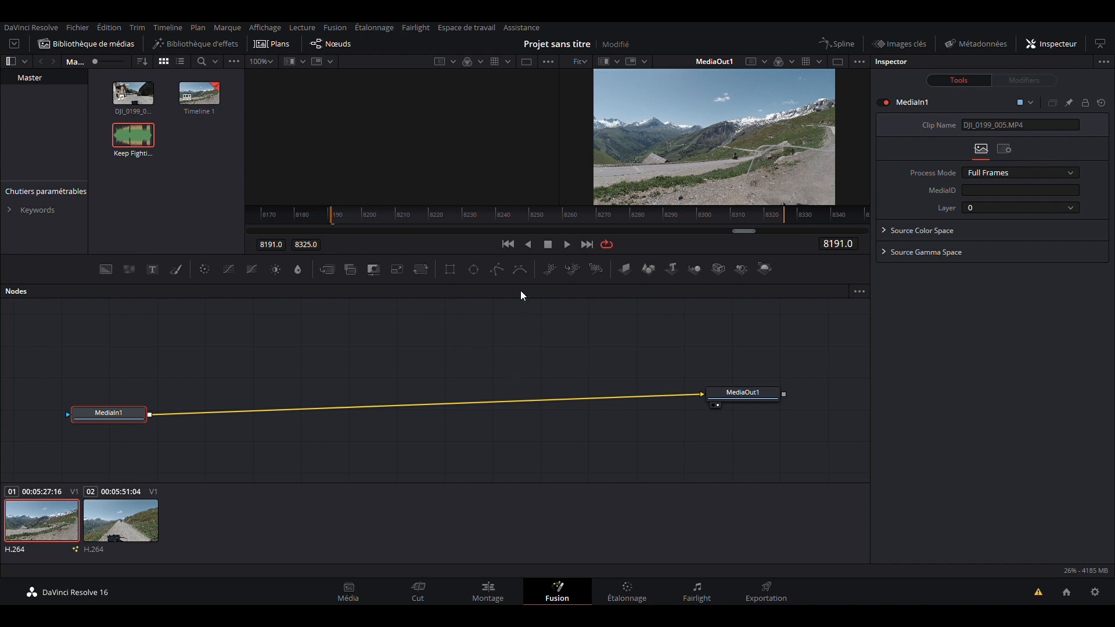
key(Return)
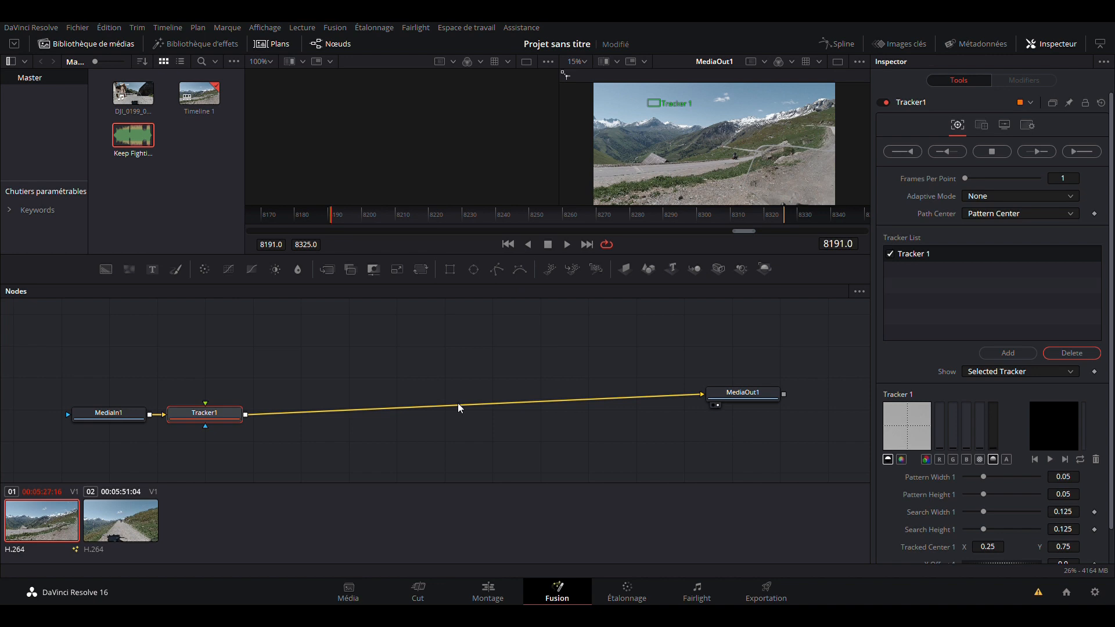
drag(220, 417, 441, 413)
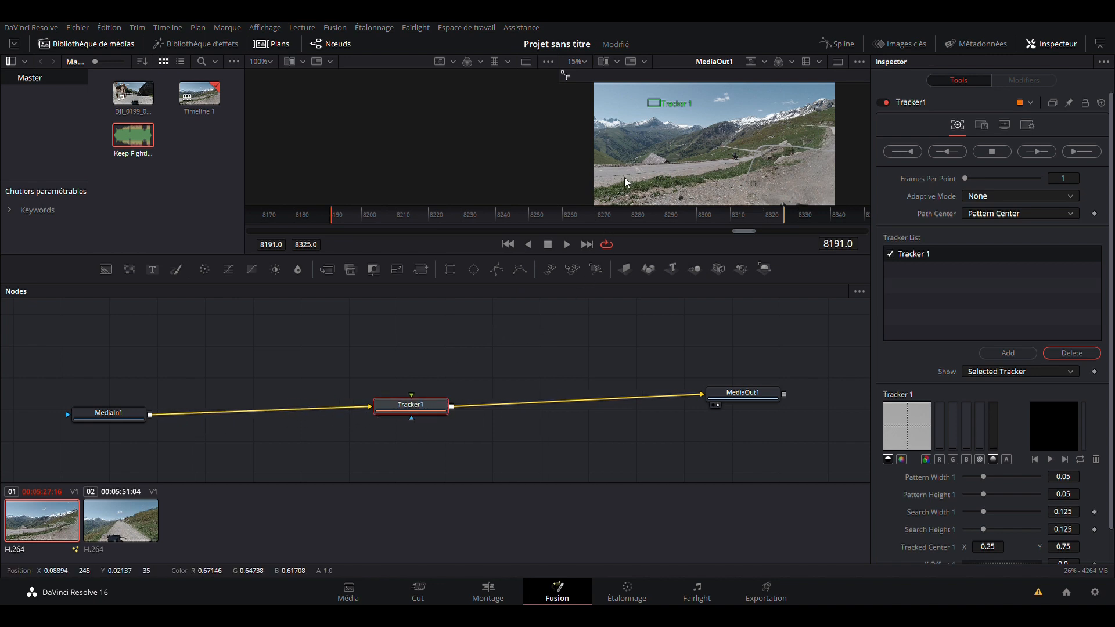
Step: Place the tracker on the distant motorcyclist with a search width of about 0.084 and track it forward through the clip
drag(649, 106, 725, 155)
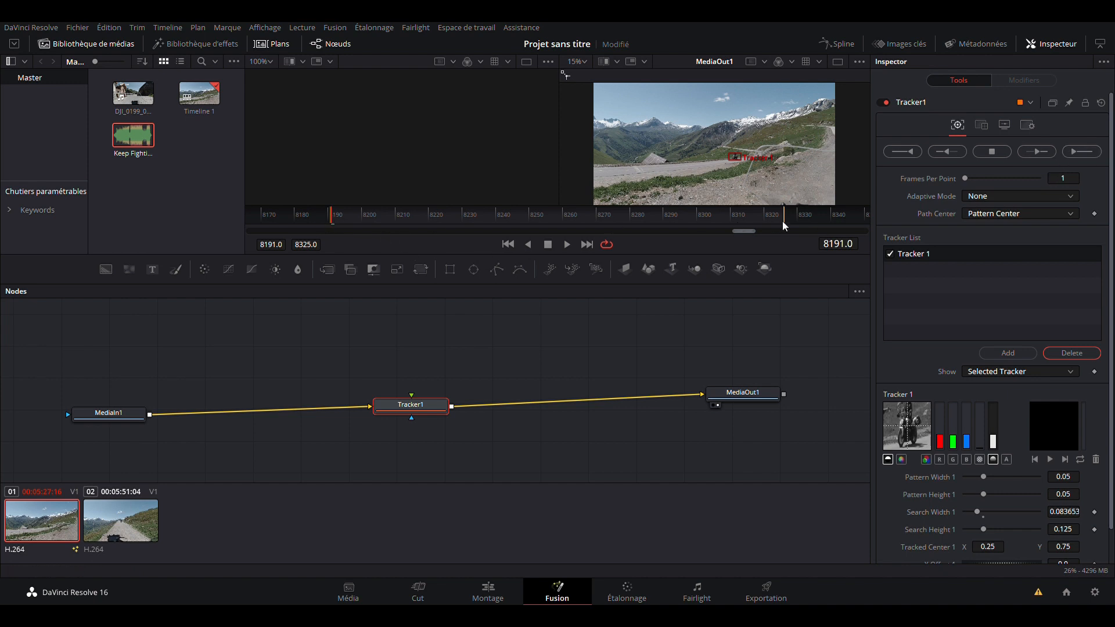
click(1078, 154)
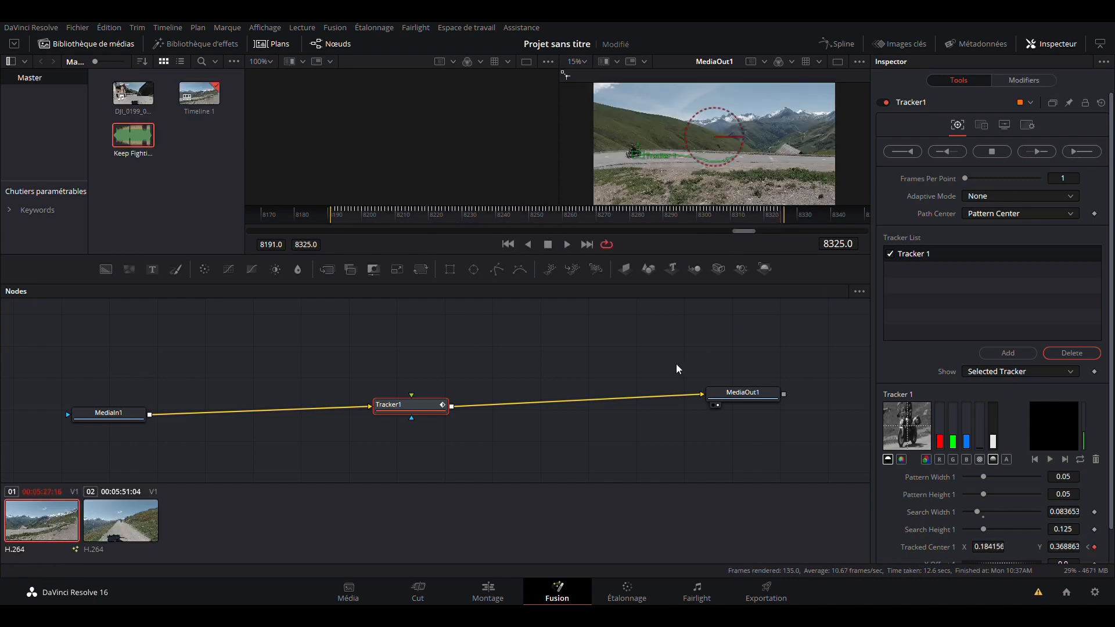
Step: Add a Text node above the tracker reading "Yahoo", show it in the first viewer, and set its size to about 0.047
drag(152, 269, 440, 347)
click(984, 206)
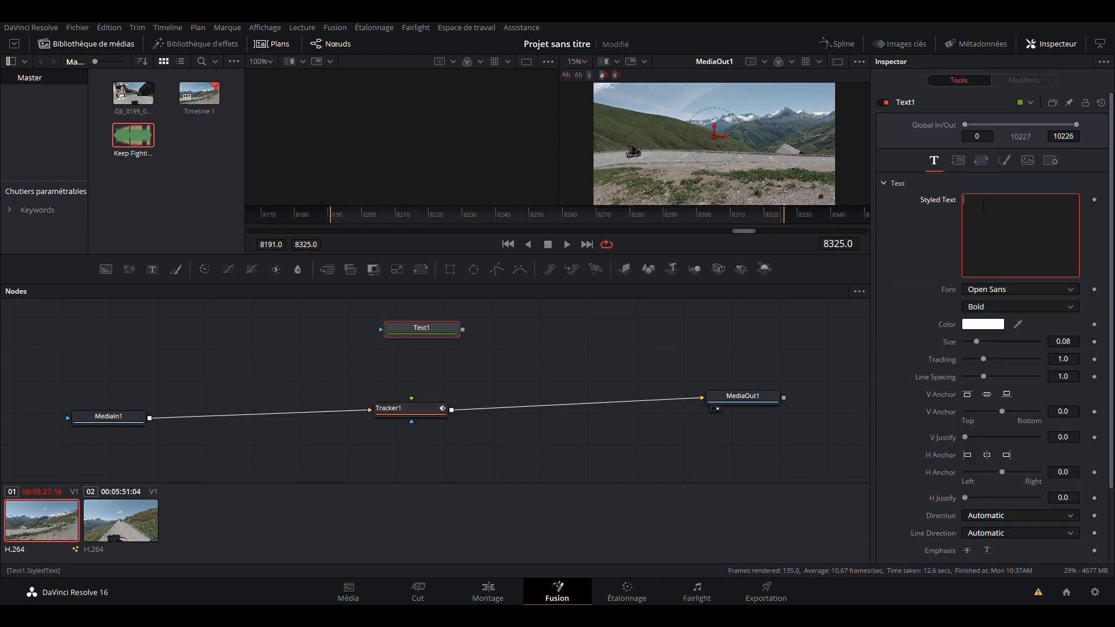
text(Yahoo)
click(392, 341)
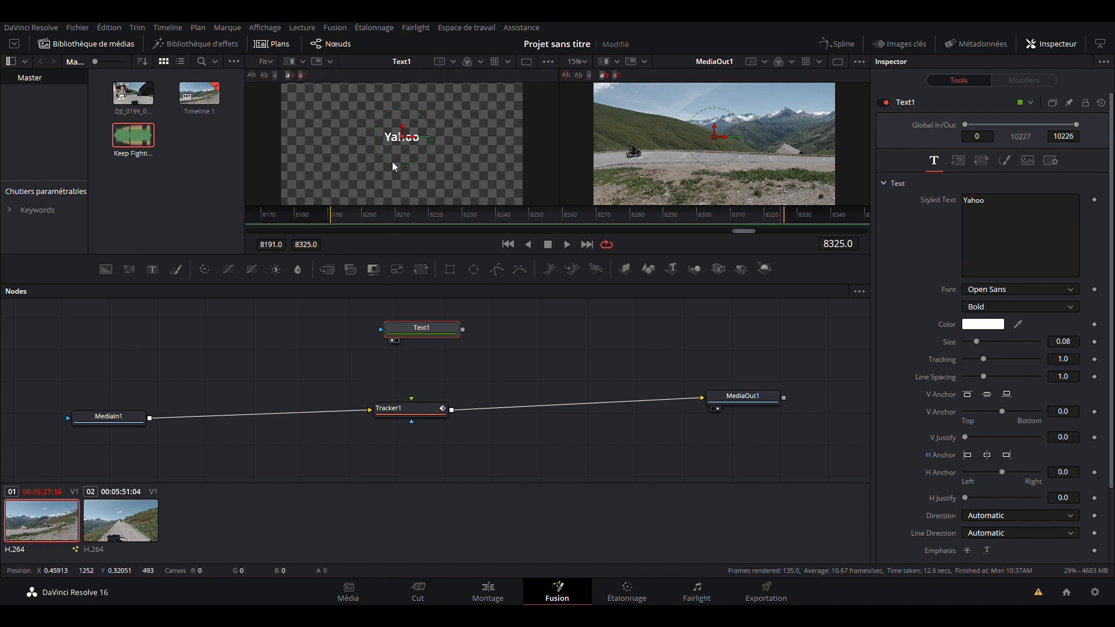
drag(976, 342, 974, 345)
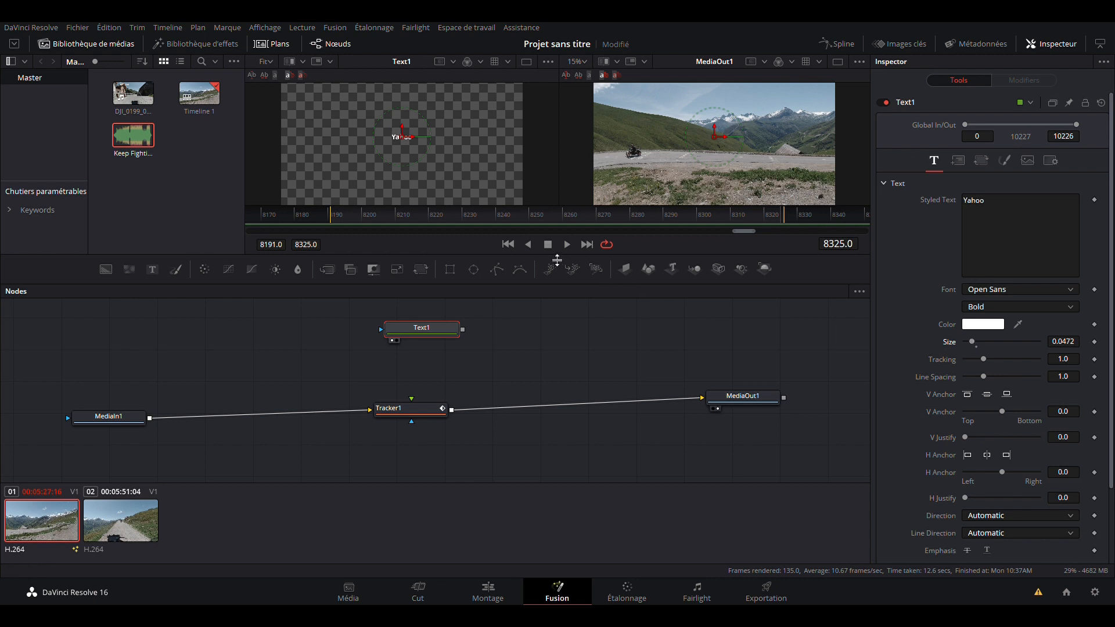
Step: Return to the clip's first frame and position the Yahoo text just above the motorcyclist
click(529, 246)
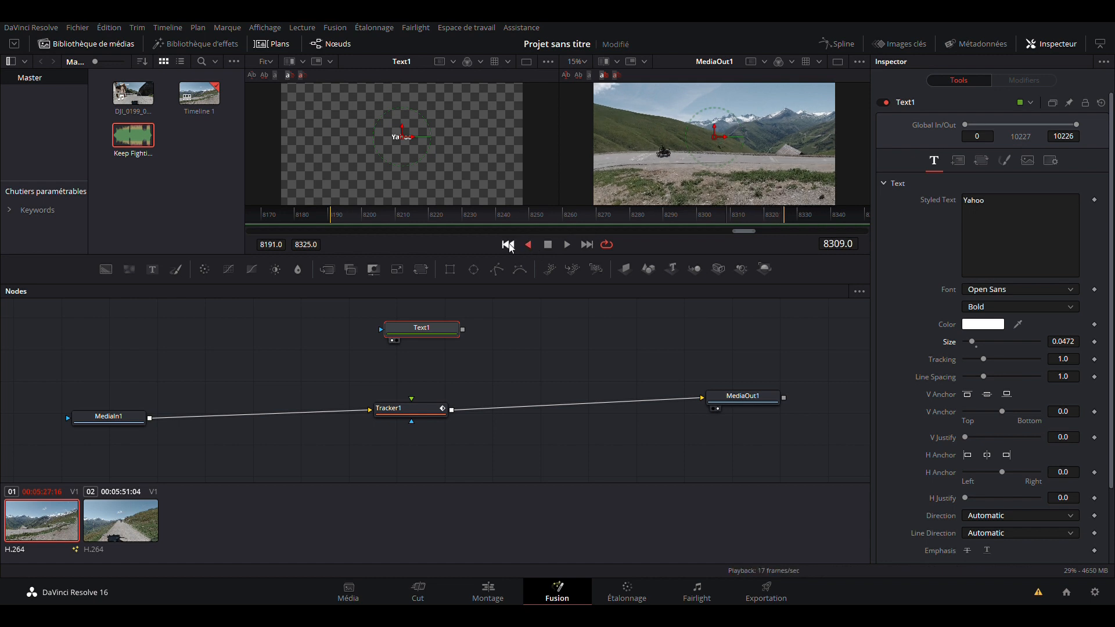
click(508, 244)
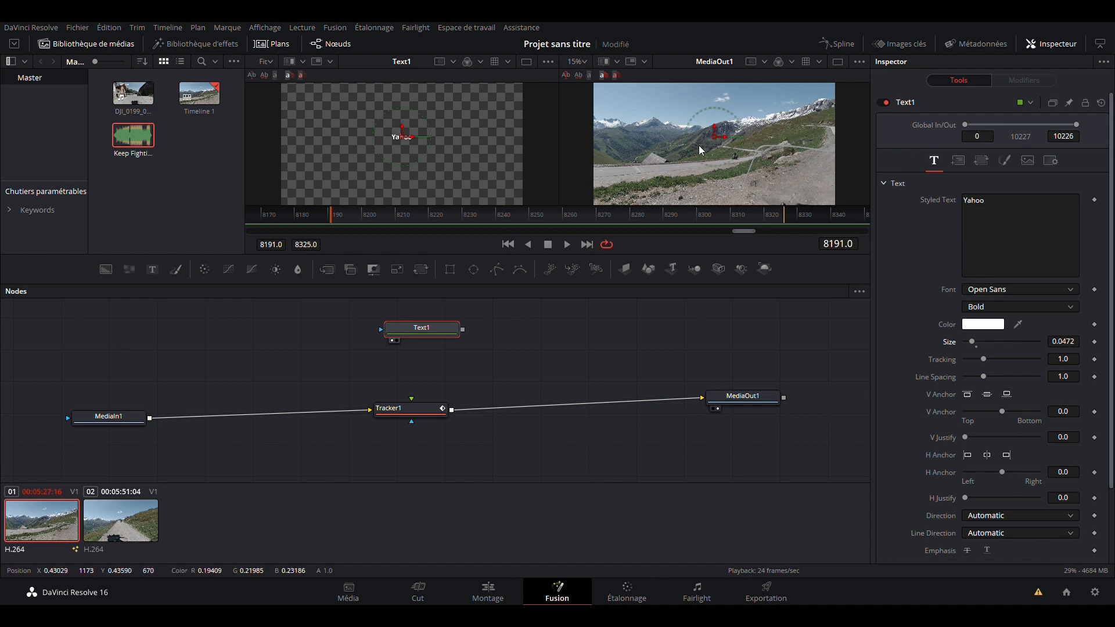
drag(718, 139, 734, 143)
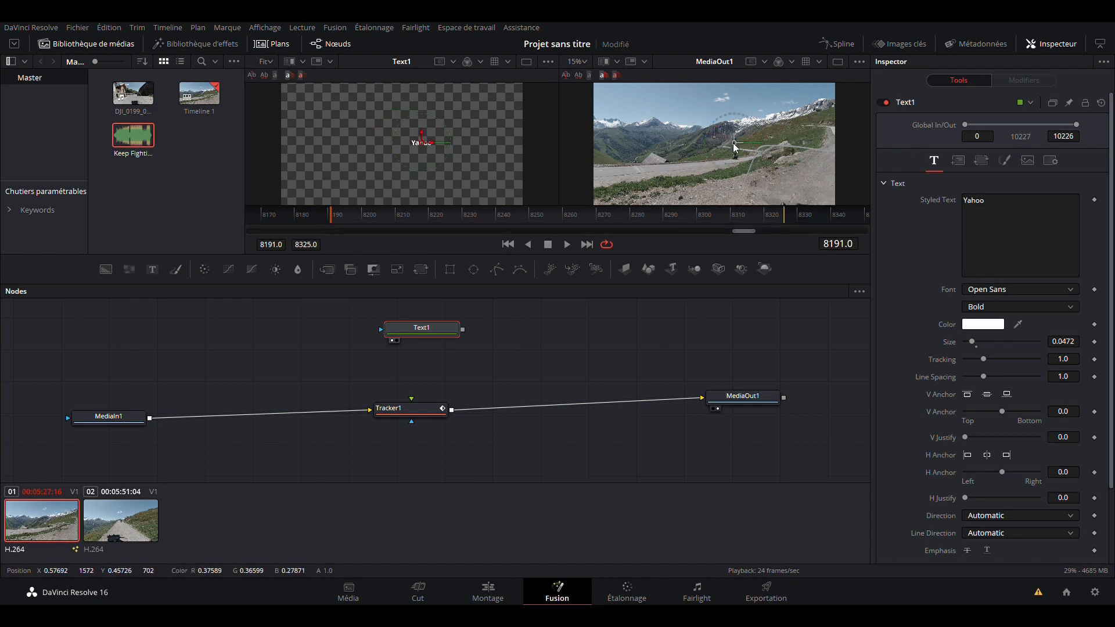
Step: Connect the Text1 output to the Tracker1 foreground input and set the tracker's operation to Match Move
drag(463, 330, 411, 408)
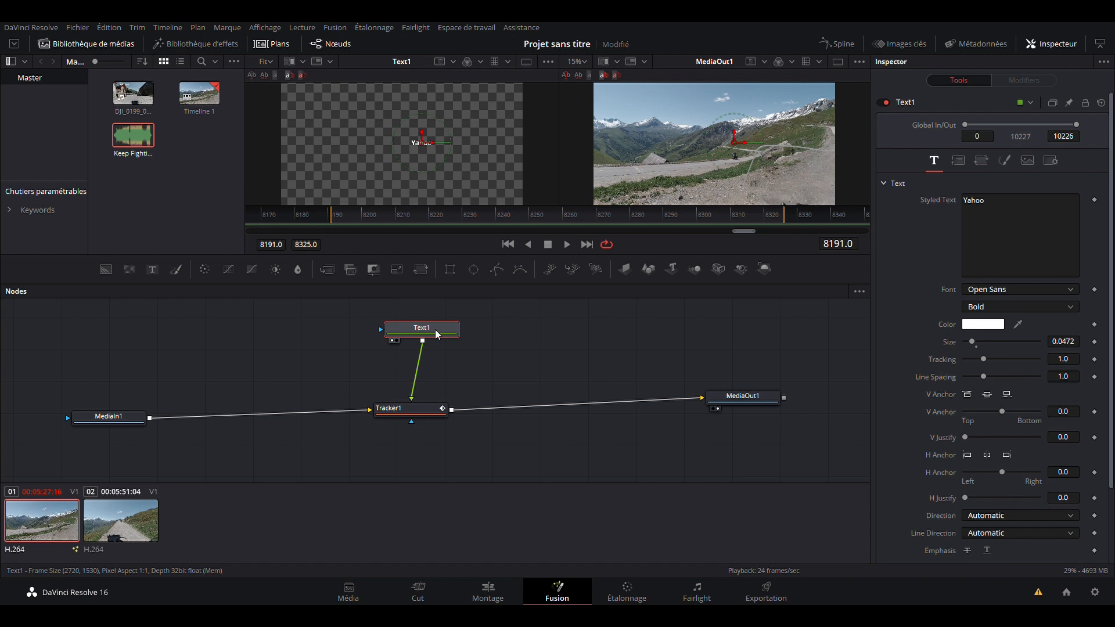
click(406, 413)
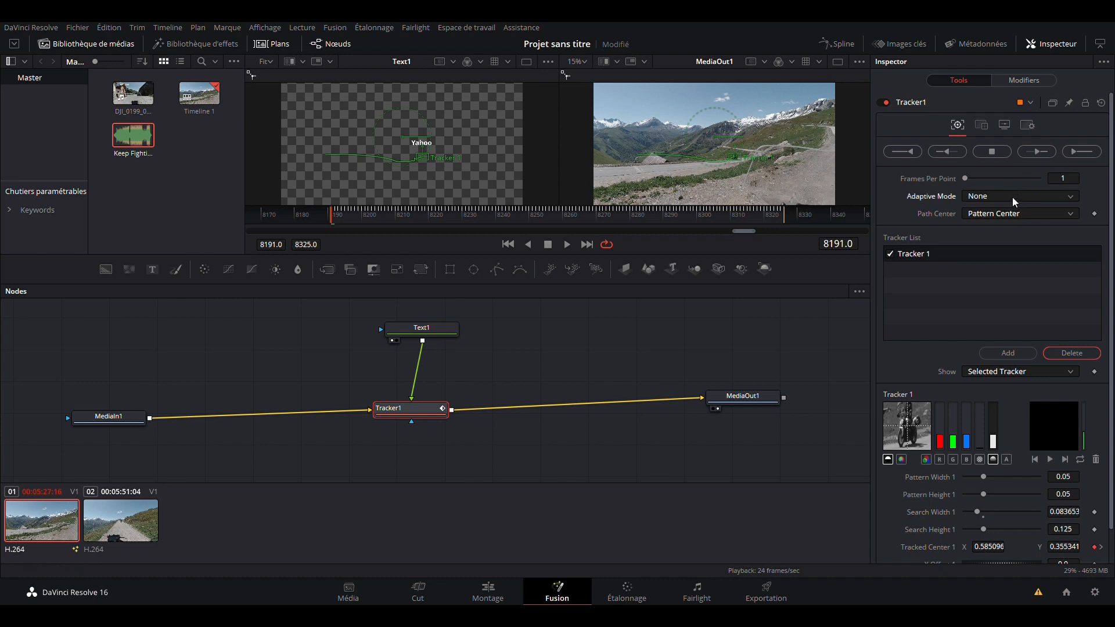
click(979, 126)
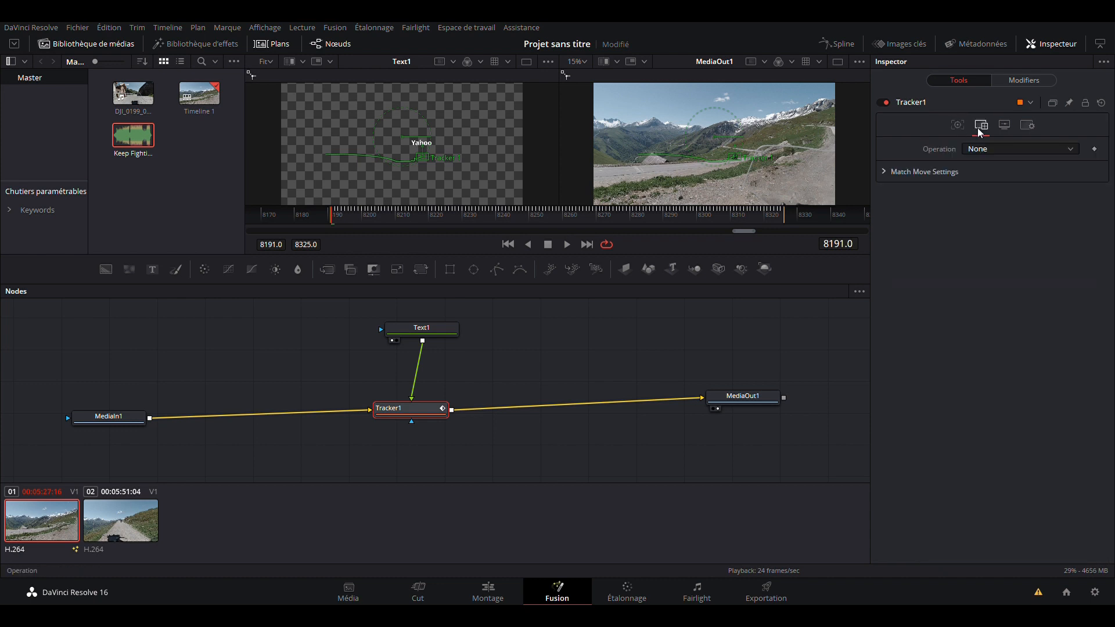
click(981, 150)
click(982, 176)
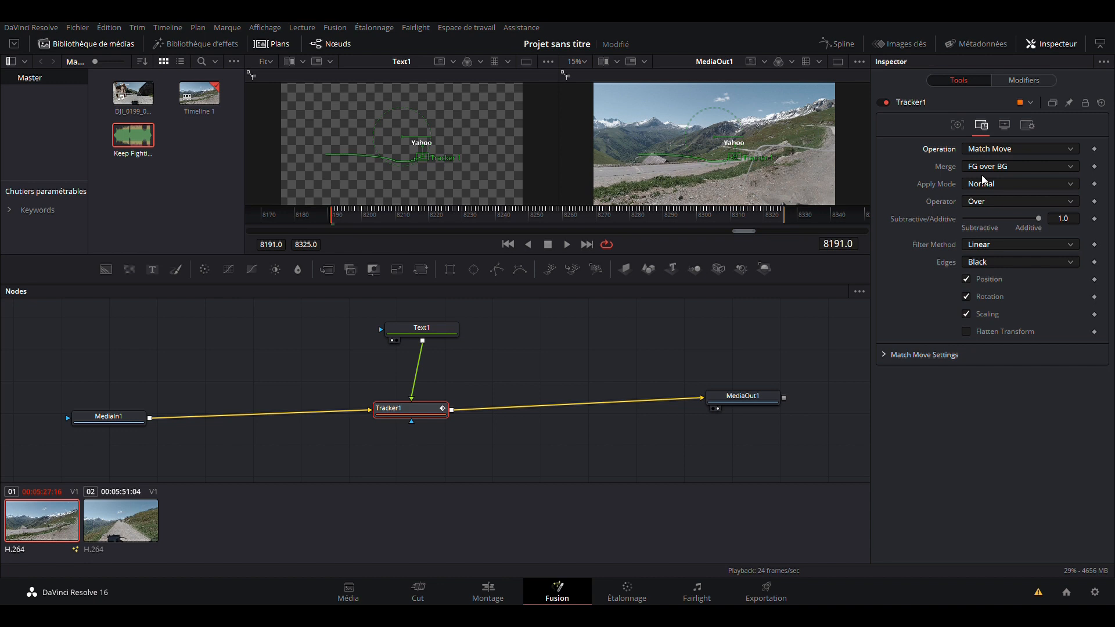
Step: Play the clip with its tracked Yahoo text in Fusion and again in the edit timeline
click(567, 244)
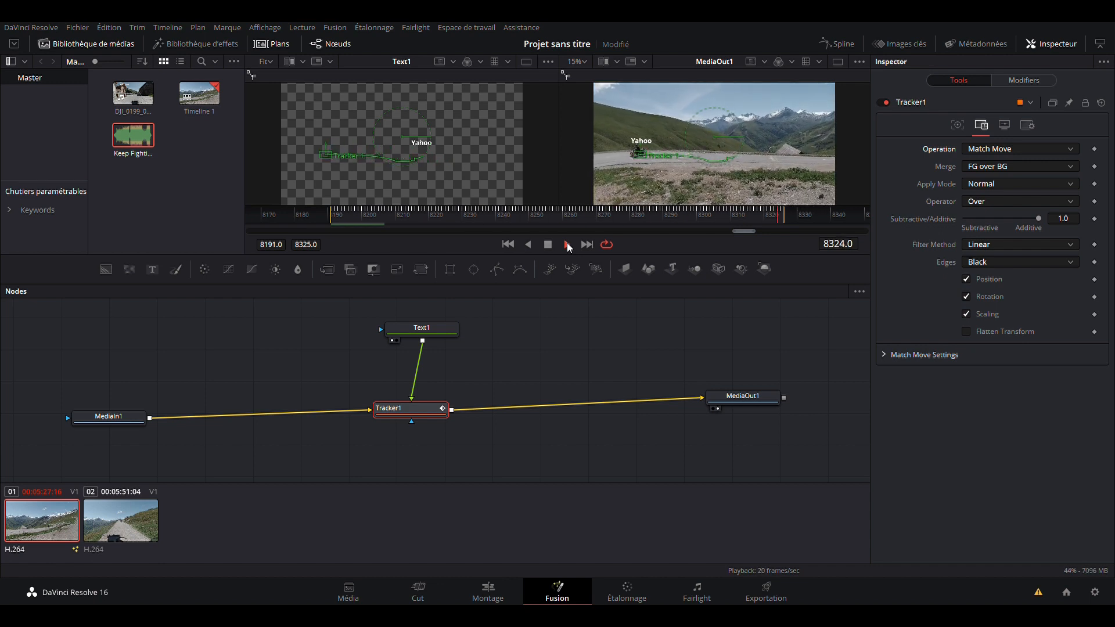
click(548, 244)
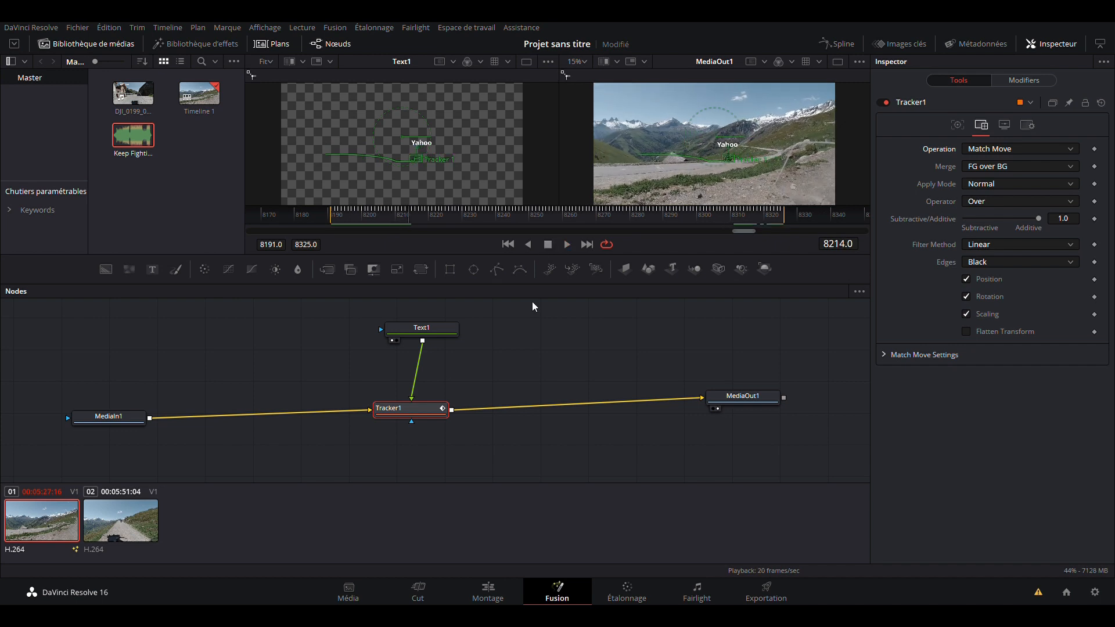
click(488, 592)
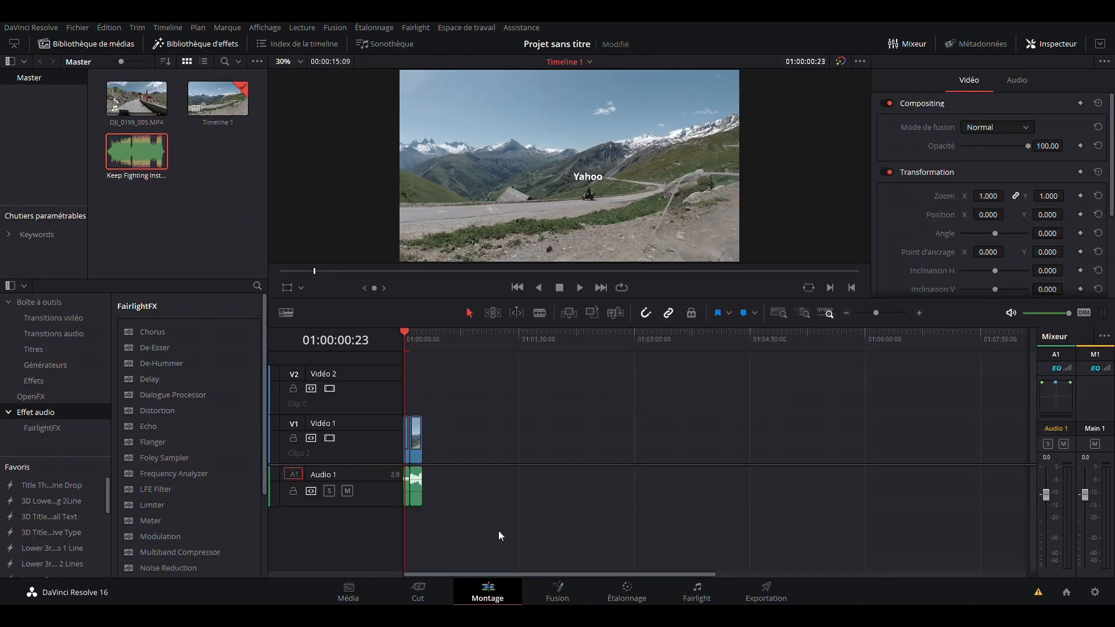
click(580, 288)
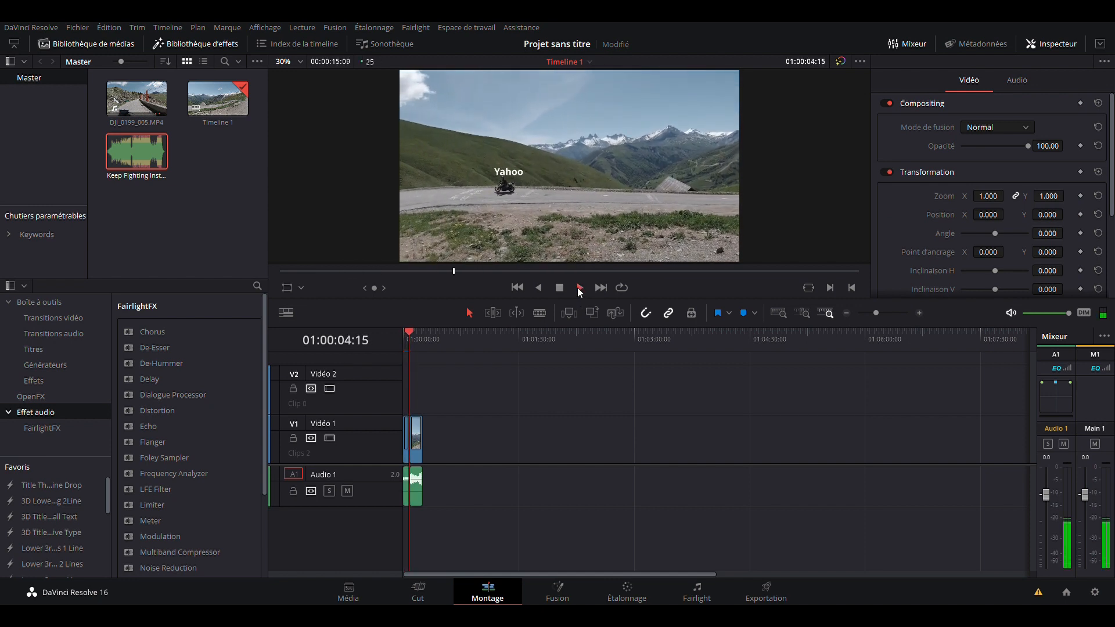
click(561, 289)
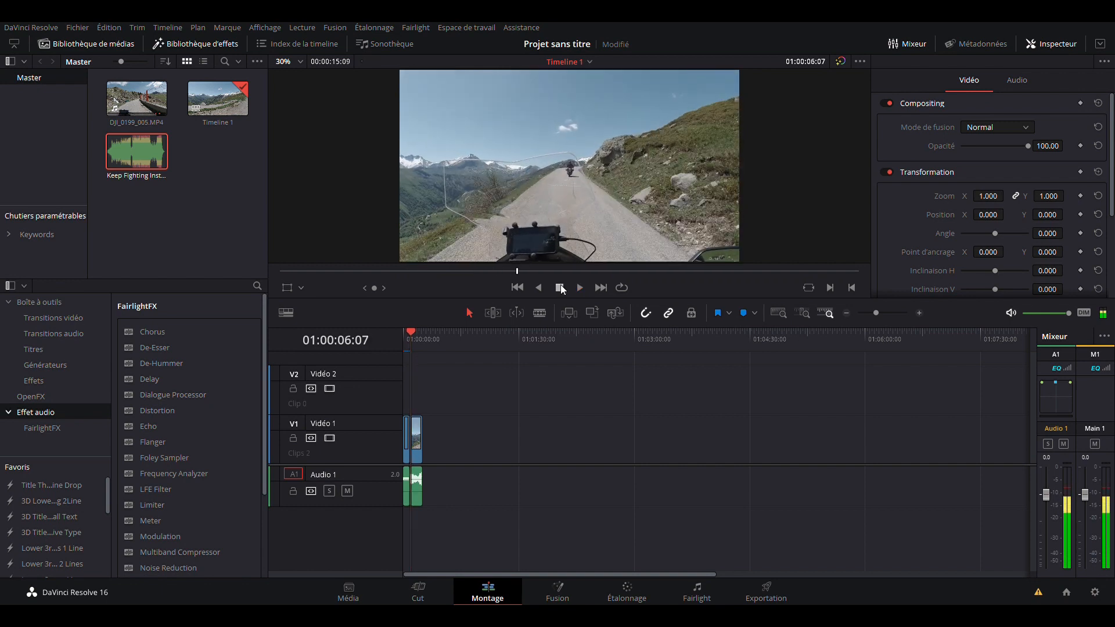
Step: Open the second clip near 01:00:05:12 for colour grading and add a shadow point and a highlight point to its custom curve
click(509, 271)
drag(509, 269, 487, 271)
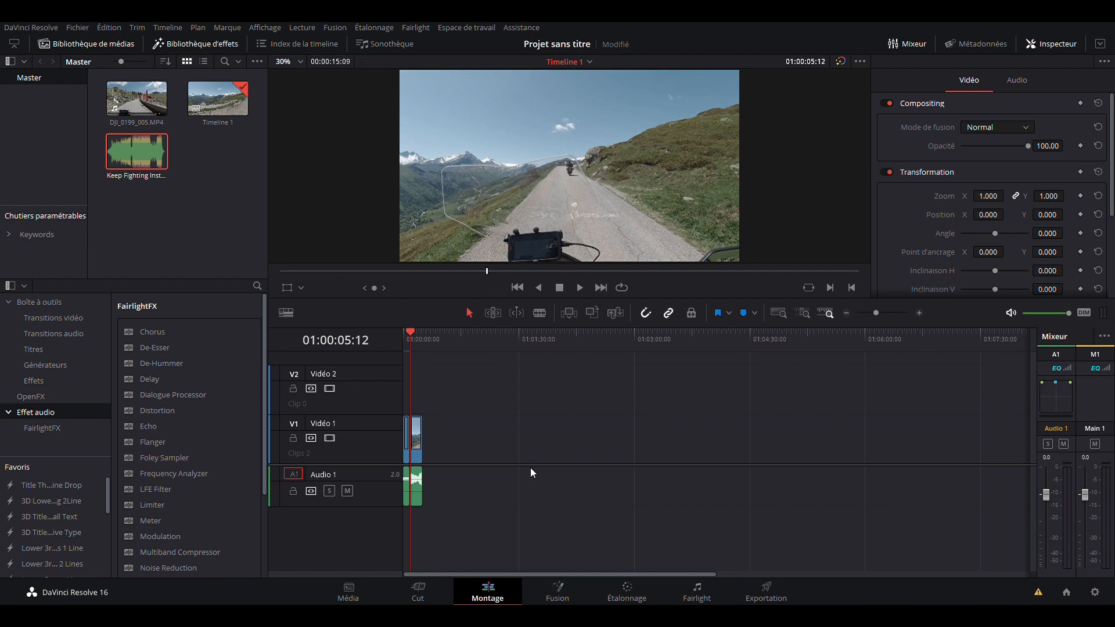
click(557, 592)
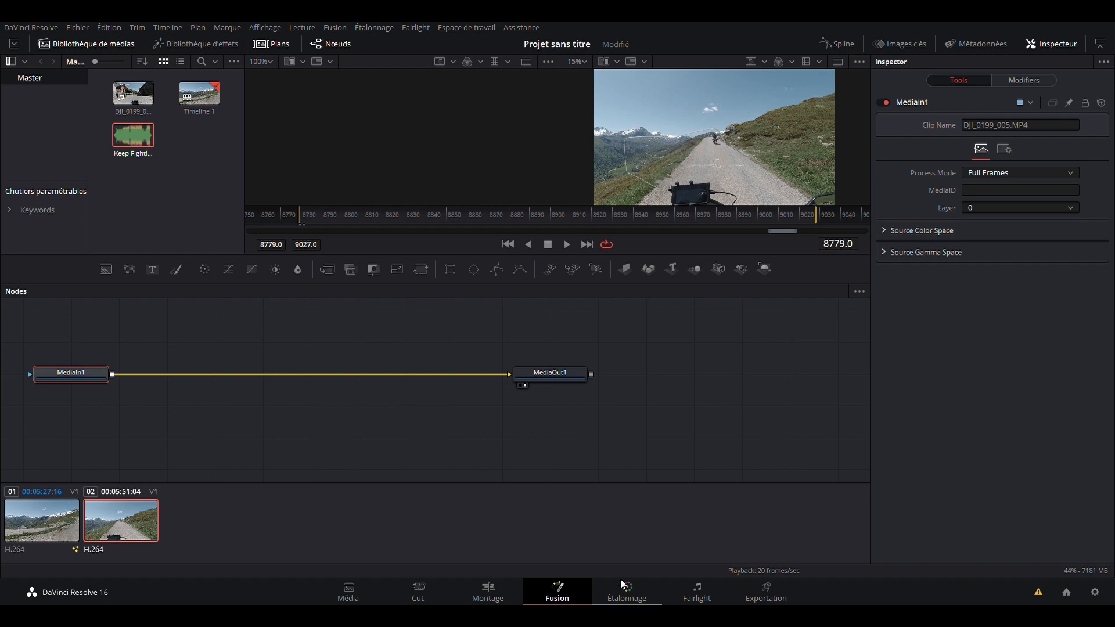
click(626, 588)
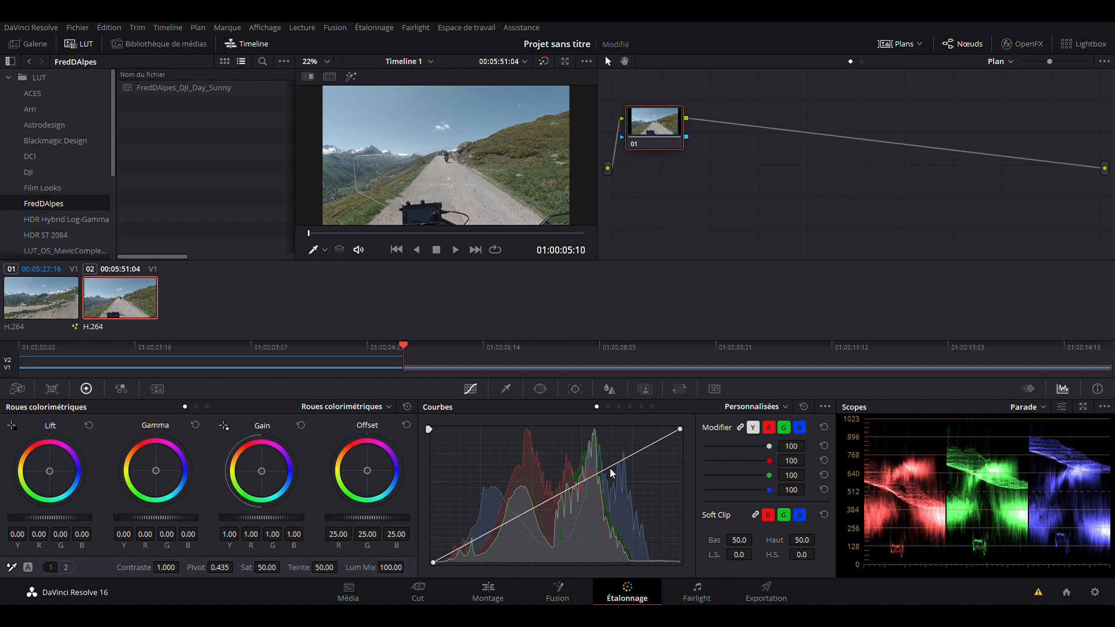
mouse_move(621, 462)
mouse_down()
mouse_move(635, 486)
mouse_move(622, 444)
mouse_move(636, 459)
mouse_up()
mouse_move(485, 534)
mouse_down()
mouse_move(494, 551)
mouse_move(493, 534)
mouse_up()
drag(495, 530, 497, 531)
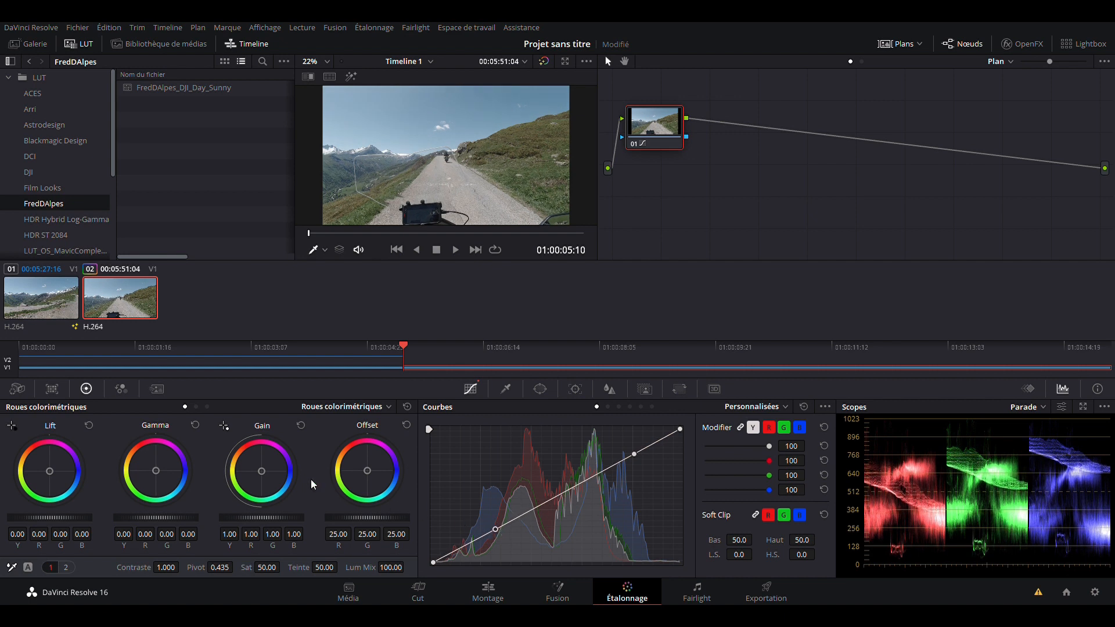
Step: Shift the second clip's Lift colour balance towards red, with R 0.04, G -0.01 and B -0.02
drag(51, 473, 48, 468)
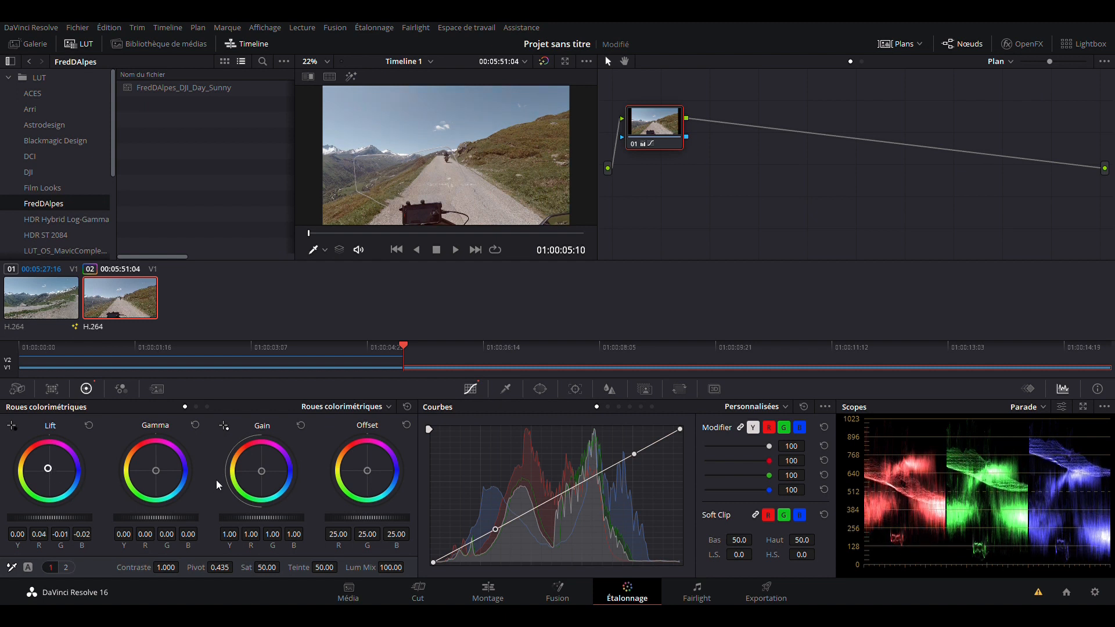
Step: Try shifting the second clip's Gain balance away from red, to R 0.92, G 1.02 and B 1.02, and reset the wheel
drag(265, 478, 264, 476)
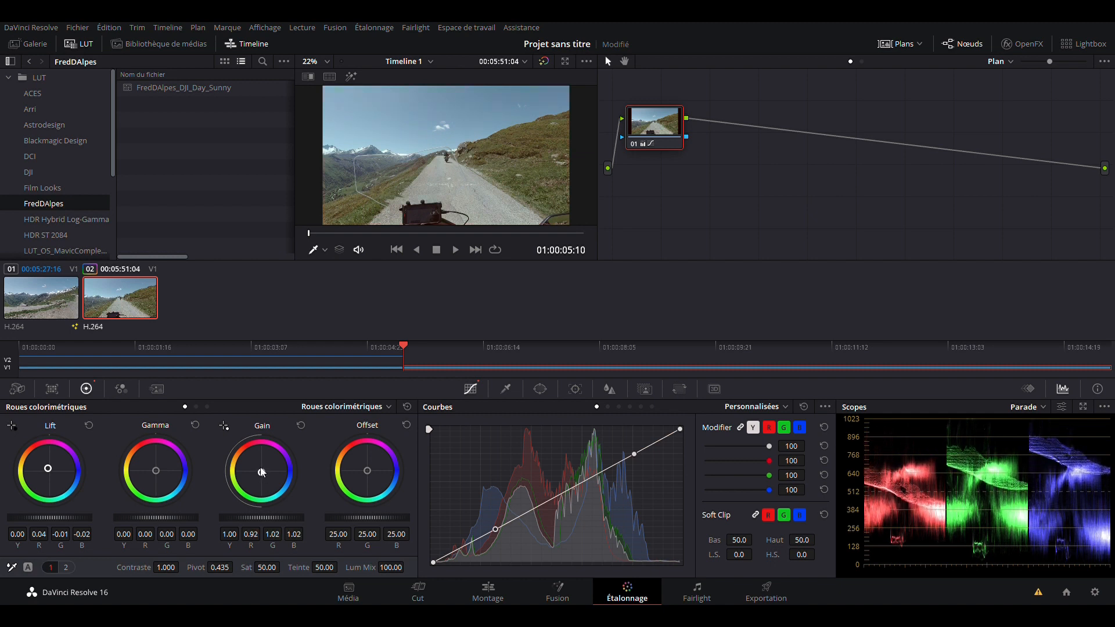
click(301, 425)
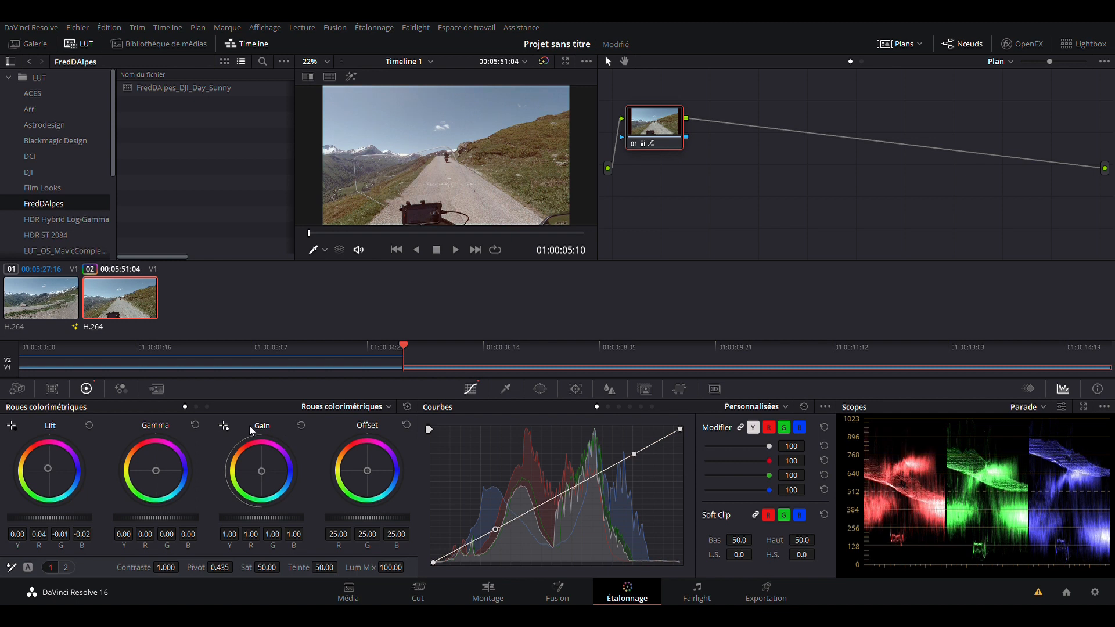
Step: Reset the second clip's Lift wheel and remove the points from its custom curve
click(89, 426)
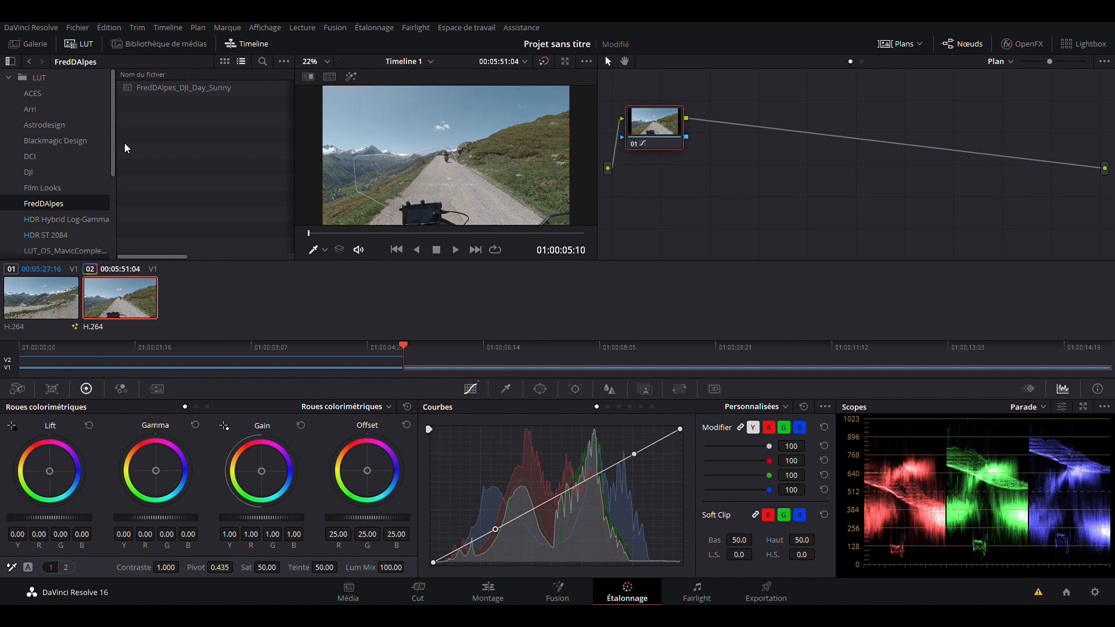
click(85, 46)
click(85, 46)
key(ctrl+z)
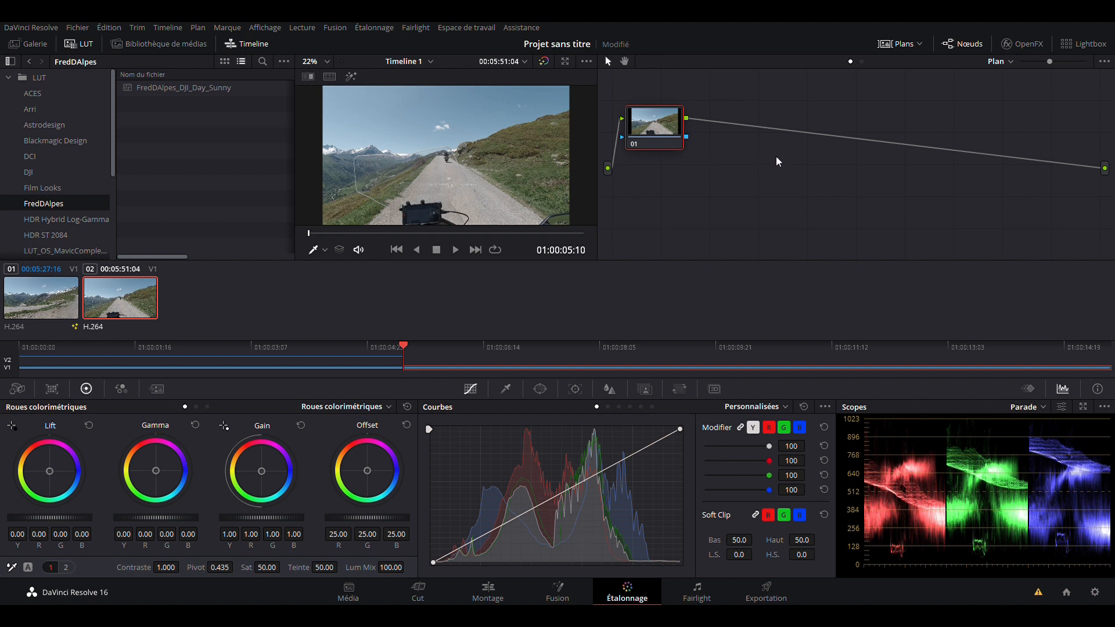
Step: Add a serial node after node 01, space it apart, and apply the FredDAlpes_DJI_Day_Sunny LUT to it
key(alt+s)
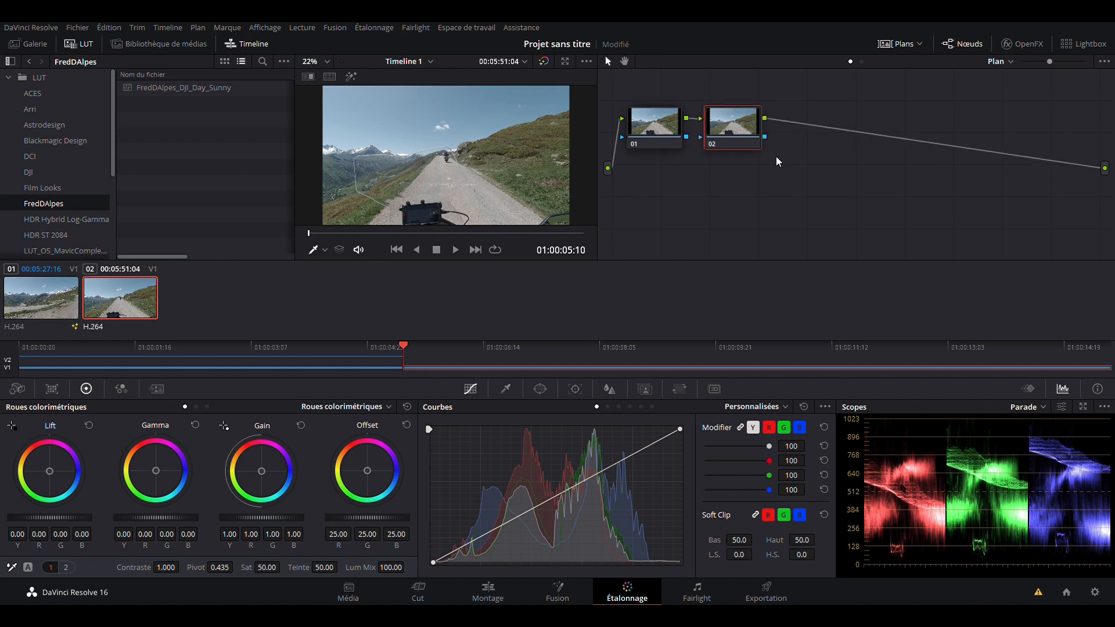
drag(740, 131, 807, 144)
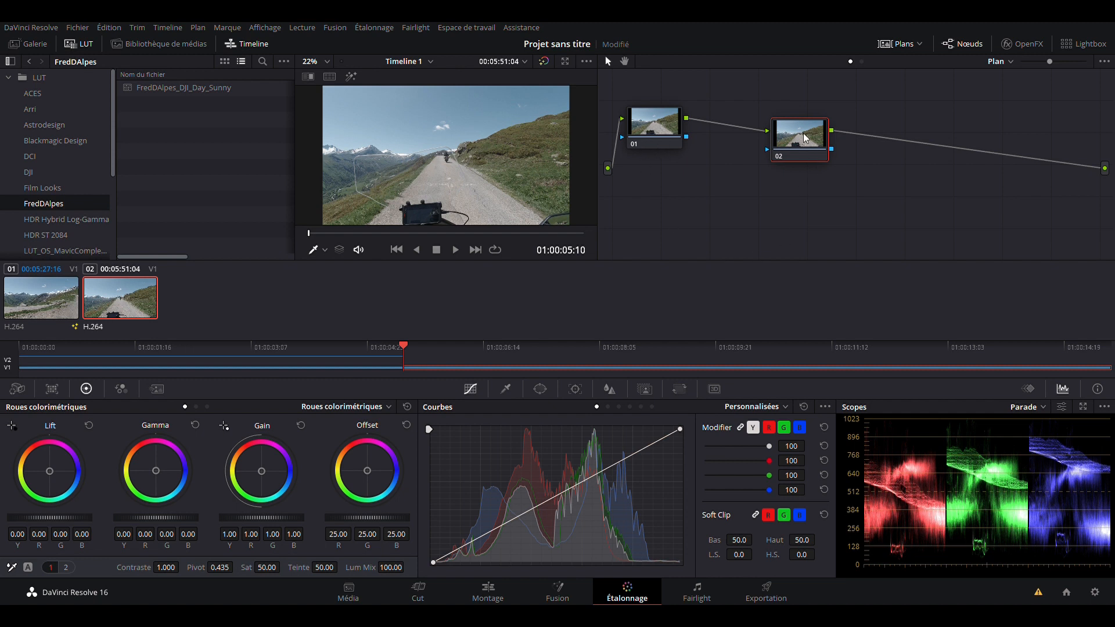
drag(173, 86, 789, 134)
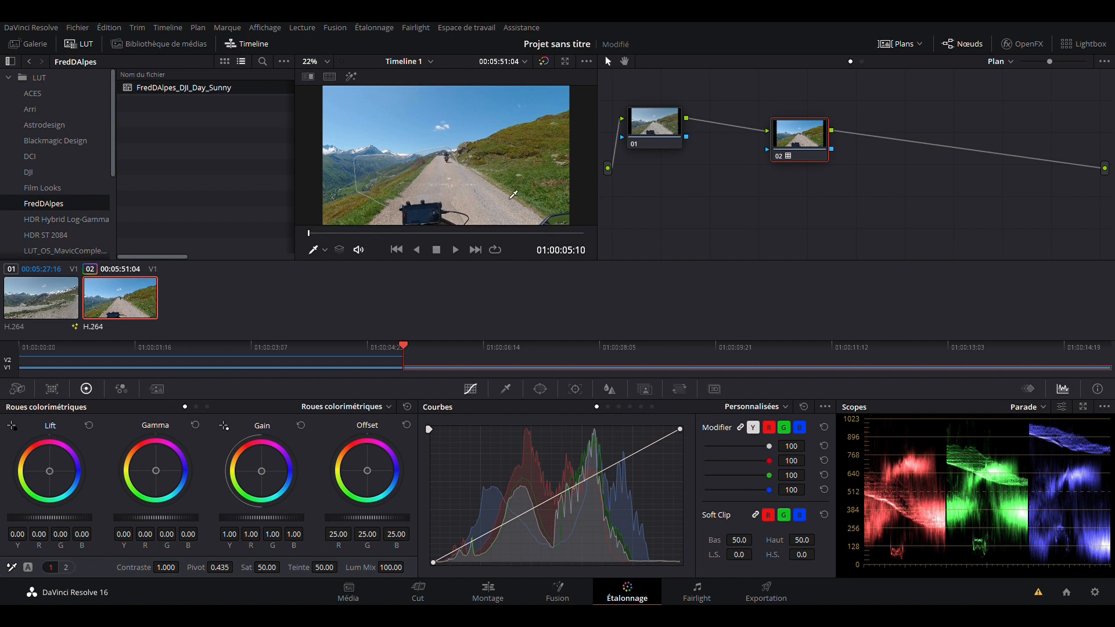
Step: Examine the motorcyclist ahead closely in the viewer with the LUT applied
scroll(509, 194, up, 2)
scroll(509, 193, up, 5)
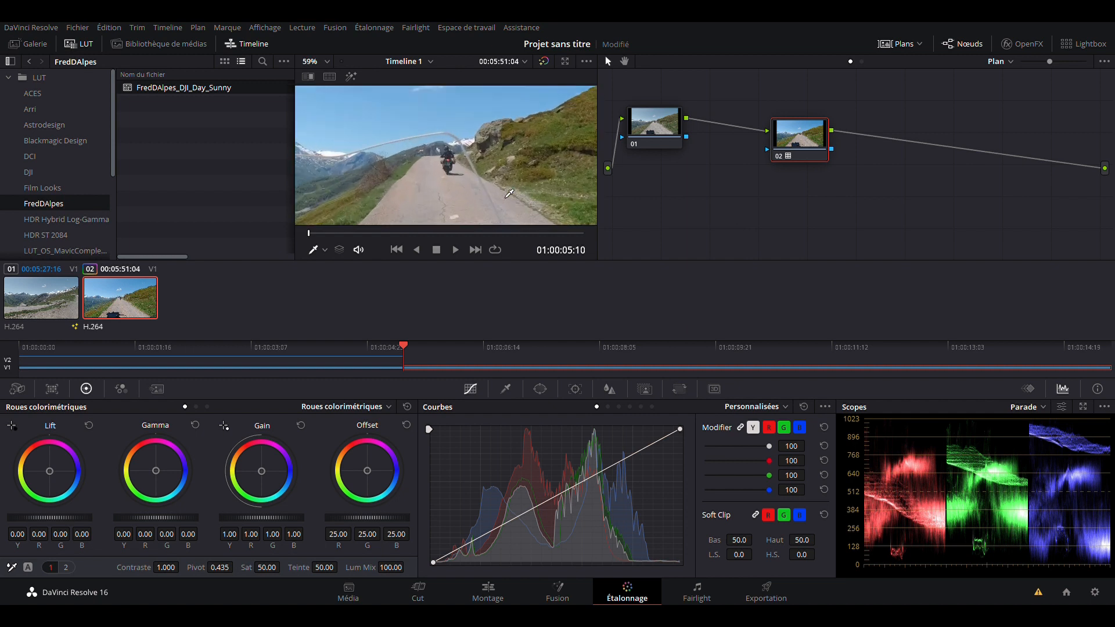
scroll(510, 194, up, 2)
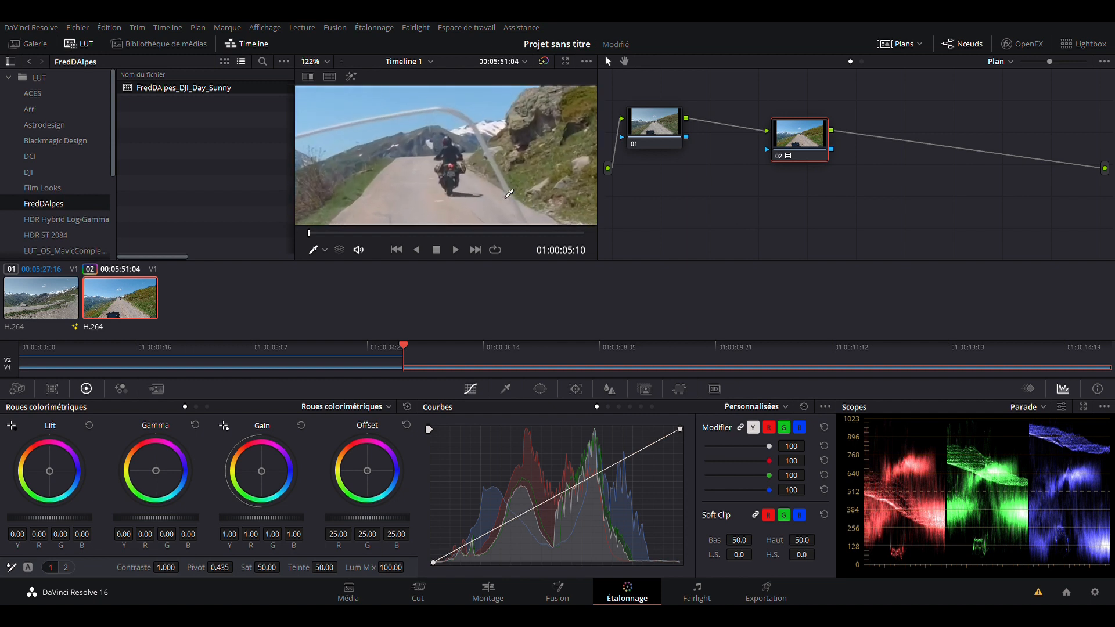
scroll(509, 193, down, 4)
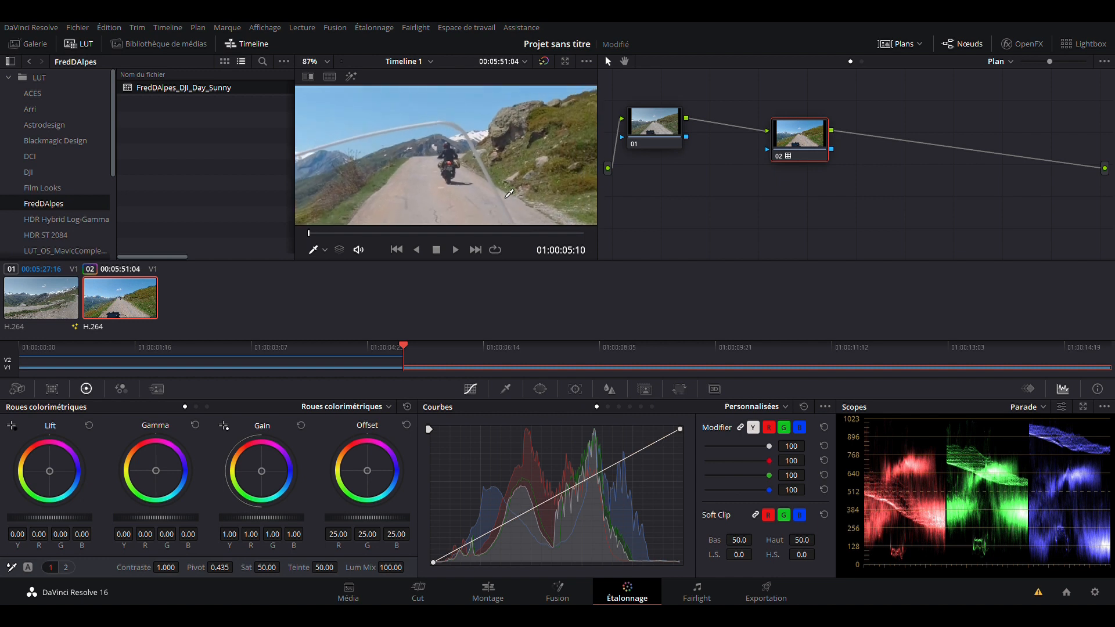
scroll(510, 193, down, 2)
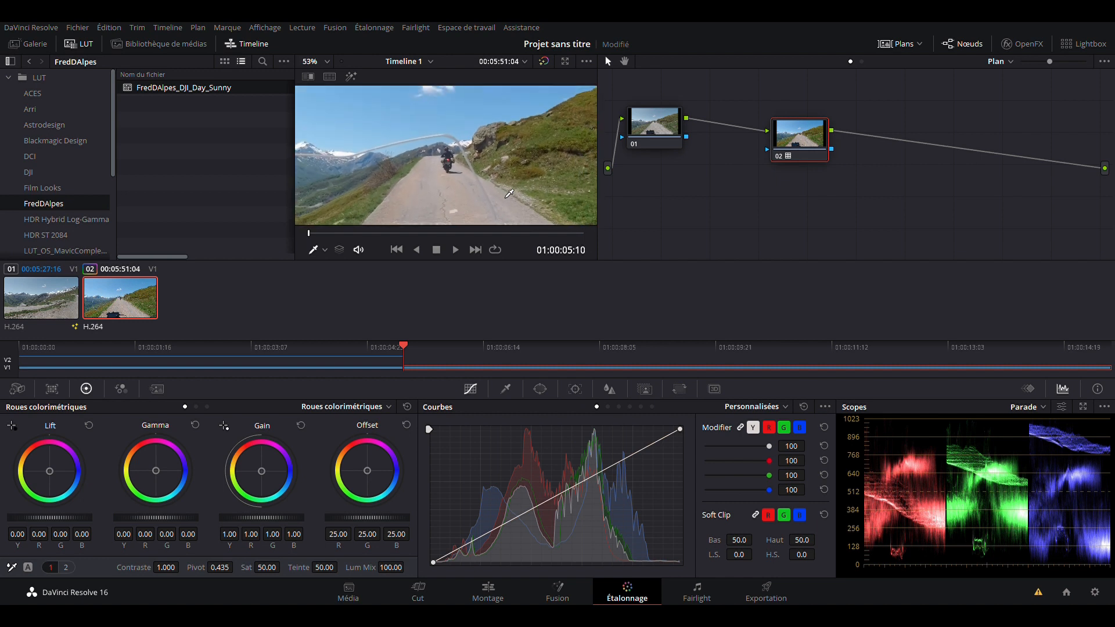
scroll(510, 194, up, 3)
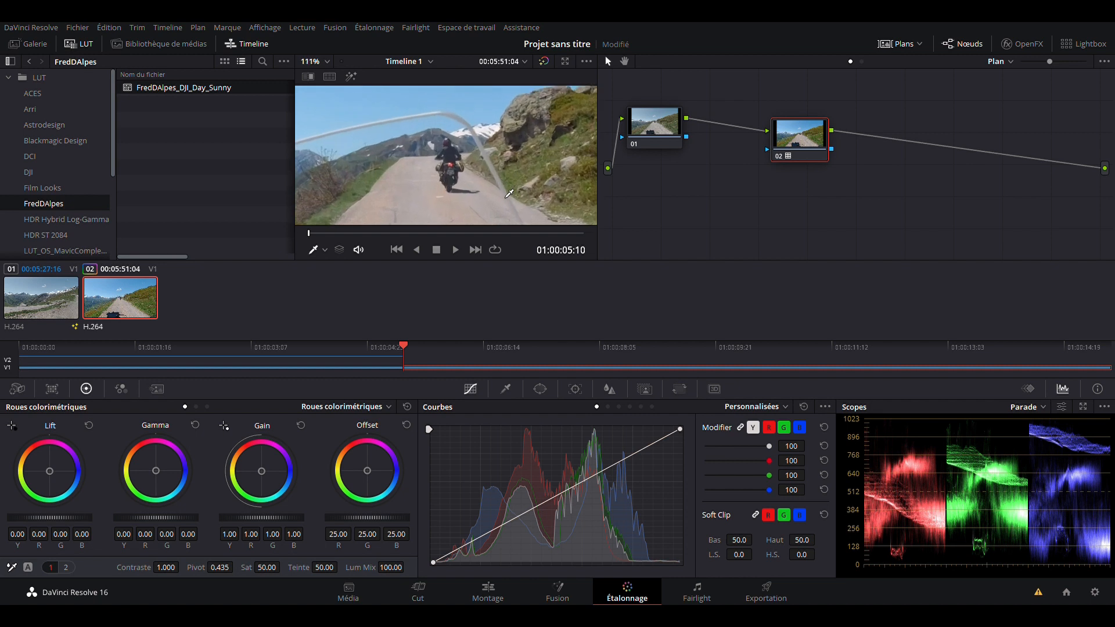
scroll(509, 194, down, 3)
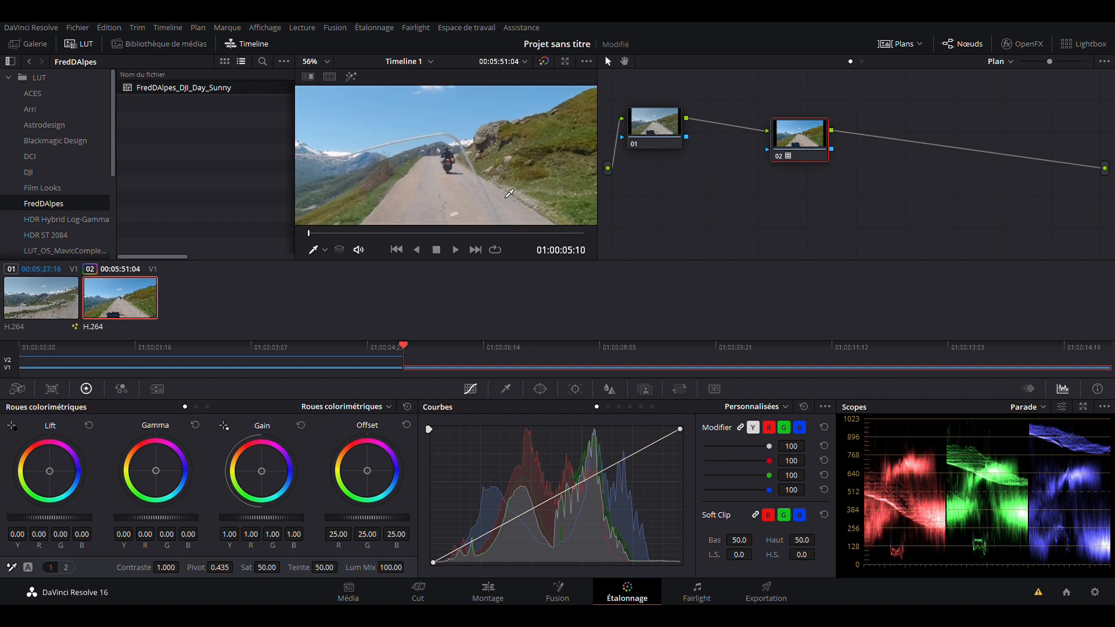
scroll(509, 193, down, 2)
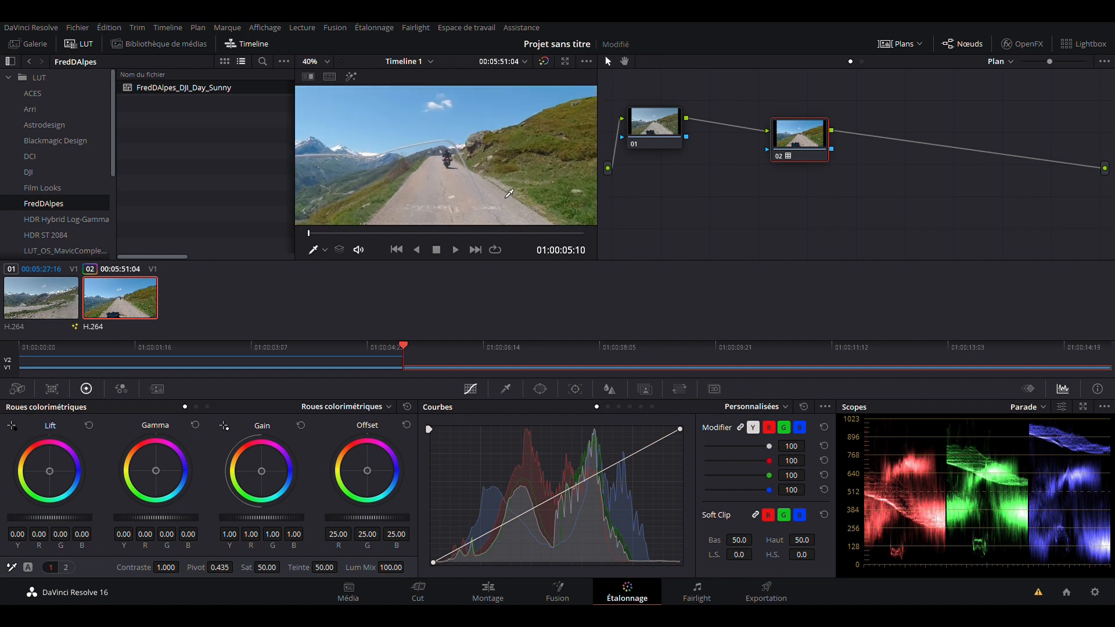
scroll(509, 194, down, 1)
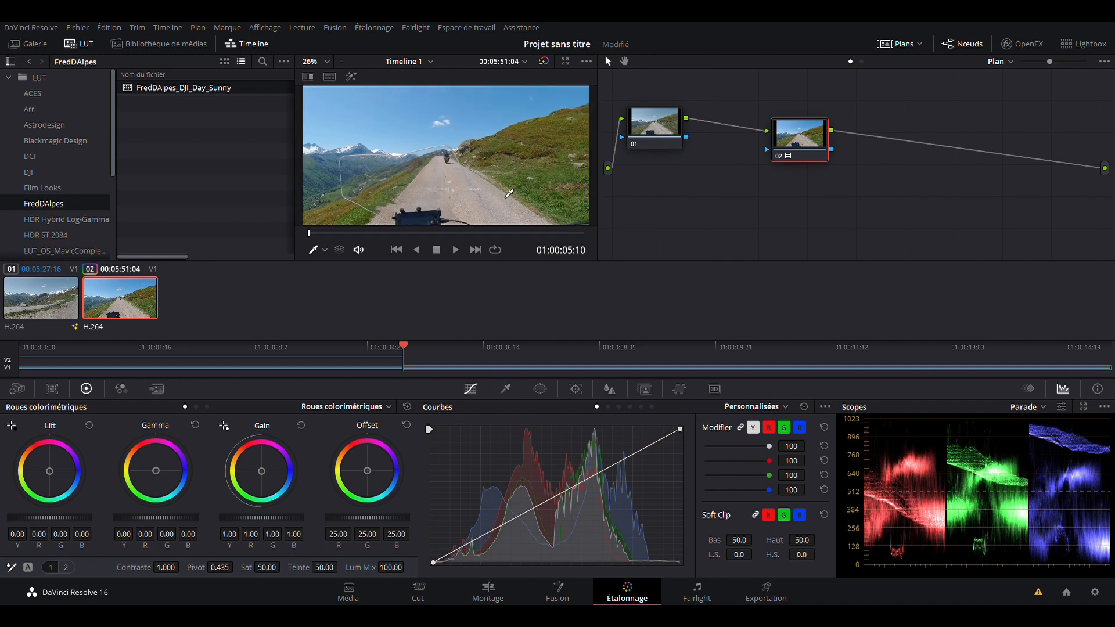
Step: Draw a closed four-point curve Power Window on node 02 around the rear plate area of the motorcycle at 01:00:05:10
scroll(510, 193, up, 6)
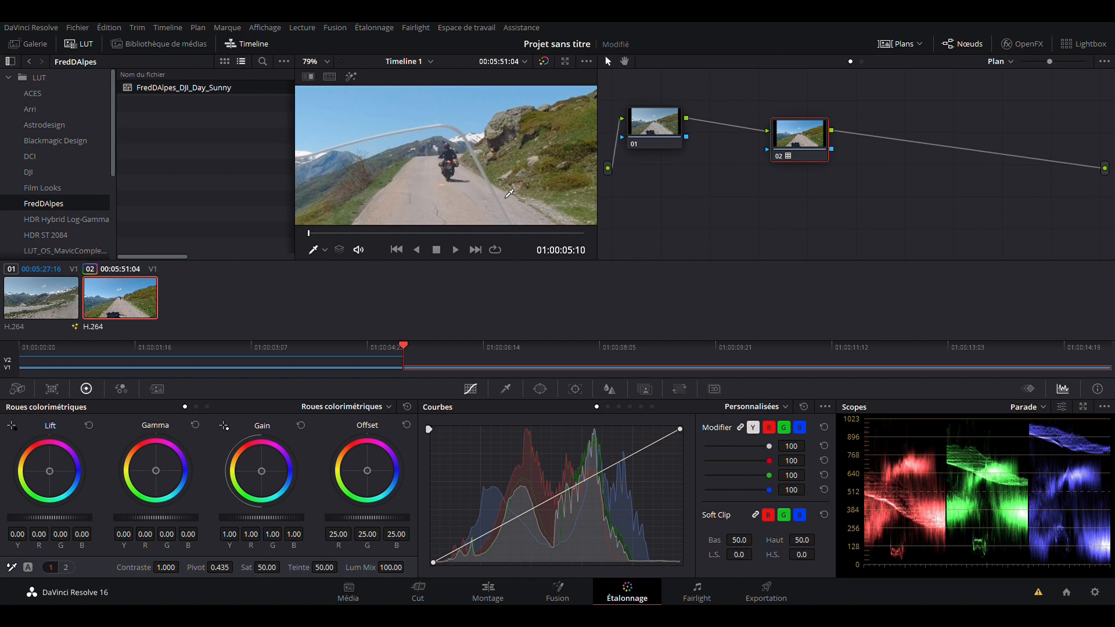
click(541, 389)
scroll(470, 524, up, 1)
scroll(469, 524, down, 1)
click(444, 529)
scroll(454, 199, up, 2)
scroll(453, 198, up, 4)
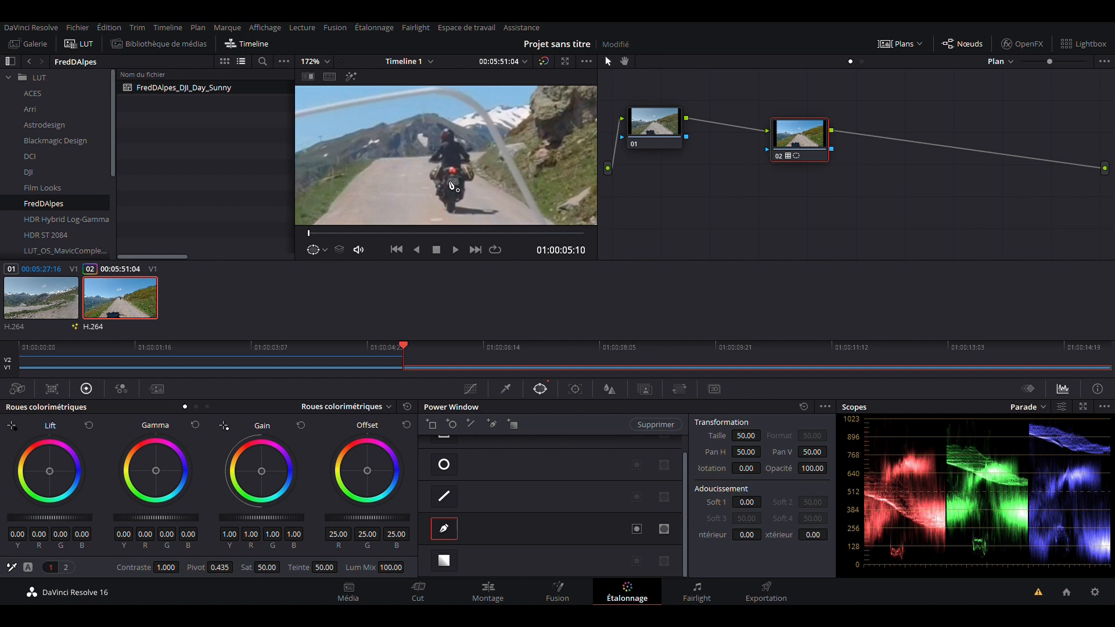
click(447, 176)
click(461, 177)
click(462, 187)
click(447, 187)
click(447, 176)
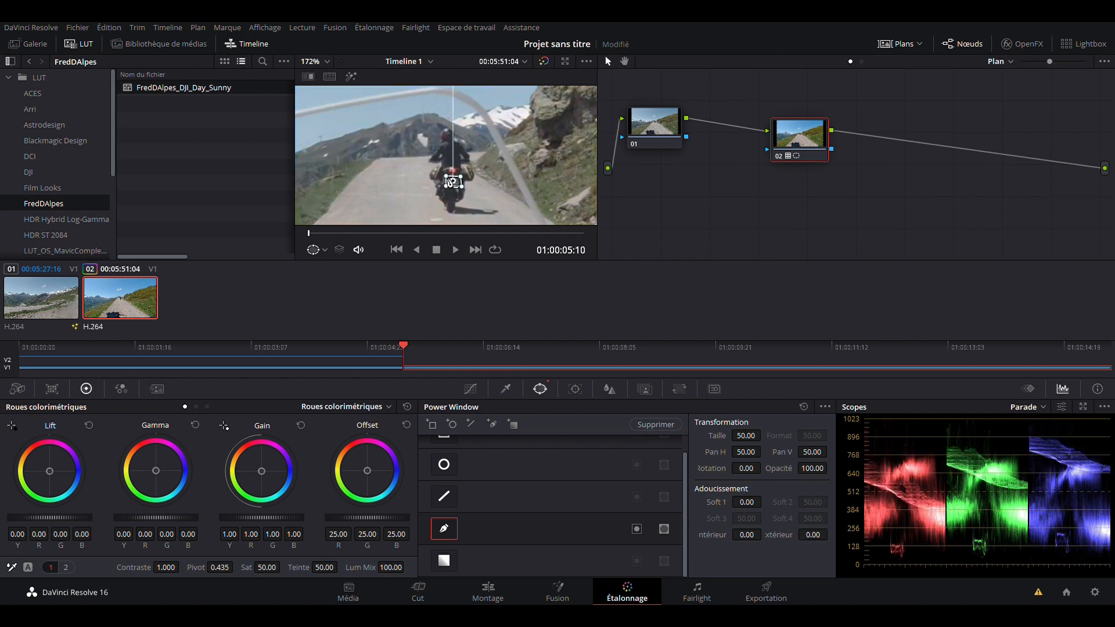
Step: Track the Power Window forward from 01:00:05:10 to 01:00:07:03
scroll(524, 195, down, 6)
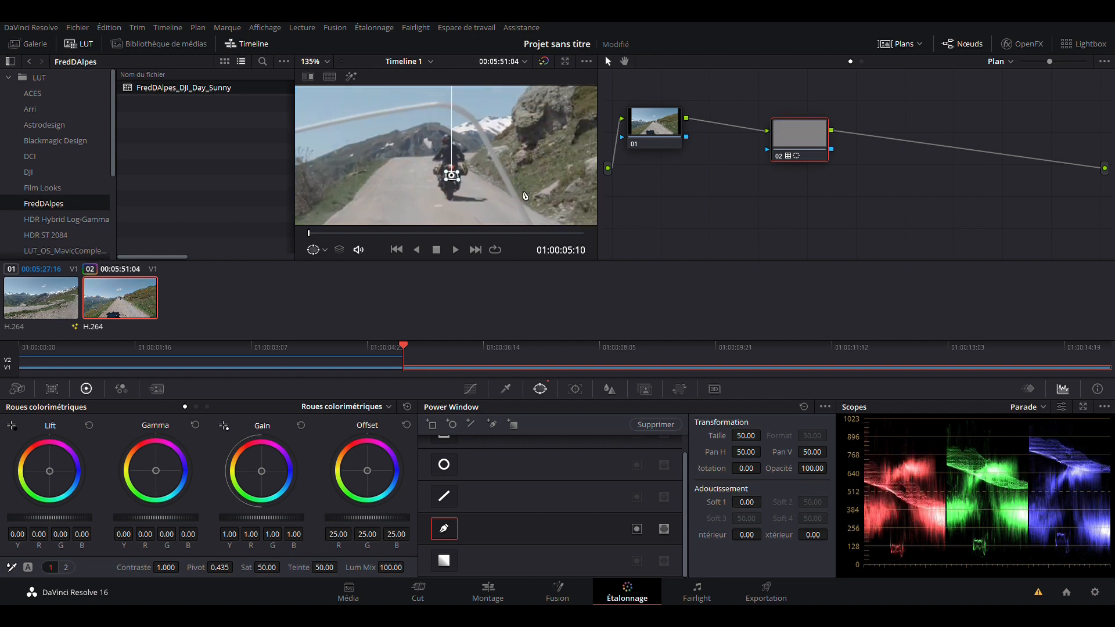
scroll(525, 195, down, 2)
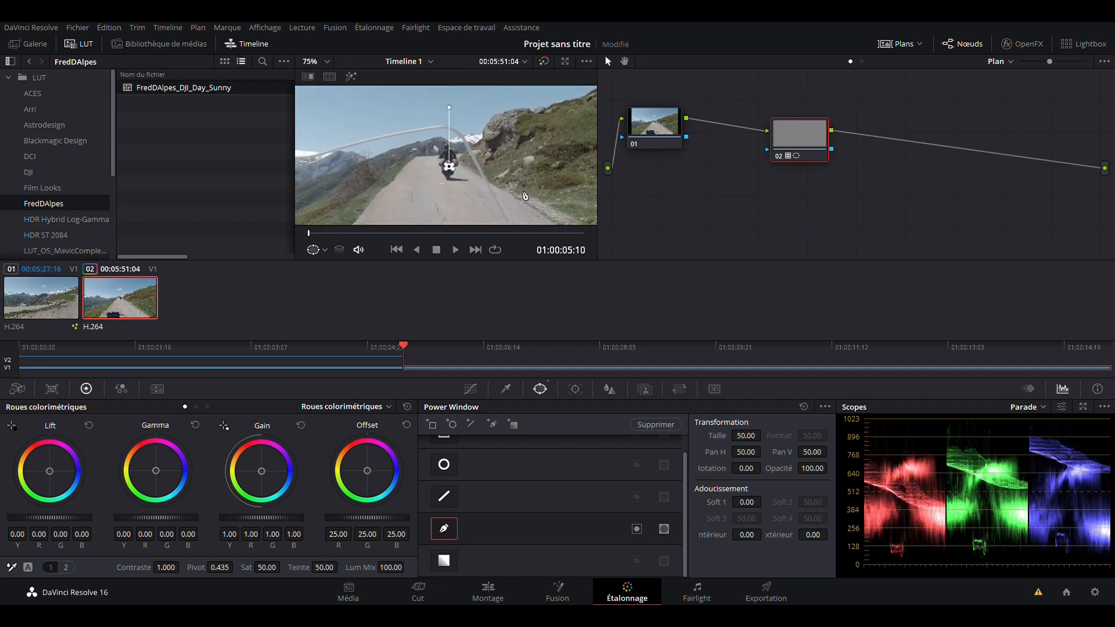
scroll(524, 195, down, 1)
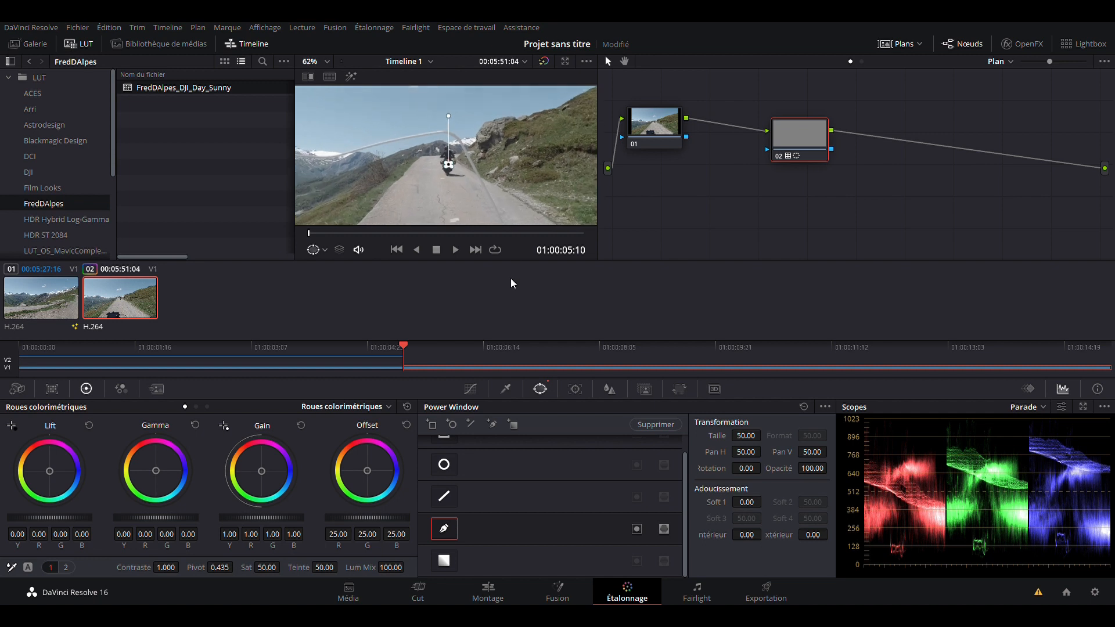
click(575, 389)
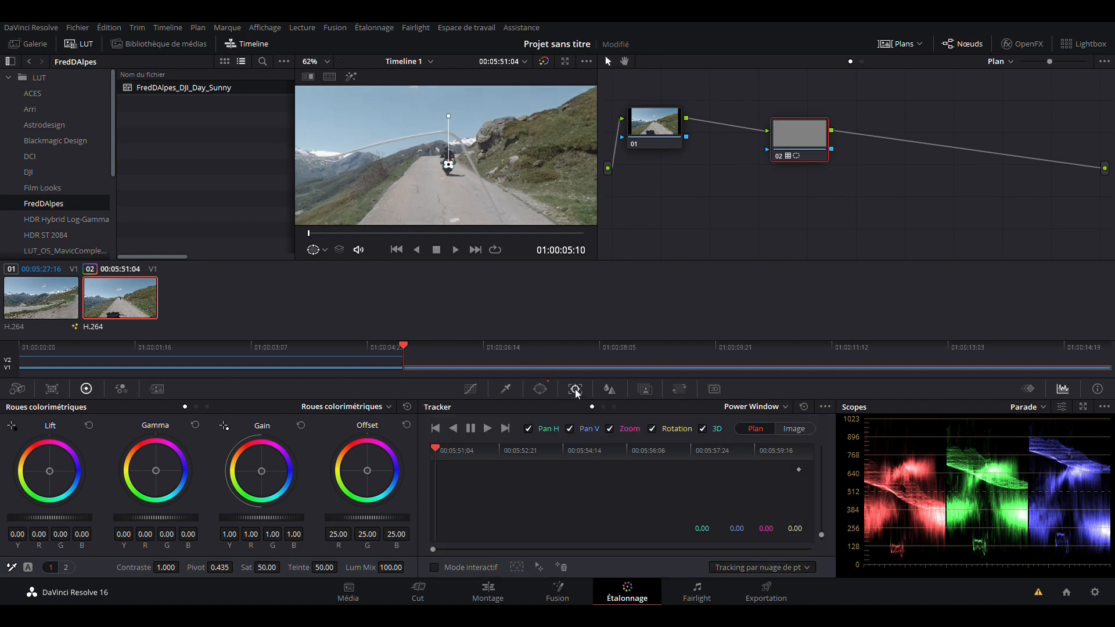
click(487, 429)
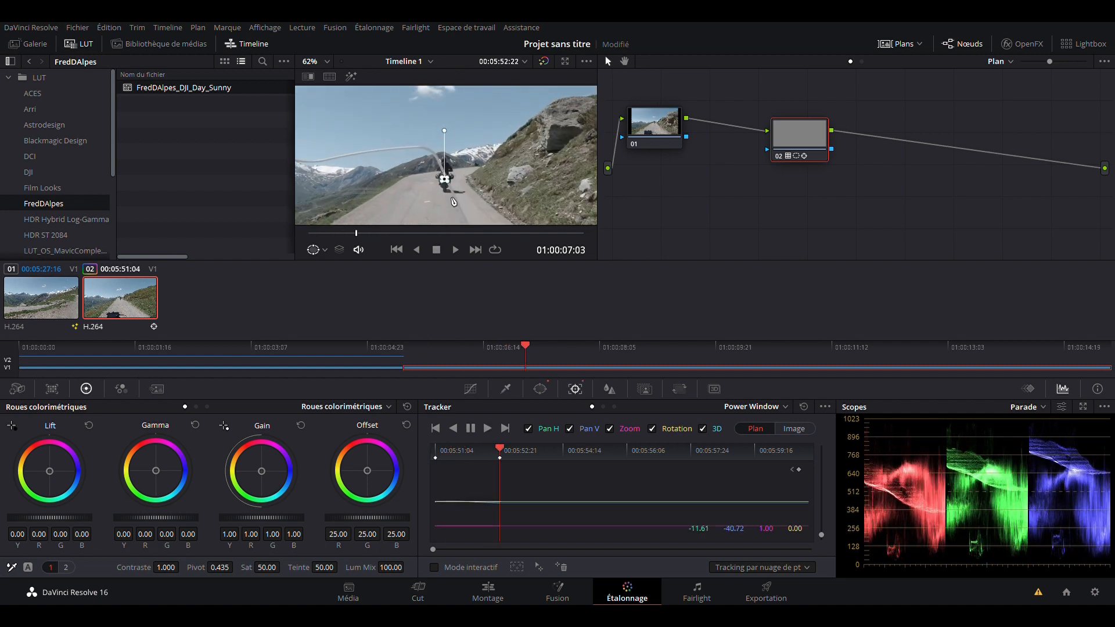
Step: Set the tracker to Image mode, continue to 01:00:07:12, and recentre the window on the rear of the motorcycle
click(790, 430)
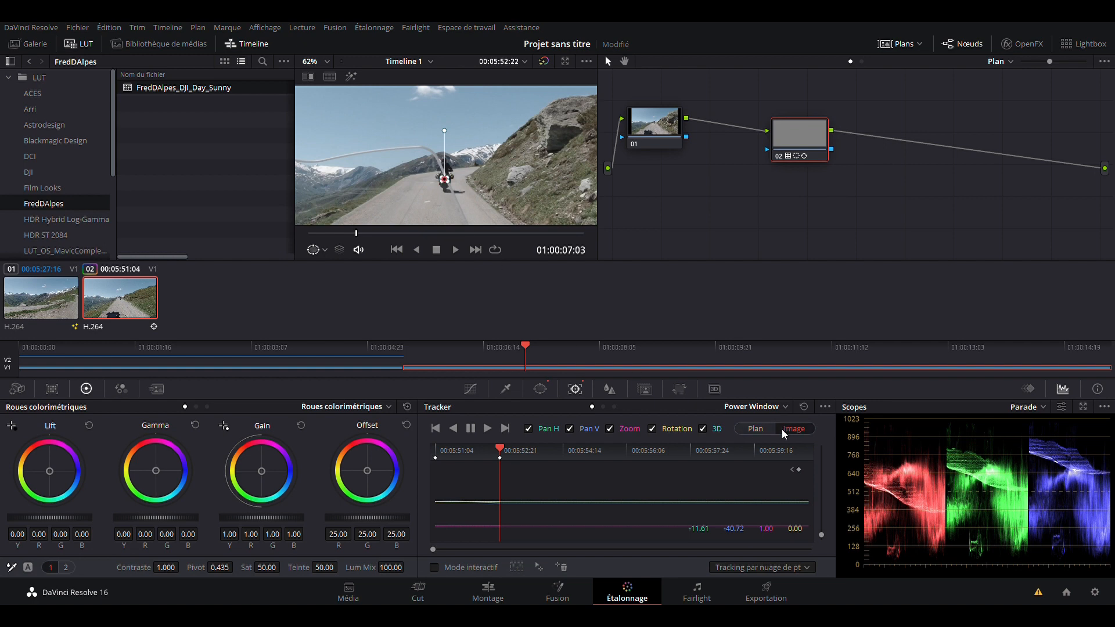
click(488, 428)
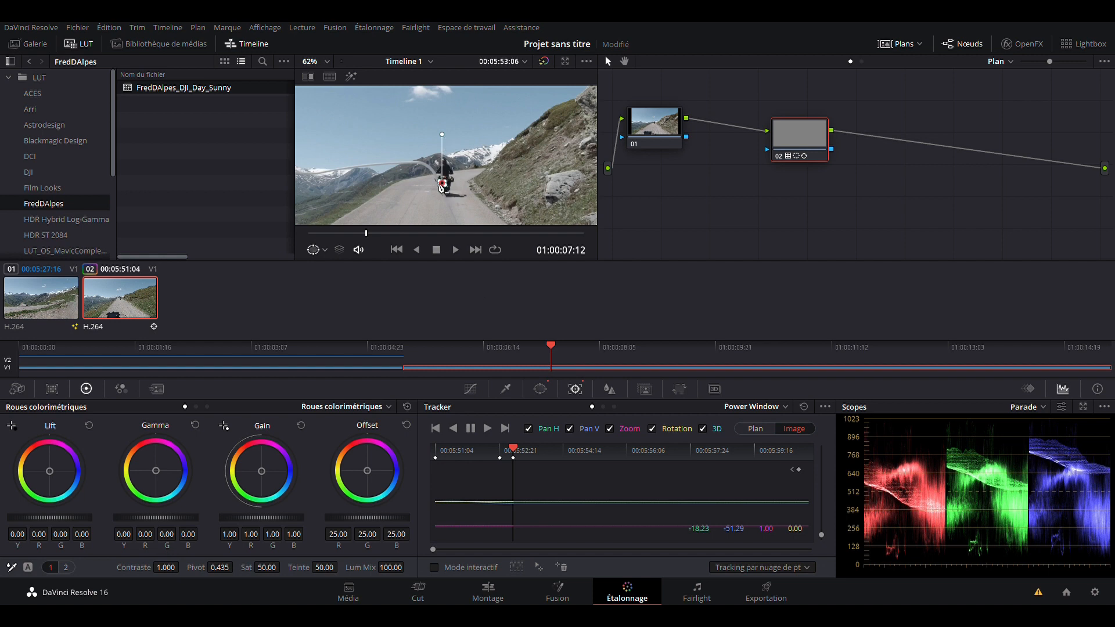
drag(450, 190, 452, 188)
Step: Return the tracker to Plan mode and track the window forward in stages to 01:00:14:11
click(751, 431)
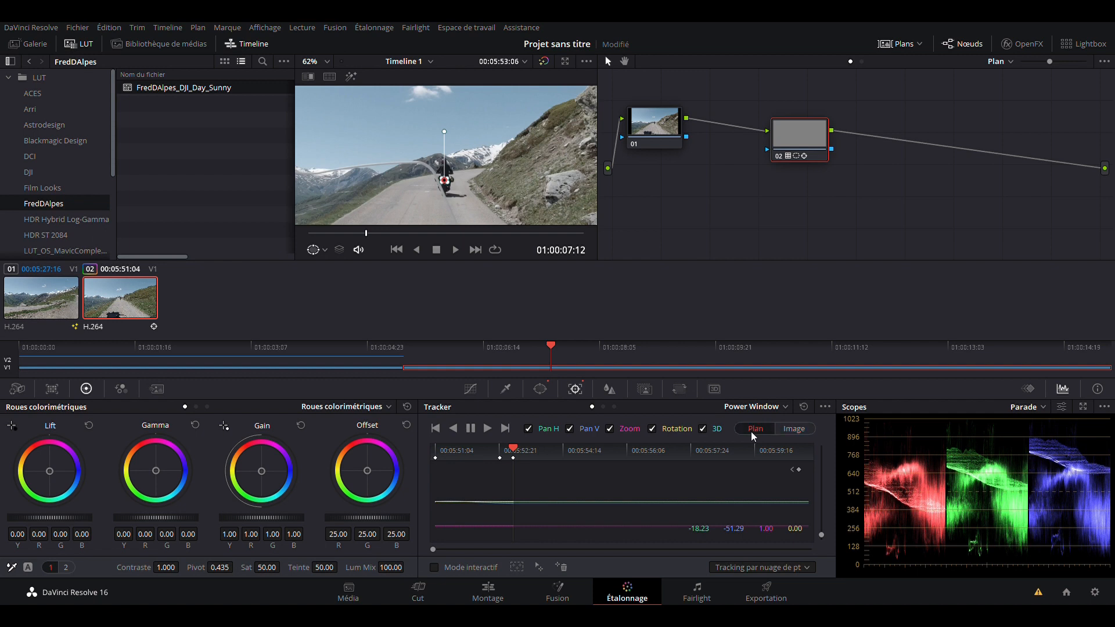
click(488, 428)
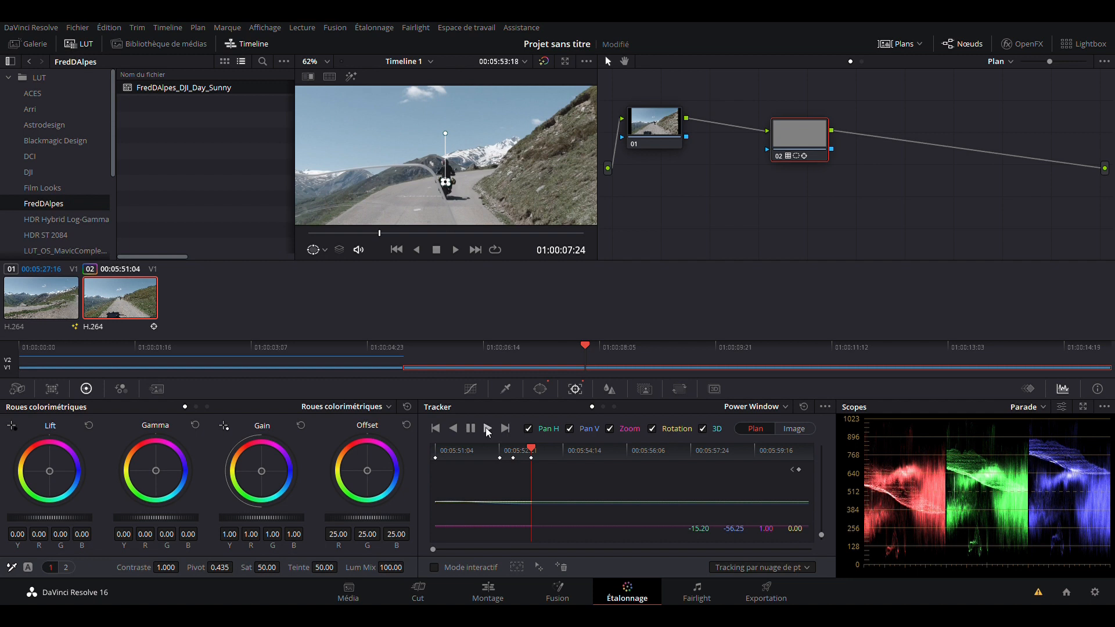
click(488, 428)
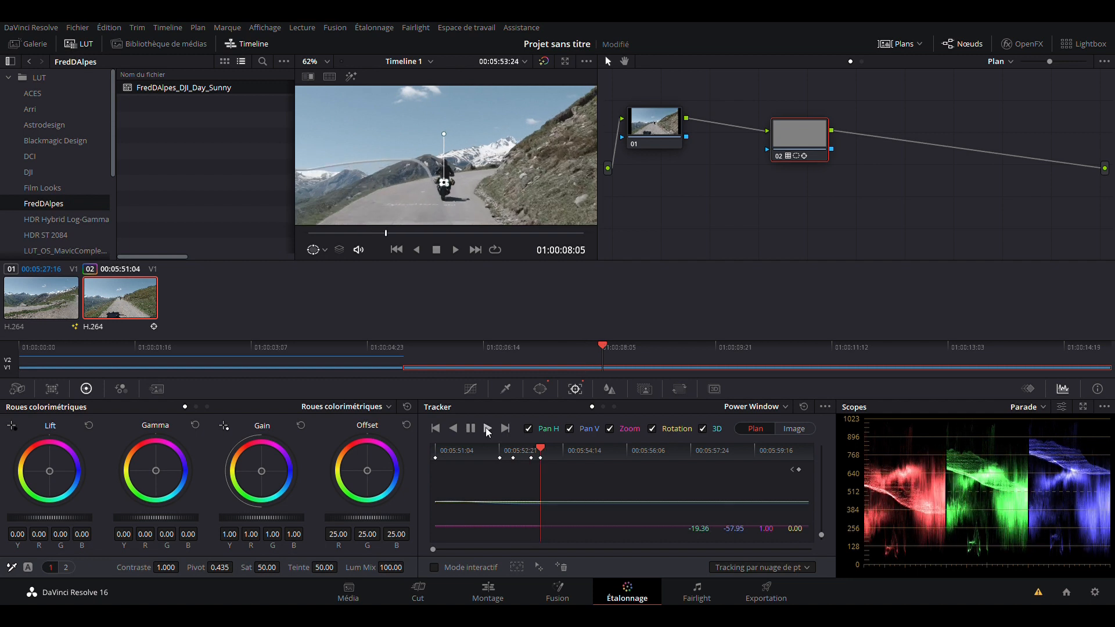
click(488, 428)
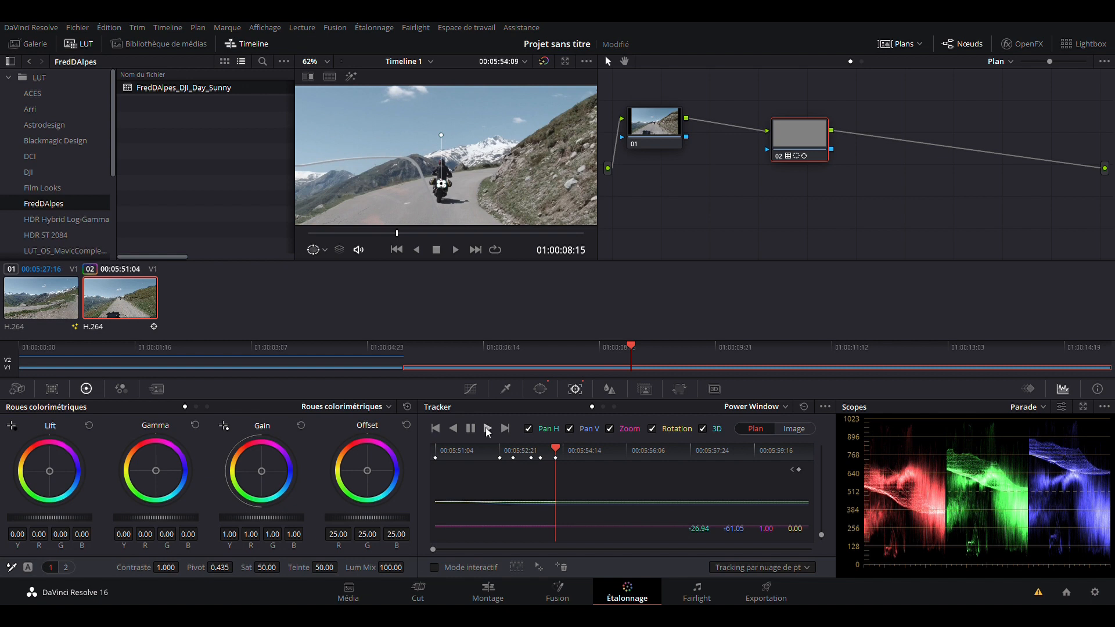
click(488, 428)
click(488, 428)
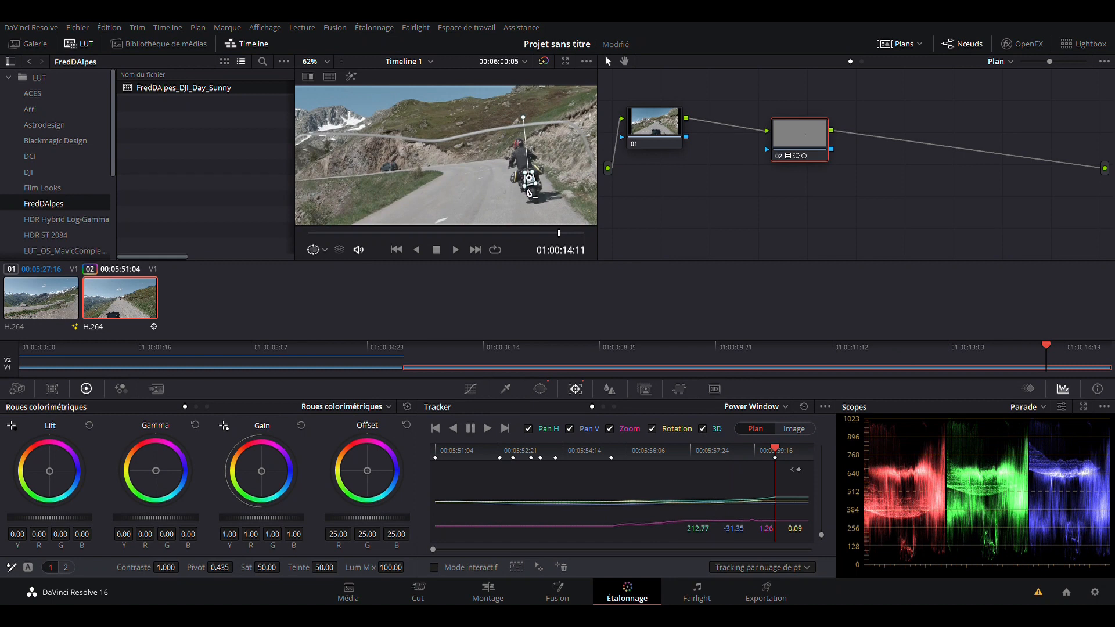
Step: Set the Blur radius for the tracked window on node 02 to 0.65 on R, G and B, and play the clip from its start
key(Up)
click(609, 388)
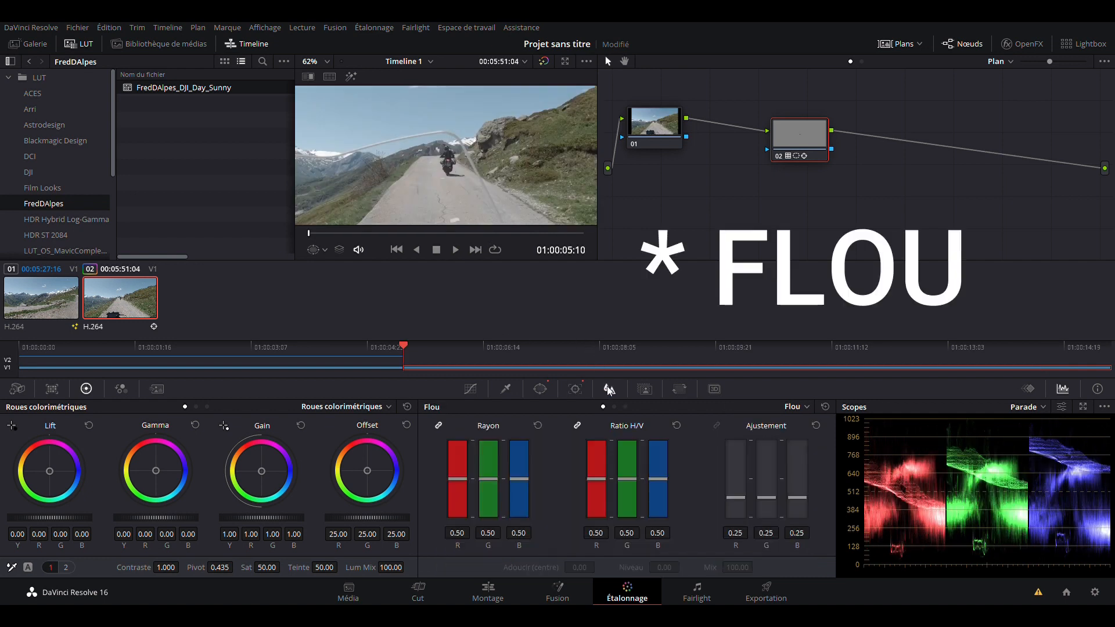
drag(459, 480, 461, 450)
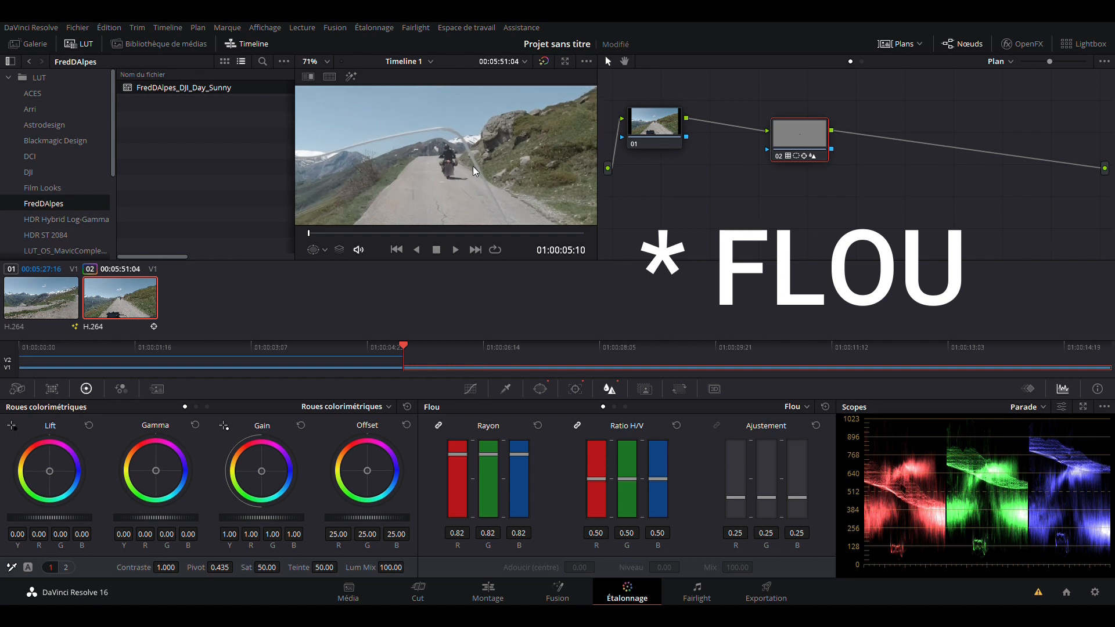
scroll(473, 166, up, 5)
scroll(468, 195, up, 1)
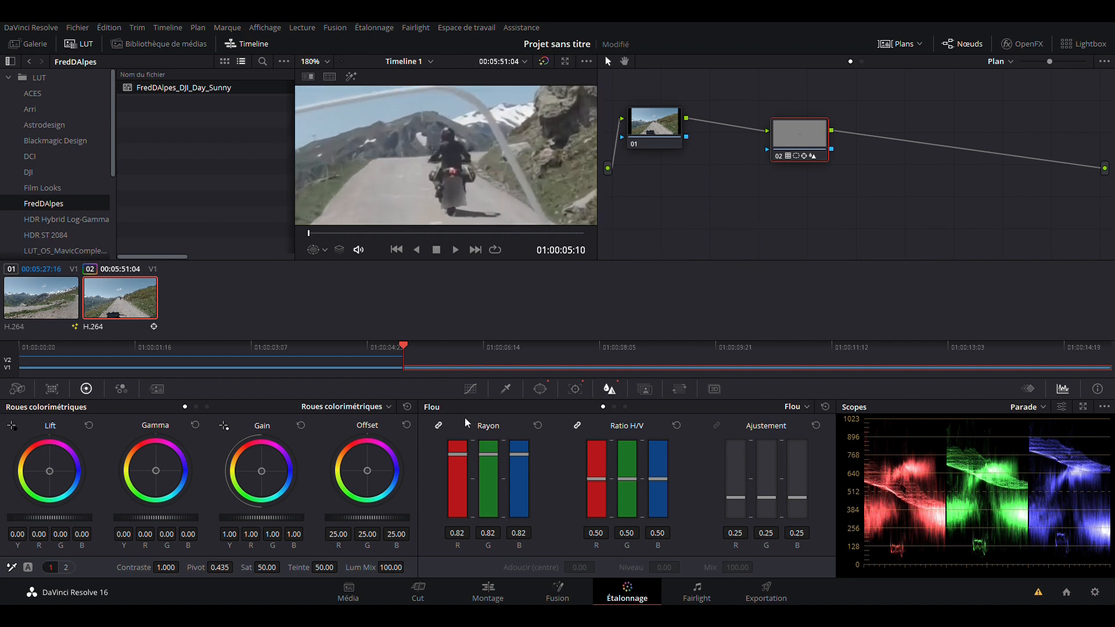
mouse_move(459, 451)
mouse_down()
mouse_move(456, 473)
mouse_move(456, 462)
mouse_up()
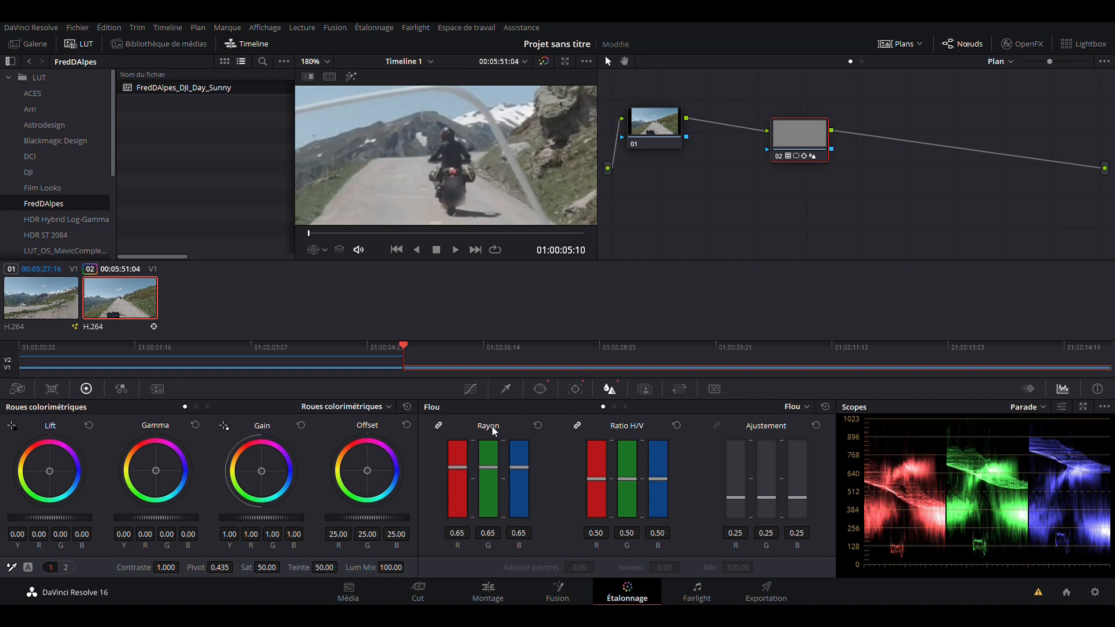
click(455, 251)
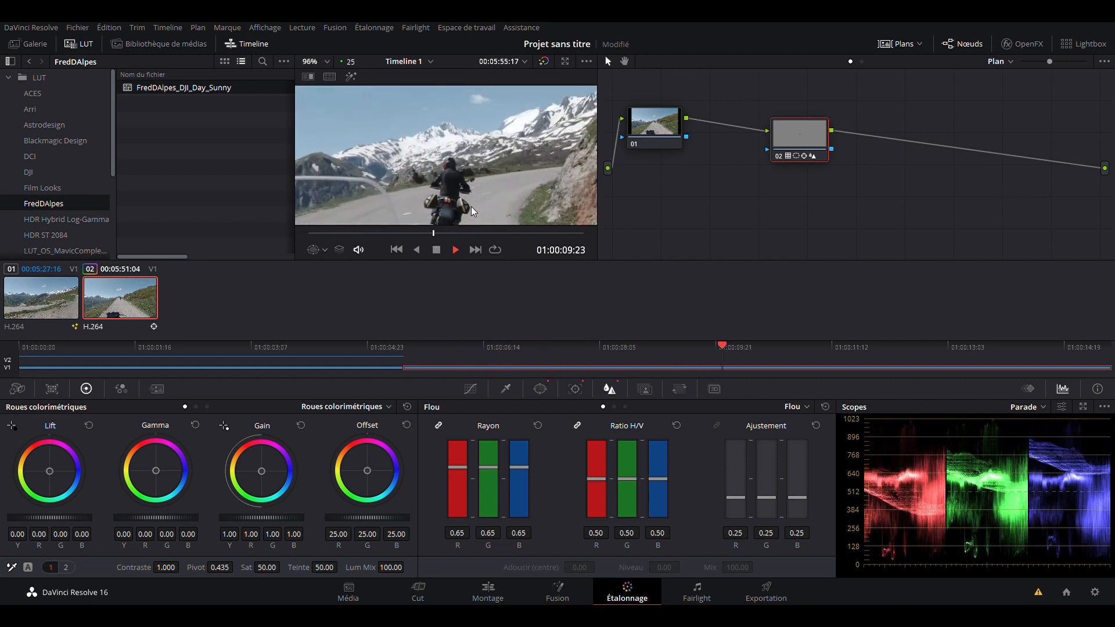
Step: Switch to Fairlight, play the timeline from 01:00:05:22 and lower the Main 1 fader to -8.5 dB during playback
click(436, 252)
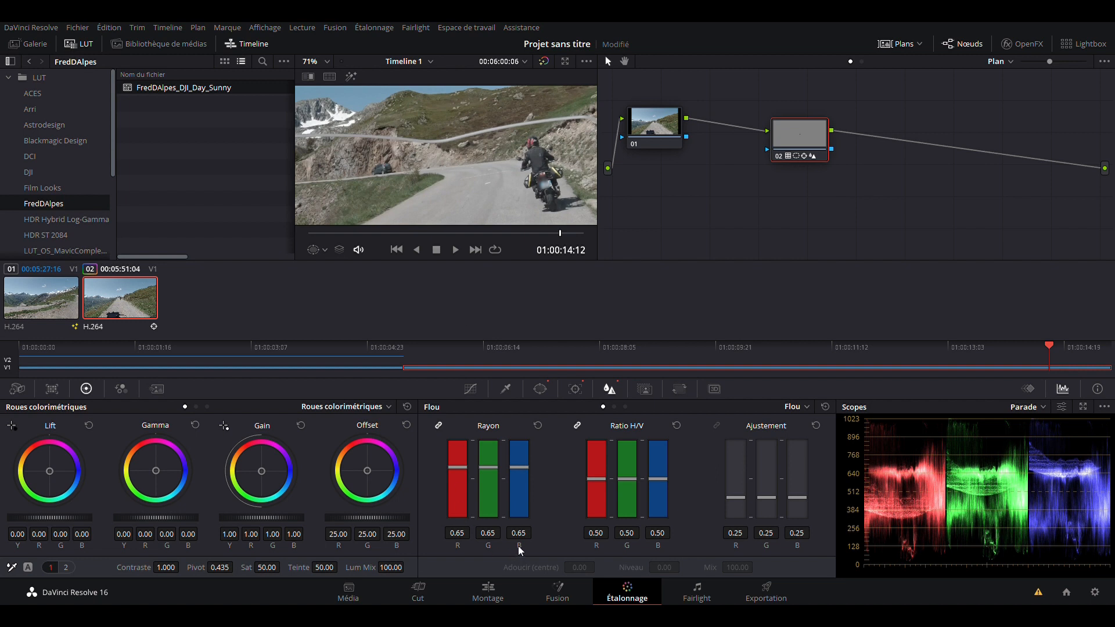
click(696, 596)
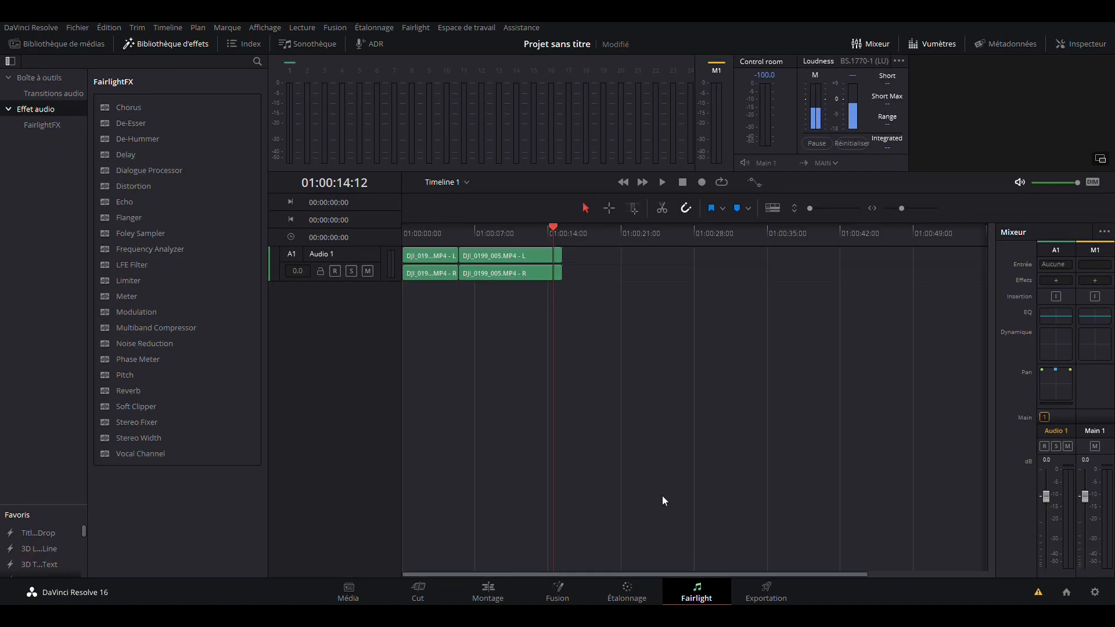
drag(551, 228, 464, 231)
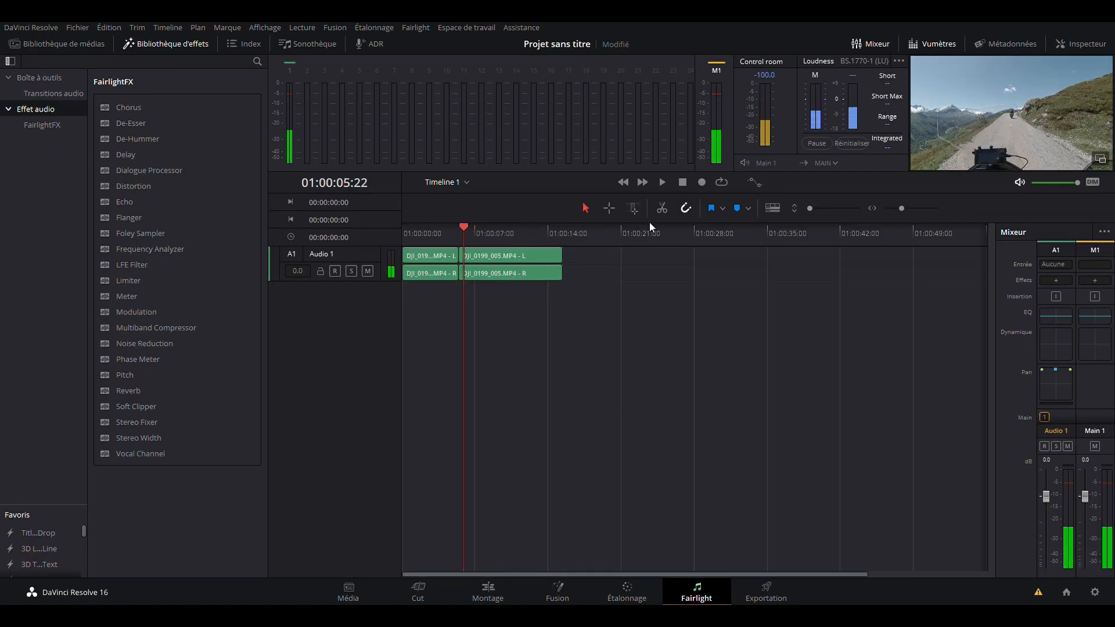
click(662, 183)
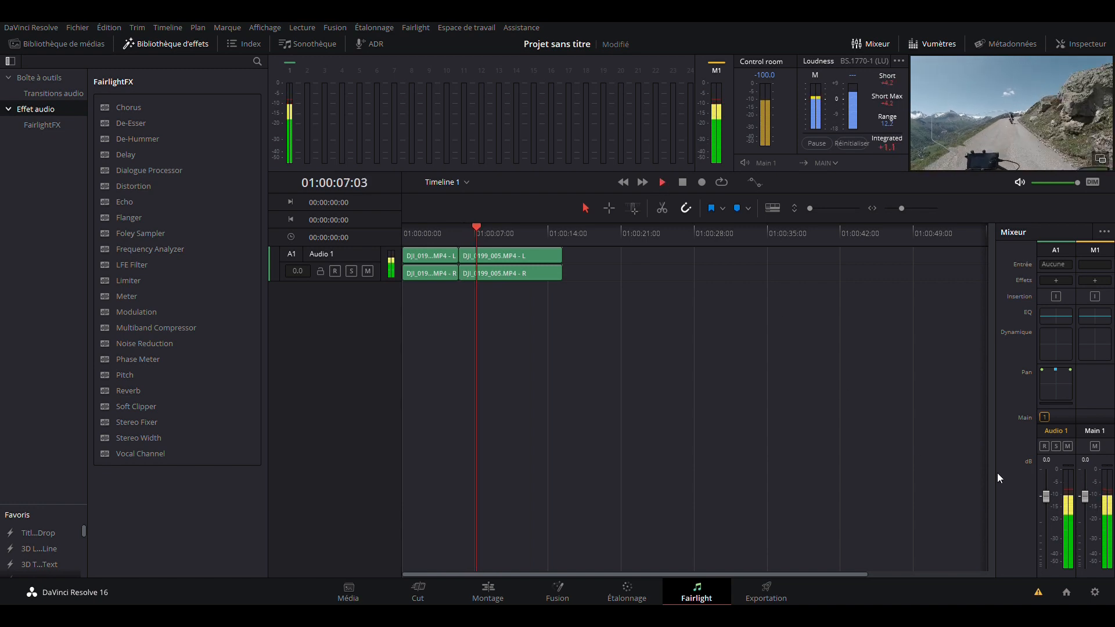
drag(1085, 497, 1085, 518)
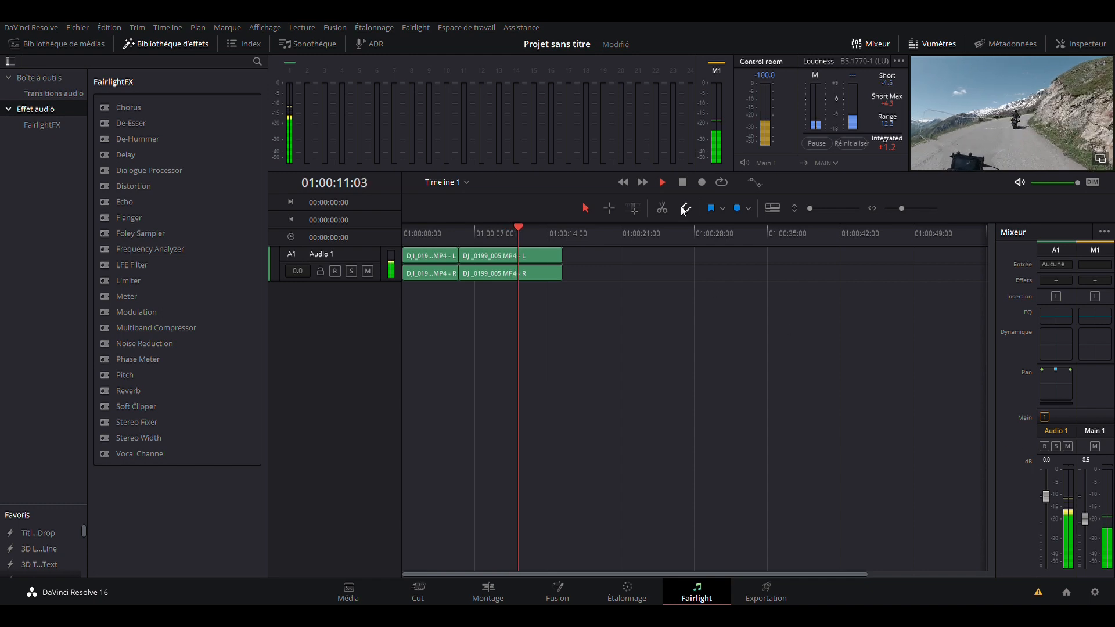
click(682, 182)
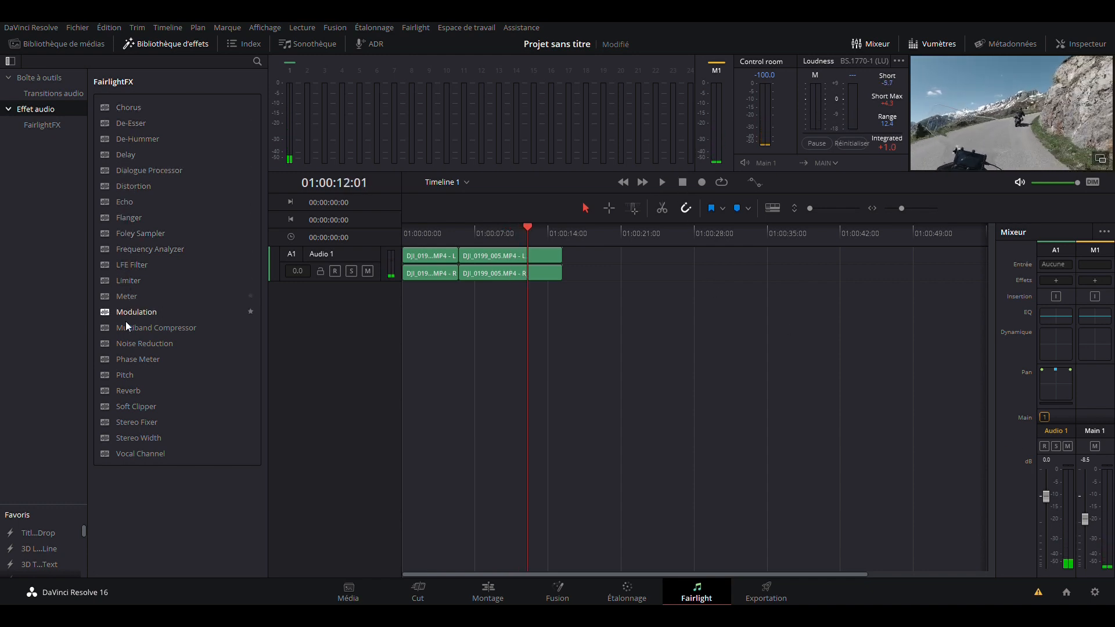
Step: Shape the Audio 1 equalizer curve: Band 2 at 82 Hz/+5.7 dB, Band 3 at 259/-7.1, Band 4 at 1k45/+8.8, Band 5 at 5k81/-6.9
click(1055, 319)
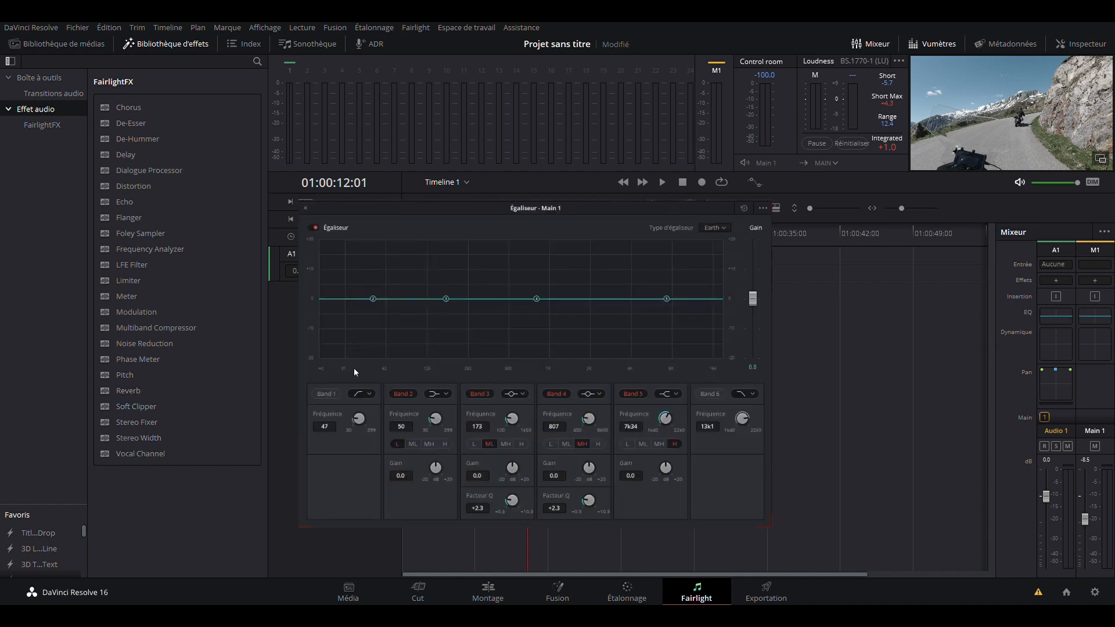
drag(373, 300, 404, 285)
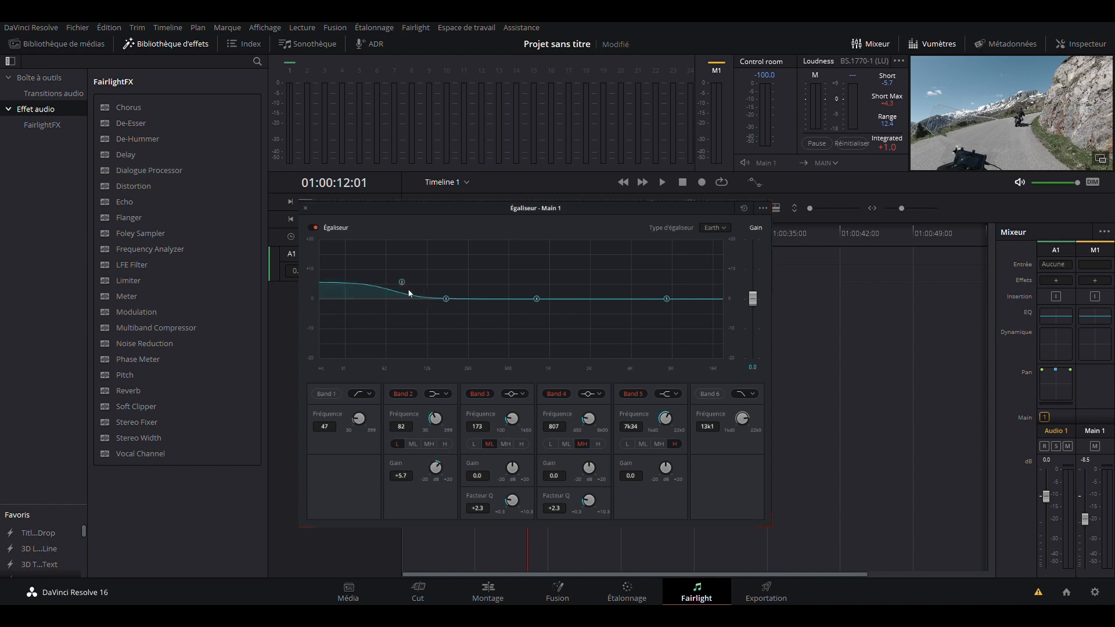
drag(446, 299, 470, 320)
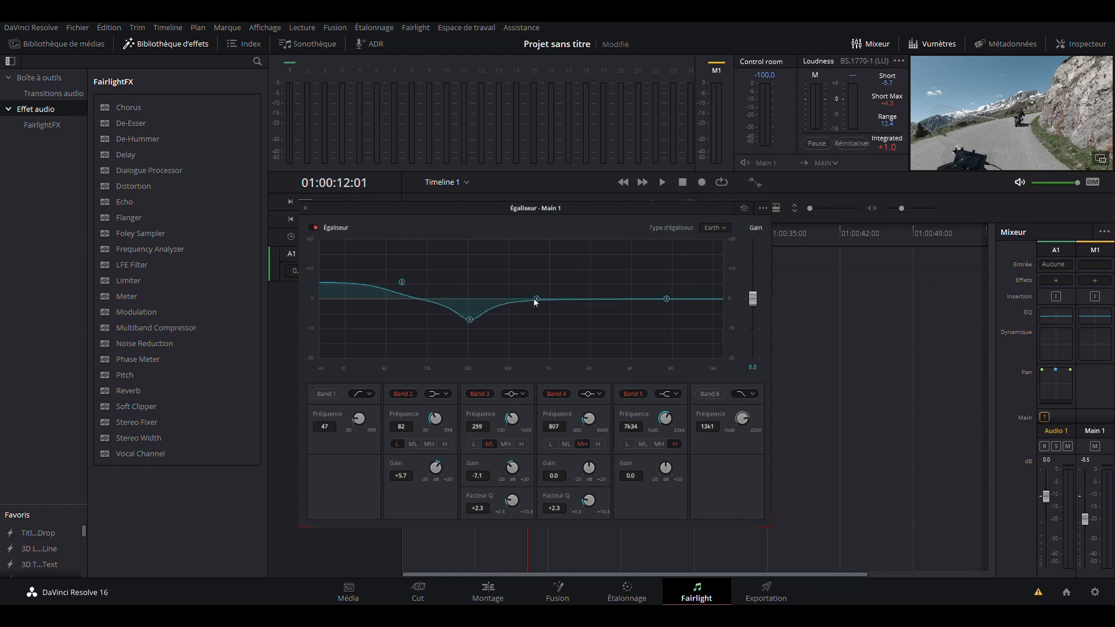
drag(536, 302, 571, 273)
drag(667, 299, 653, 322)
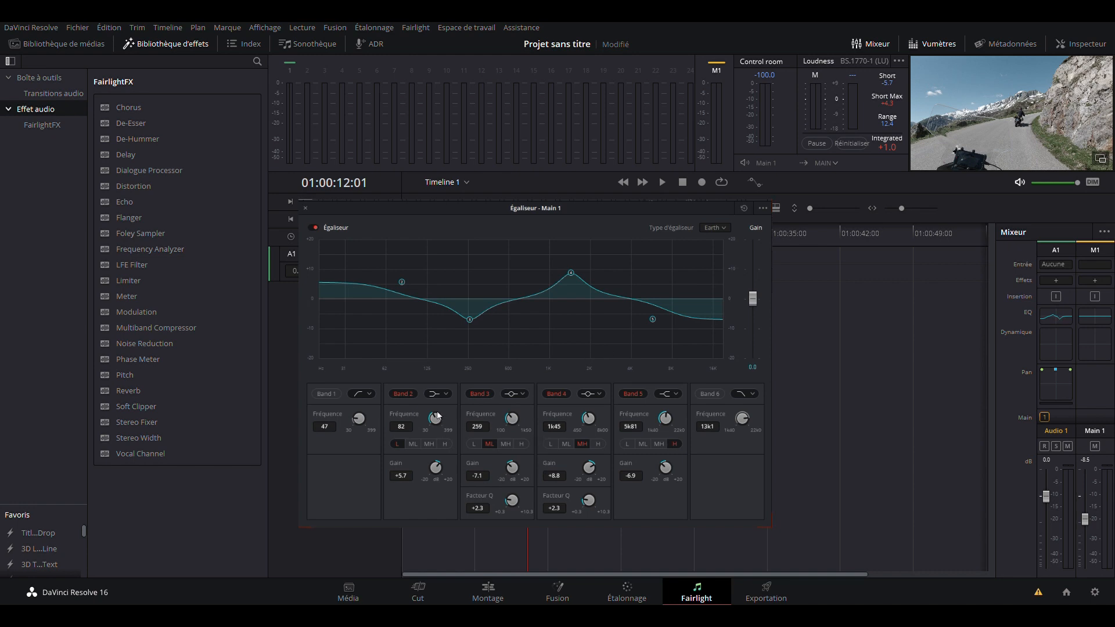
Step: Fine-tune the equalizer with Band 2 frequency 81, Band 3 gain -8.5, Band 4 gain +11.2, Band 5 gain -6.7, and adjust Band 6's frequency
mouse_move(435, 413)
mouse_down()
mouse_move(453, 418)
mouse_move(438, 416)
mouse_up()
mouse_move(510, 465)
mouse_down()
mouse_move(525, 466)
mouse_move(503, 460)
mouse_up()
drag(591, 461, 652, 457)
click(675, 448)
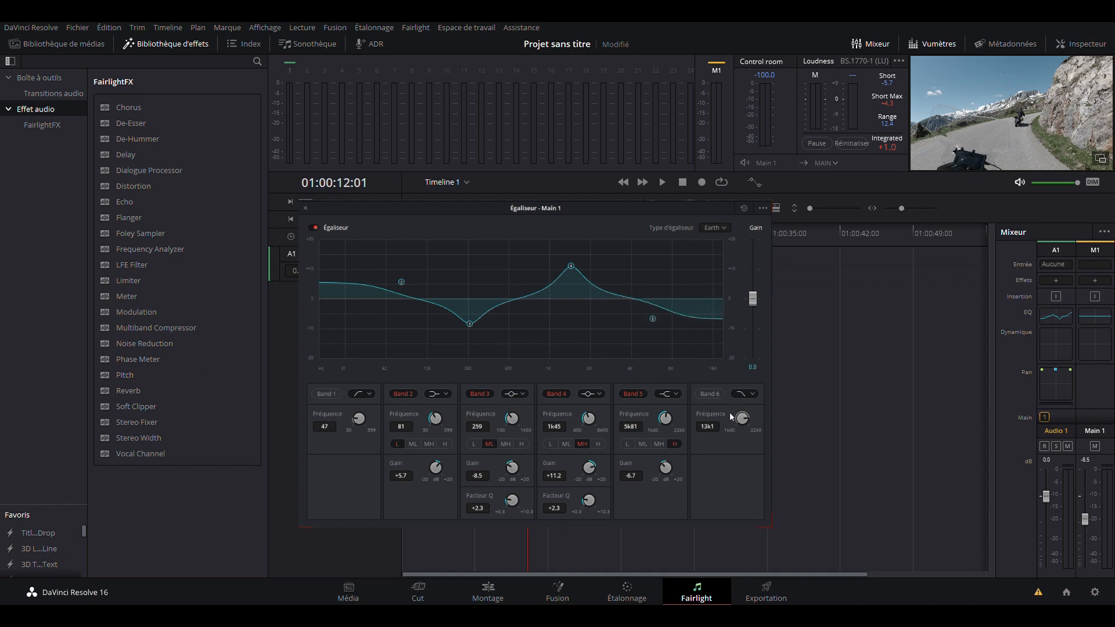
drag(744, 415, 738, 412)
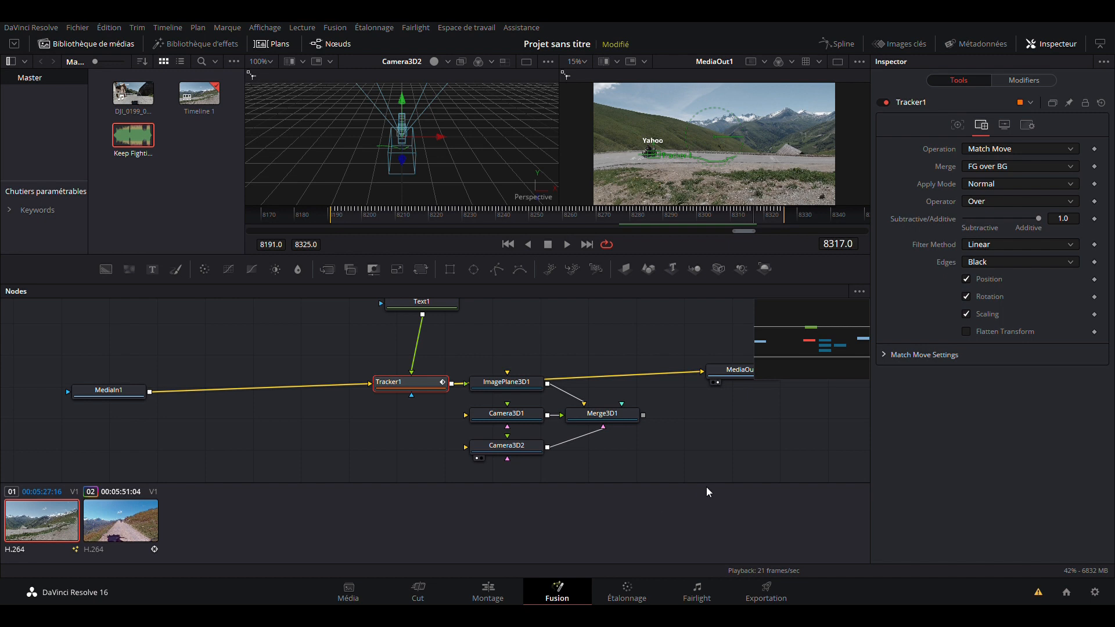
Step: Switch to the Exportation page, try the YouTube, Vimeo and H.264 Master presets, and return to Personnaliser
click(767, 588)
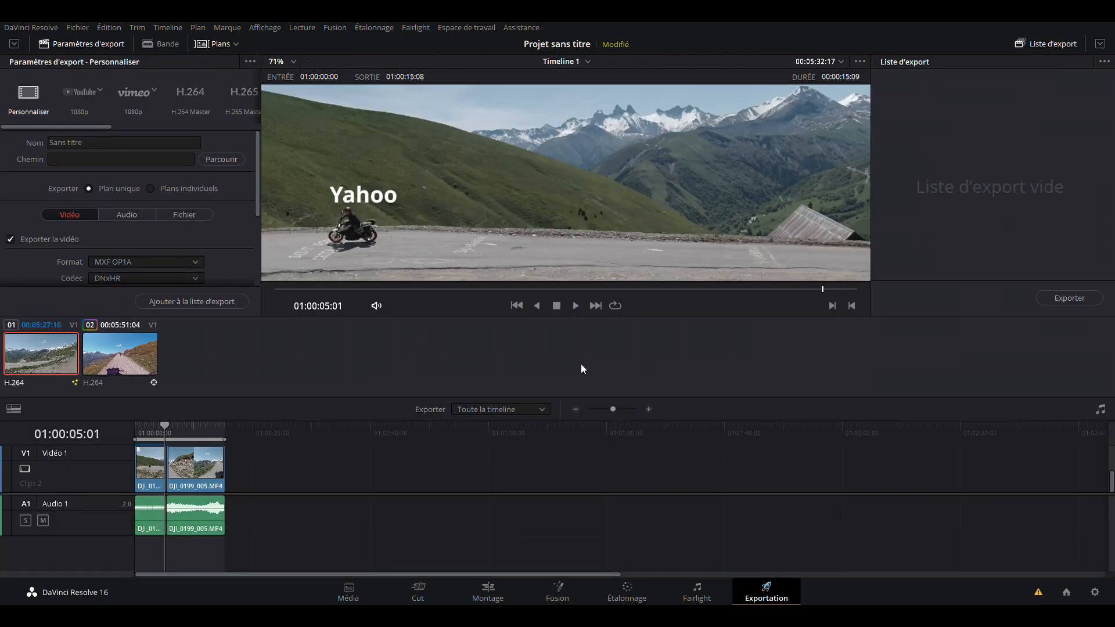
drag(822, 291, 852, 281)
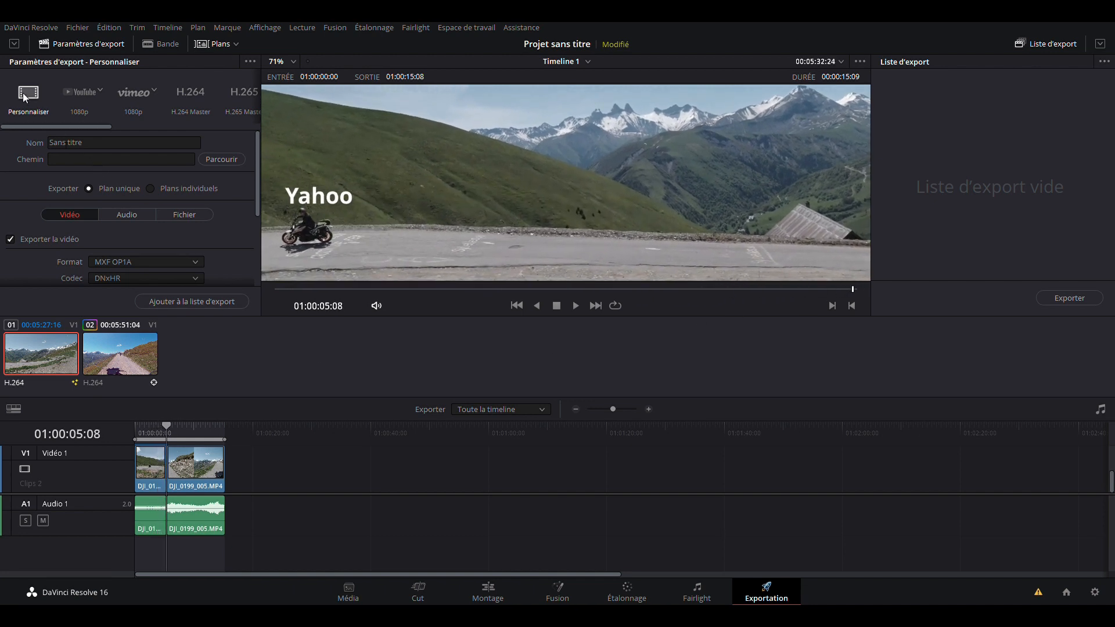
click(81, 94)
click(140, 92)
click(193, 93)
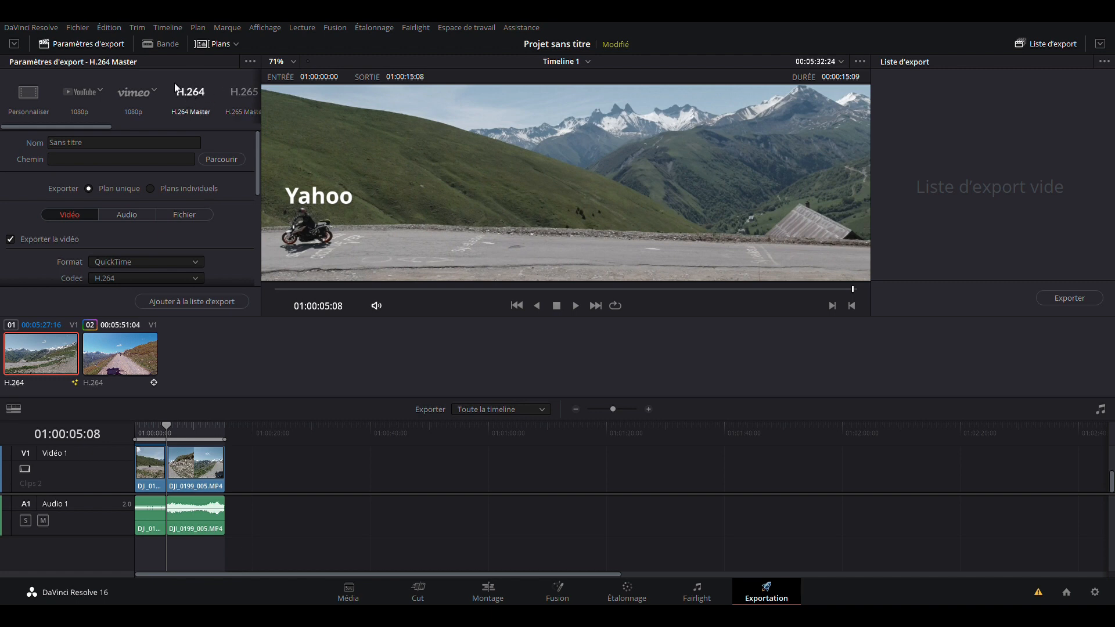
click(29, 93)
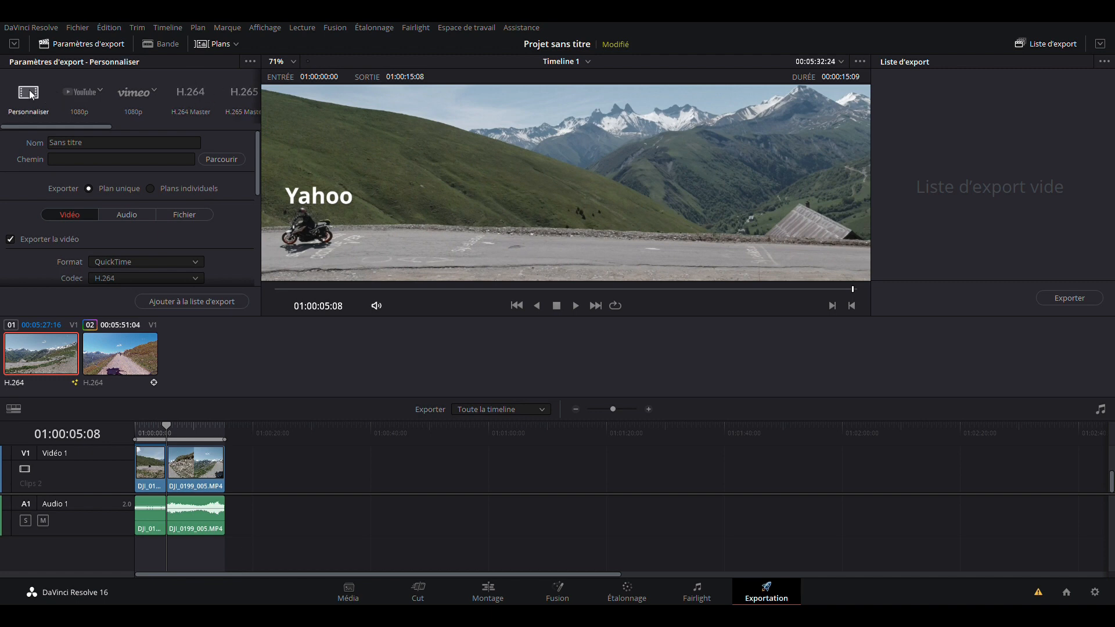
Step: Set the export format to MP4 with the H.264 codec and review the video settings from resolution through quality
drag(83, 142, 44, 141)
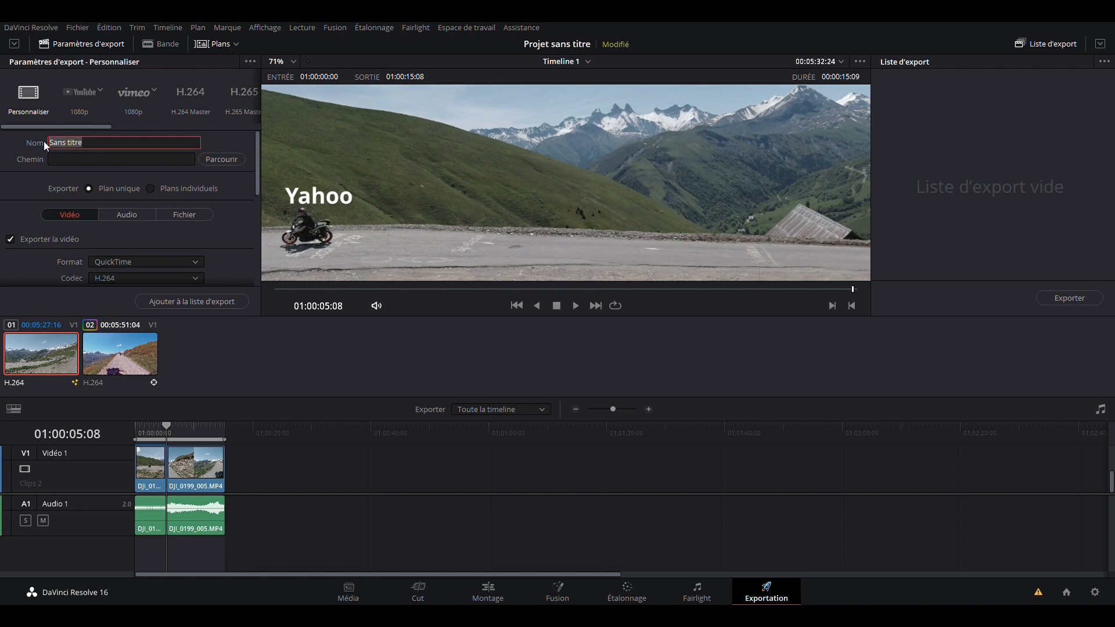
scroll(122, 219, down, 1)
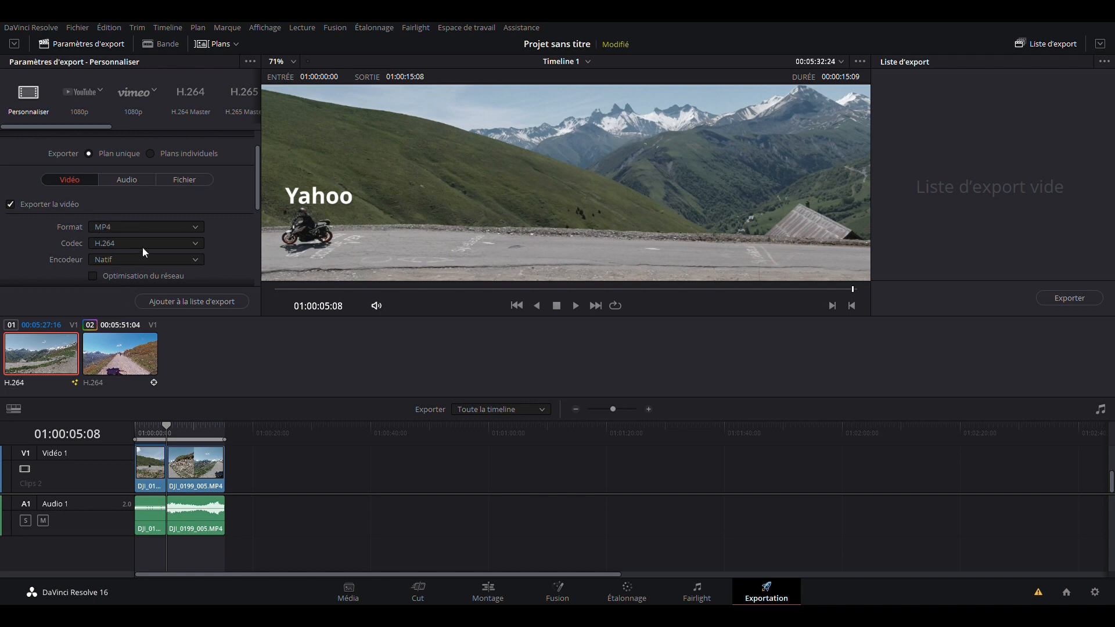
scroll(142, 246, down, 1)
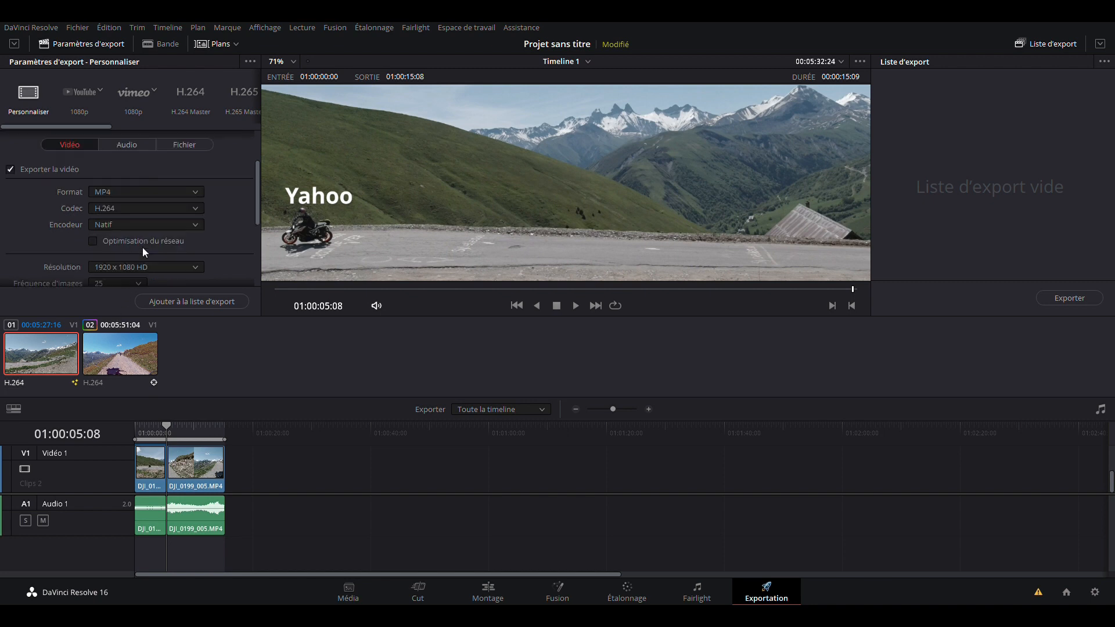
scroll(141, 247, down, 1)
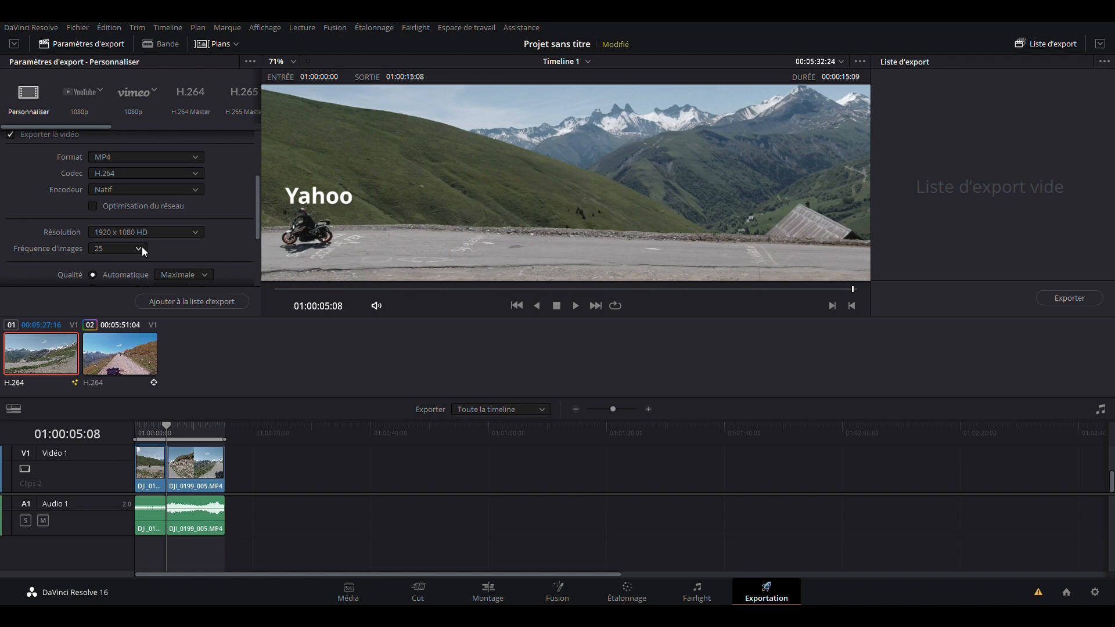
drag(256, 209, 253, 249)
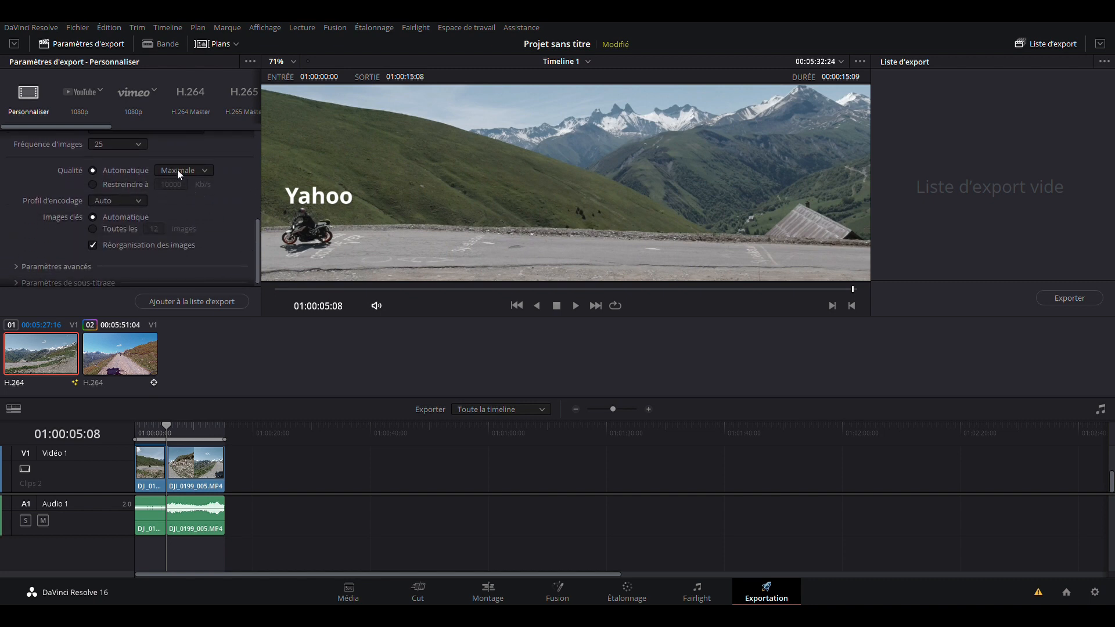